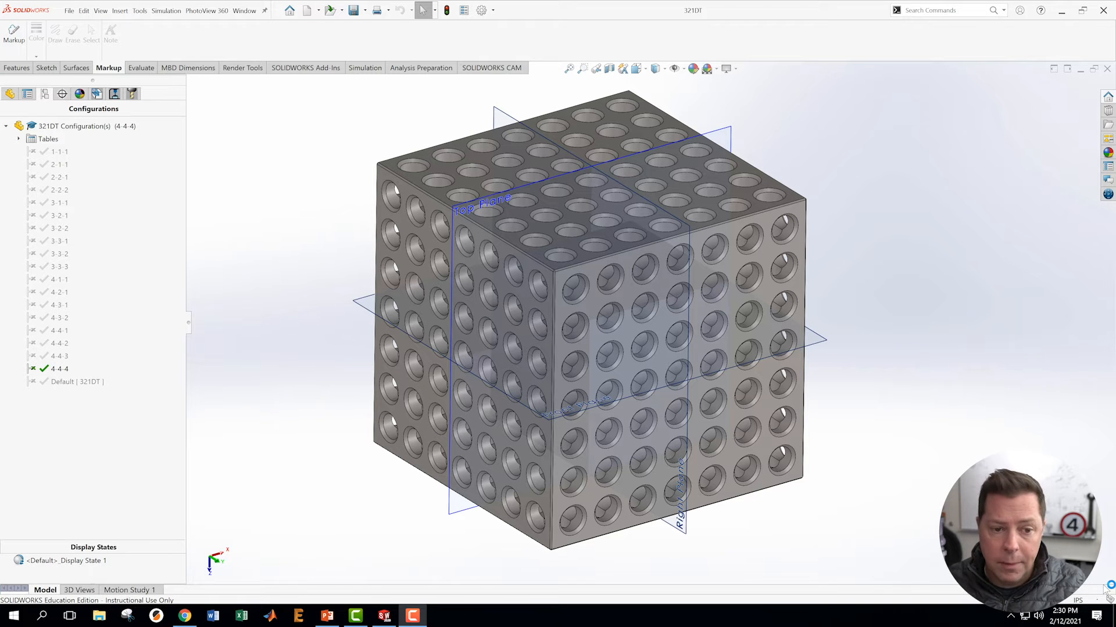
Cycle through the block configurations from 4-4-3 down to 1-1-1 to examine how the size and hole layout change.
double_click(45, 356)
double_click(45, 343)
double_click(45, 331)
double_click(45, 318)
double_click(44, 305)
double_click(45, 293)
double_click(44, 279)
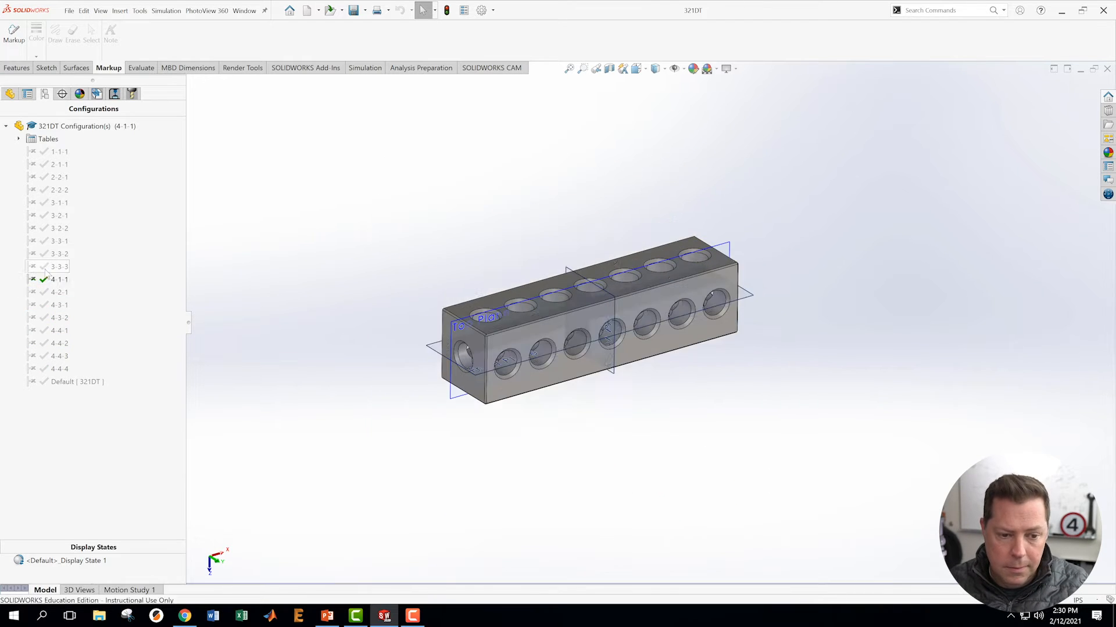
double_click(44, 267)
double_click(45, 241)
double_click(44, 228)
double_click(45, 216)
double_click(45, 203)
double_click(45, 190)
double_click(45, 177)
double_click(45, 165)
double_click(45, 151)
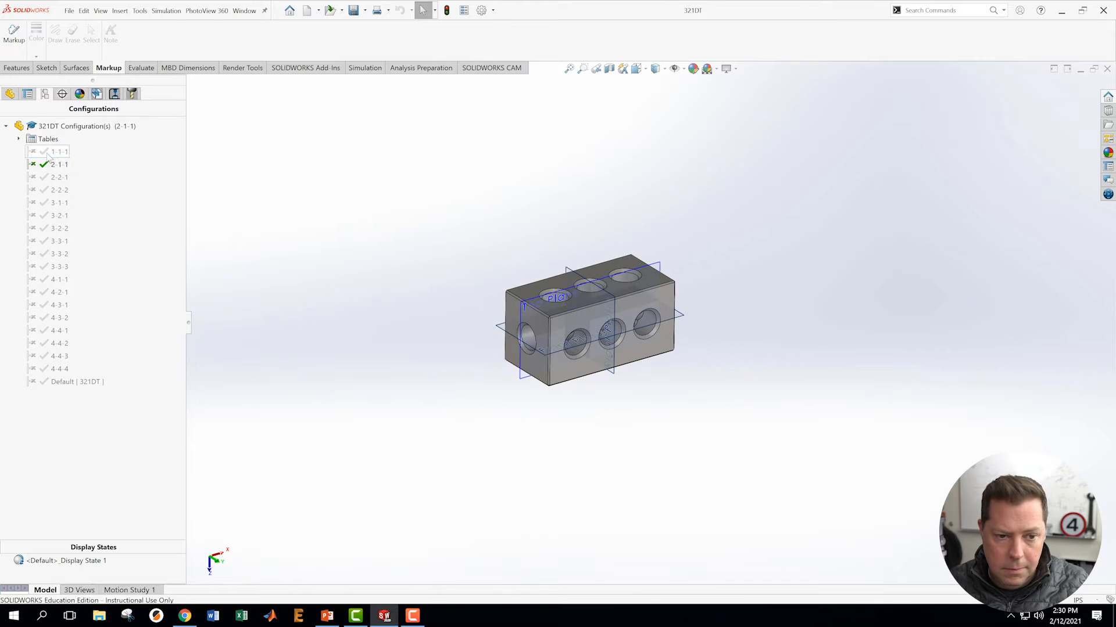
Activate the 3-2-1 configuration and open the part's design table in a separate window without adding any listed parameters.
double_click(45, 215)
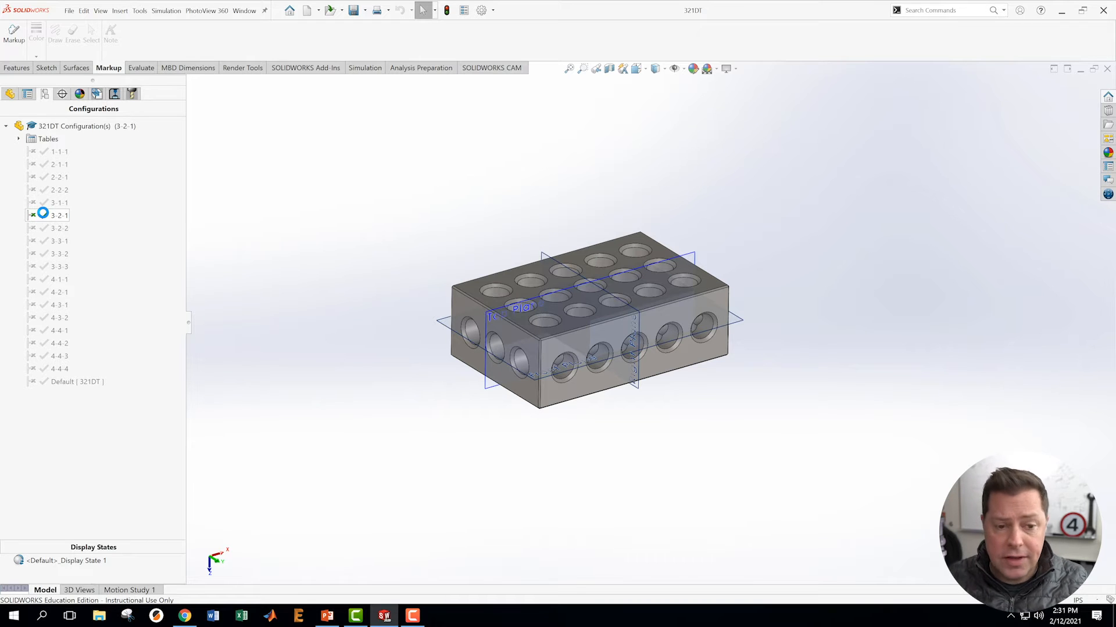
left_click(19, 139)
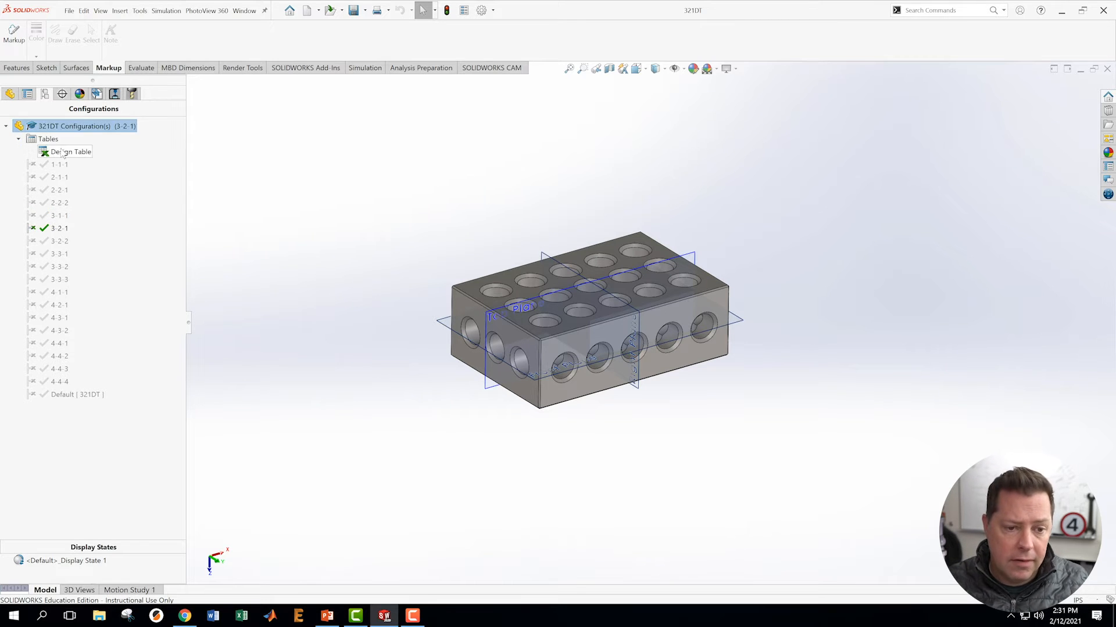
right_click(63, 153)
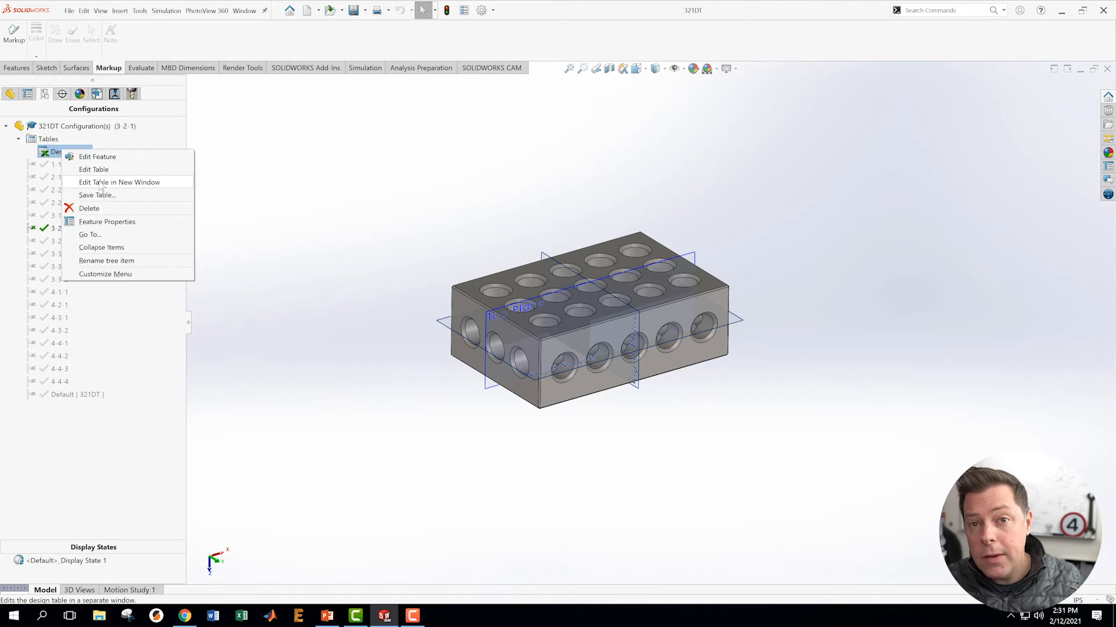
left_click(100, 184)
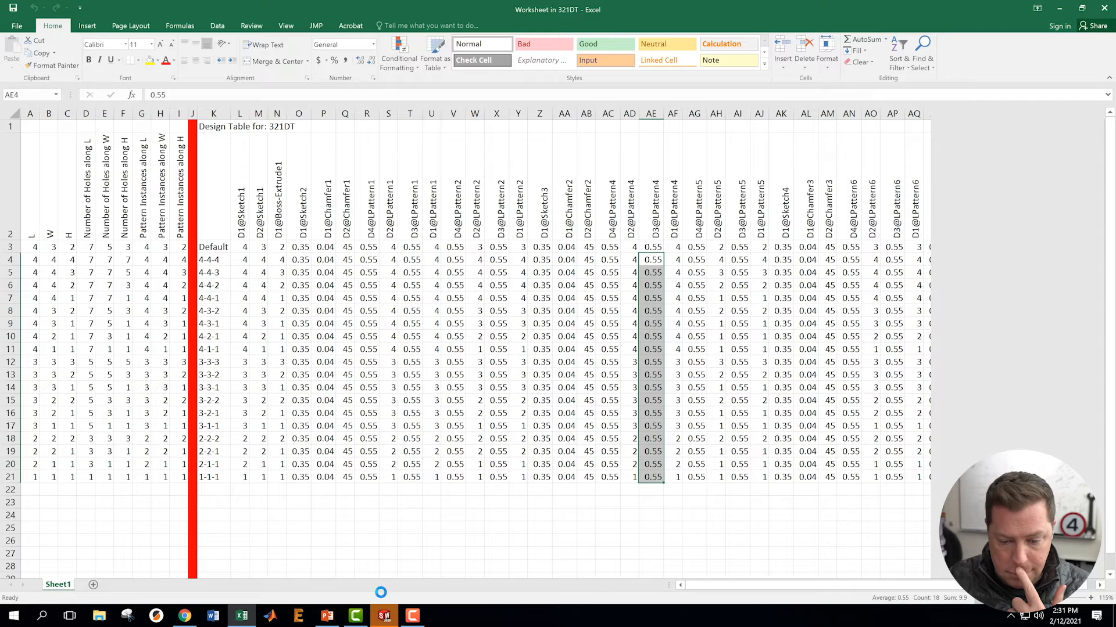
left_click(384, 615)
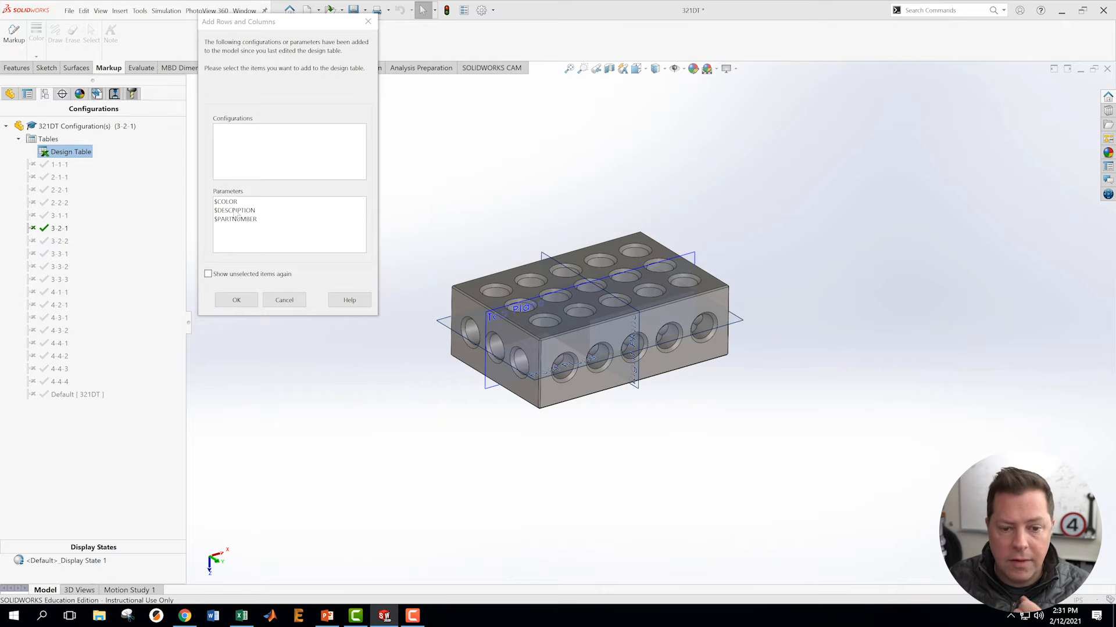
left_click(241, 305)
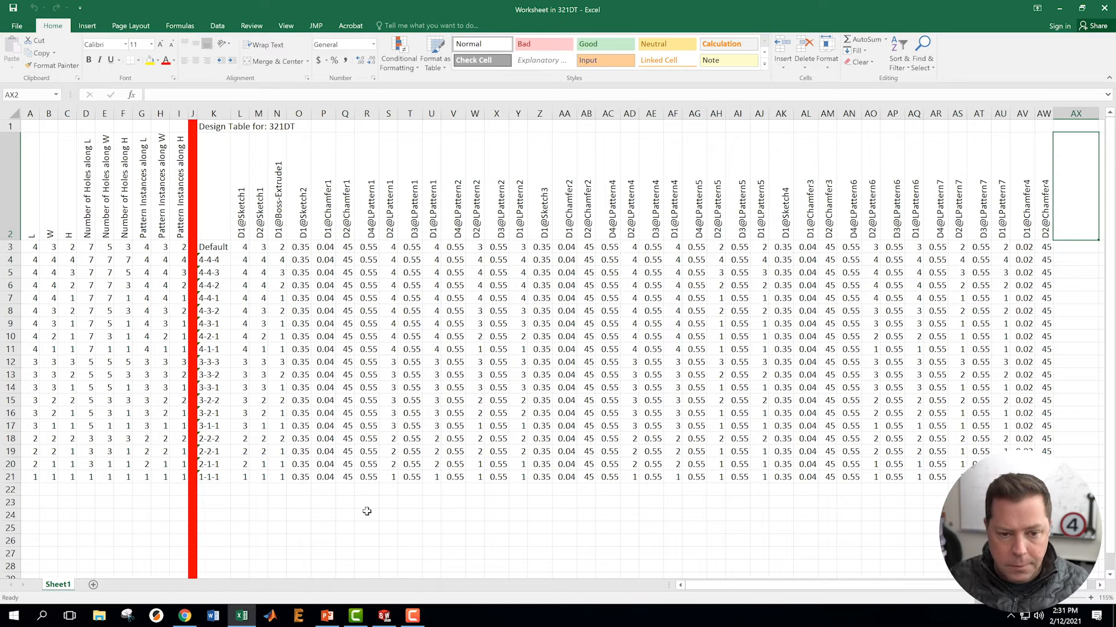
Shade the L, W and H columns of the design table light green from the header row through row 21.
left_click_drag(30, 247, 68, 352)
left_click_drag(33, 172, 73, 478)
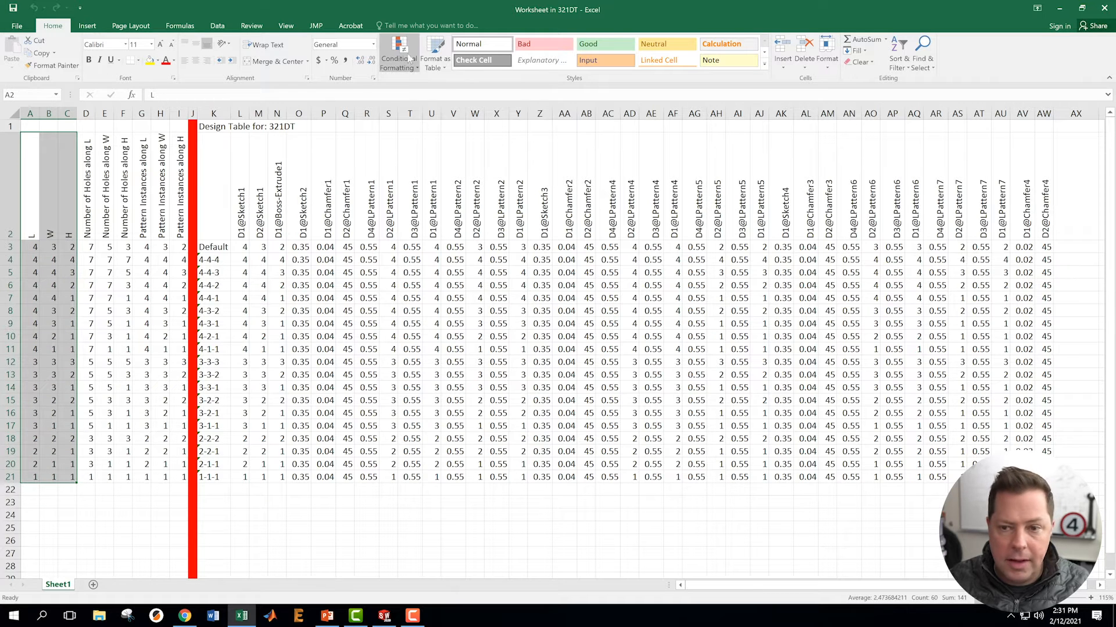
left_click(158, 60)
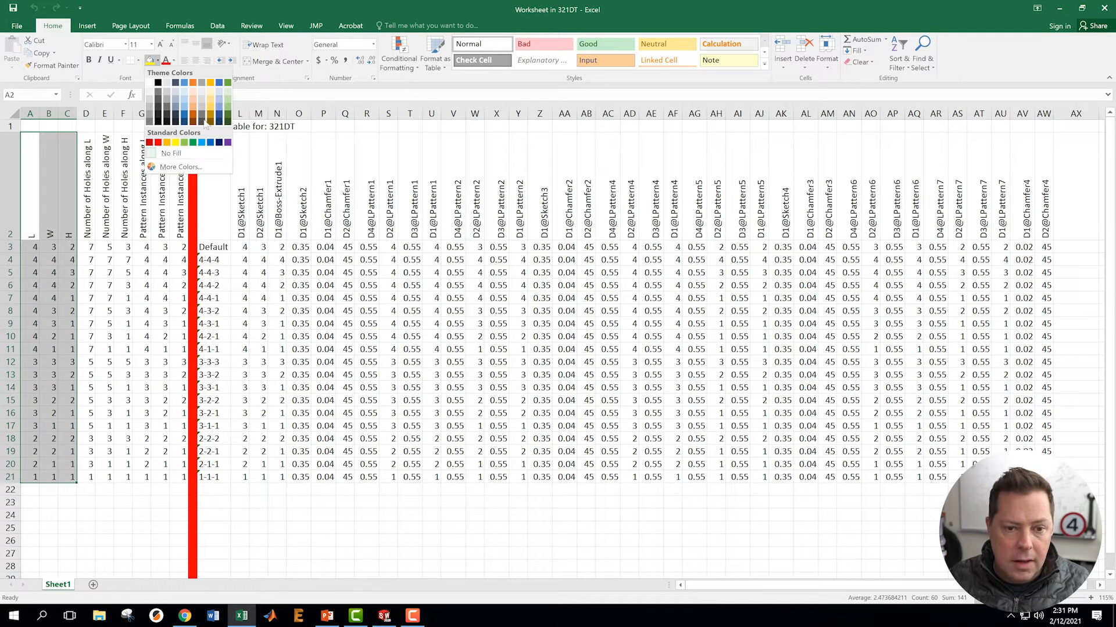
left_click(228, 91)
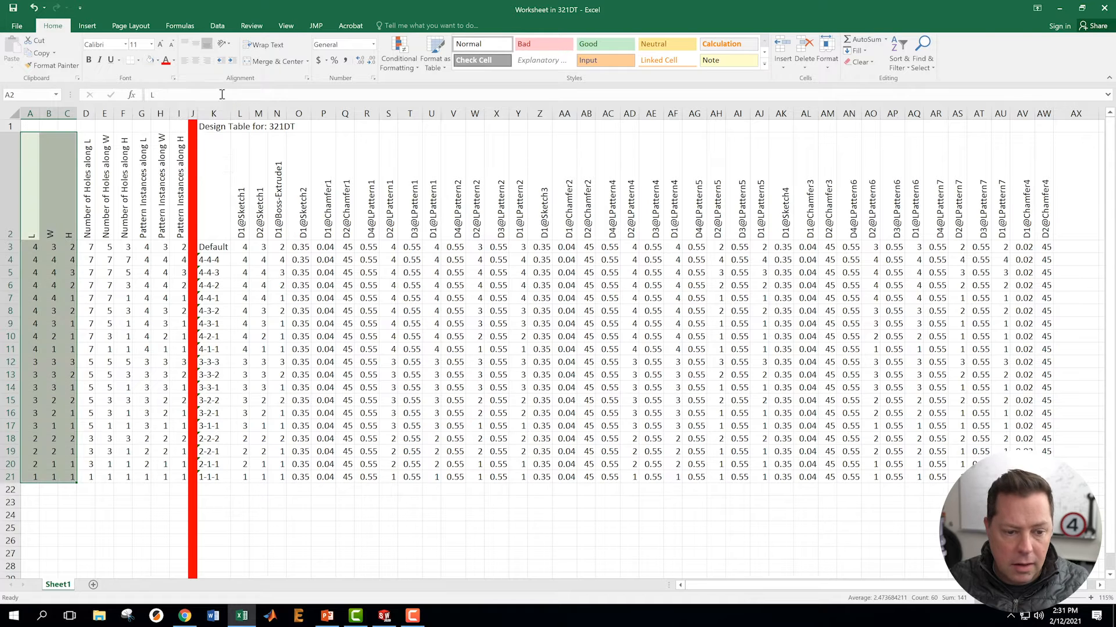
left_click(86, 528)
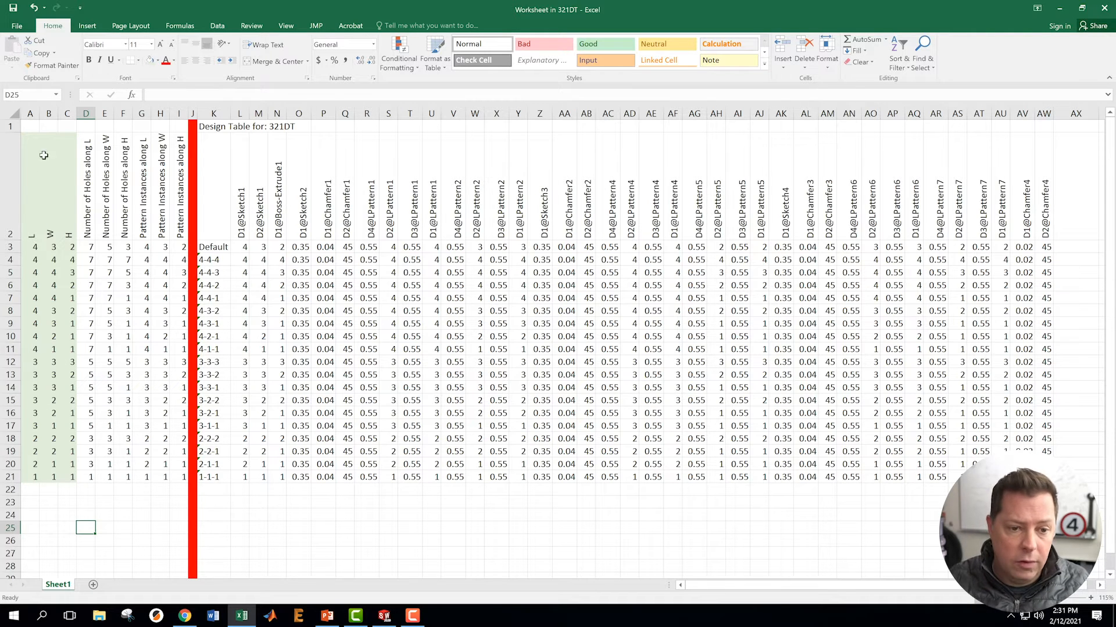
Insert a column directly after H and give it the header "Has Holes? Yes=0, No=1" in D2.
right_click(86, 115)
left_click(109, 196)
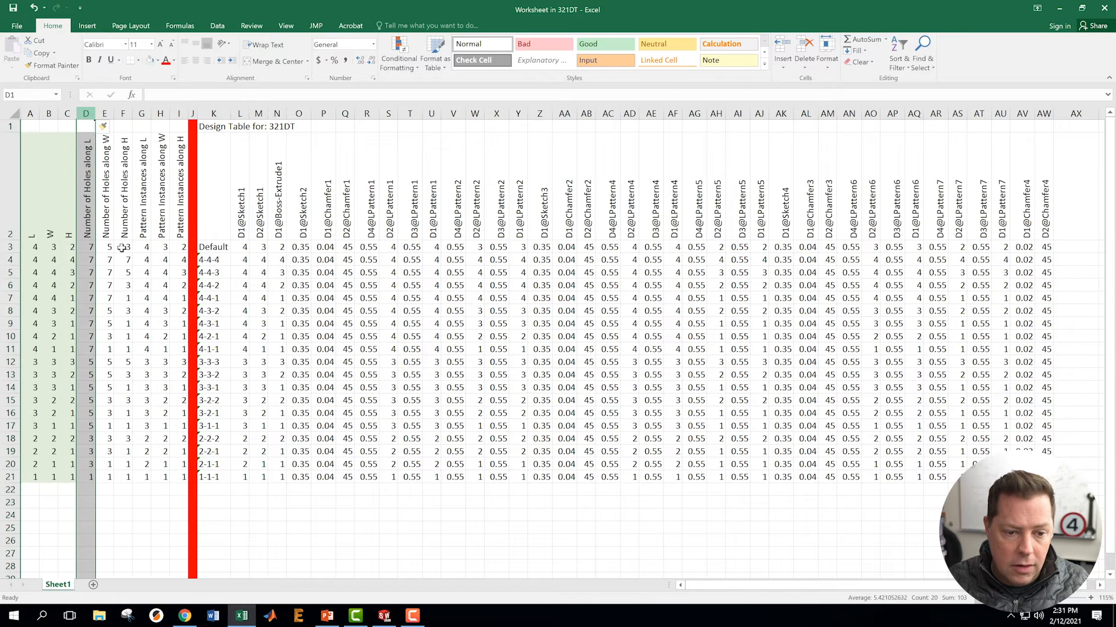
left_click(88, 233)
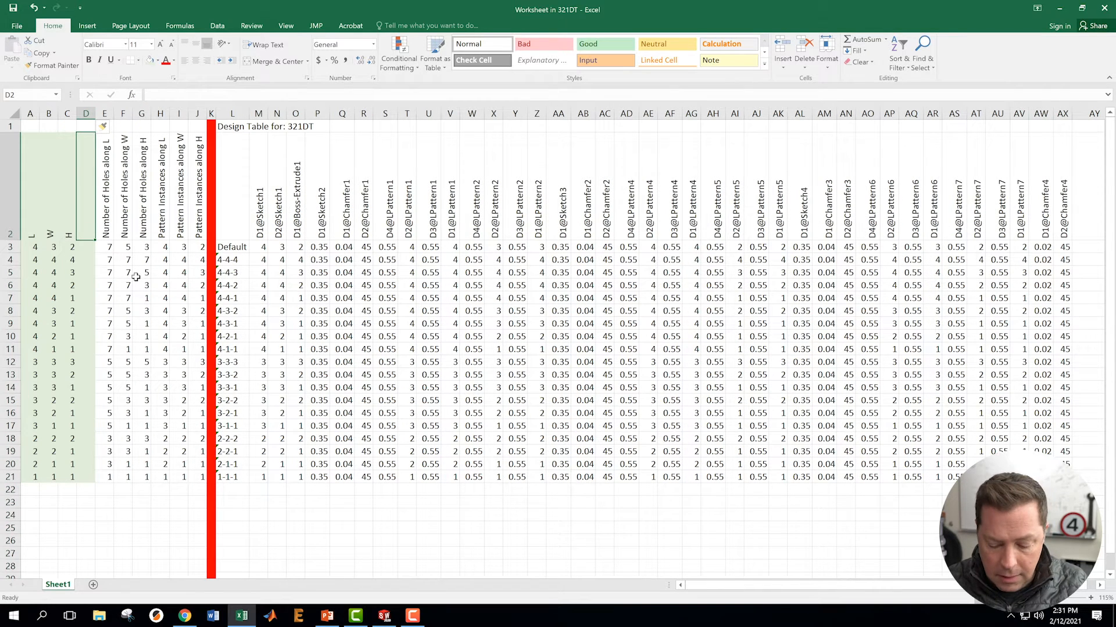
type("Has")
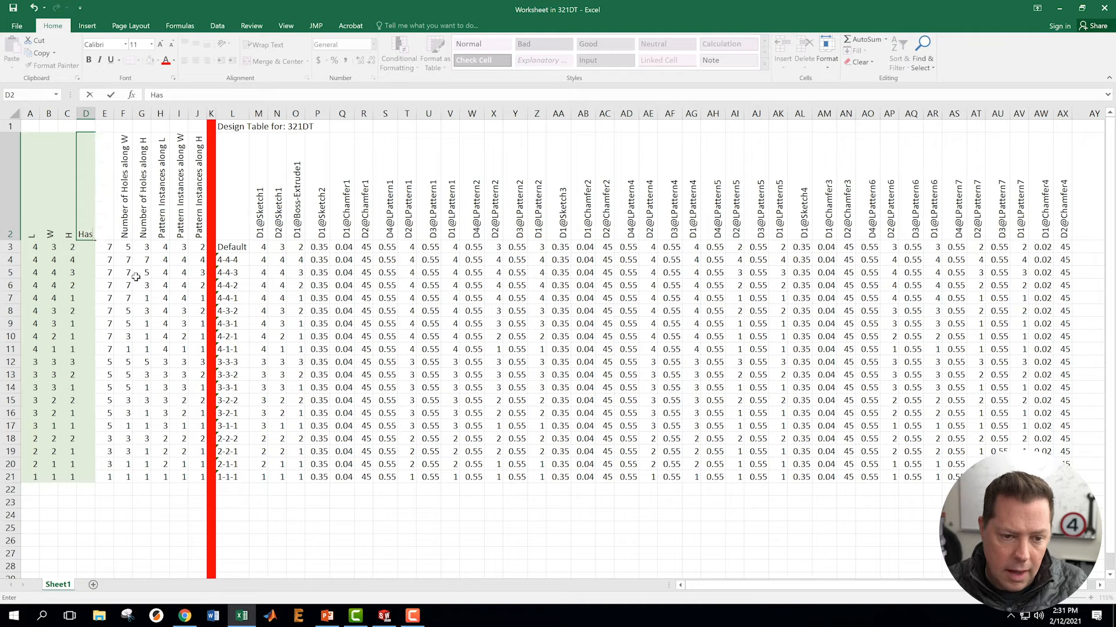
type(" Holes?")
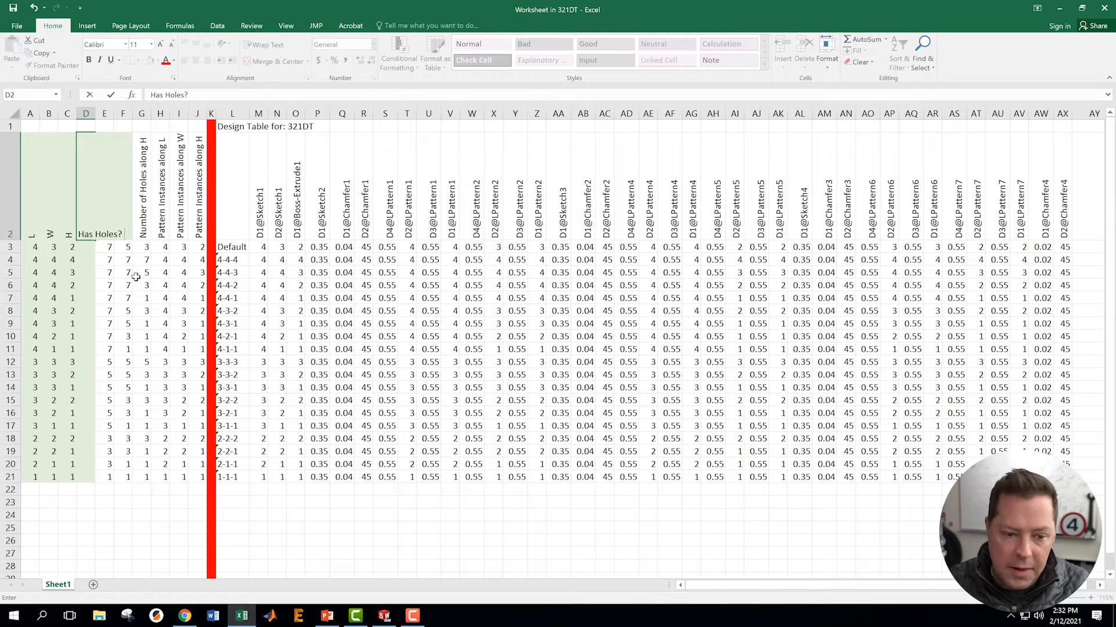
type(" Yes")
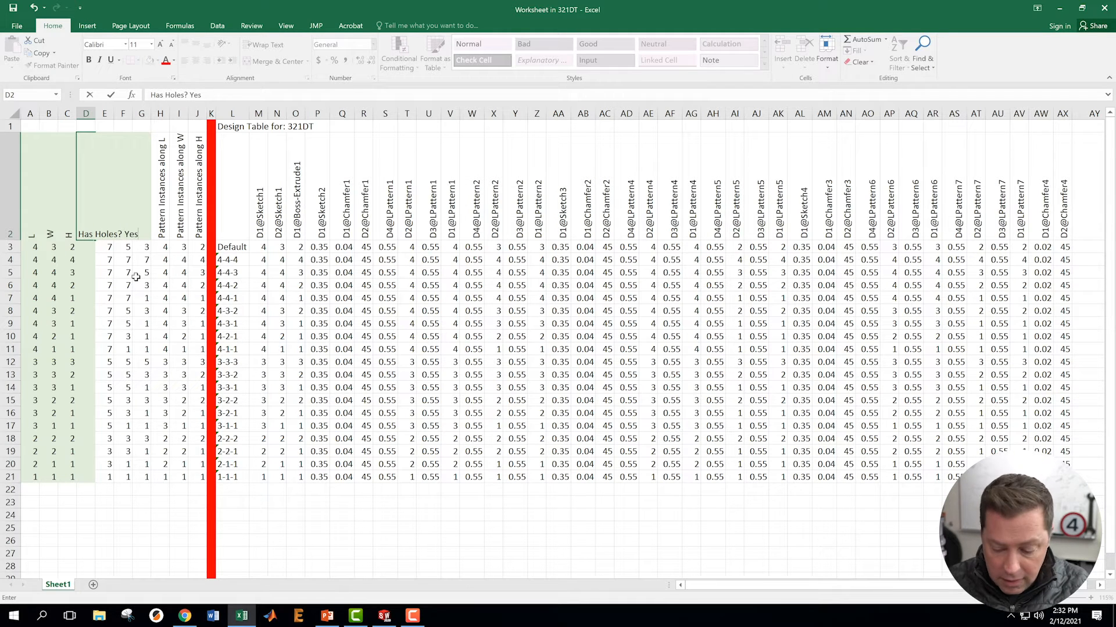
type("= 1")
key("BackSpace")
key("BackSpace")
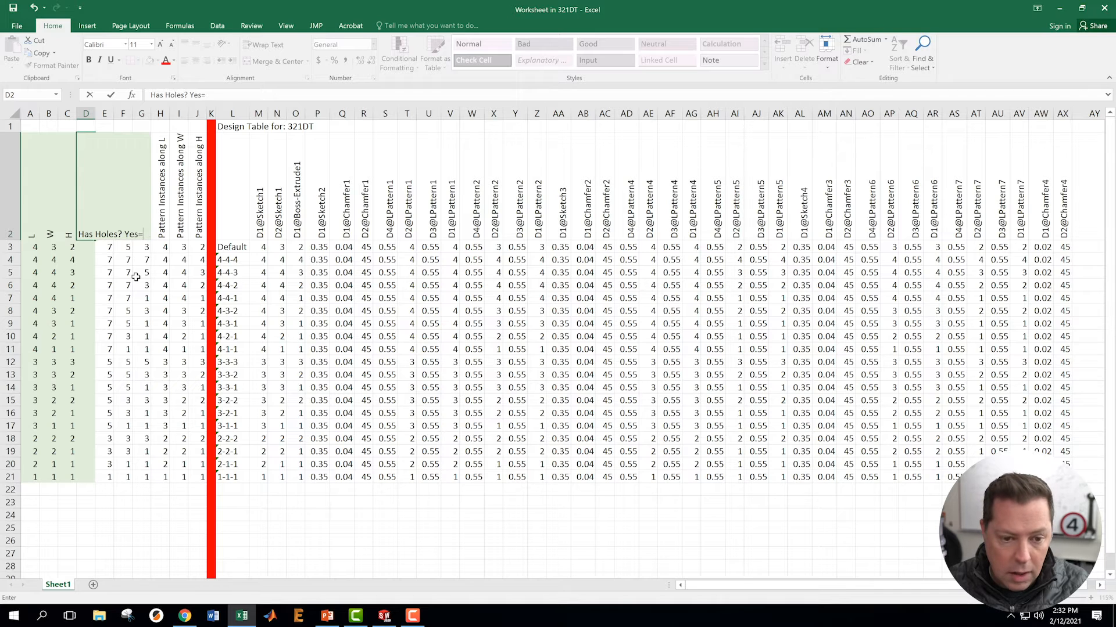
type("0")
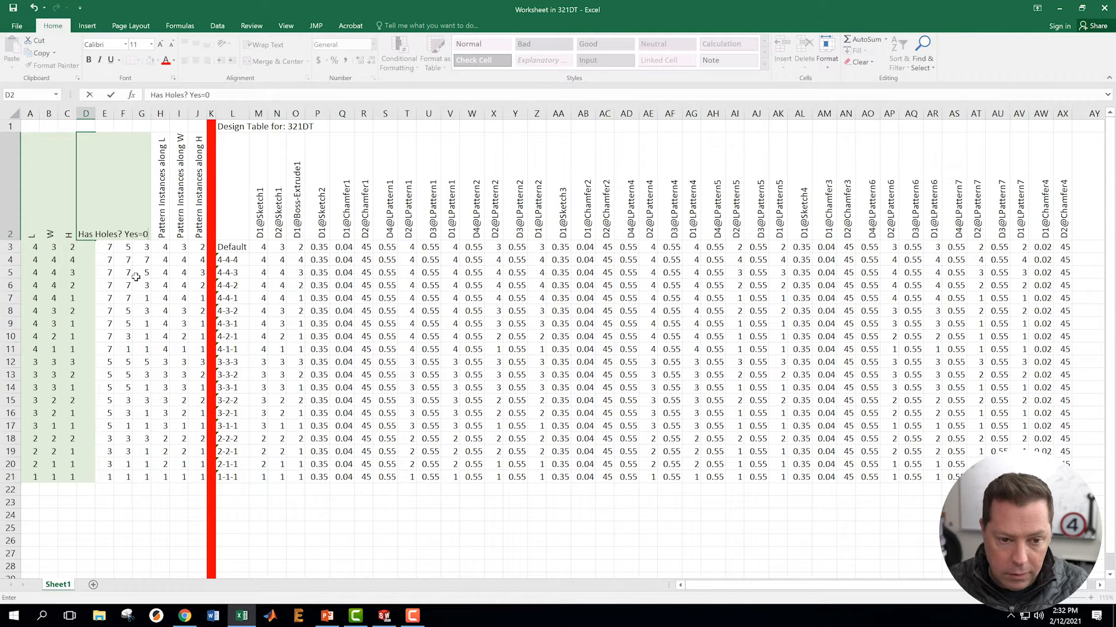
type(", No")
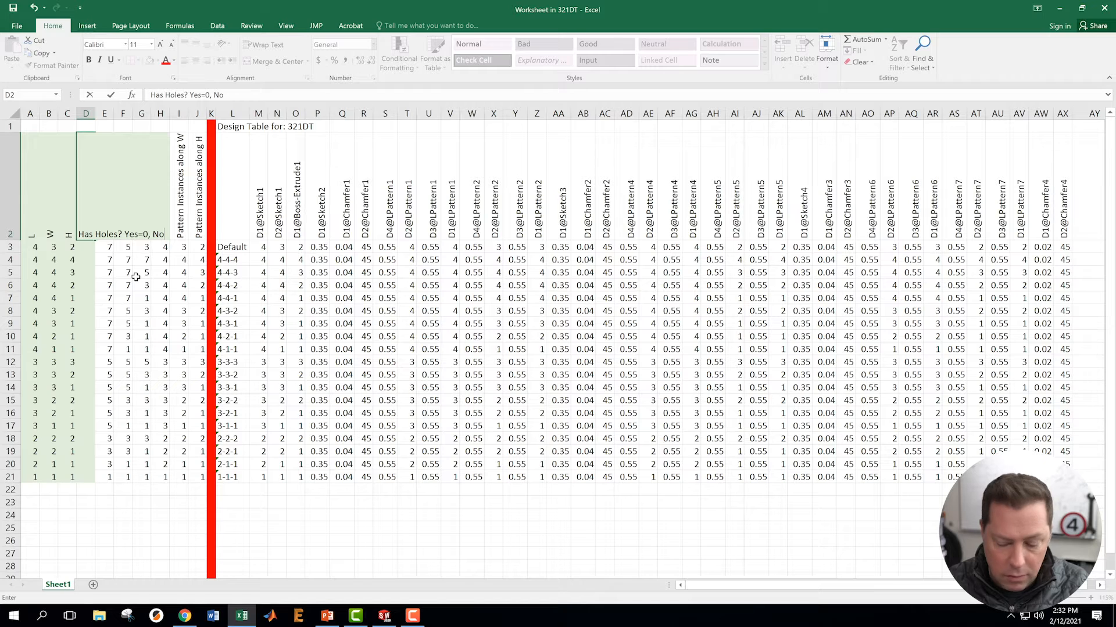
type("=1")
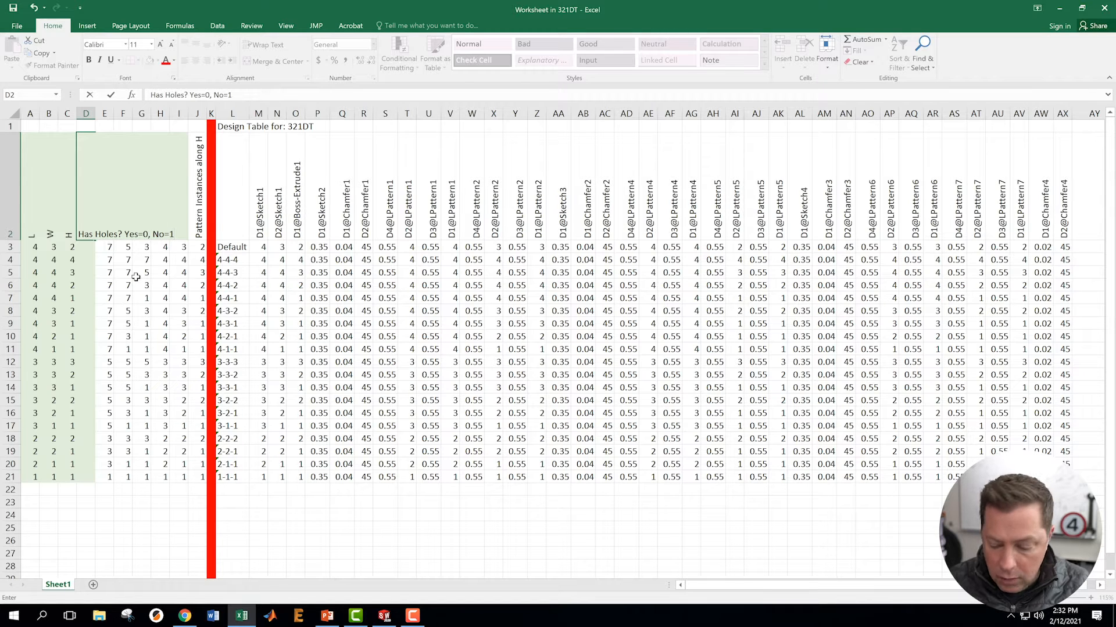
key("Return")
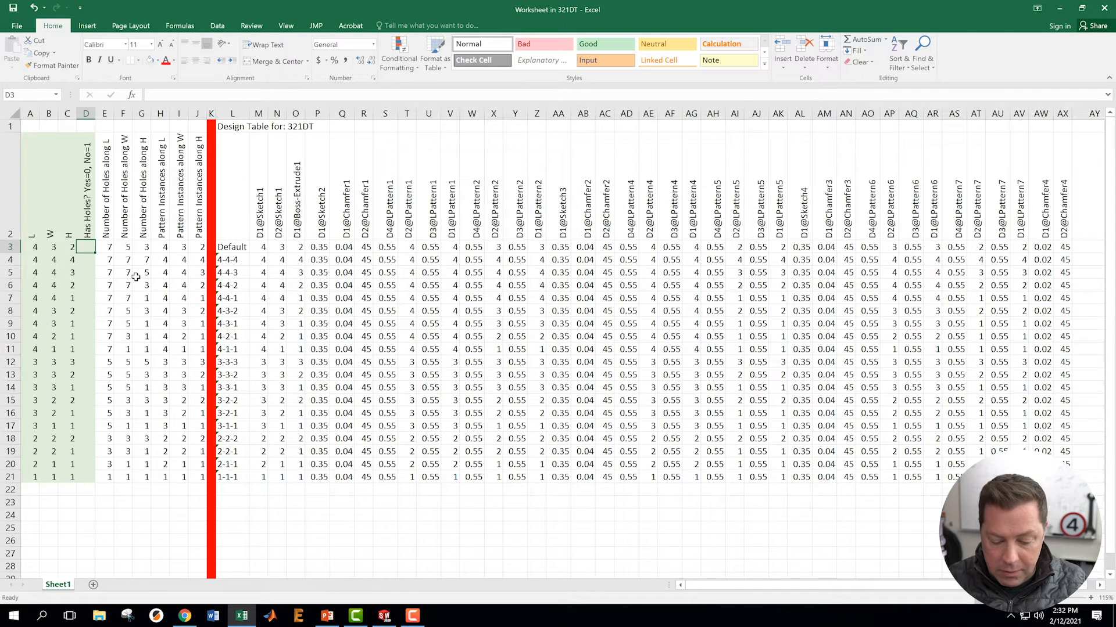
Fill the "Has Holes?" column with 1 for every configuration, D3 through D21.
type("1")
key("Return")
type("1")
key("Return")
left_click_drag(86, 247, 87, 260)
double_click(93, 260)
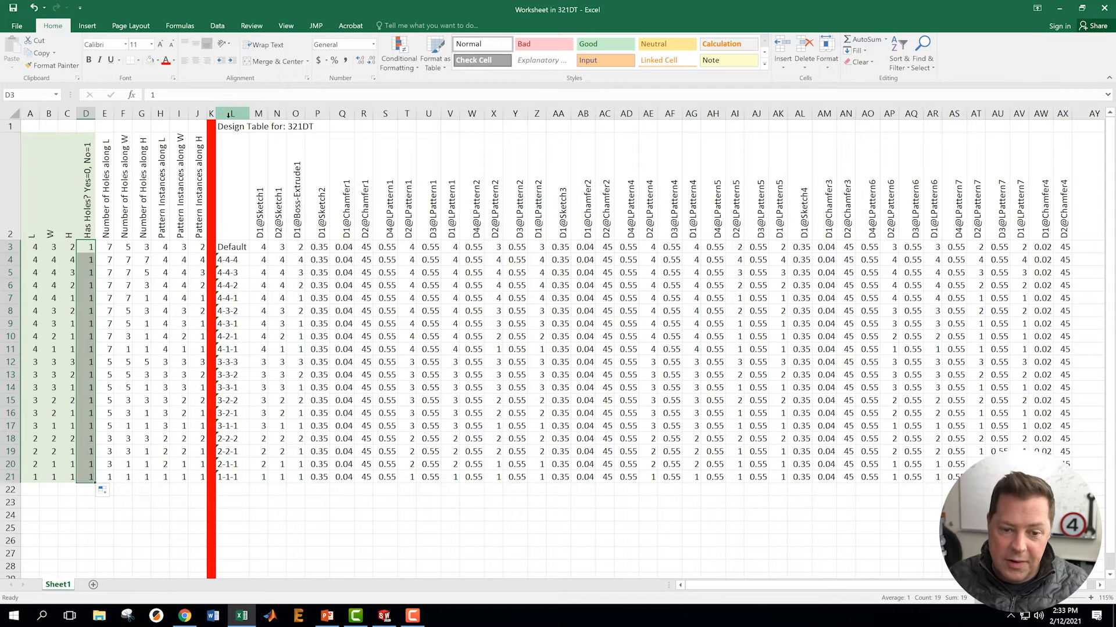
Hide the existing dimension parameter columns M through AX, leaving the configuration names in view.
left_click(259, 114)
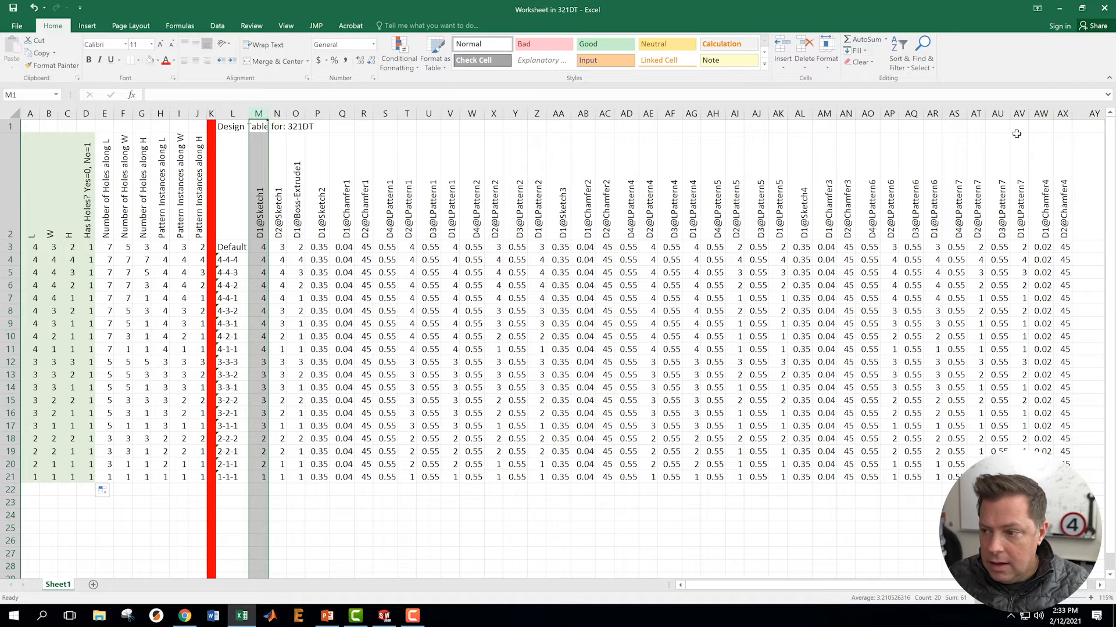
key("ctrl+shift+Right")
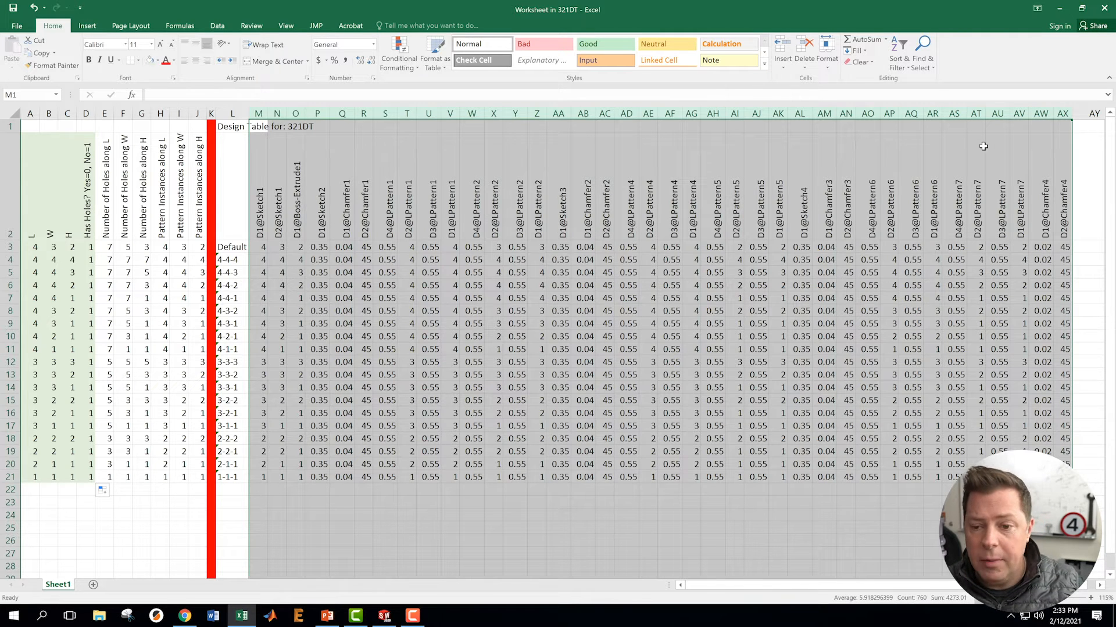
right_click(383, 111)
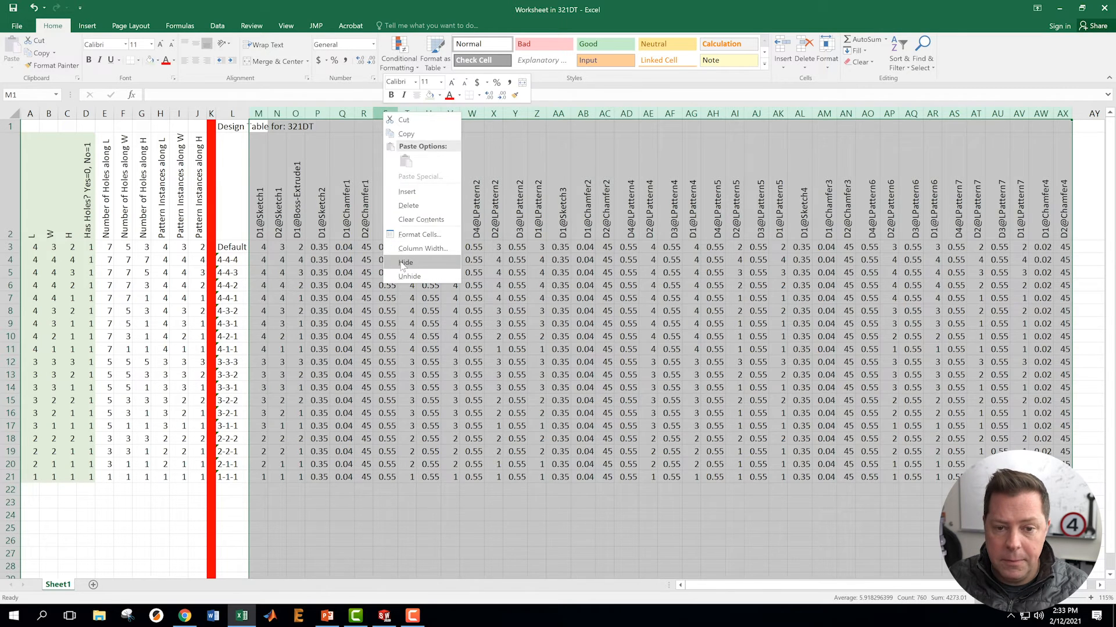
left_click(402, 264)
left_click(375, 261)
Enter the suppression-state header "$state@cut-extrude1" in cell AY2, next to the configuration names.
left_click(274, 221)
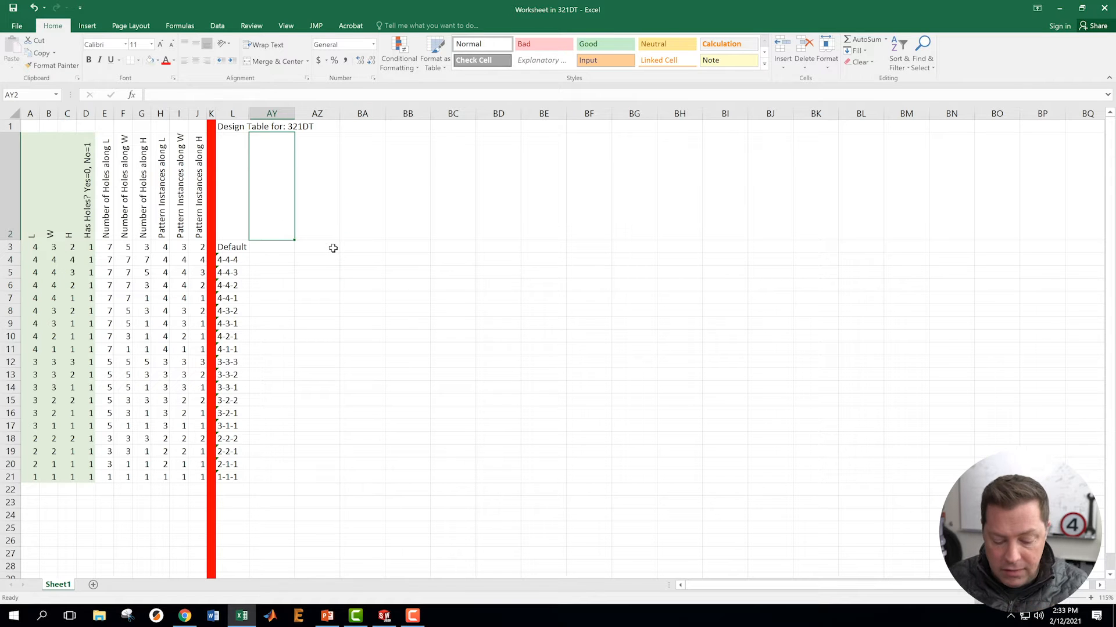
type("$s")
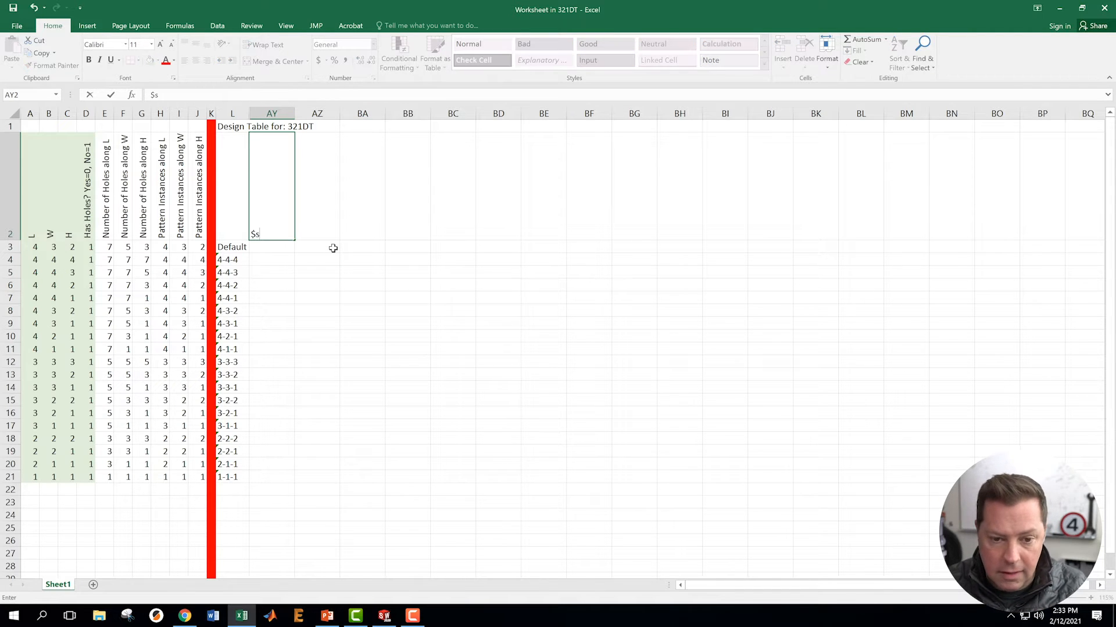
type("tate")
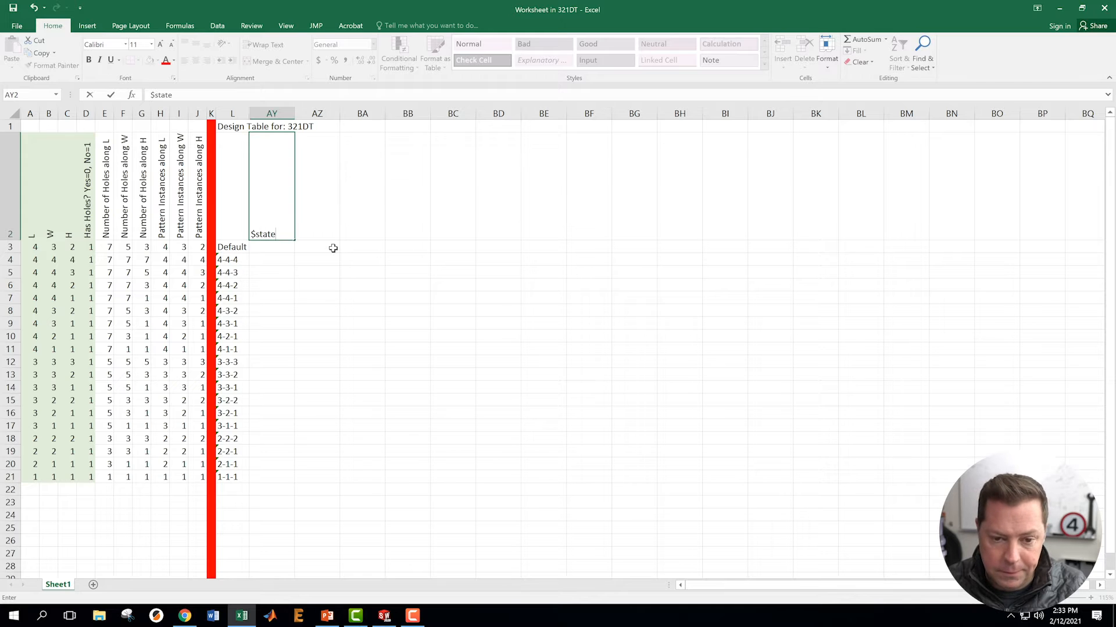
type("@")
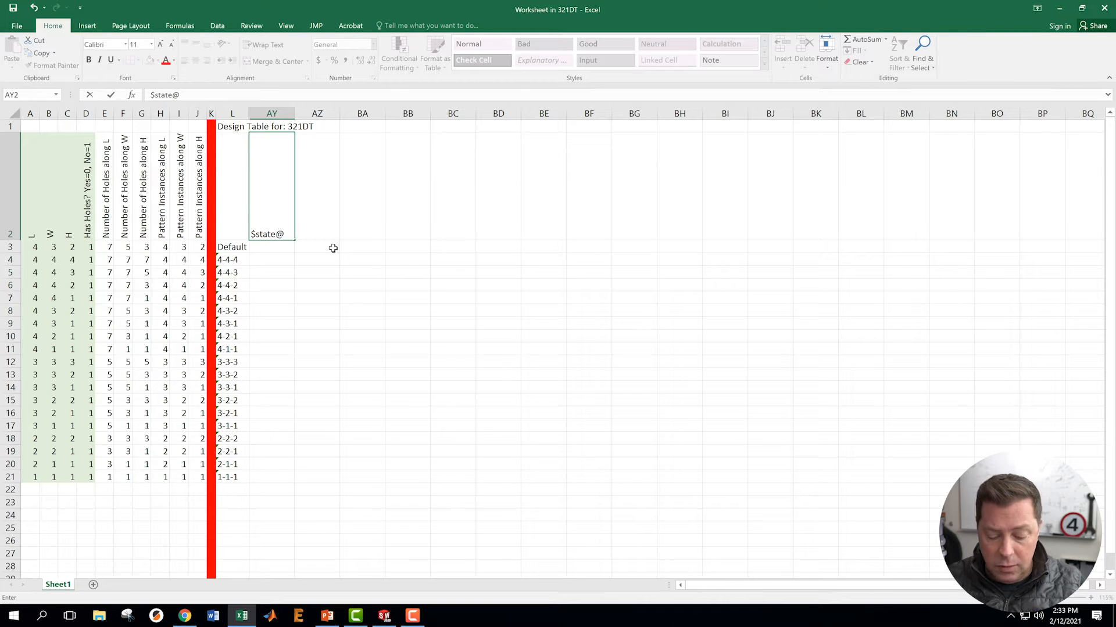
type("cut-e")
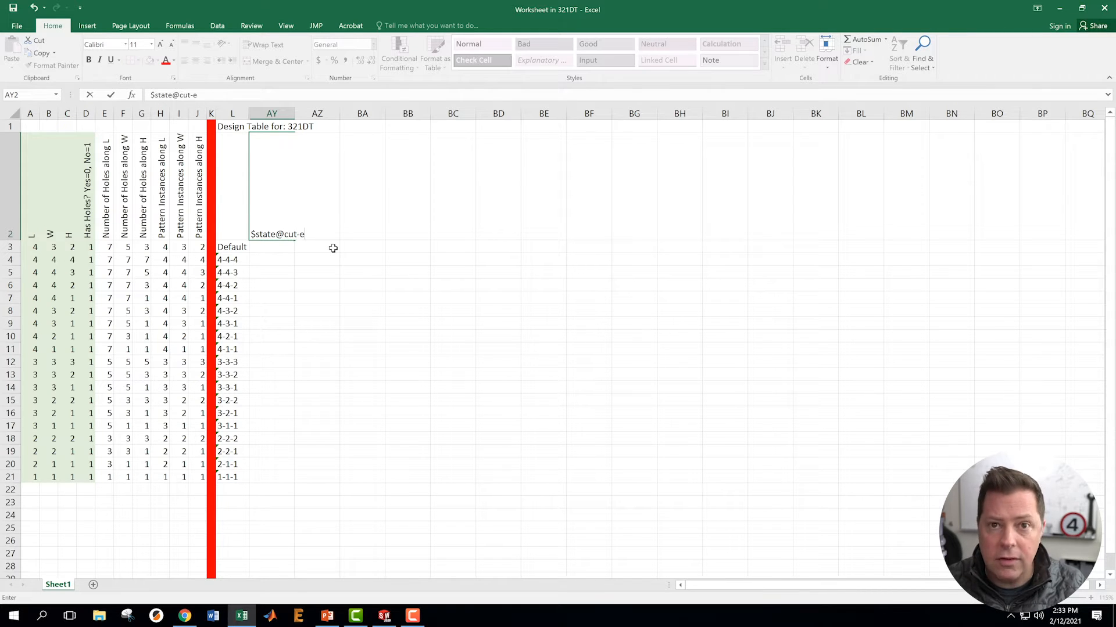
type("xtrude")
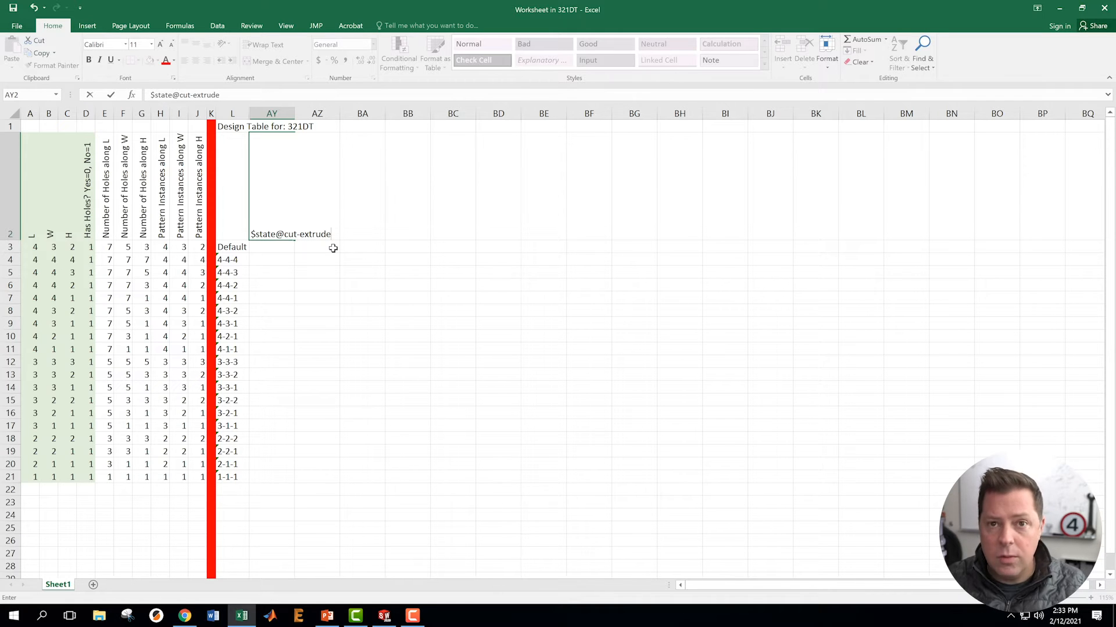
type("1")
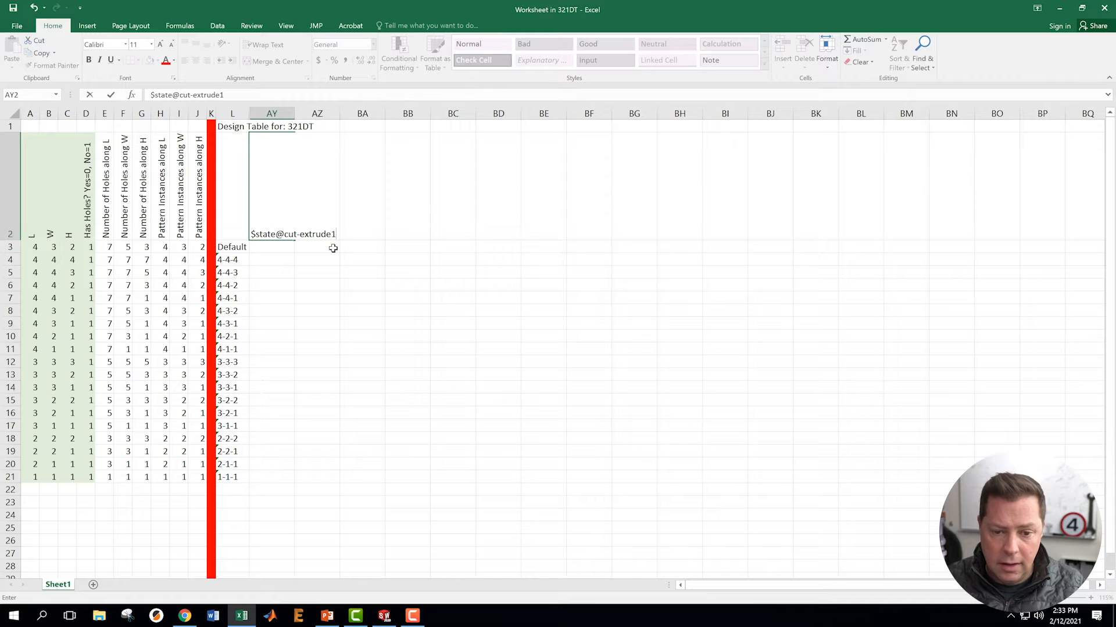
key("Return")
Copy the "$state@cut-extrude1" header from AY2 into AZ2 and BA2.
left_click(319, 225)
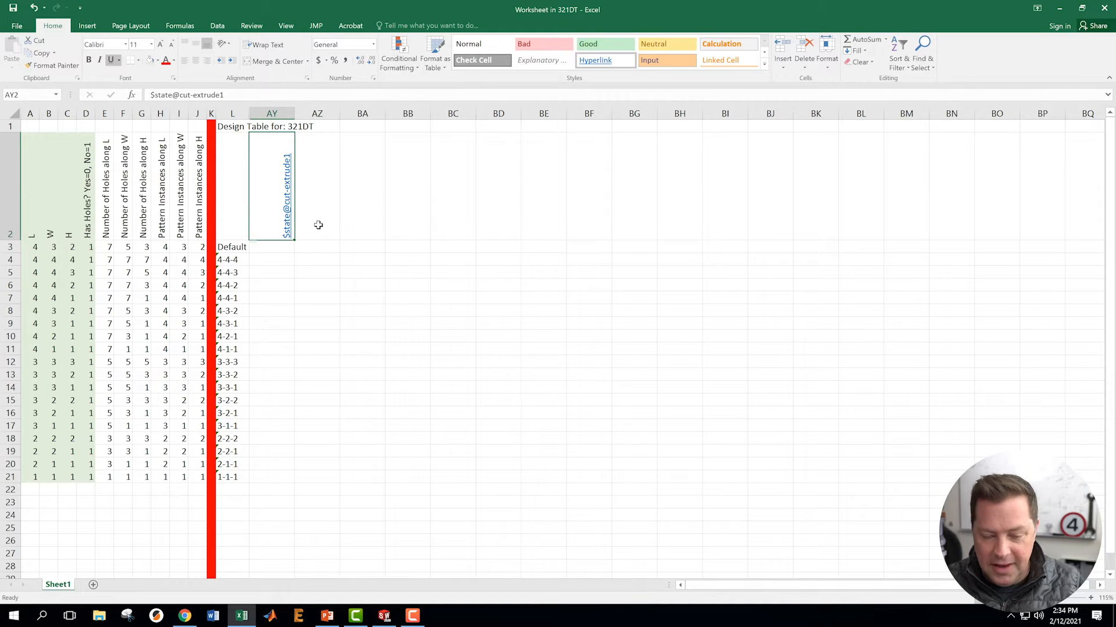
key("ctrl+c")
key("Right")
key("ctrl+v")
key("Right")
key("ctrl+v")
key("Left")
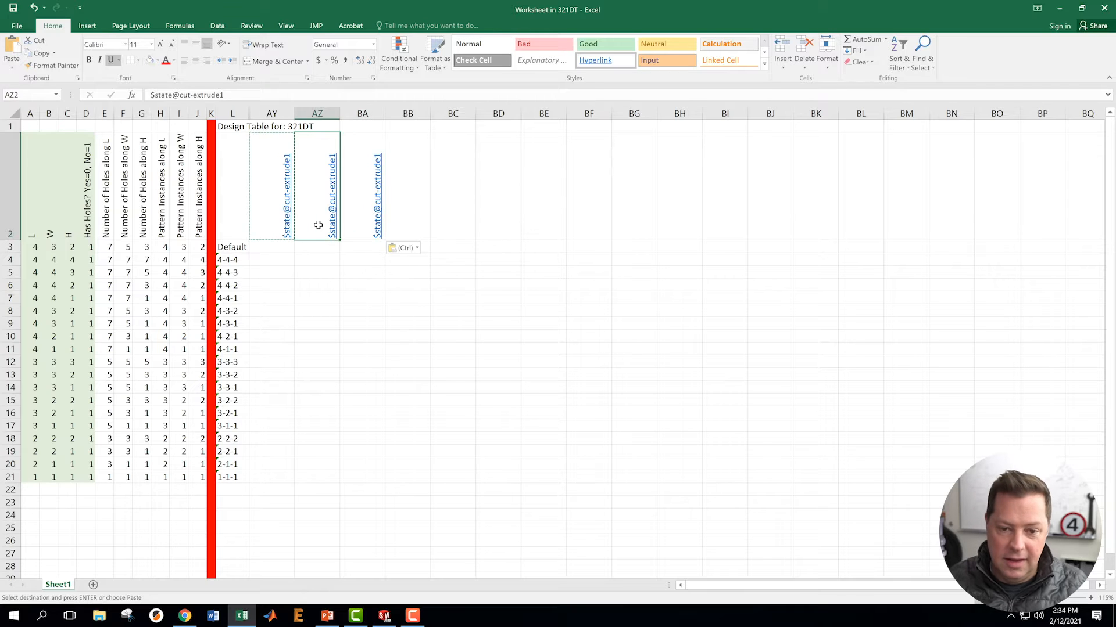
Change the header in AZ2 to "$state@cut-extrude2" and the one in BA2 to "$state@cut-extrude3".
left_click(233, 93)
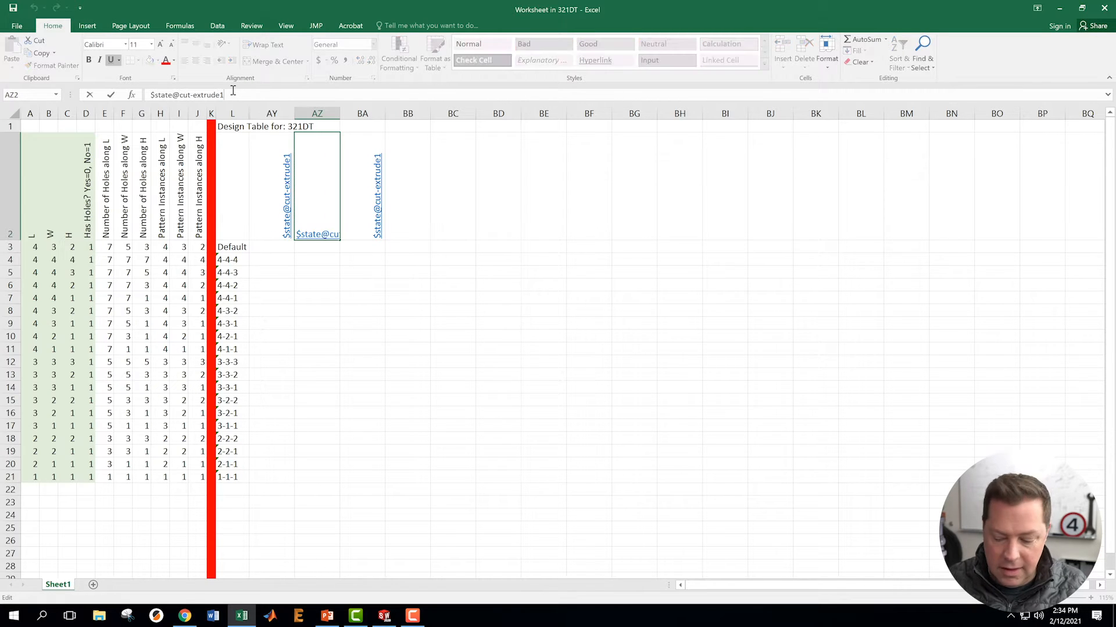
key("BackSpace")
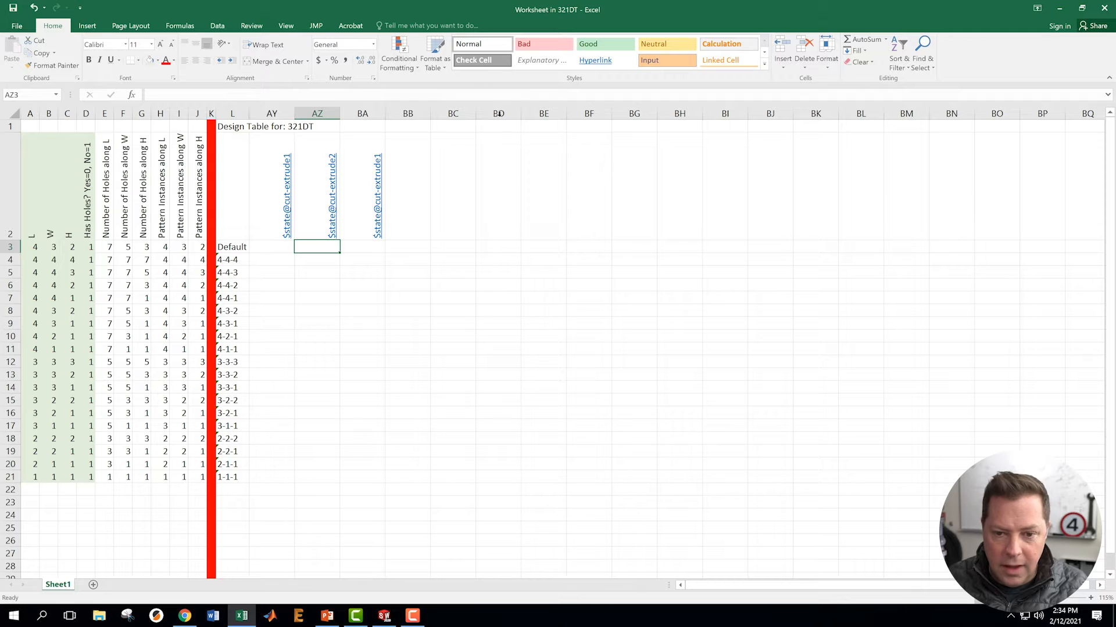
left_click(427, 192)
key("Left")
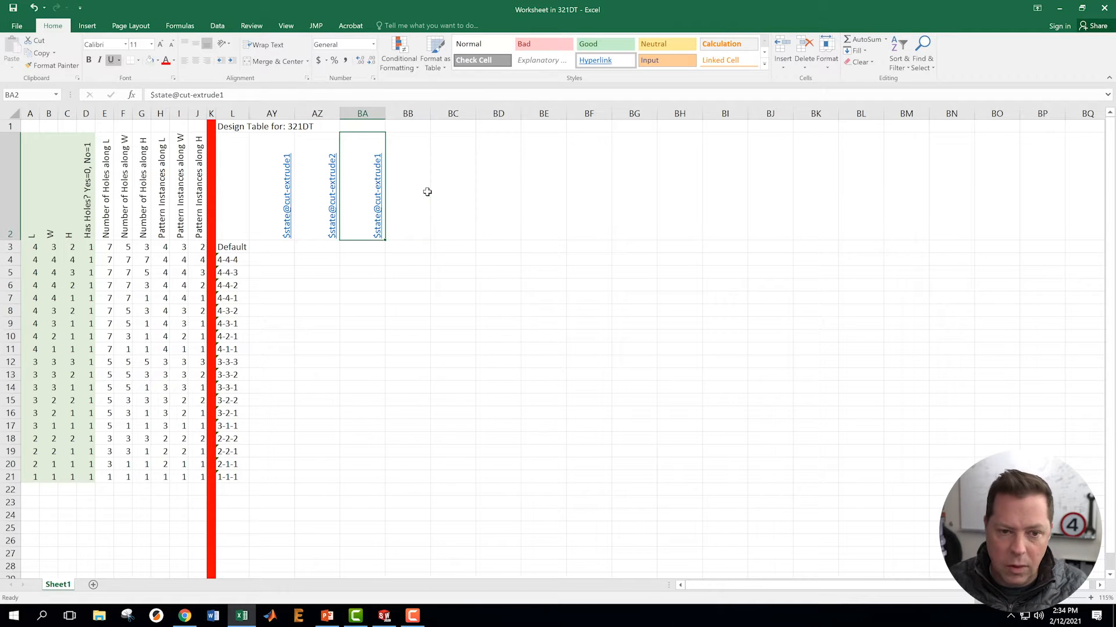
left_click(226, 95)
key("BackSpace")
type("3")
key("Return")
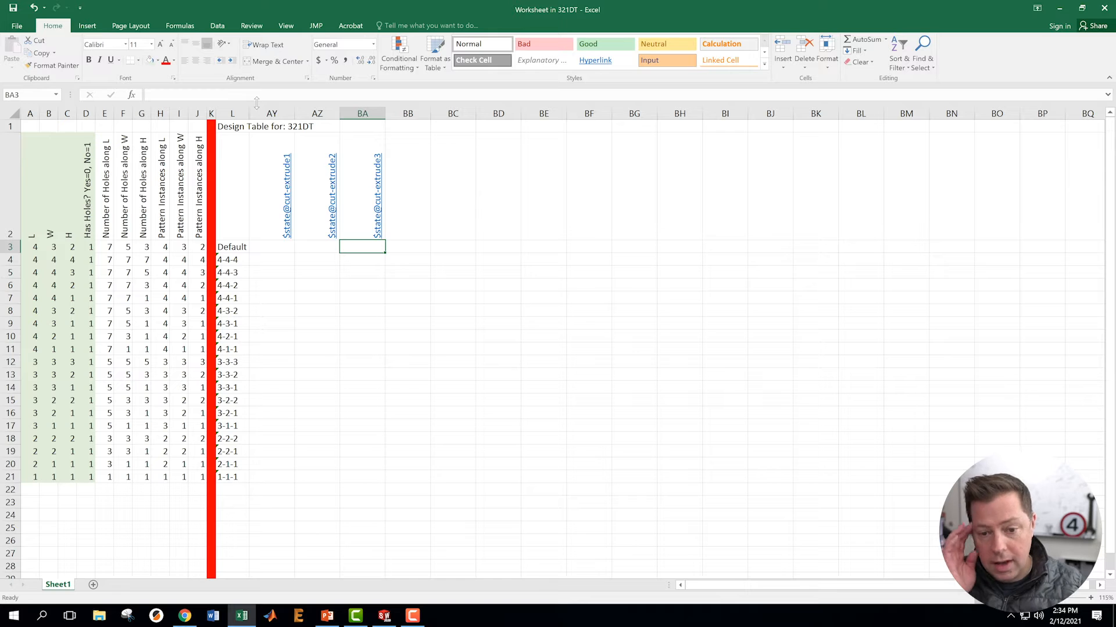
key("Down")
key("Left")
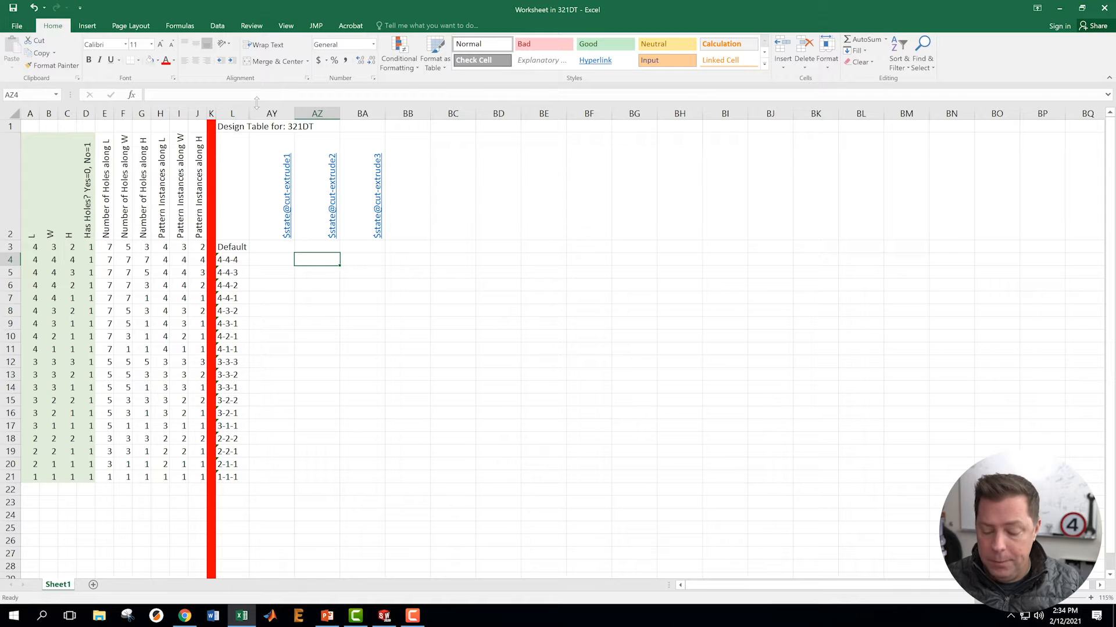
key("Up")
key("Left")
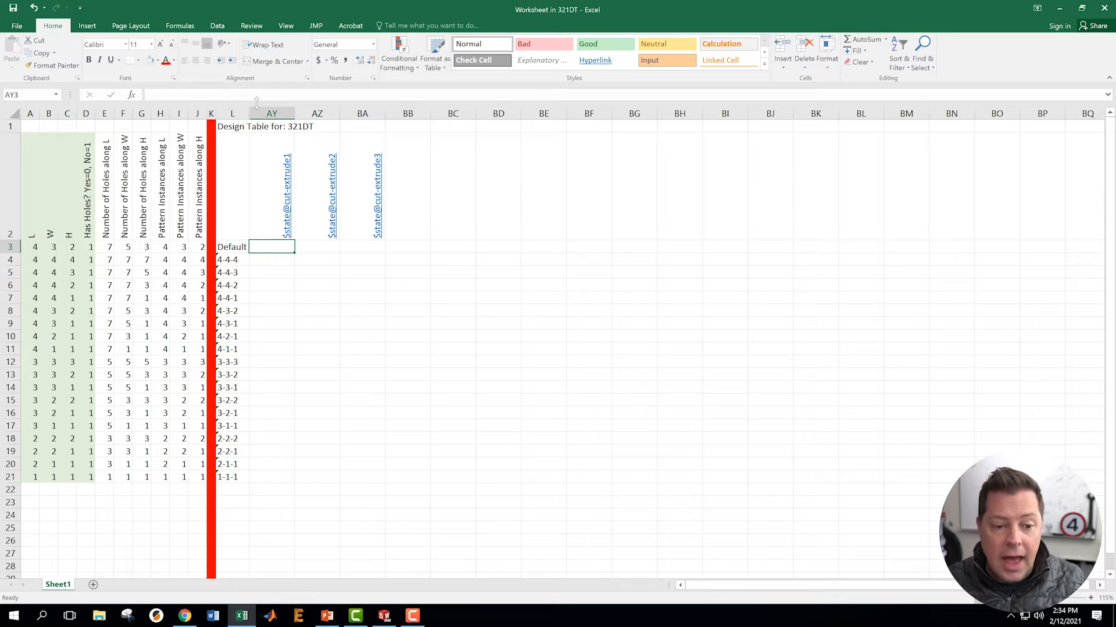
left_click(85, 113)
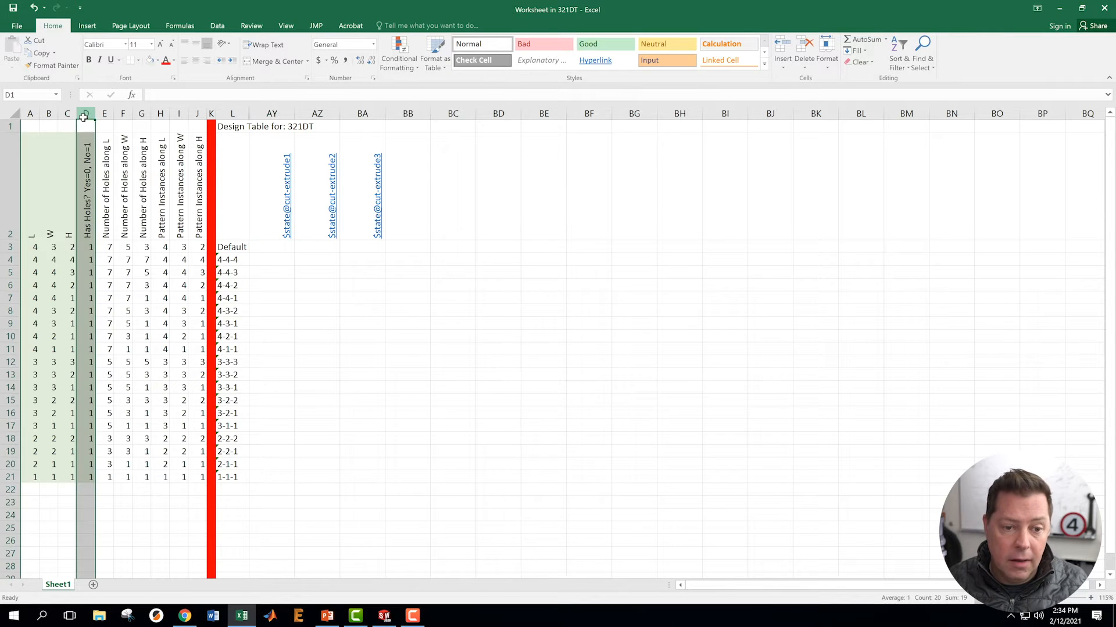
left_click(280, 113)
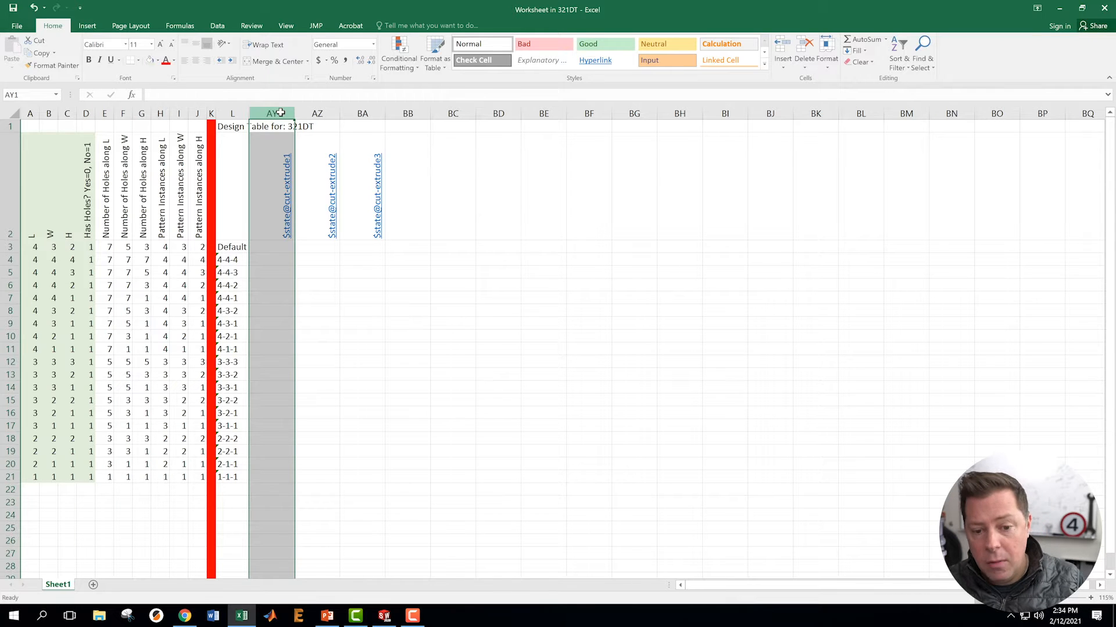
left_click(306, 284)
Enter the formula =IF(D3=1,0,1) in AY3 to drive the first cut's state from the "Has Holes?" value.
left_click(277, 247)
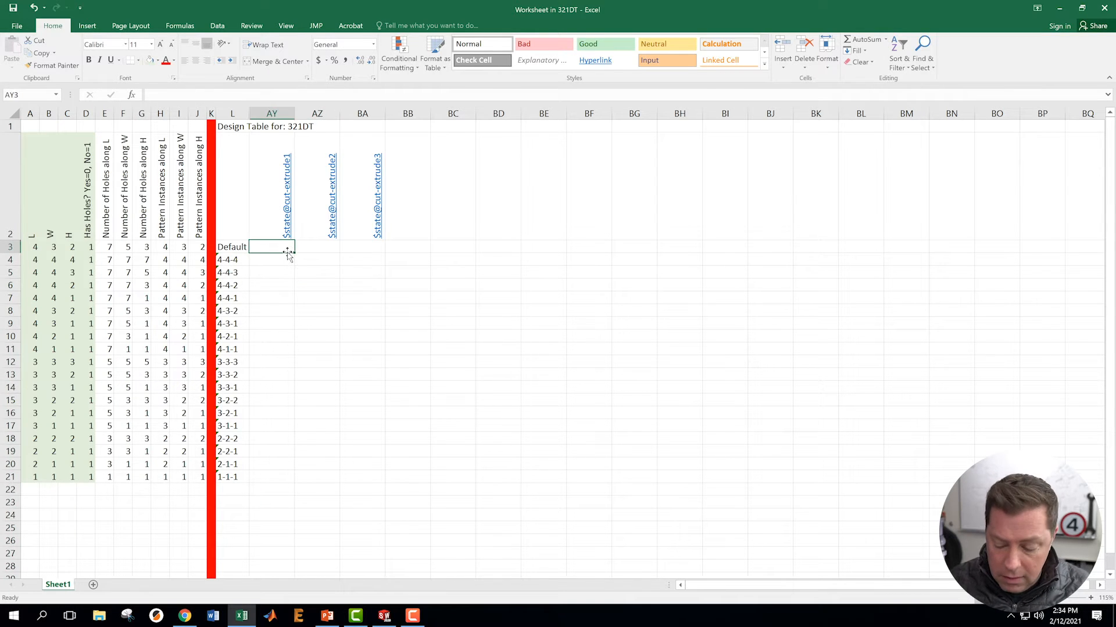
type("=if(")
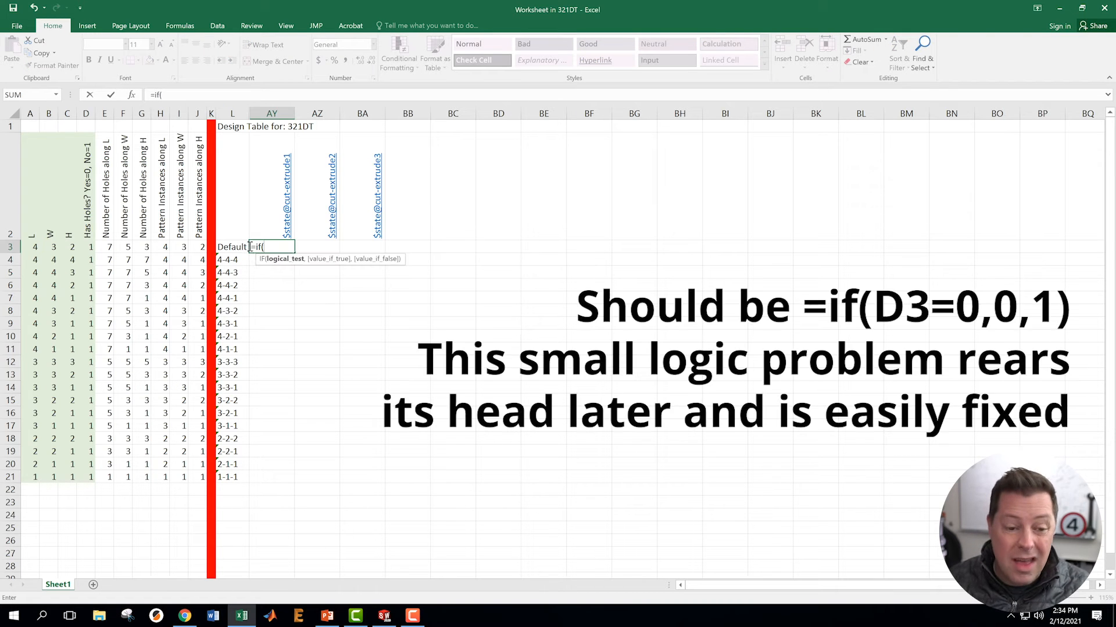
left_click(91, 247)
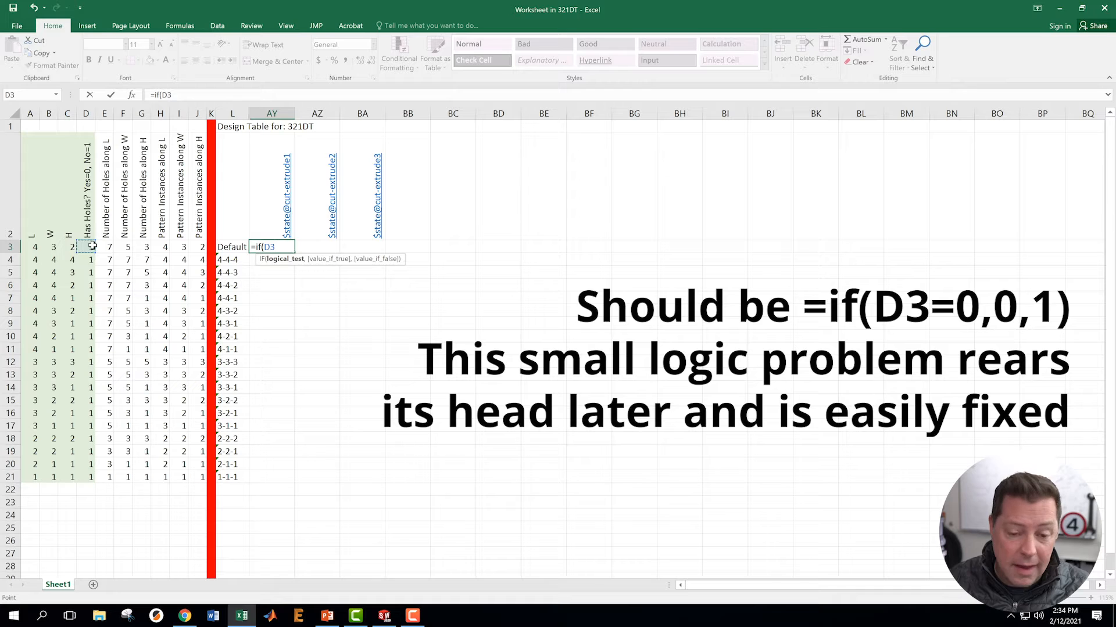
type("=1")
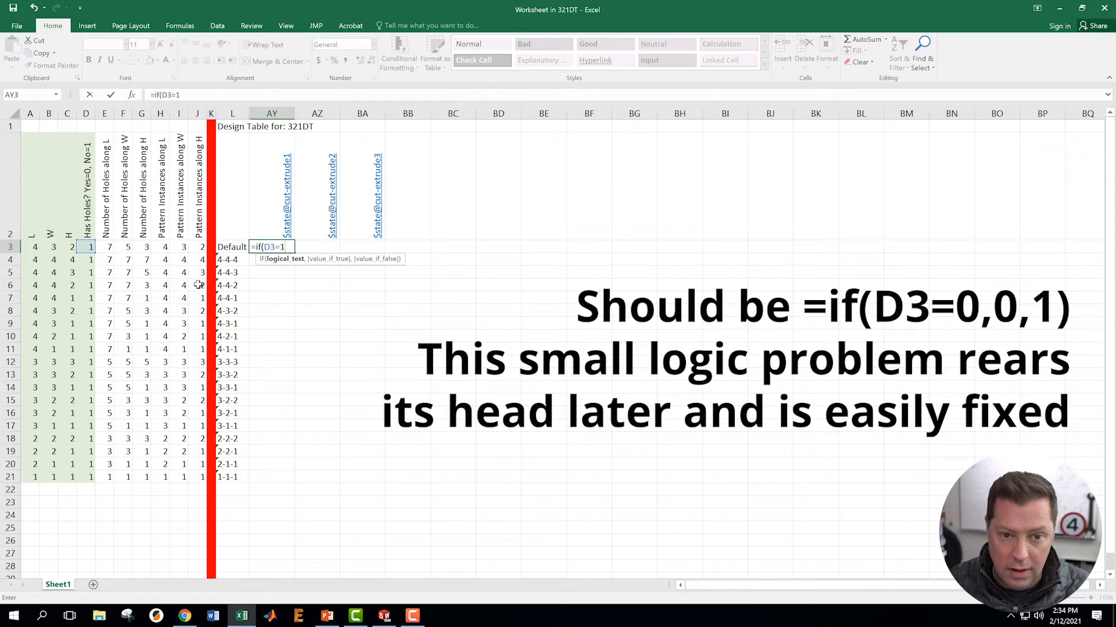
type(",0")
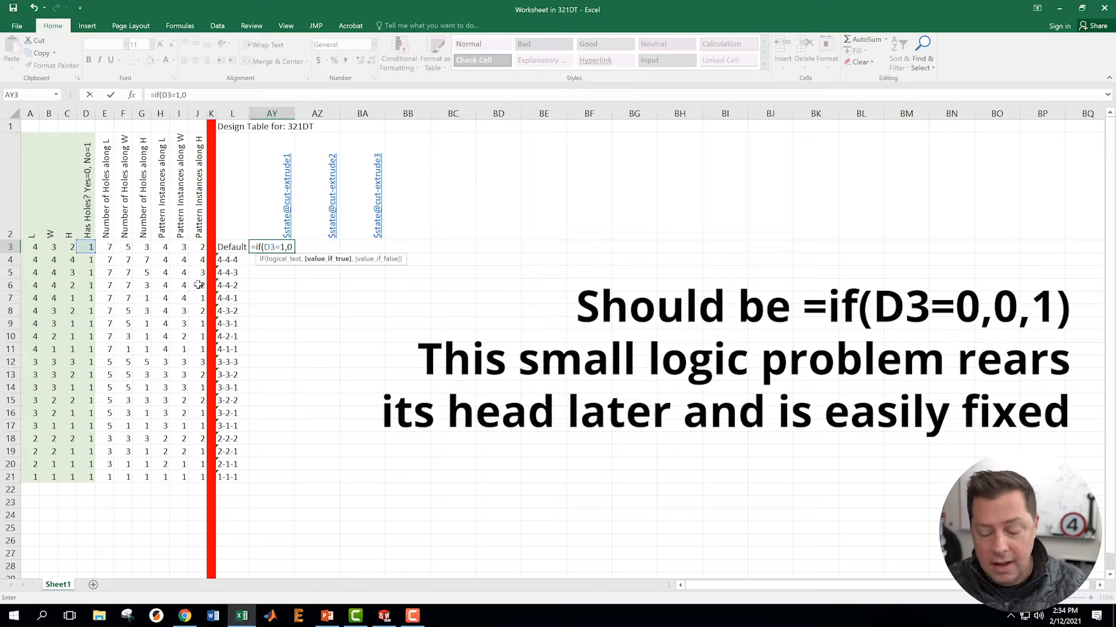
type(",1)")
key("Return")
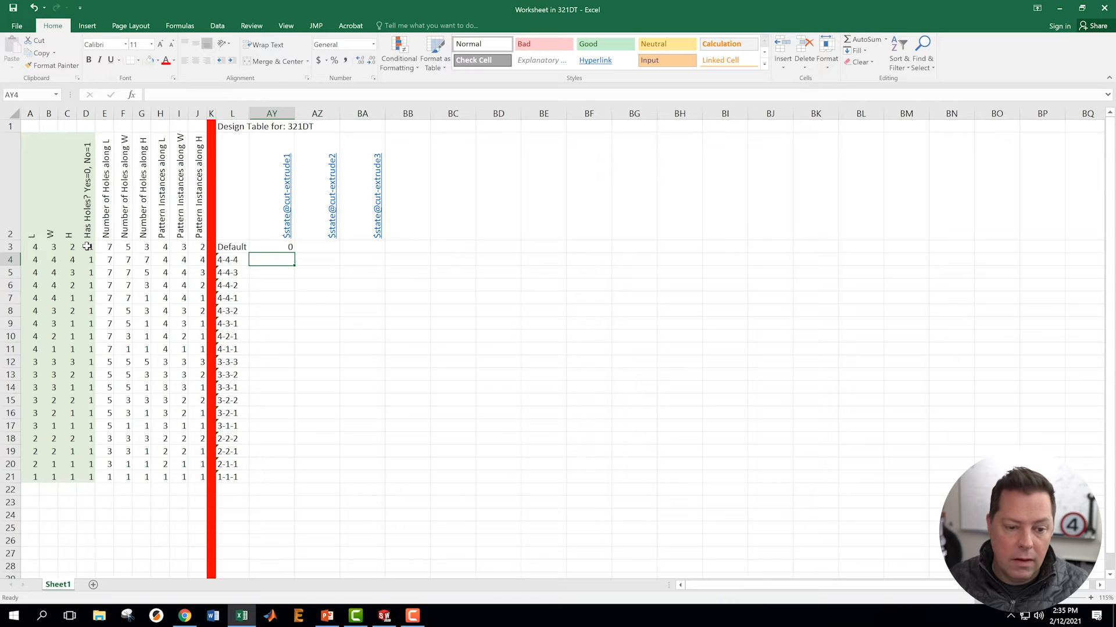
left_click(269, 254)
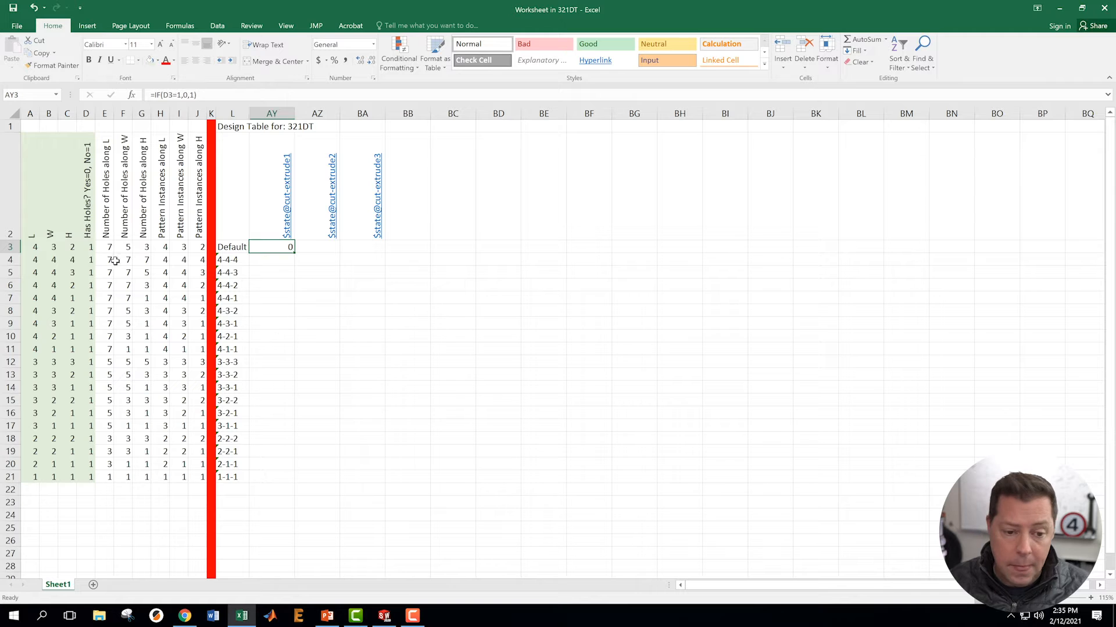
Test the AY3 formula by setting D3 to 0, and restore D3 to 1.
left_click(87, 249)
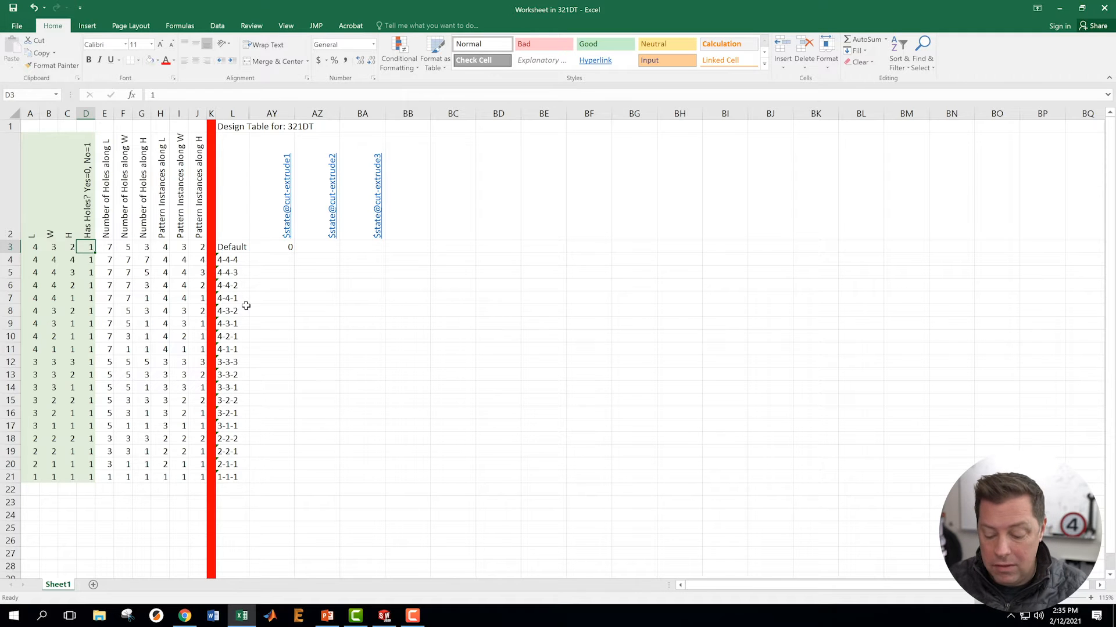
type("0")
key("Return")
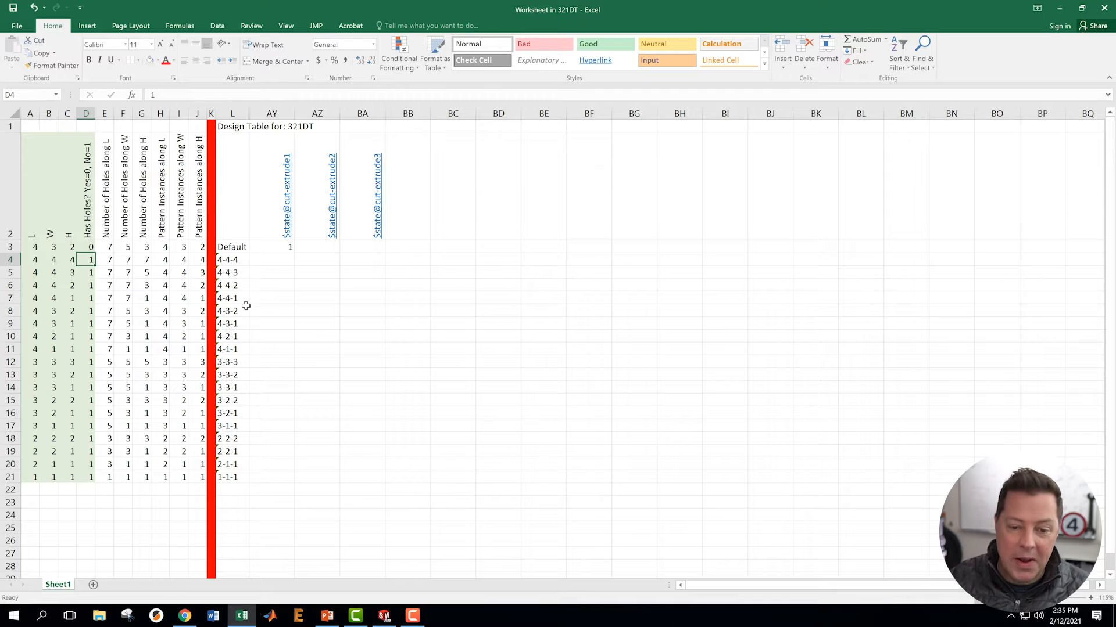
key("Up")
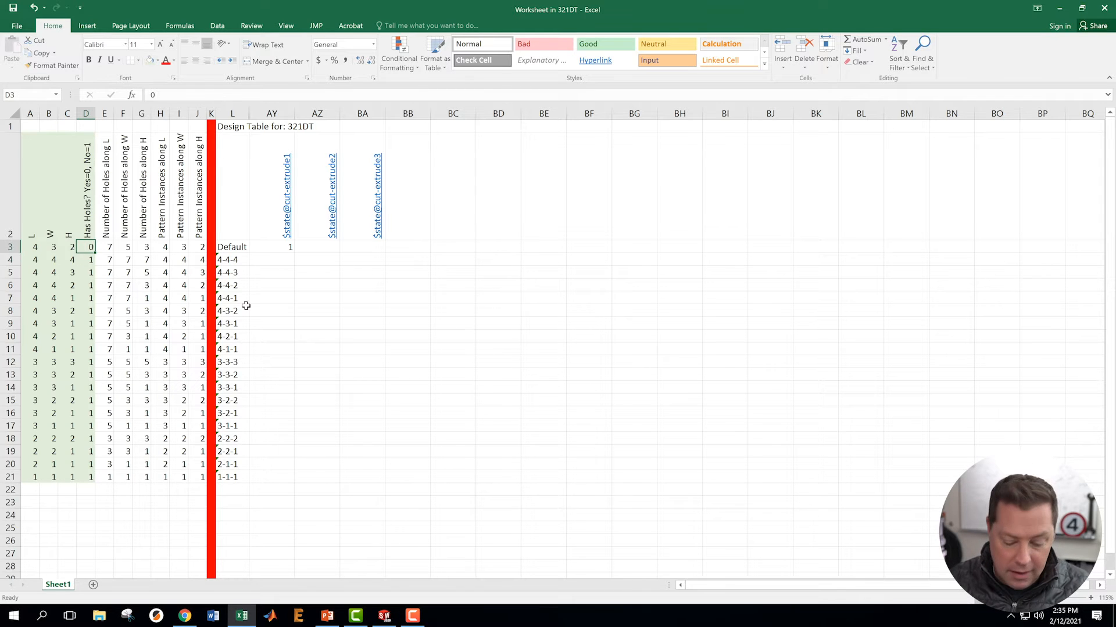
type("1")
key("Return")
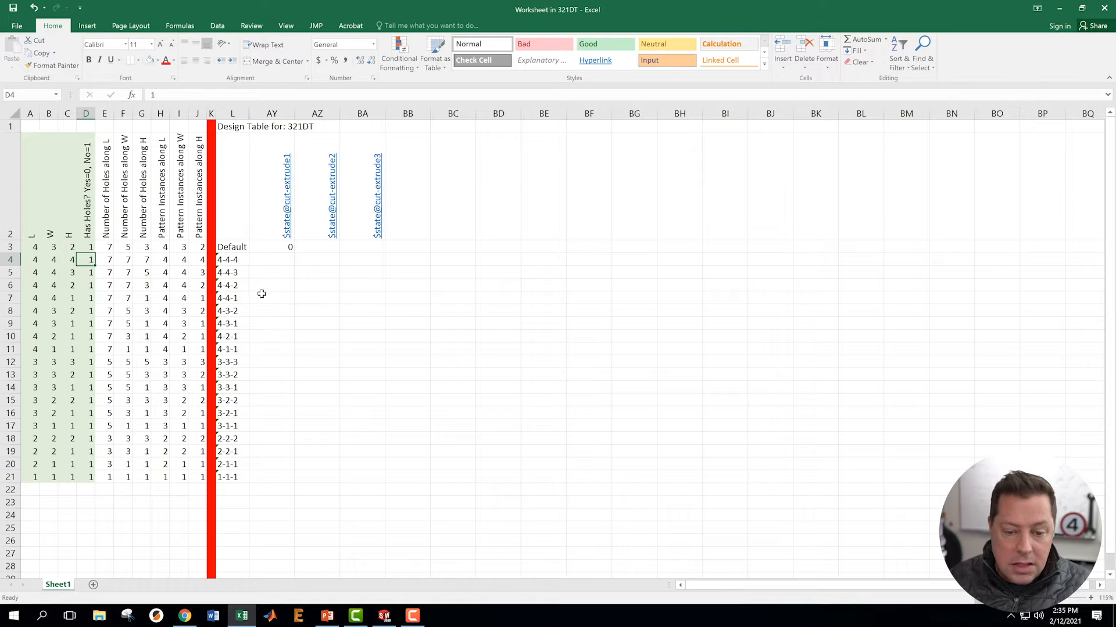
left_click(282, 249)
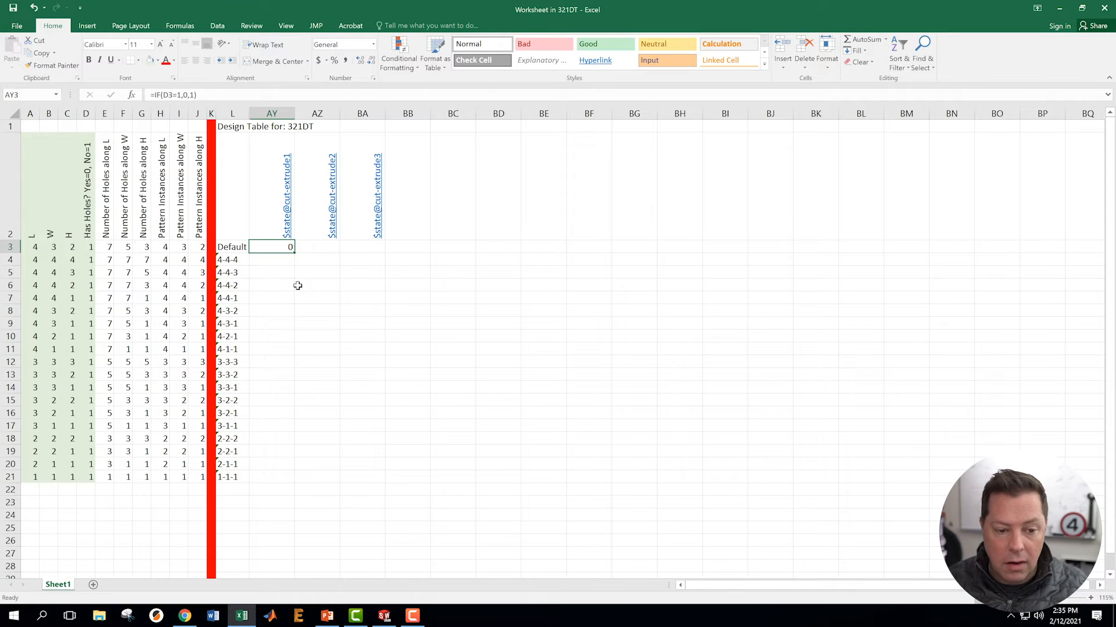
left_click(85, 115)
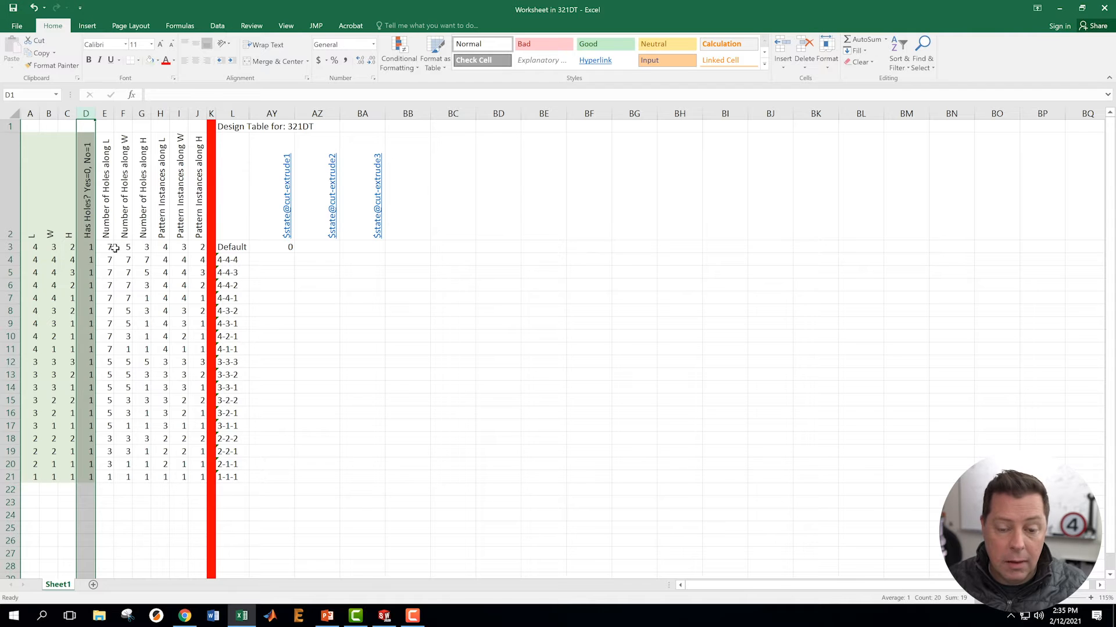
left_click(281, 113)
left_click(317, 113)
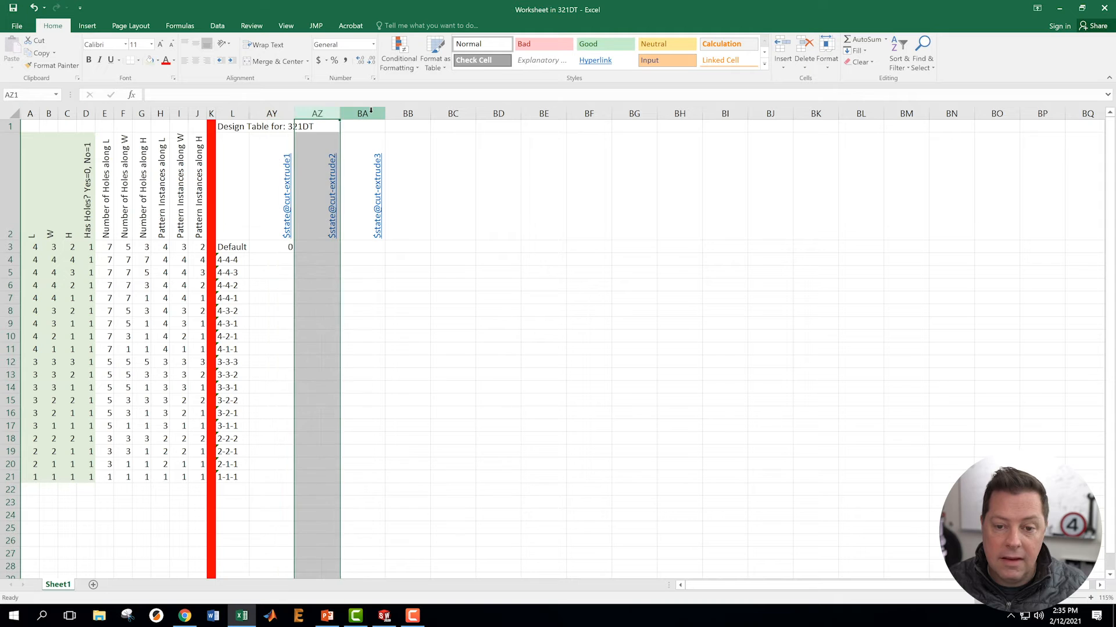
left_click(362, 113)
left_click(301, 287)
Make the column reference in the AY3 formula absolute, so it reads =IF($D3=1,0,1).
left_click(273, 247)
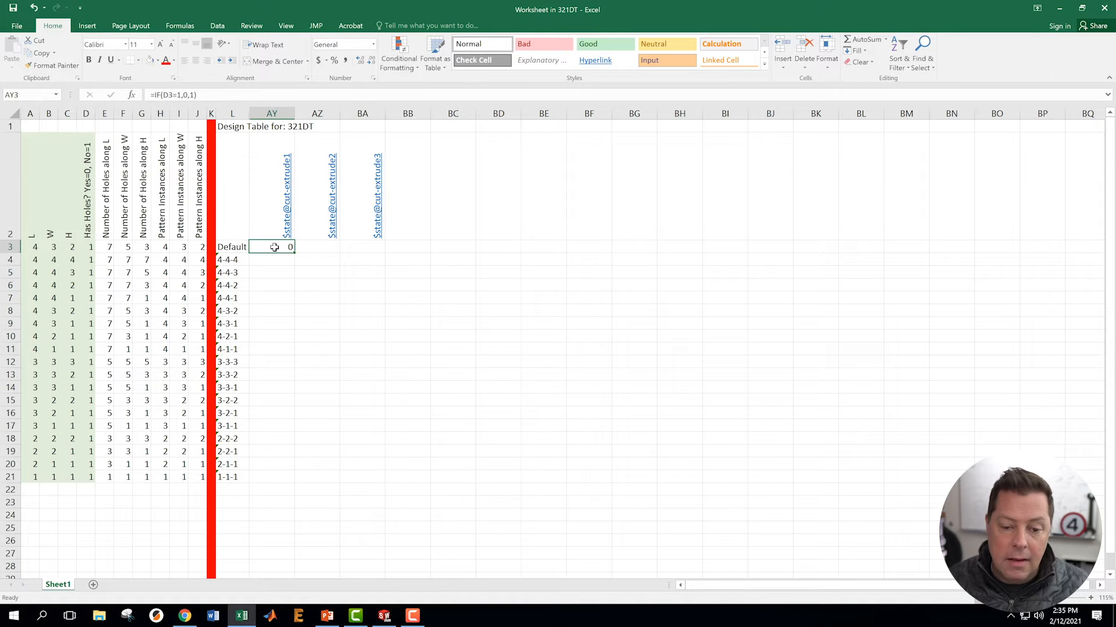
left_click(171, 95)
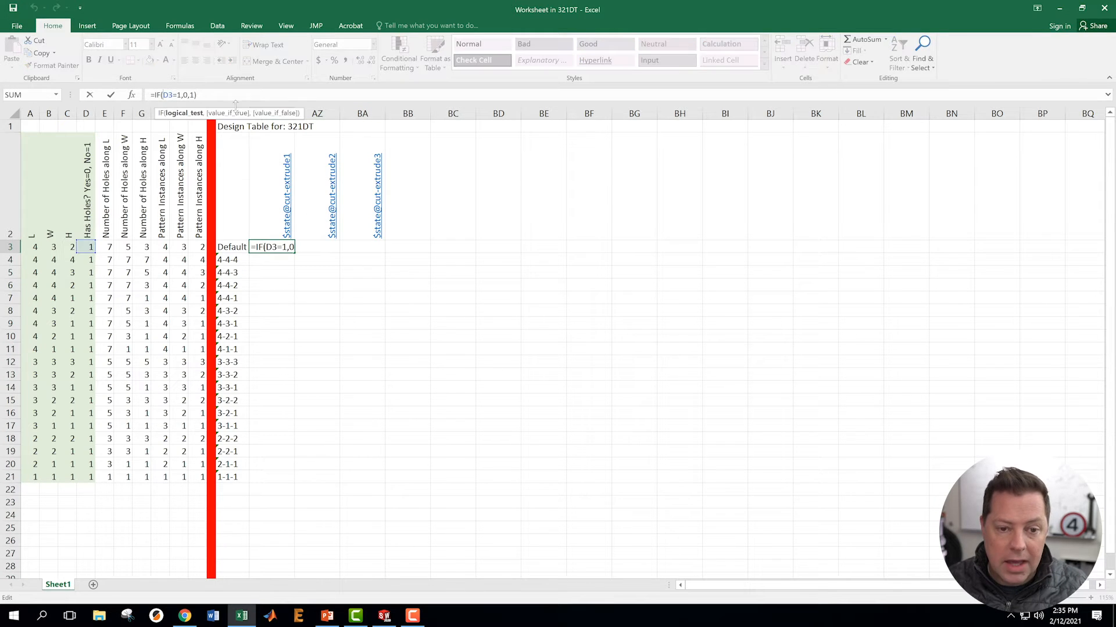
type("$")
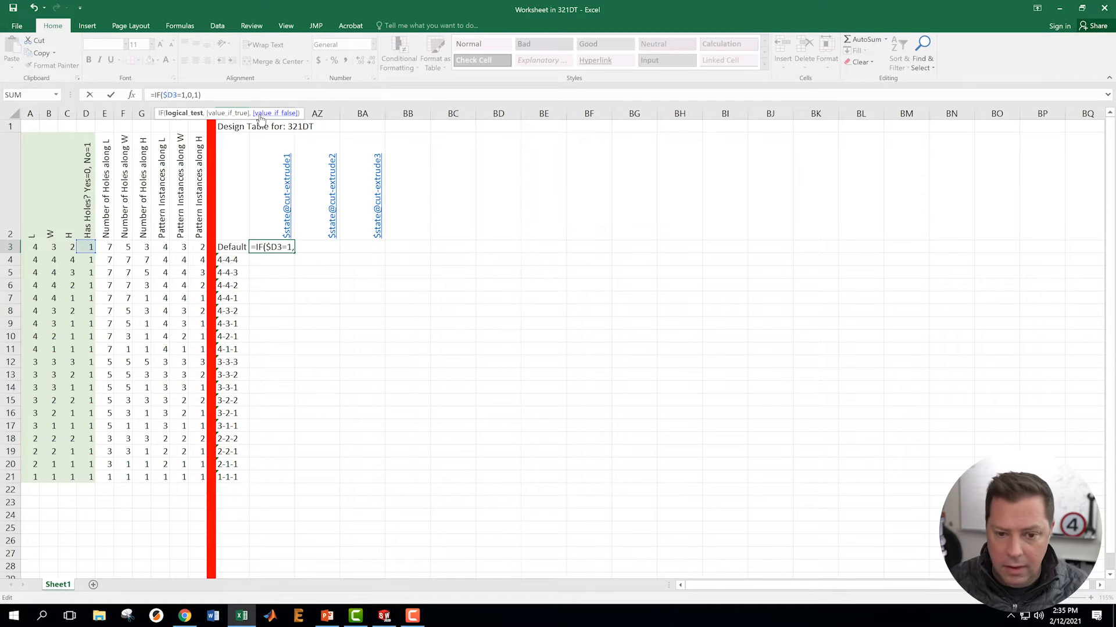
key("Return")
Fill the AY3 formula across to AZ3 and BA3 and check the copied formulas.
left_click(269, 245)
left_click_drag(292, 252, 375, 261)
left_click(337, 275)
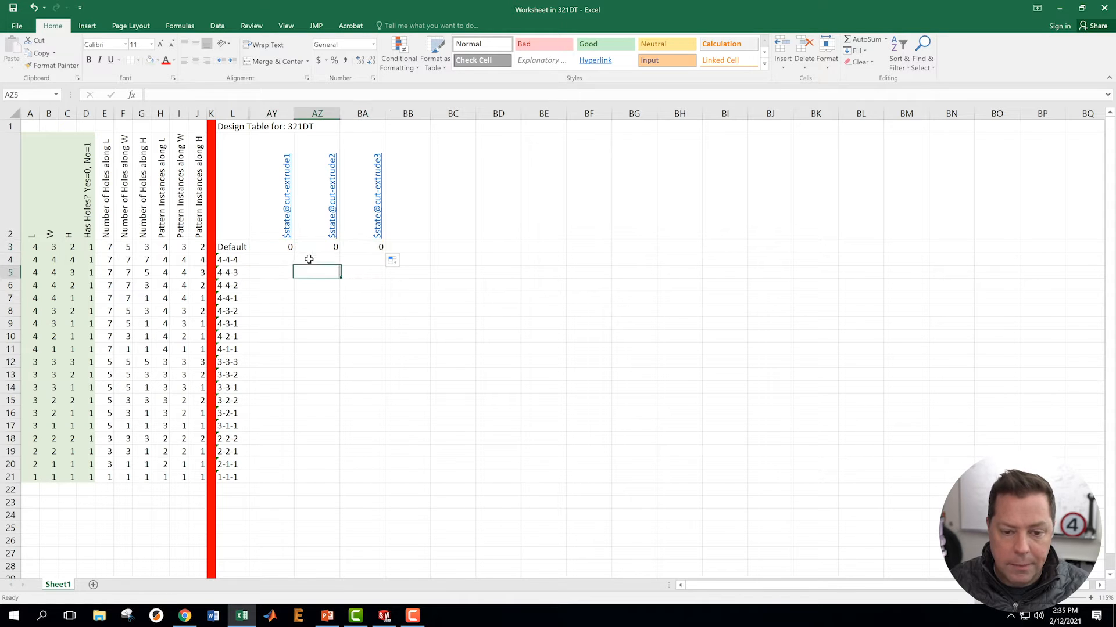
left_click(273, 247)
key("Right")
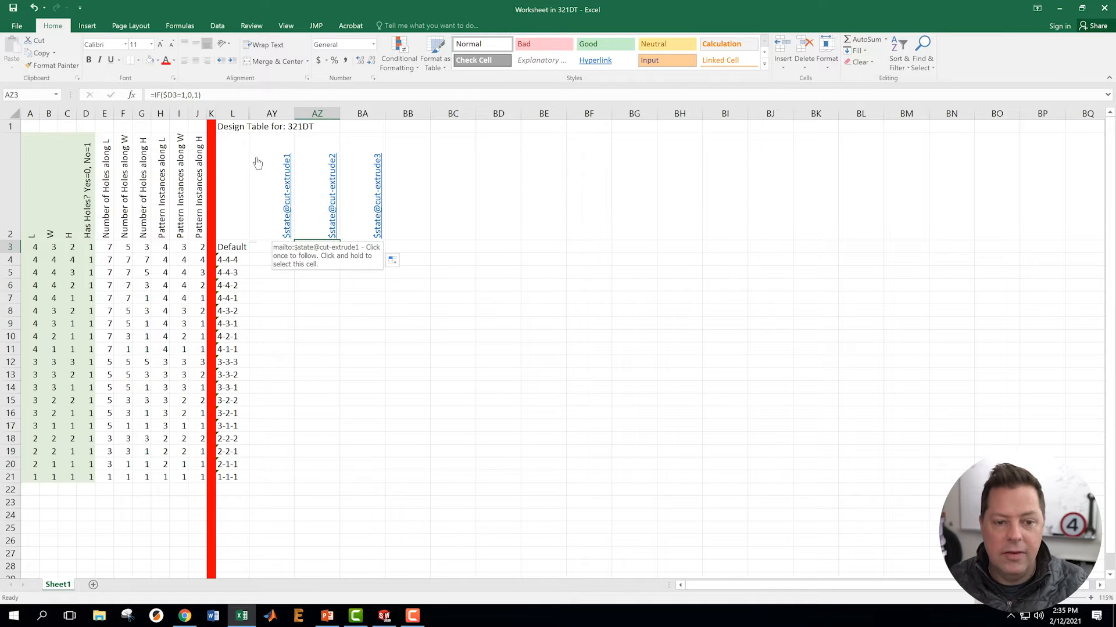
key("Right")
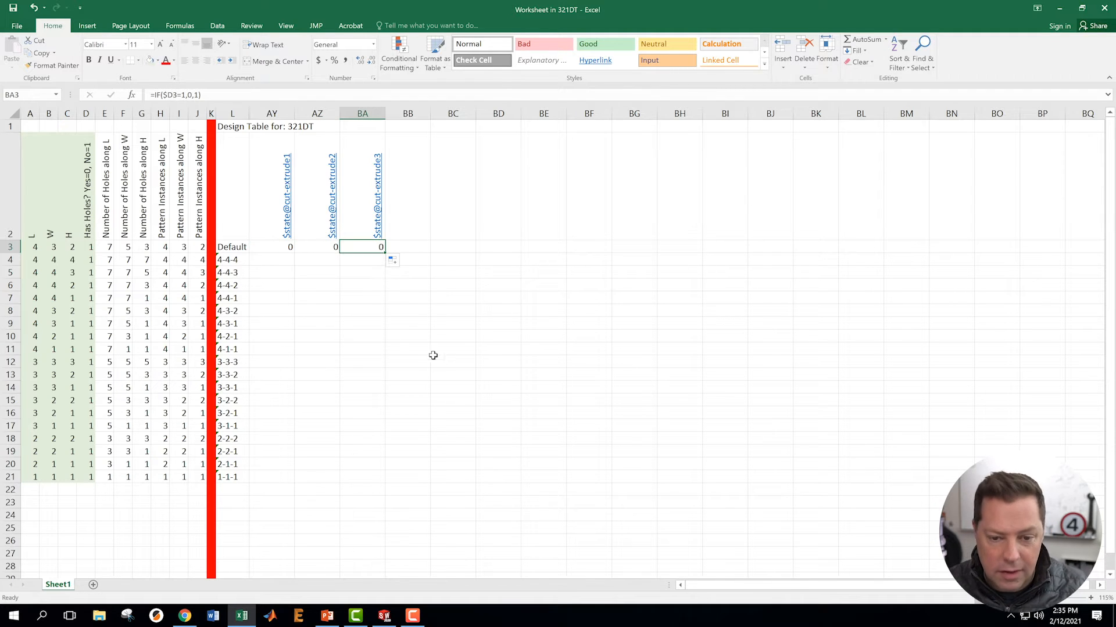
left_click(269, 246)
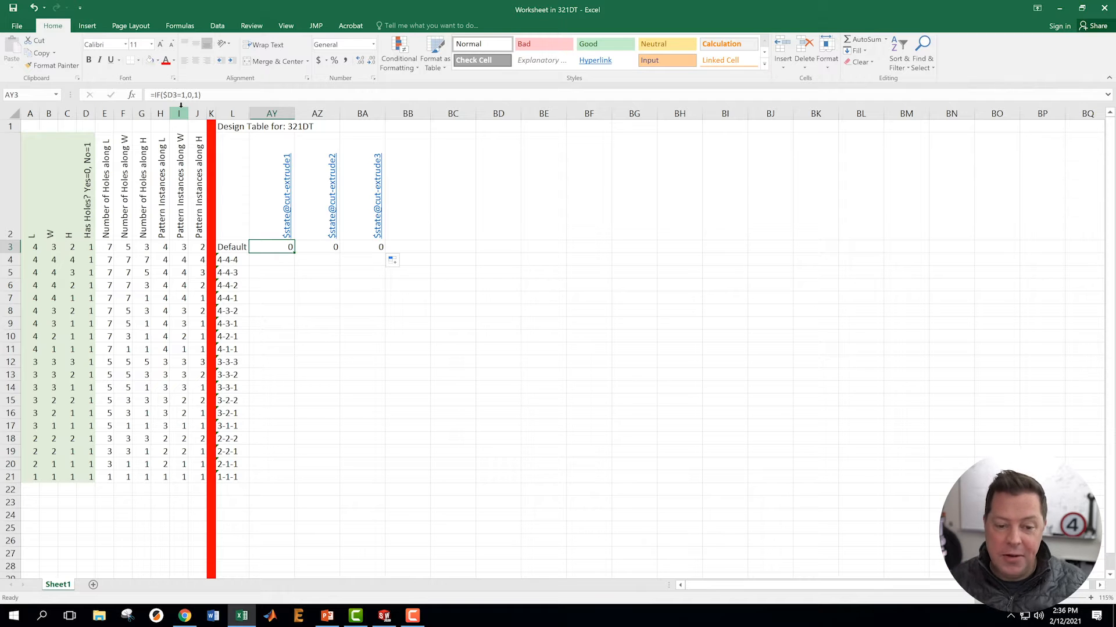
Fill the AY3:BA3 state formulas down through row 21 for all configurations.
left_click(255, 286)
left_click_drag(270, 247, 385, 249)
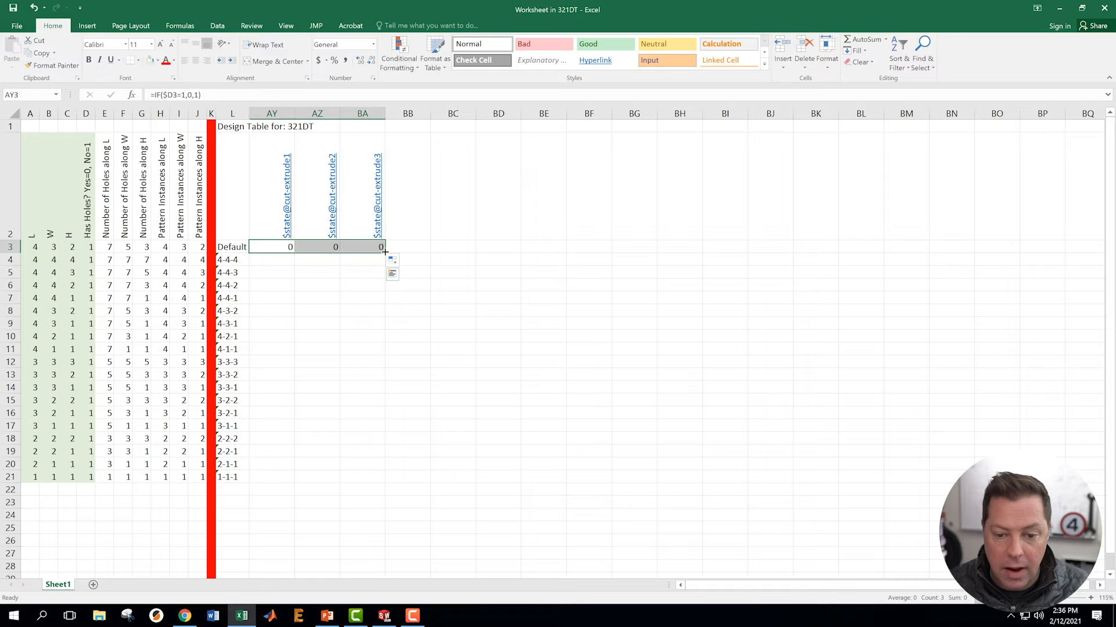
double_click(384, 251)
left_click(453, 311)
Check the row references in the formulas filled down column AY, starting from AY3.
left_click(277, 247)
key("Down")
key("Down")
key("Down")
key("Down")
key("Down")
key("Down")
key("Up")
key("Up")
key("Up")
key("Up")
key("Up")
key("Up")
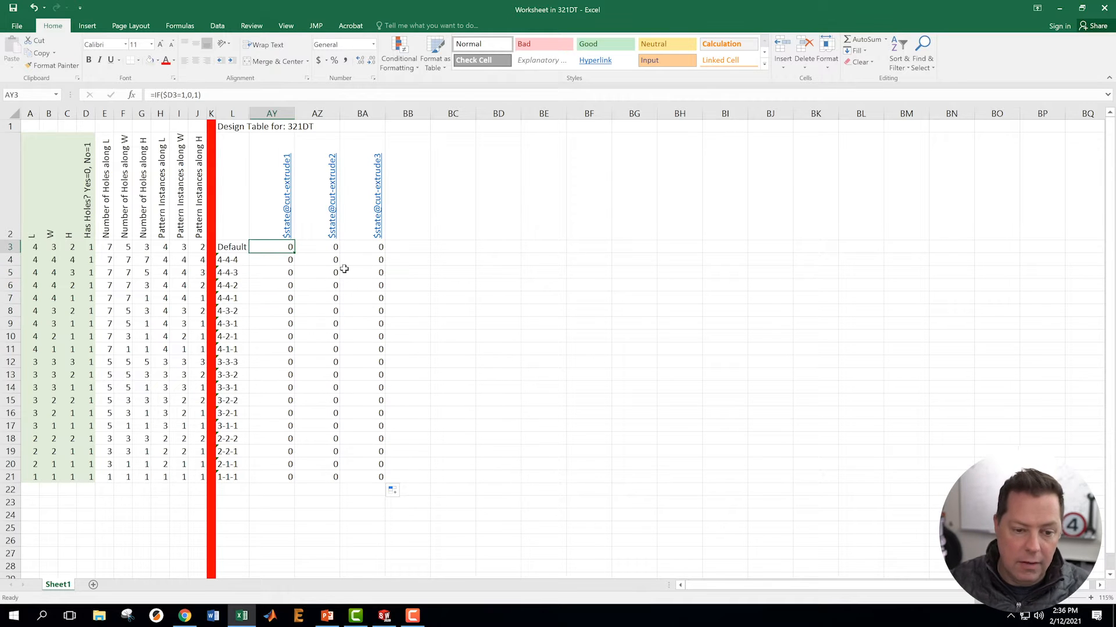
left_click(501, 322)
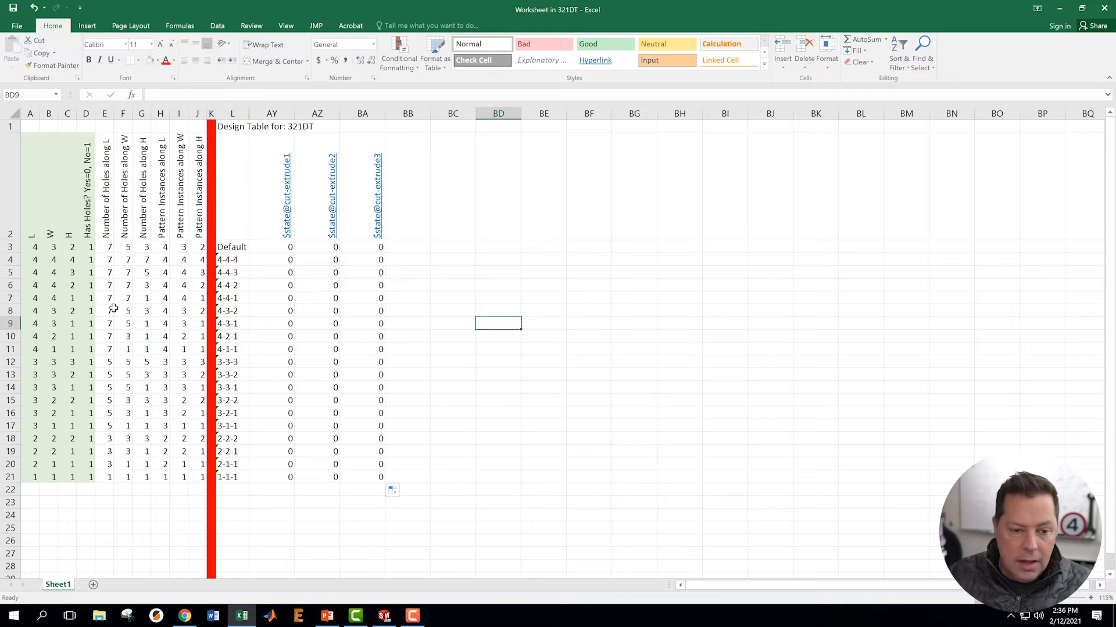
Set the "Has Holes?" value to 0 for configurations 4-4-4 (D4) and 2-2-2 (D18).
left_click(91, 262)
type("0")
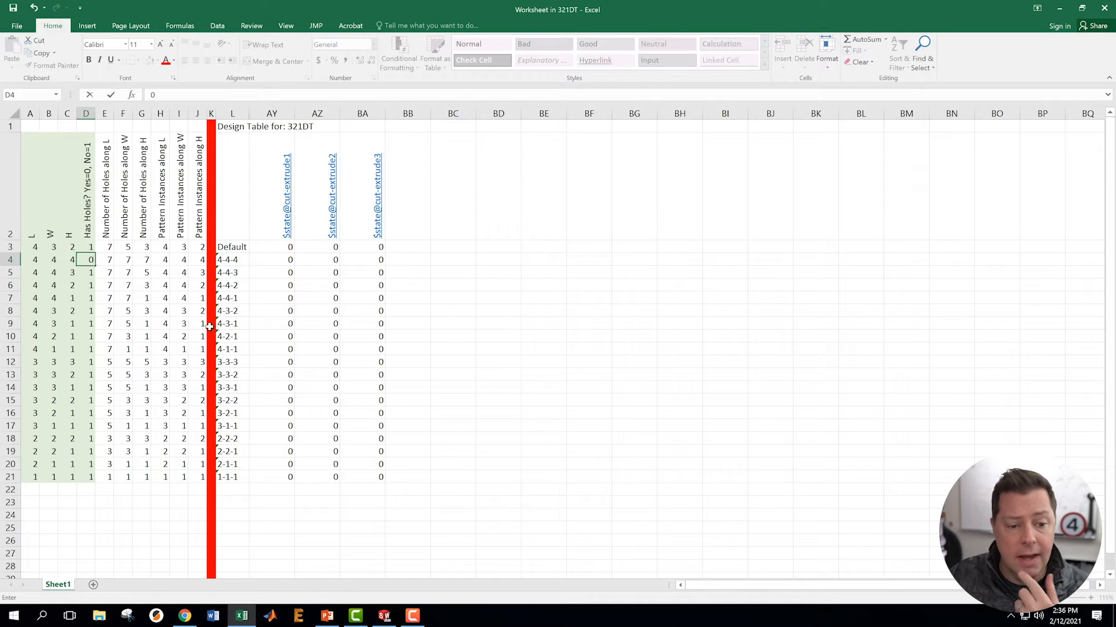
left_click(88, 440)
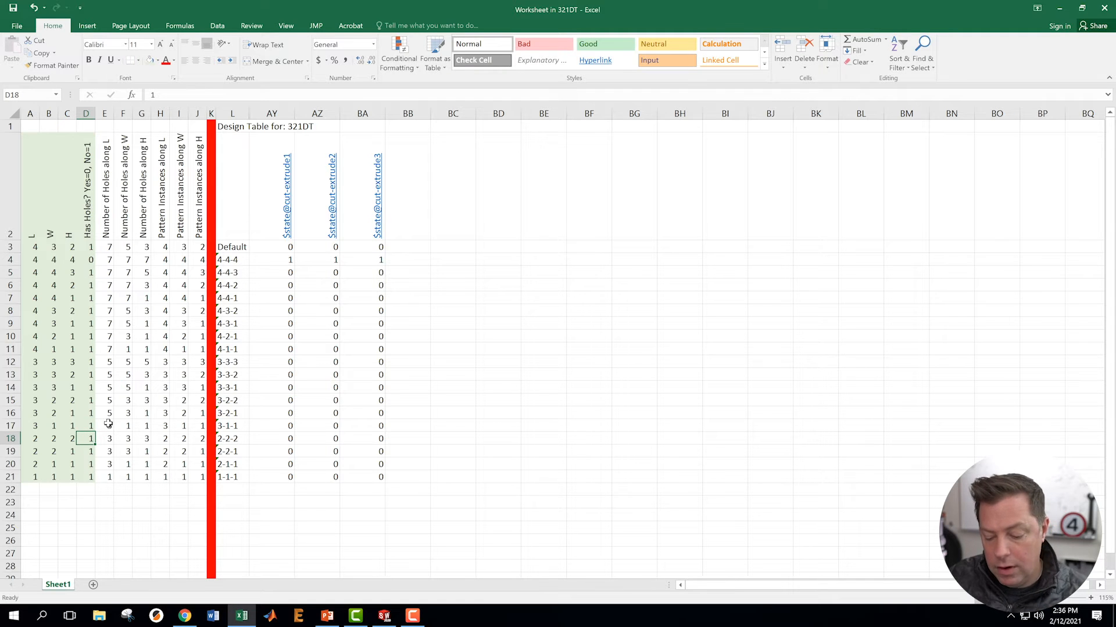
type("0")
left_click(518, 321)
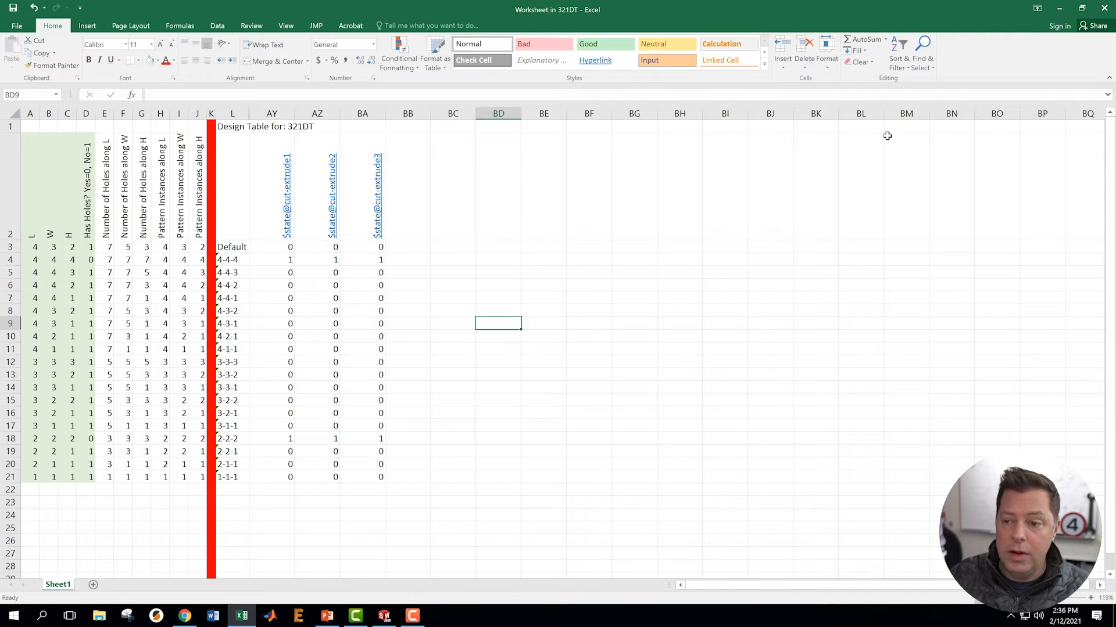
Close the design table worksheet and activate configurations 4-4-4, 2-2-2 and 3-1-1 to check their holes.
left_click(1104, 9)
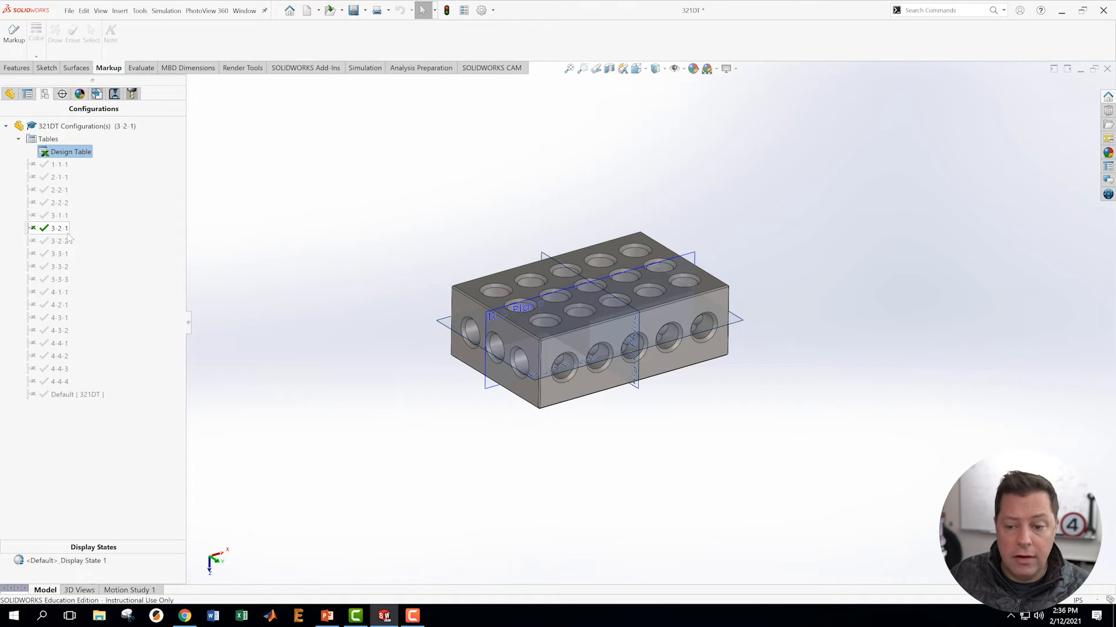
double_click(58, 382)
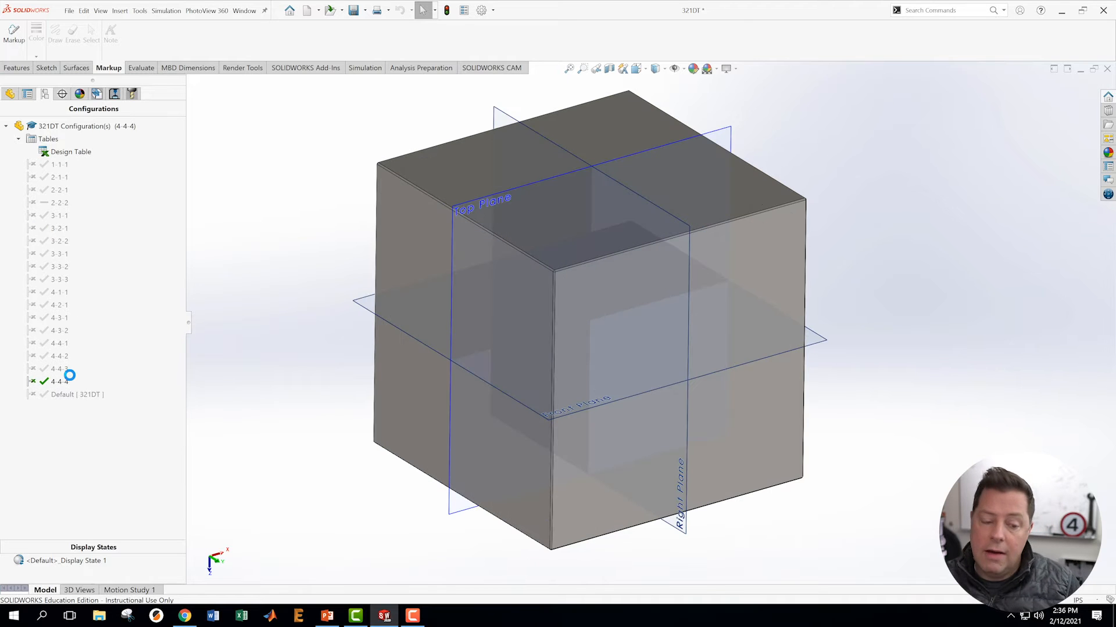
double_click(56, 204)
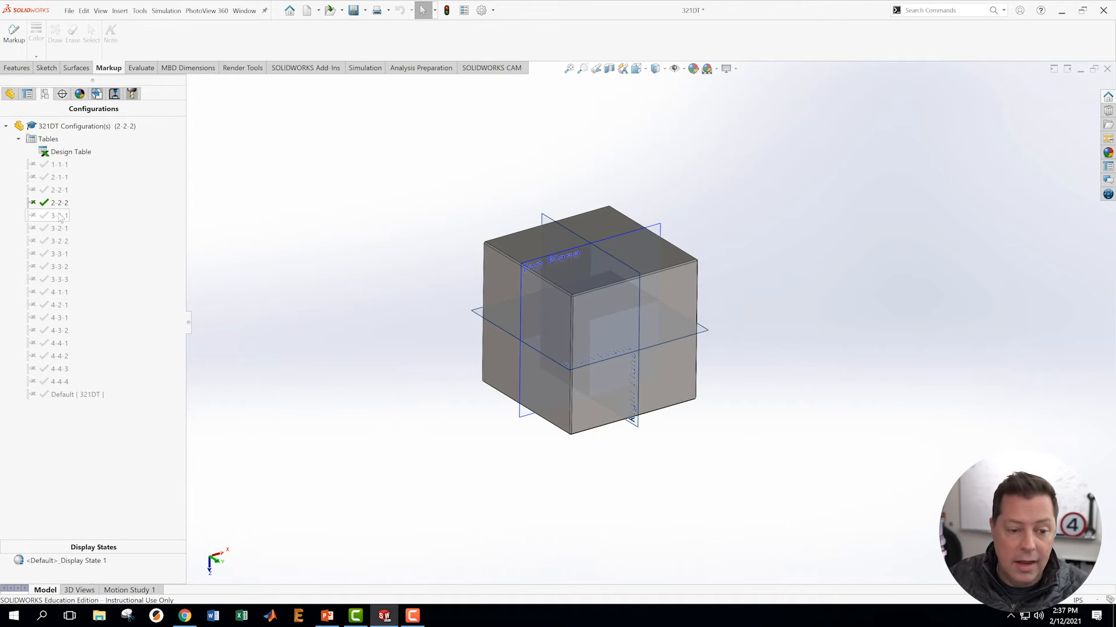
double_click(53, 216)
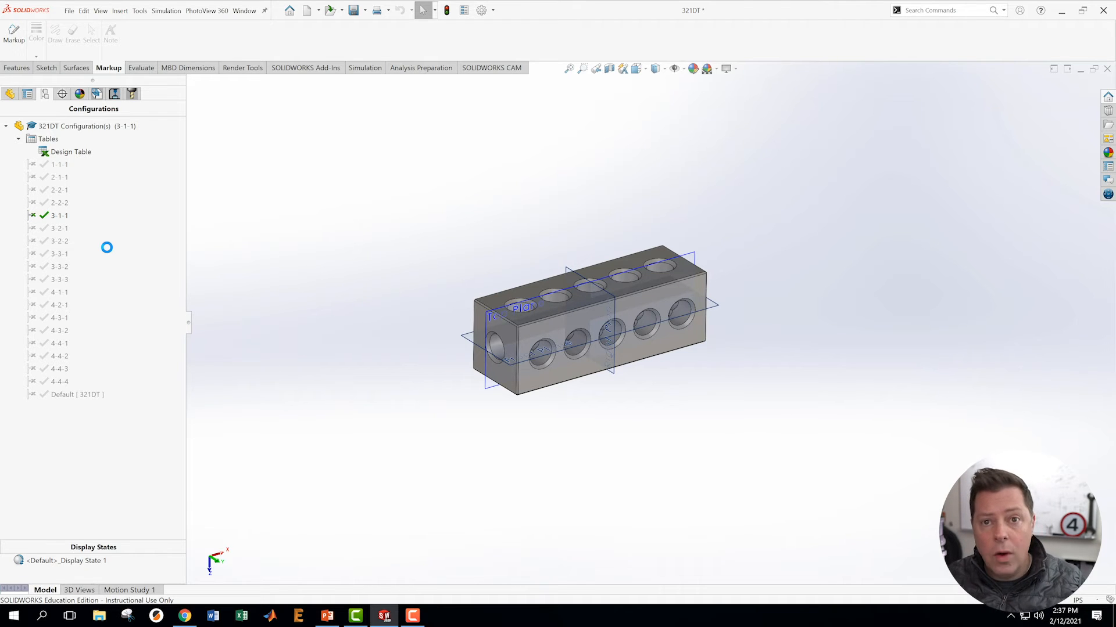
Reopen the design table in a new window without adding any of the listed configurations or parameters.
right_click(60, 155)
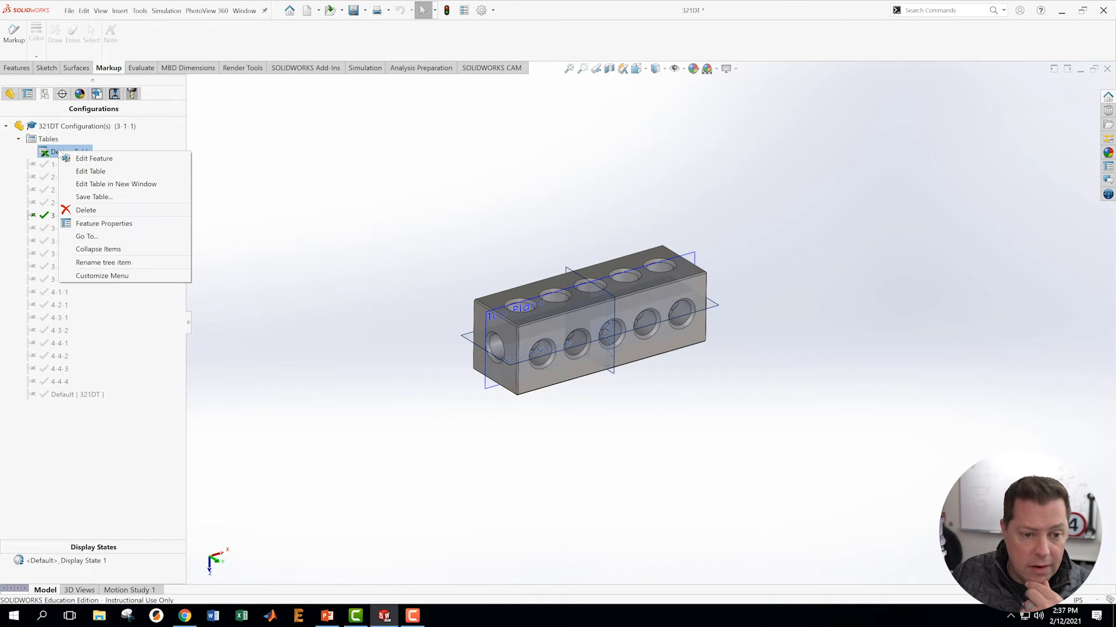
left_click(94, 184)
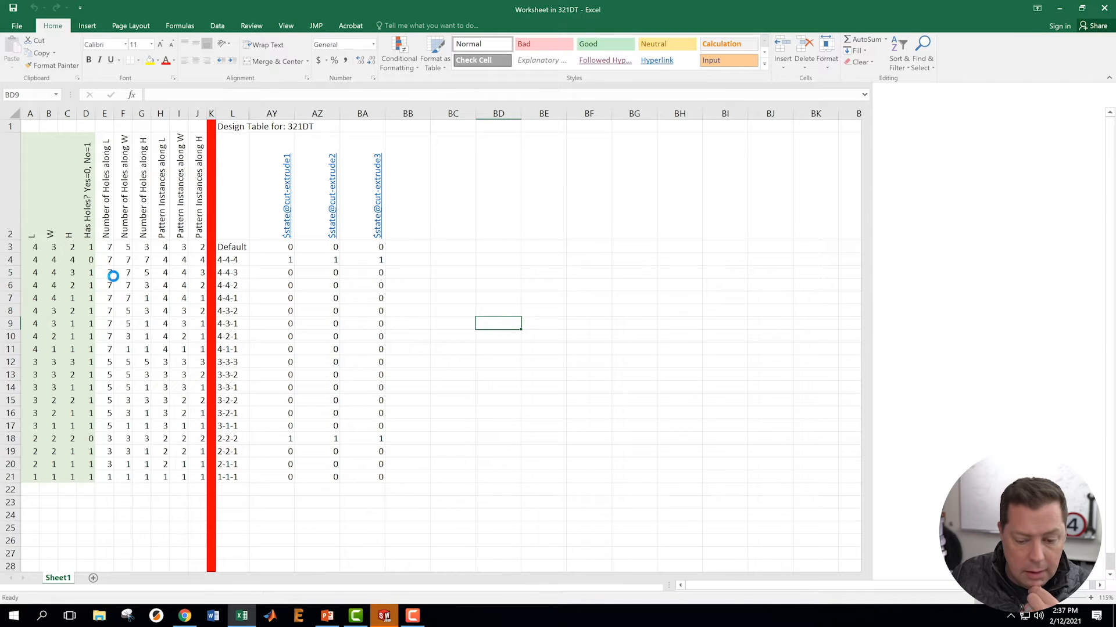
left_click(384, 617)
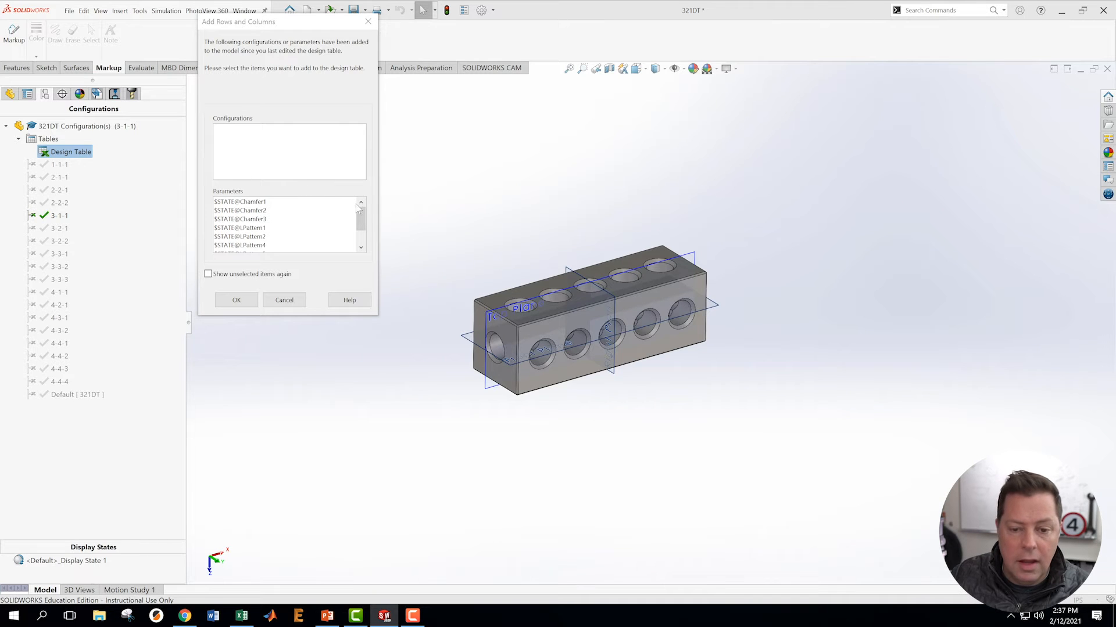
left_click_drag(362, 219, 365, 233)
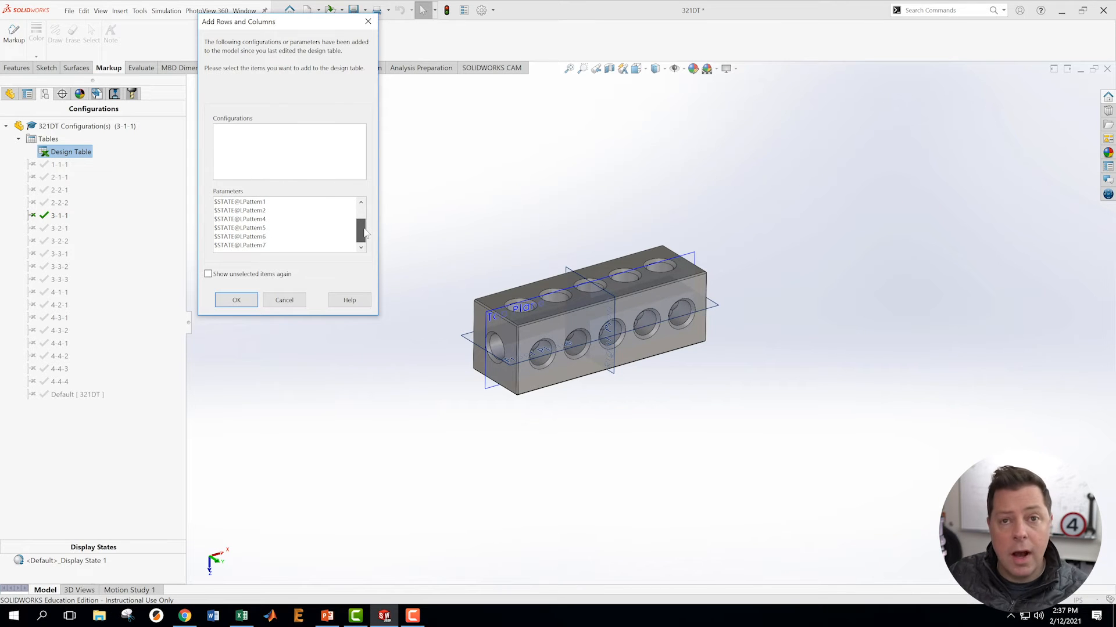
scroll(365, 232, "up", 3)
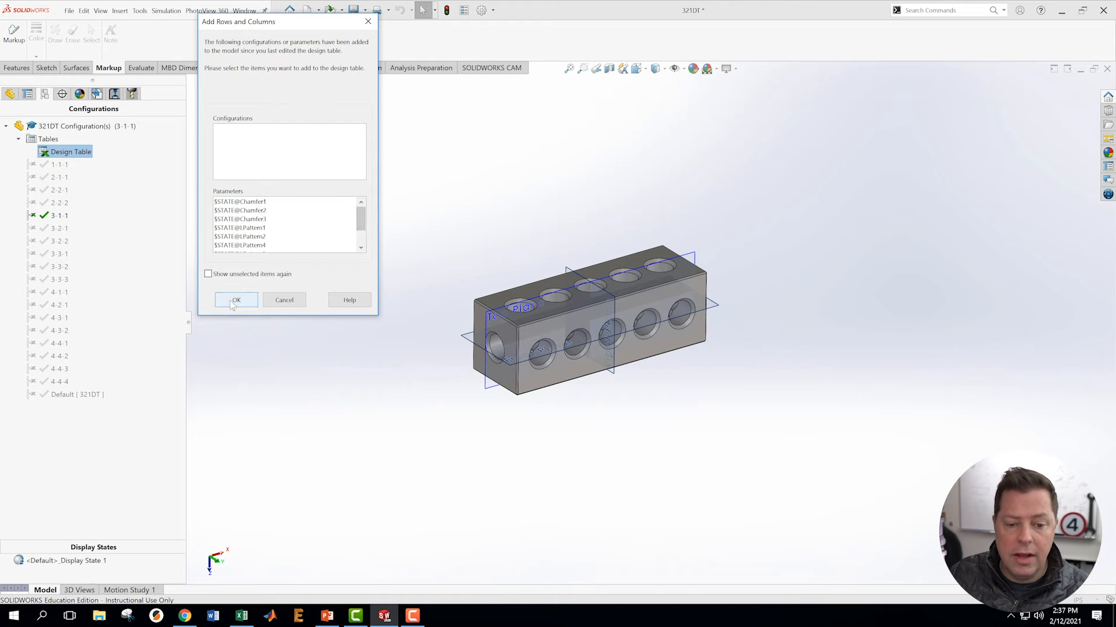
left_click(236, 299)
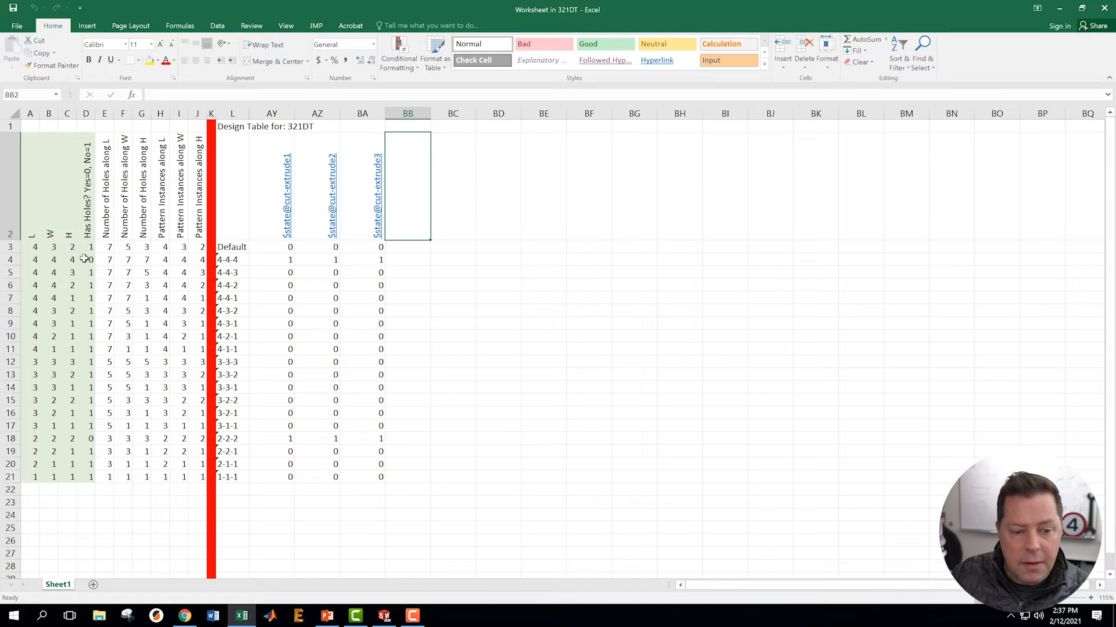
Set "Has Holes?" to 0 for configurations 4-4-2, 4-3-2, 4-2-1, 3-3-3, 3-3-1, 3-2-1 and 2-1-1 (D6, D8, D10, D12, D14, D16, D20).
left_click(96, 287)
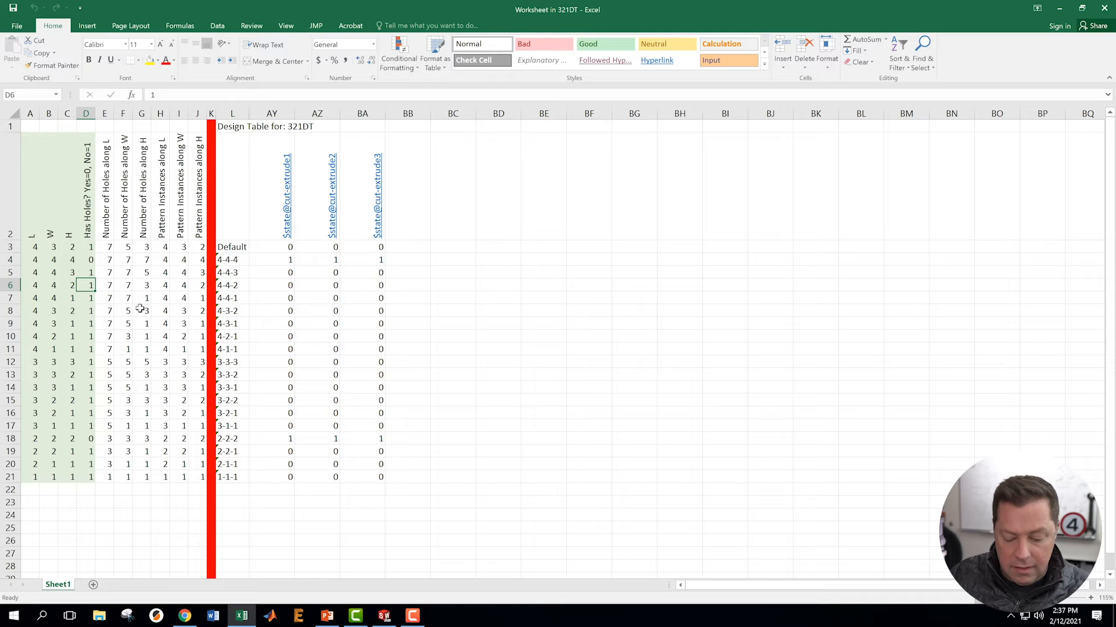
type("0")
key("Down")
key("Down")
type("0")
key("Down")
key("Down")
type("0")
key("Down")
key("Down")
type("0")
key("Down")
key("Down")
type("0")
key("Down")
key("Down")
type("0")
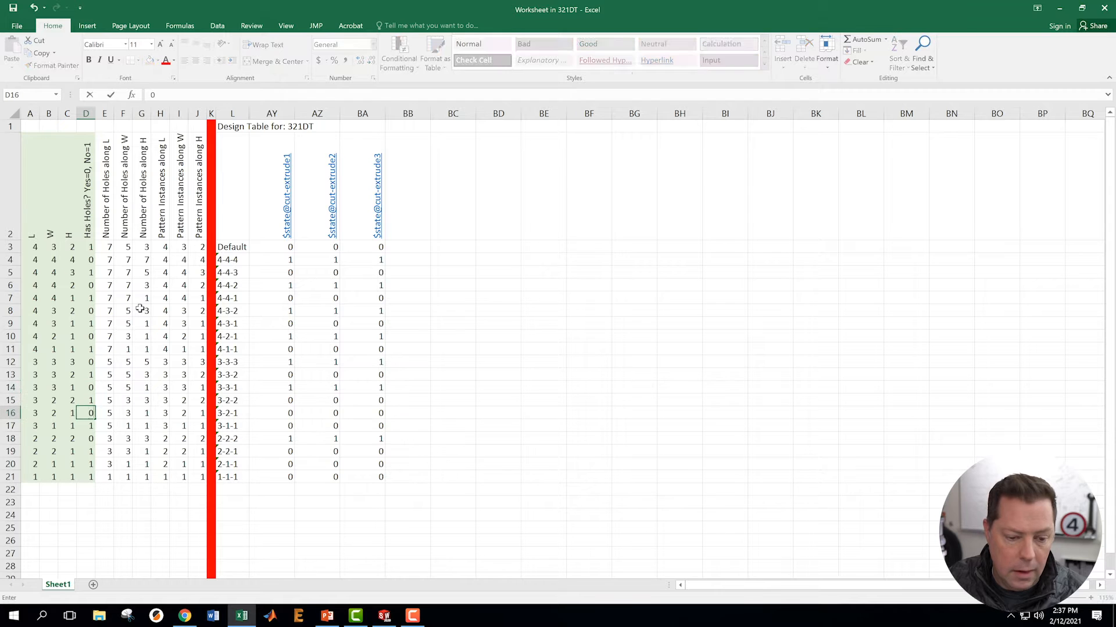
key("Down")
key("Down")
key("Down")
key("Down")
type("0")
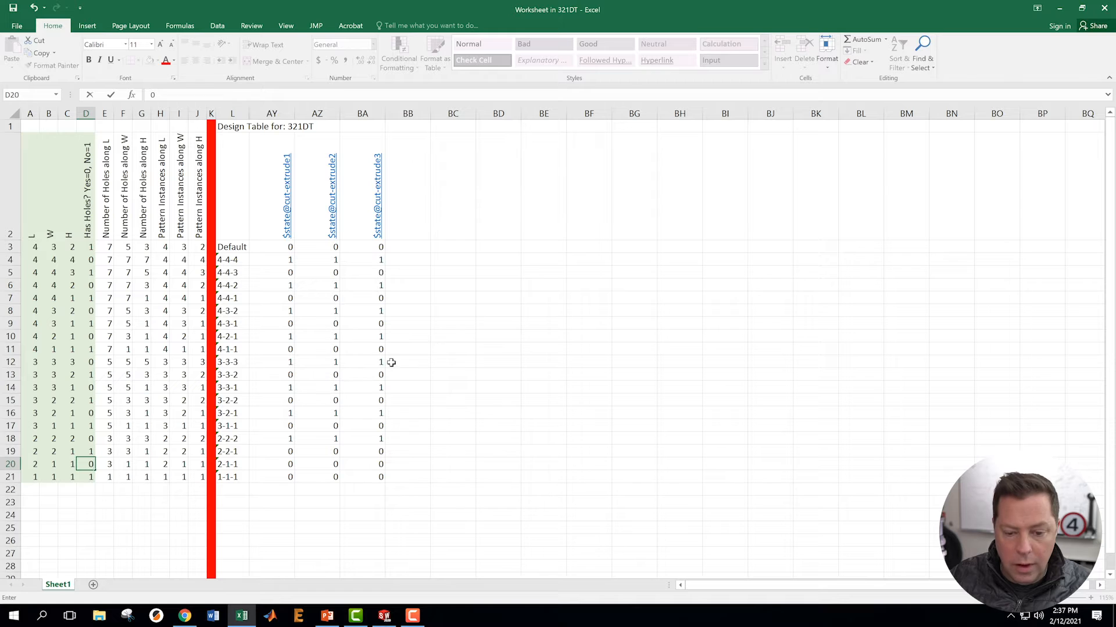
left_click(516, 374)
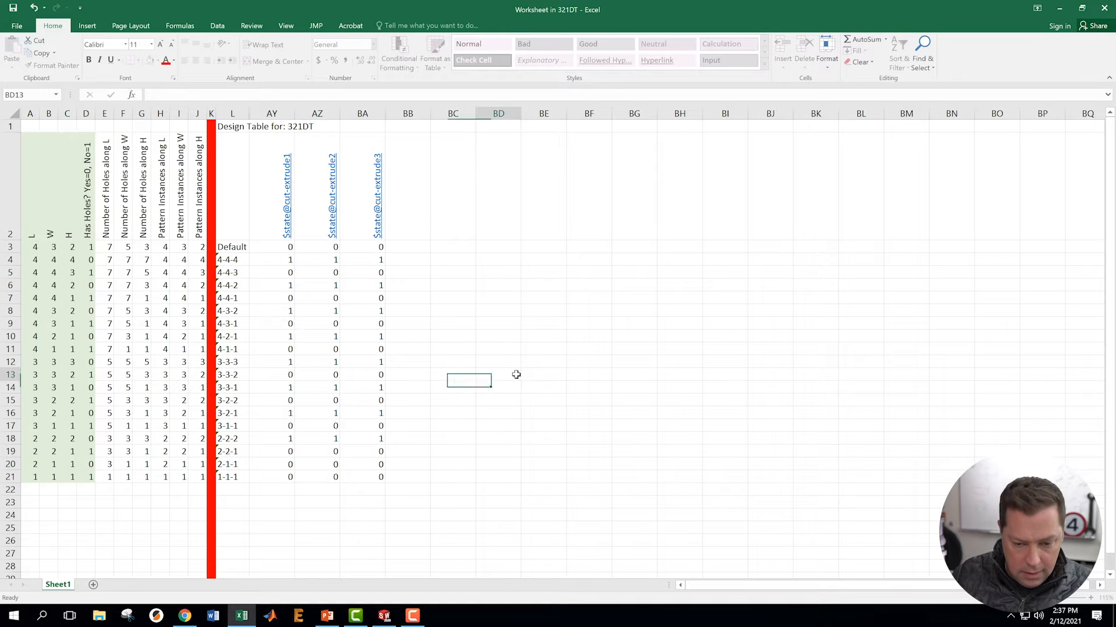
Review the calculated suppression states of the three cut-extrudes in columns AY through BA.
left_click(272, 114)
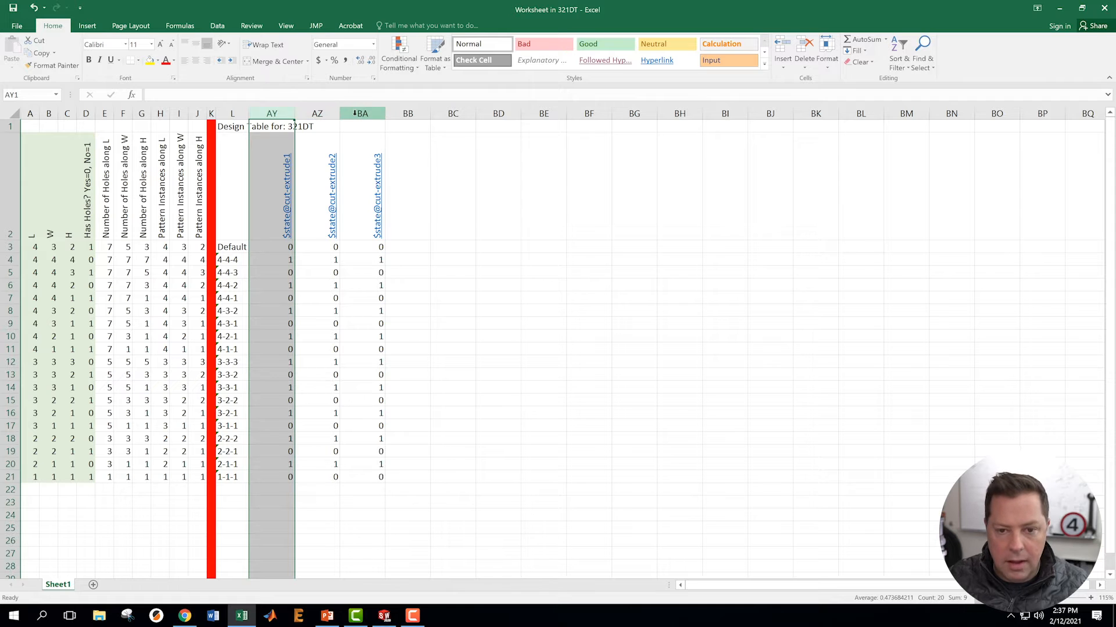
left_click_drag(332, 113, 363, 114)
left_click(535, 268)
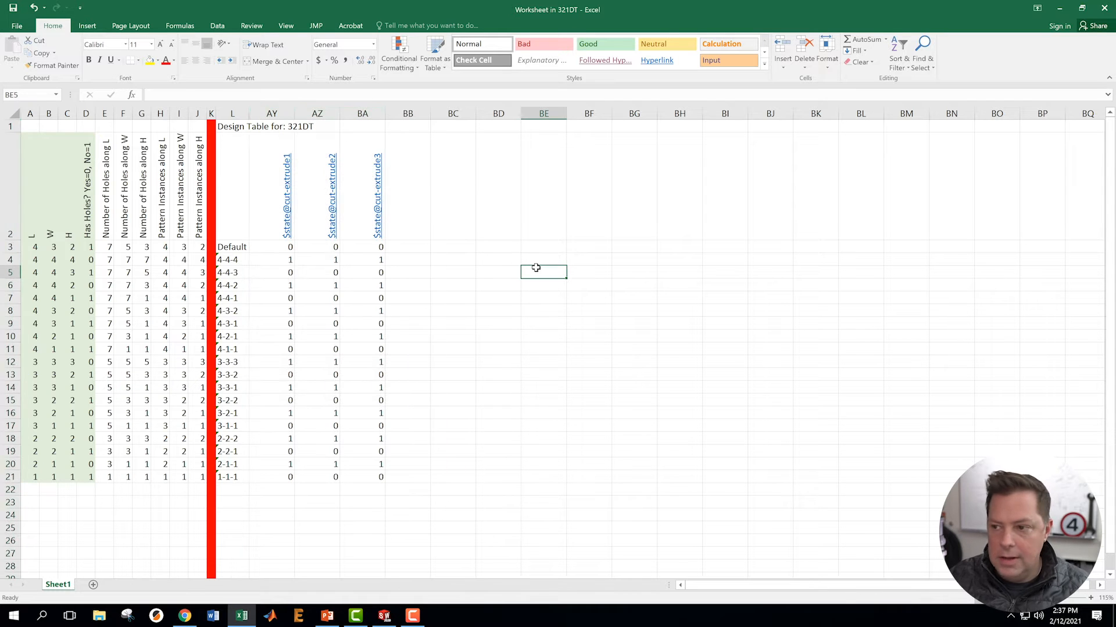
Close the design table and activate configurations 4-4-4, 4-4-2, 4-3-2, 4-2-1, 3-3-3, 3-3-1, 3-2-1, 2-1-1 and 1-1-1 to check their holes.
left_click(1105, 9)
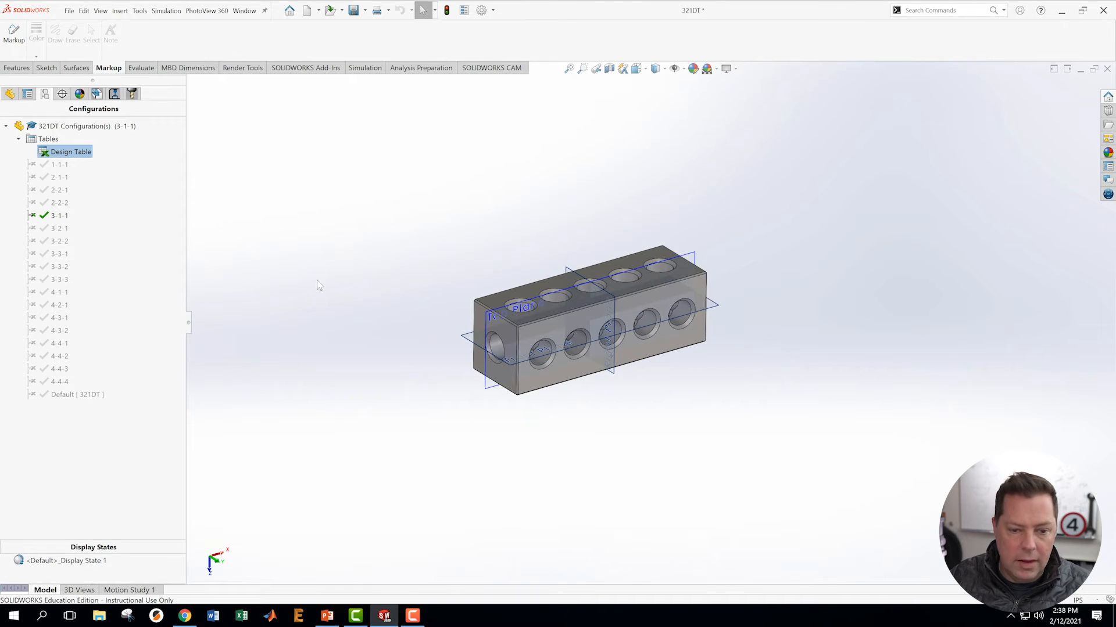
double_click(45, 383)
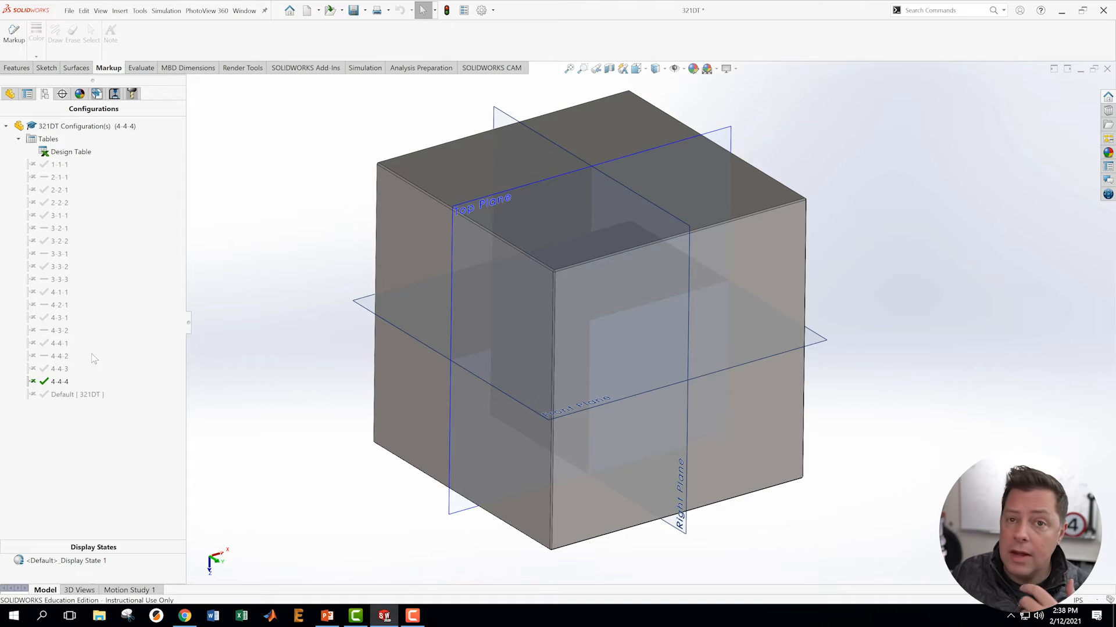
double_click(53, 356)
double_click(53, 331)
double_click(48, 306)
double_click(46, 280)
double_click(49, 254)
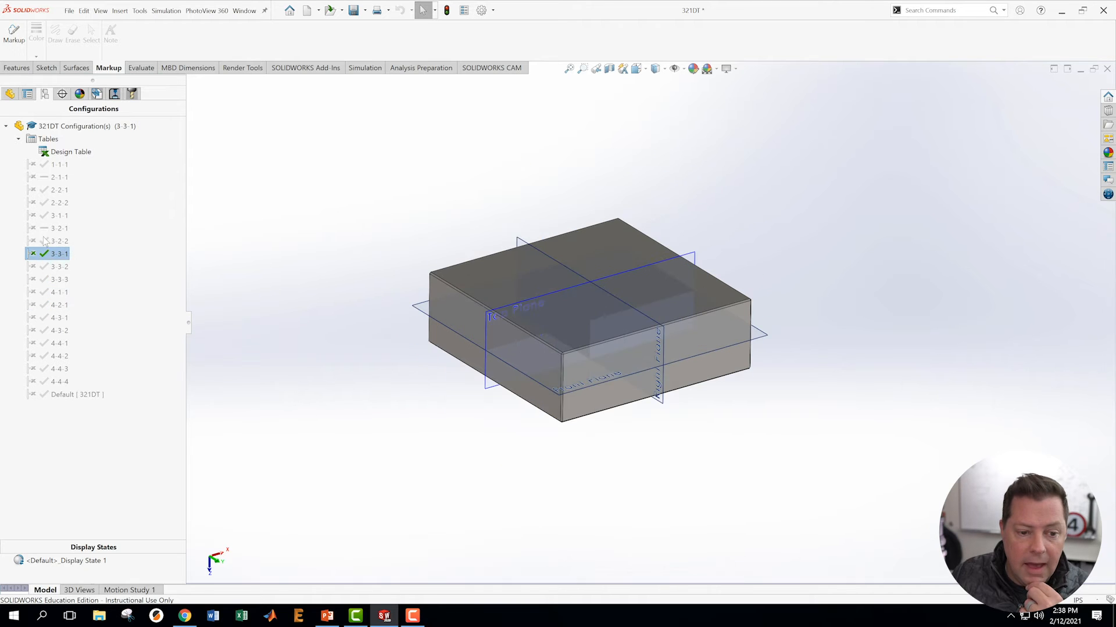
double_click(49, 228)
double_click(43, 177)
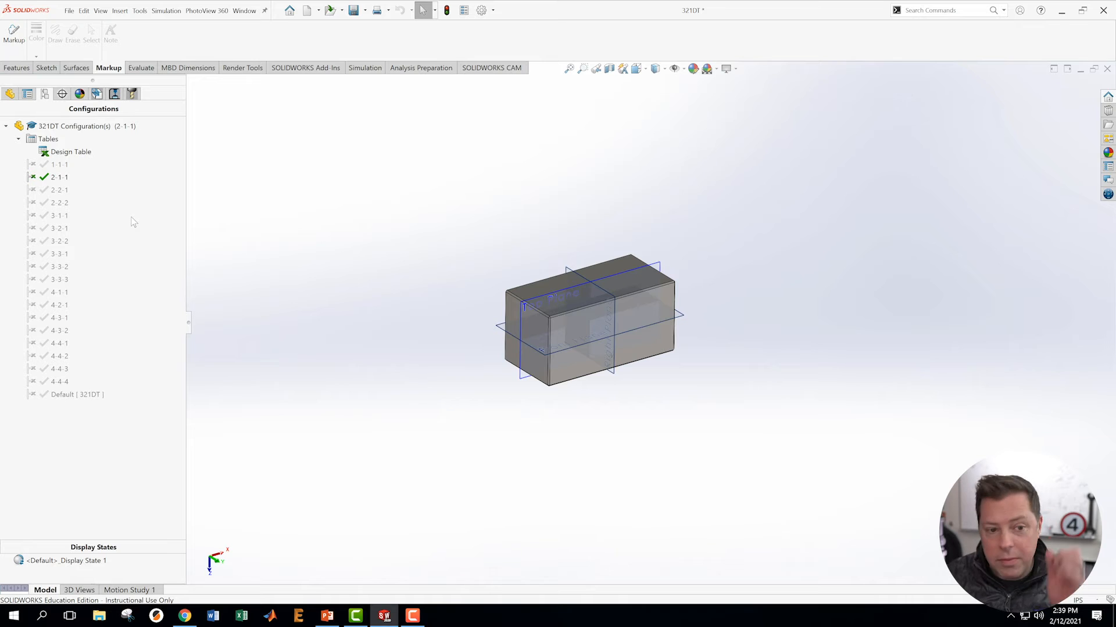
double_click(57, 166)
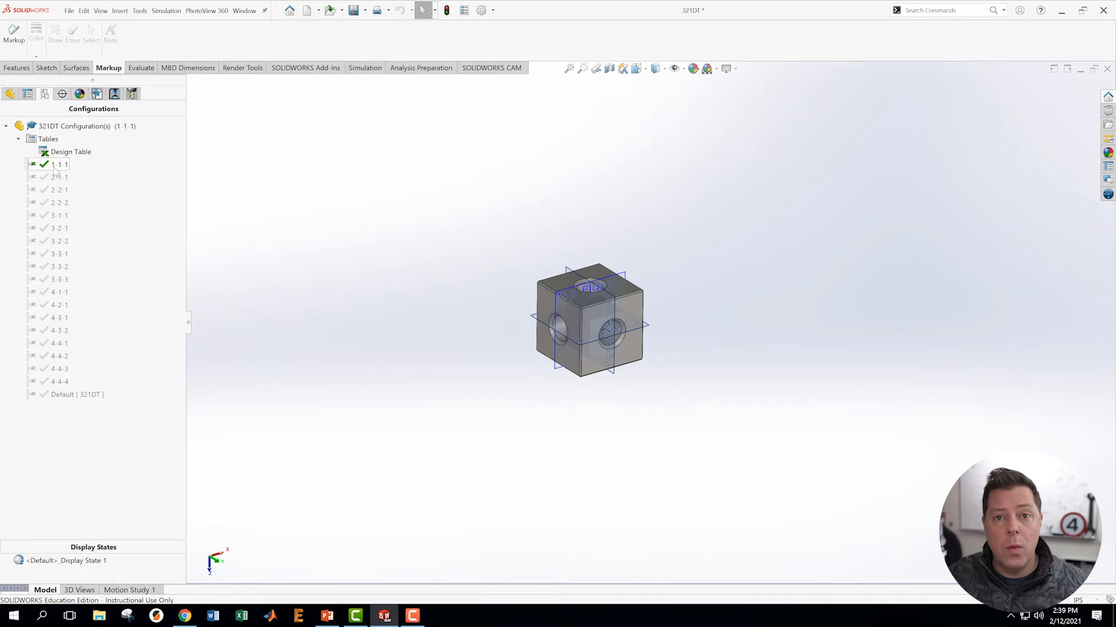
Check the 1-1-1 configuration's linear patterns in the feature tree and reopen the design table in a new window.
left_click(10, 93)
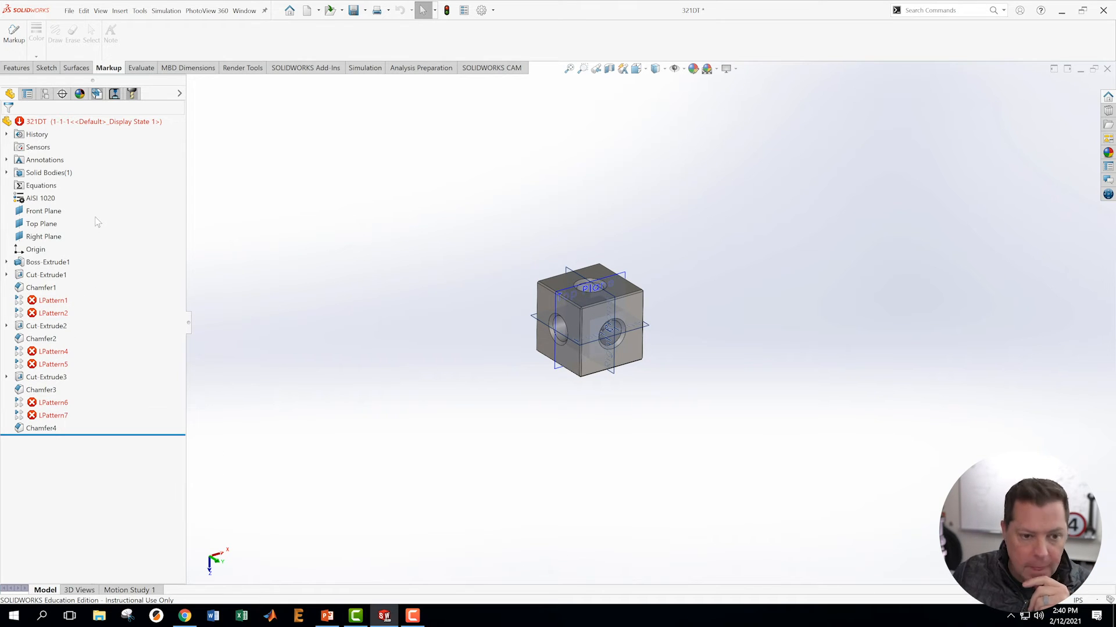
left_click(45, 94)
right_click(57, 142)
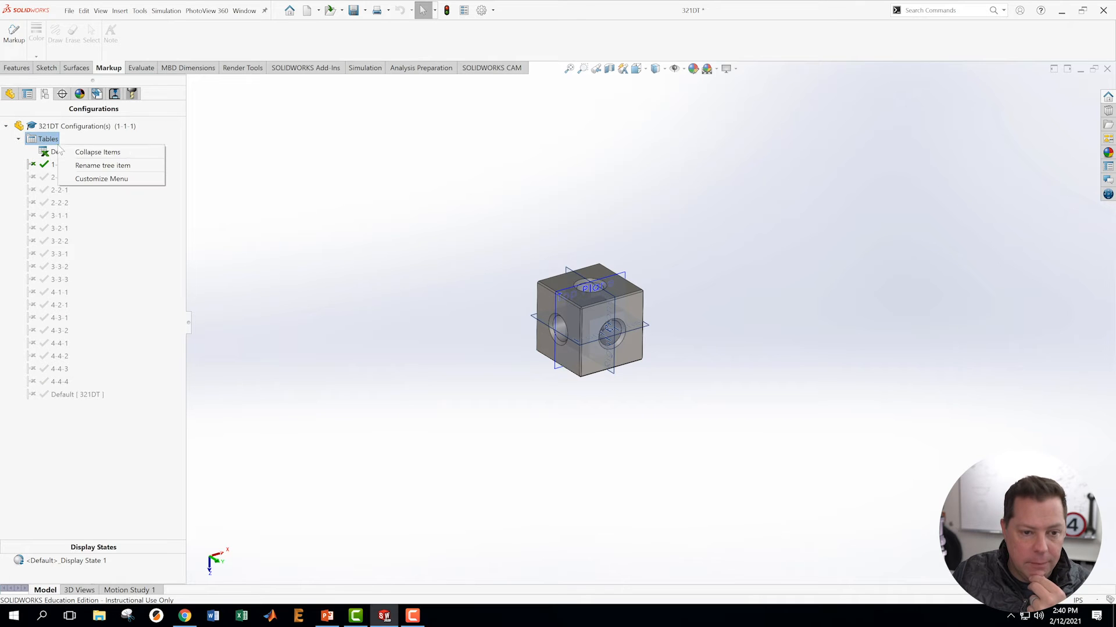
key("Escape")
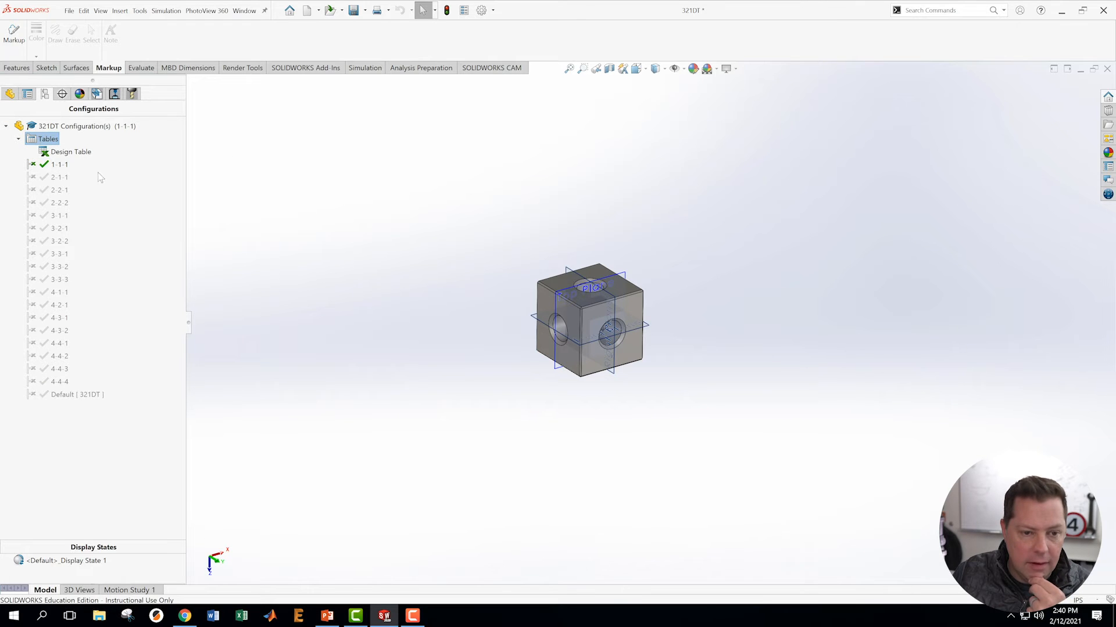
right_click(79, 153)
key("Escape")
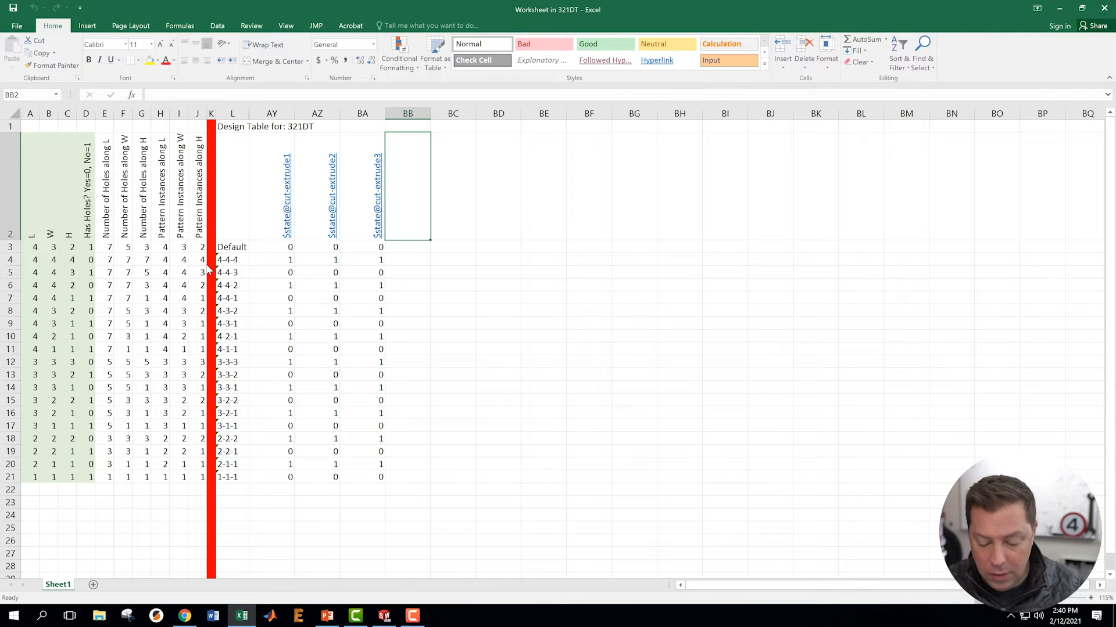
Add the column header $state@lpattern1 in cell BB2 of the design table.
type("$")
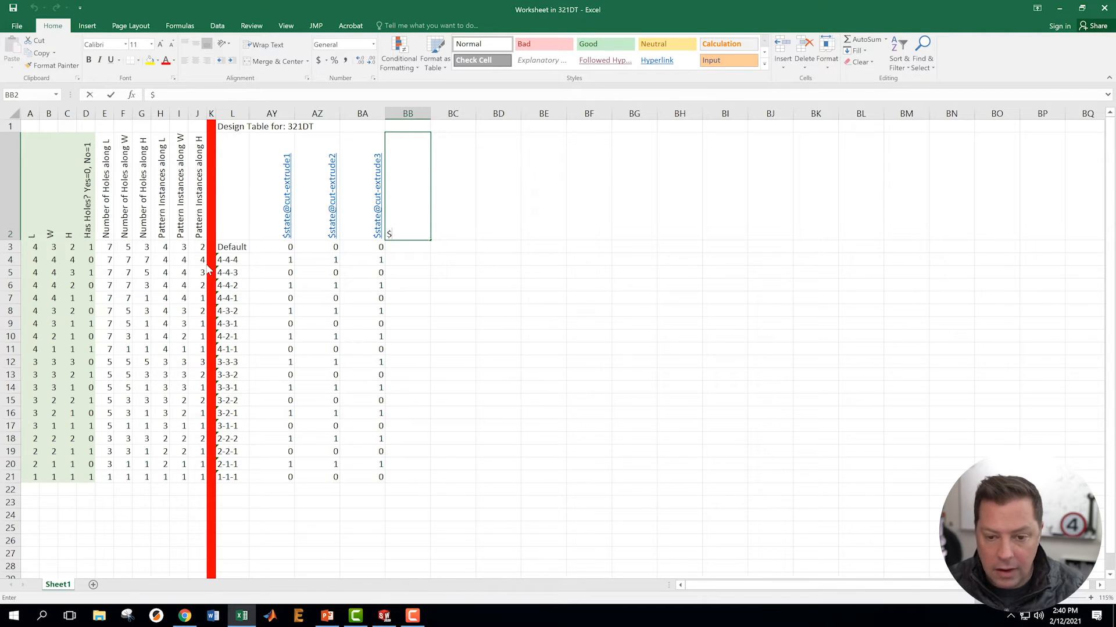
type("state@")
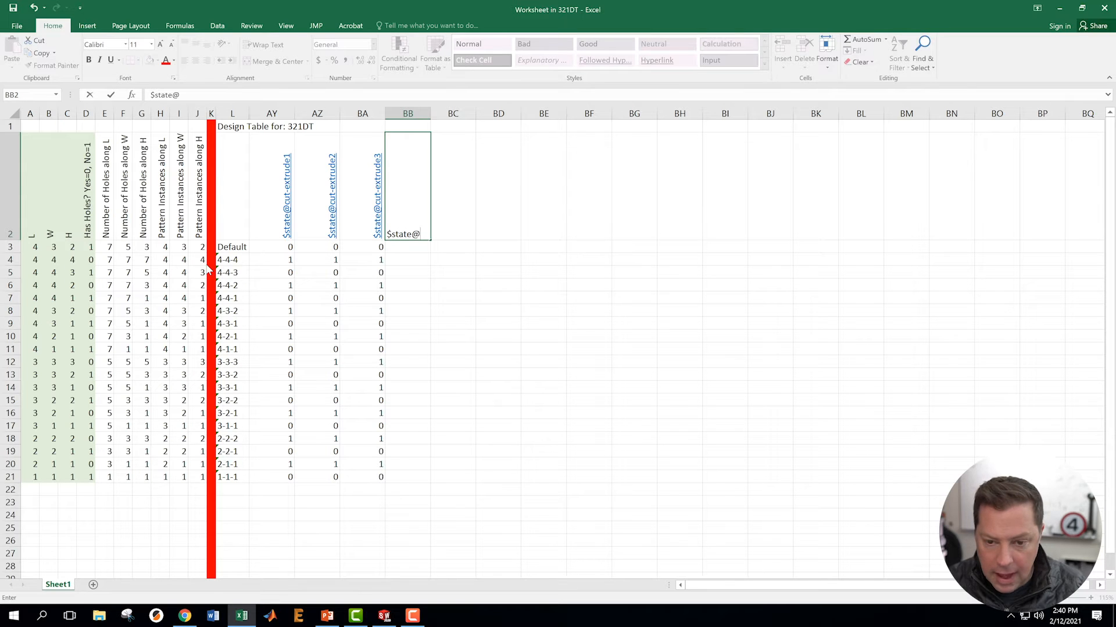
type("L")
type("lpattern1")
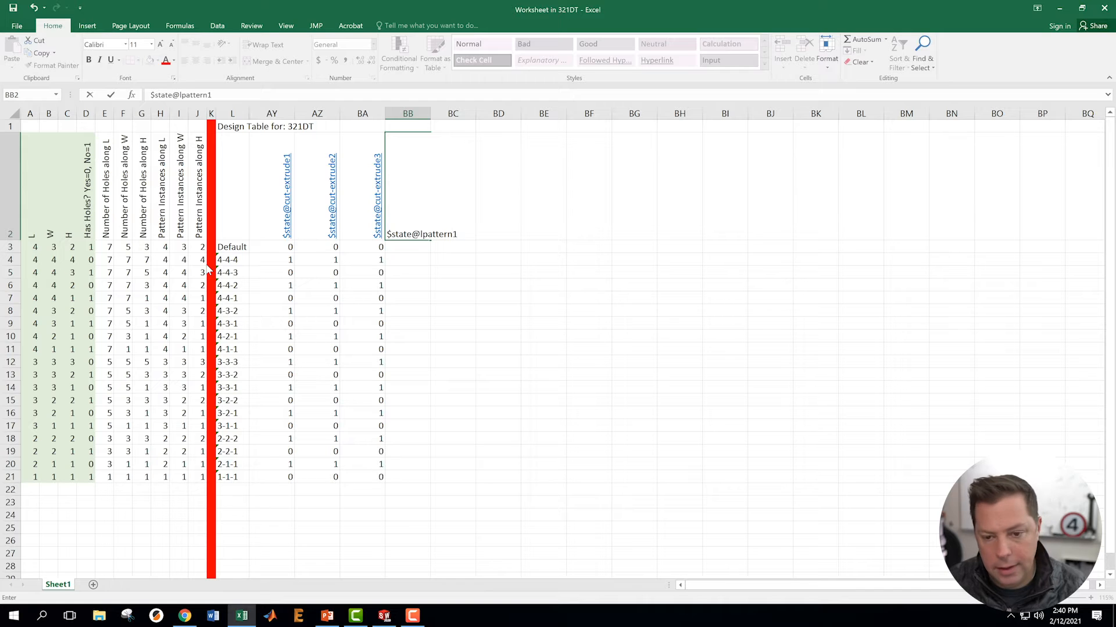
key("Return")
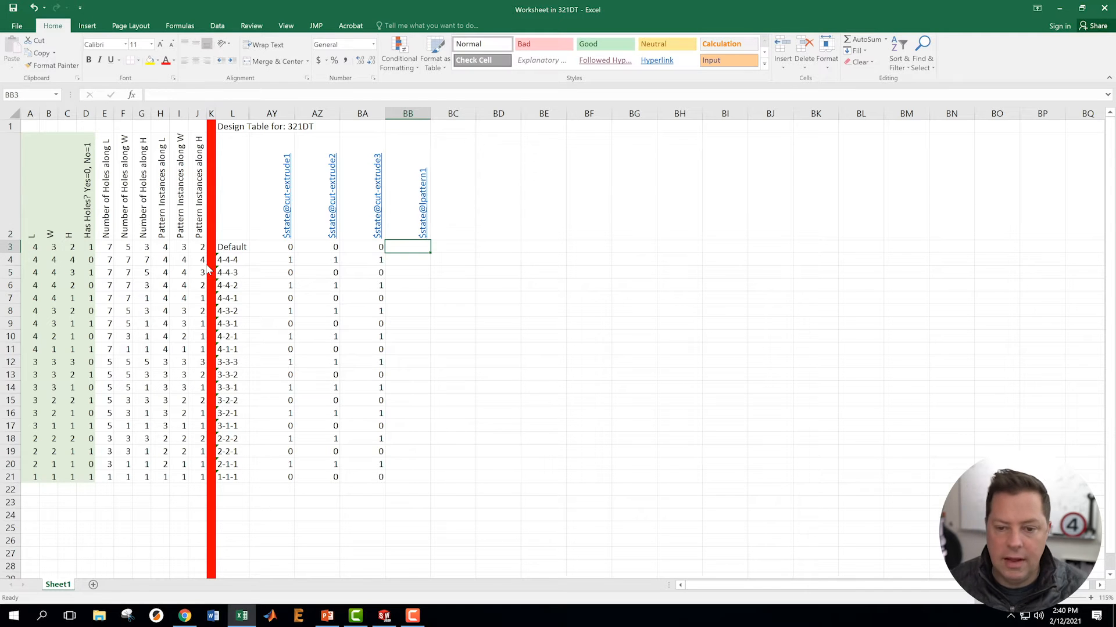
Copy the $state@lpattern1 header from BB2 into cells BC2 through BG2.
left_click(458, 155)
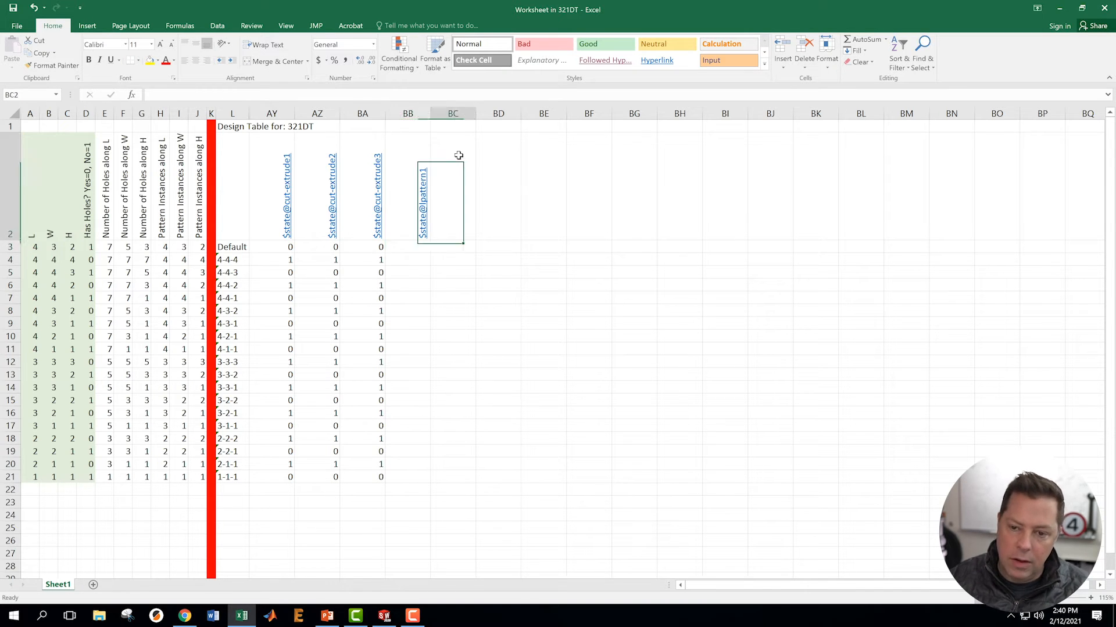
key("Left")
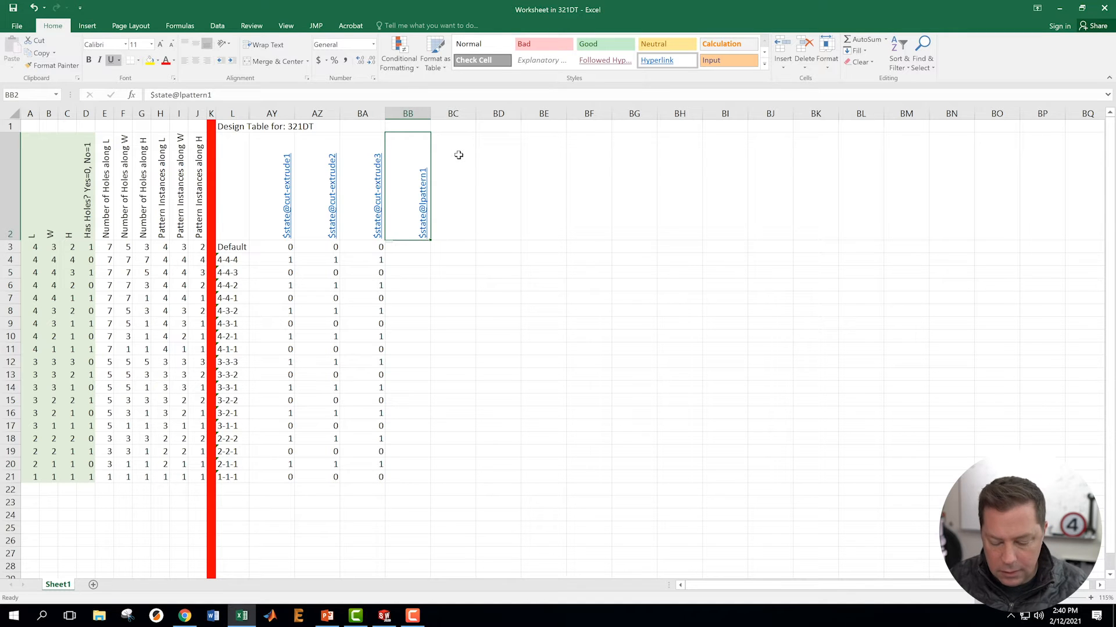
key("ctrl+c")
key("Right")
key("ctrl+v")
key("Right")
key("ctrl+v")
key("Right")
key("ctrl+v")
key("Right")
key("ctrl+v")
key("Right")
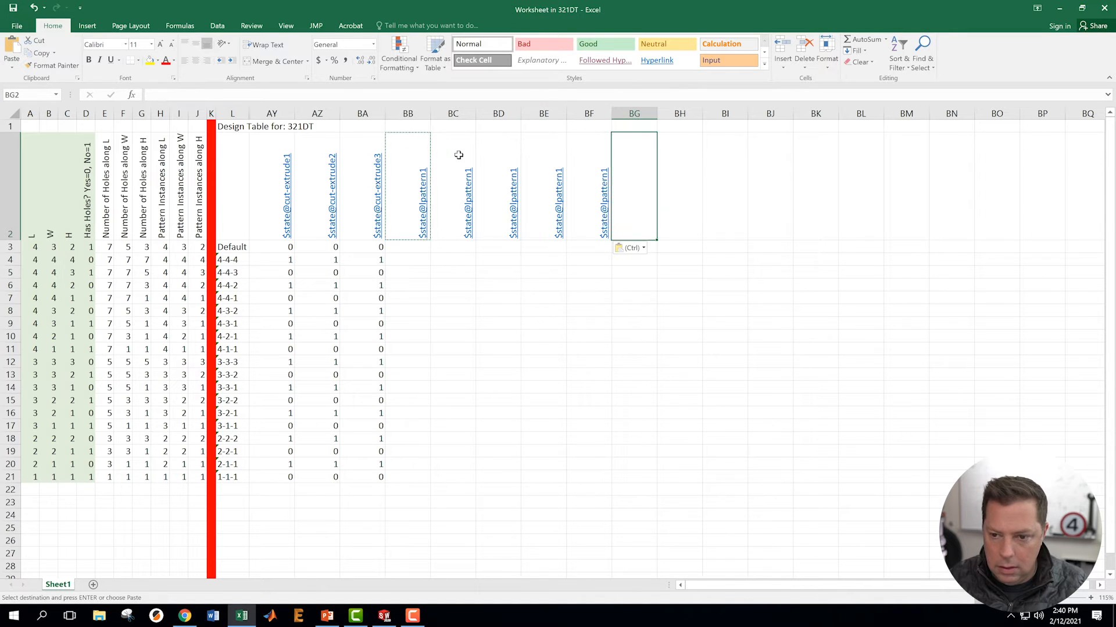
key("ctrl+v")
Change the copied header in BC2 to $state@lpattern2 and select the header in BD2.
key("Left")
key("Left")
key("Left")
key("Left")
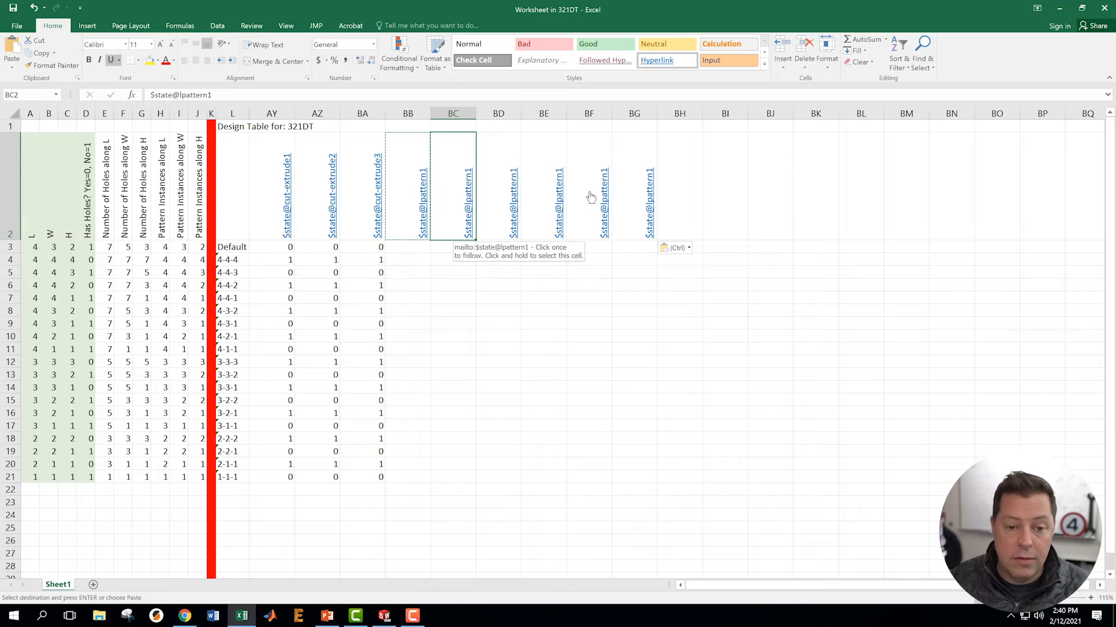
left_click(228, 95)
key("BackSpace")
type("2")
key("ctrl+Return")
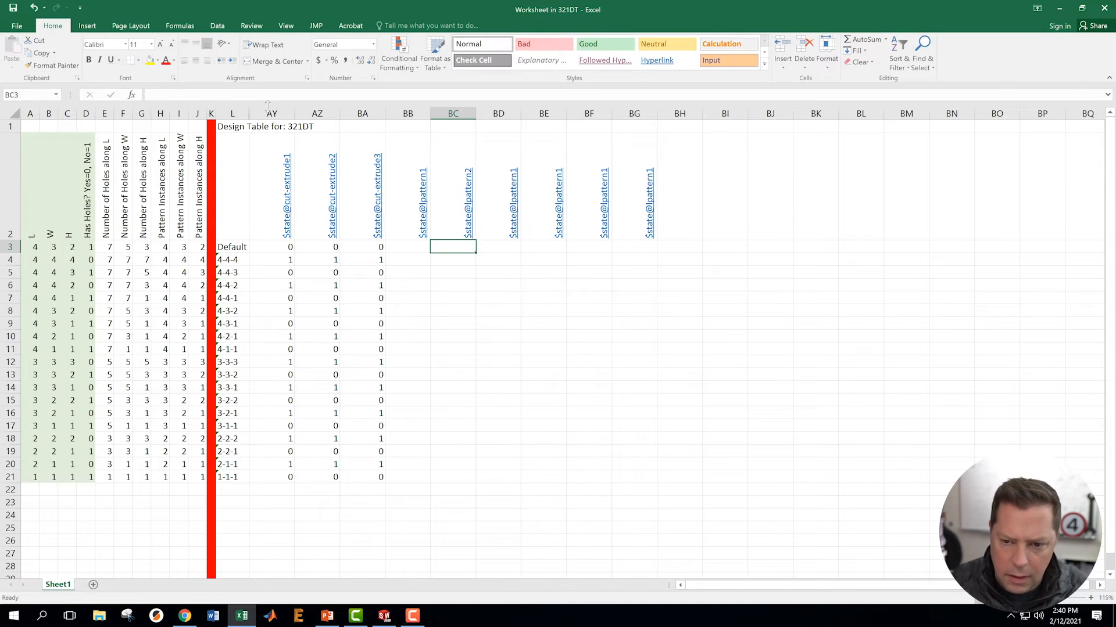
key("Up")
key("Right")
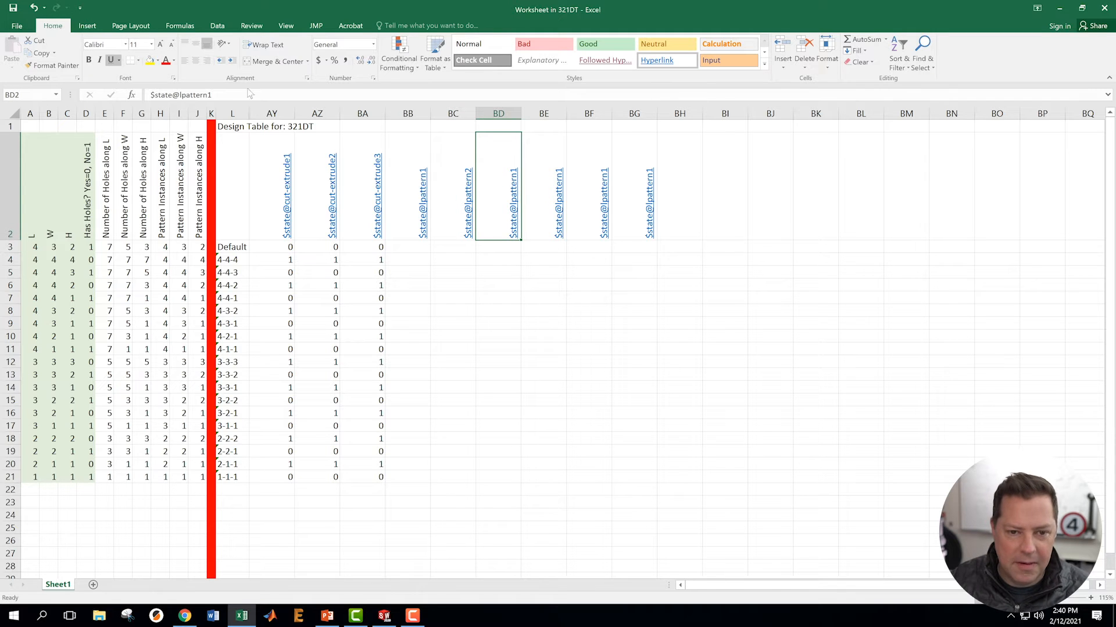
Change the copied header in BD2 to $state@lpattern4.
left_click(243, 97)
key("BackSpace")
type("4")
key("Return")
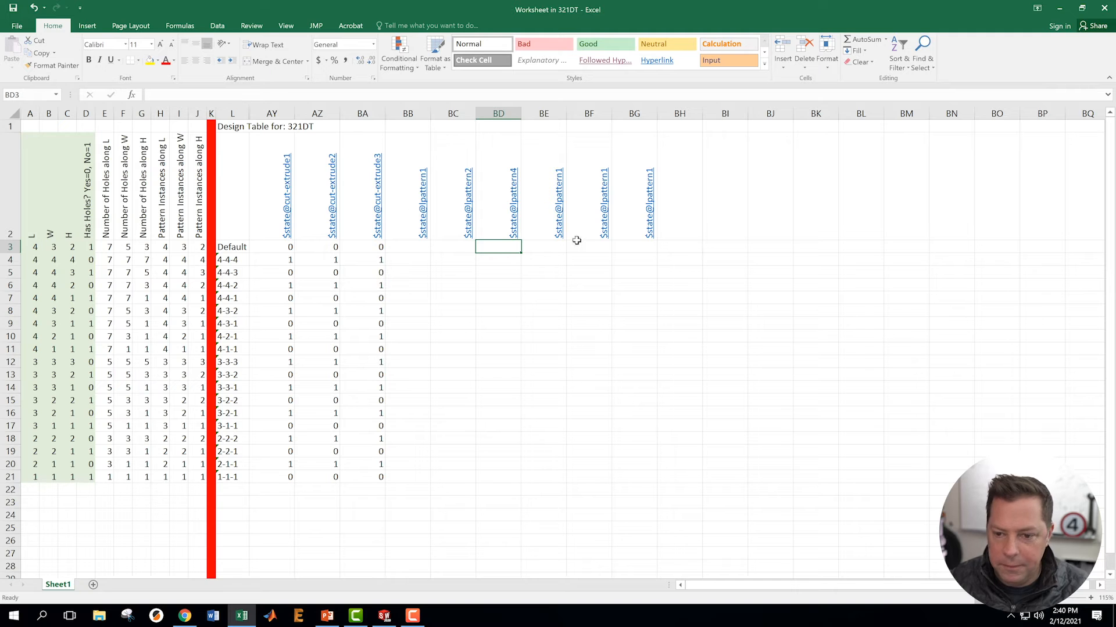
Change the copied header in BE2 to $state@lpattern5.
left_click(553, 254)
key("Up")
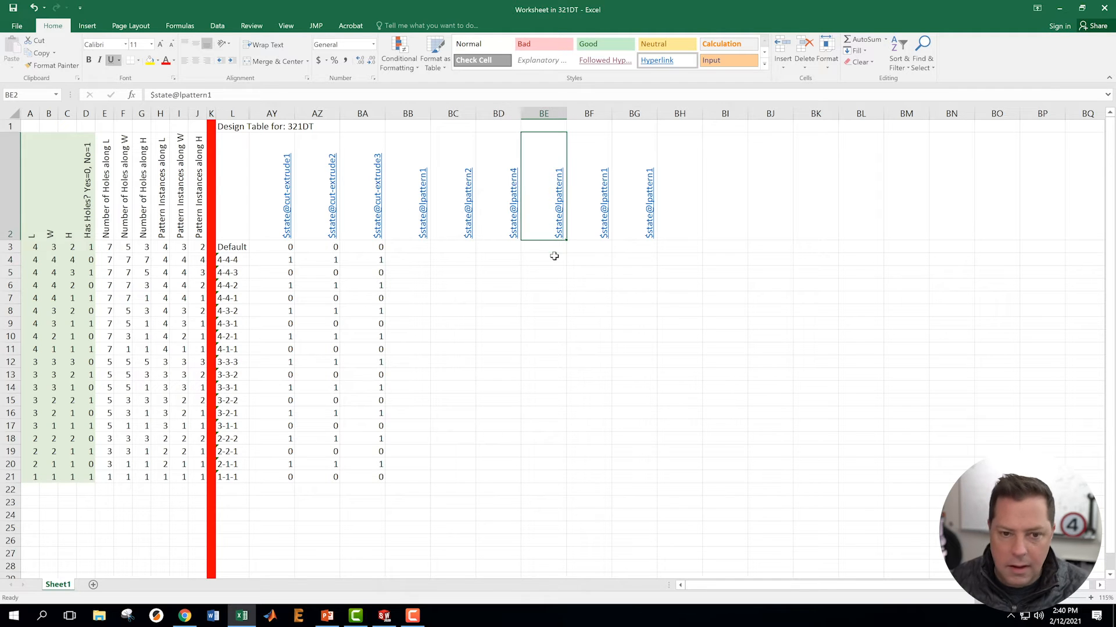
left_click(220, 96)
key("BackSpace")
type("5")
key("Return")
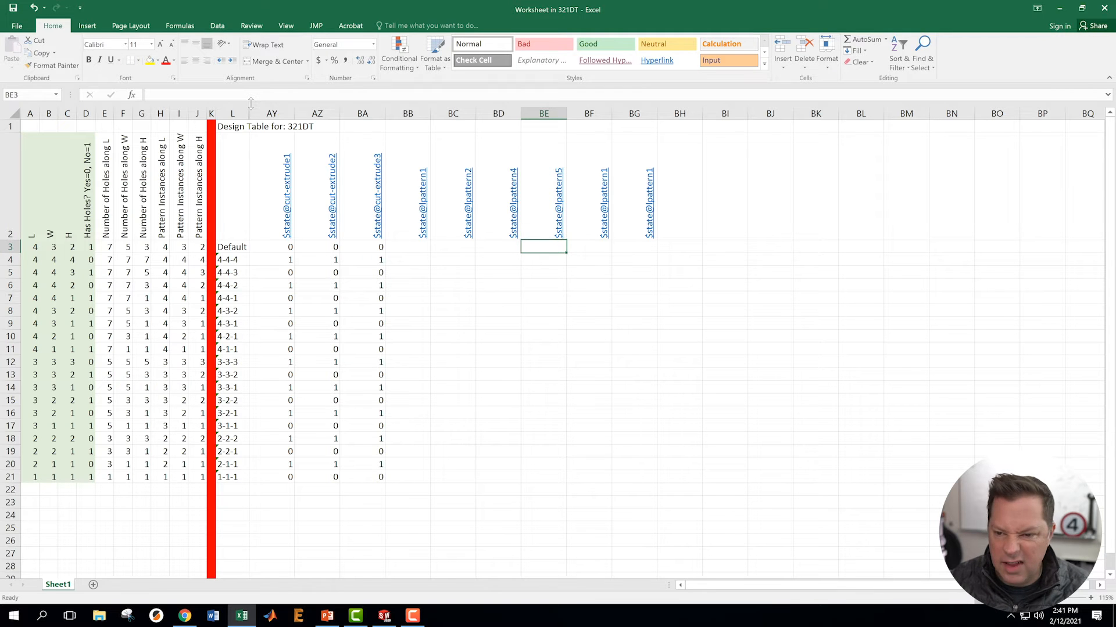
Change the copied header in BF2 to $state@lpattern6.
key("Right")
key("Up")
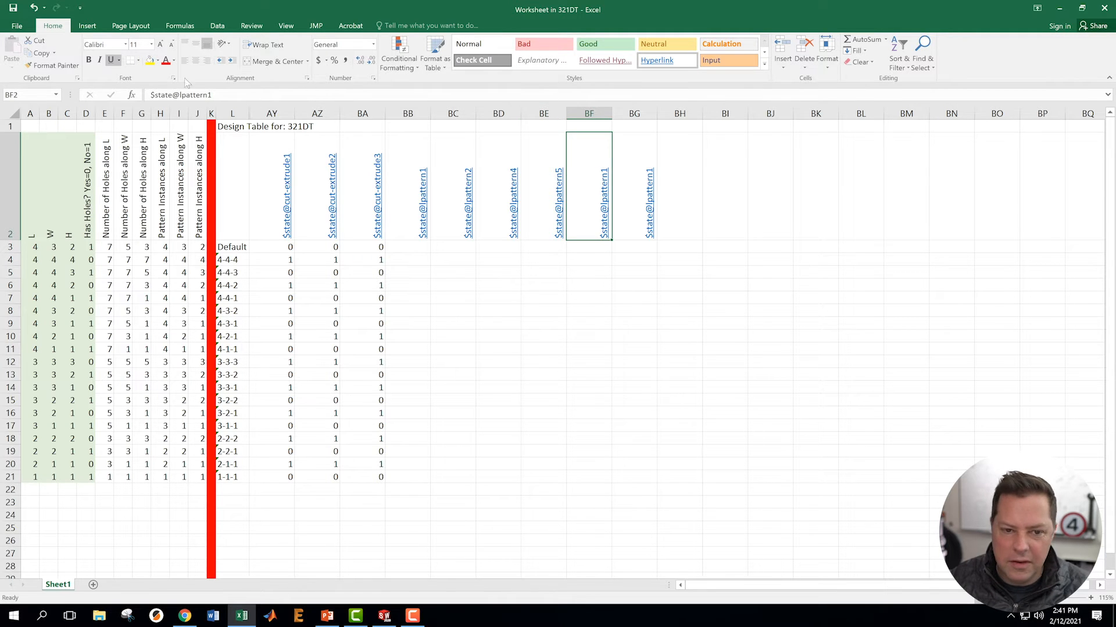
left_click(223, 94)
key("BackSpace")
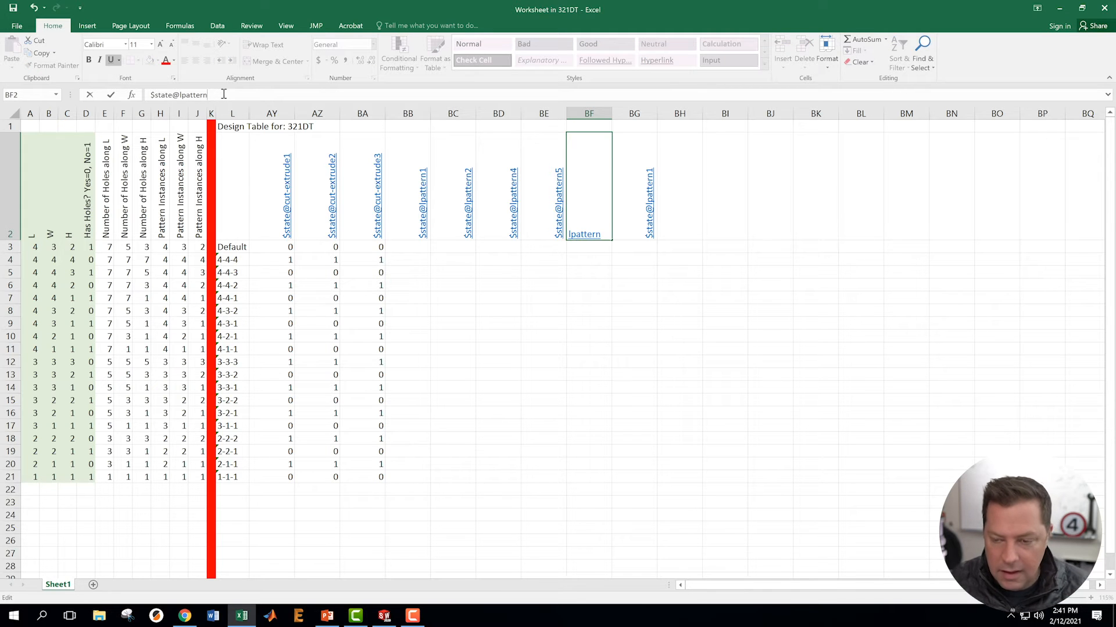
type("6")
key("Return")
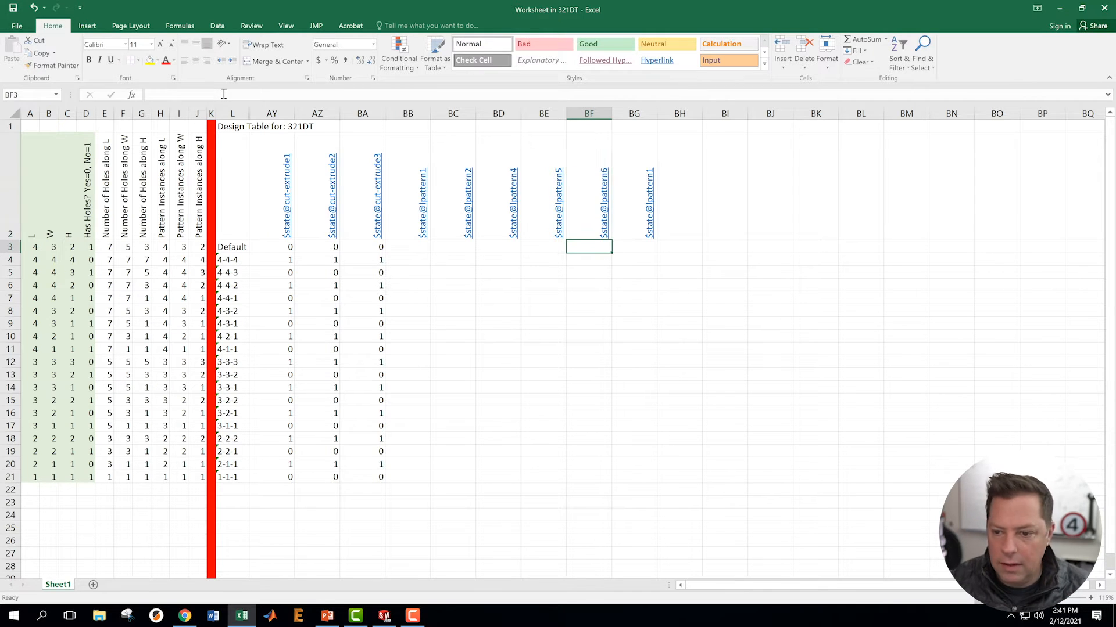
Change the copied header in BG2 to $state@lpattern7.
key("Up")
key("Right")
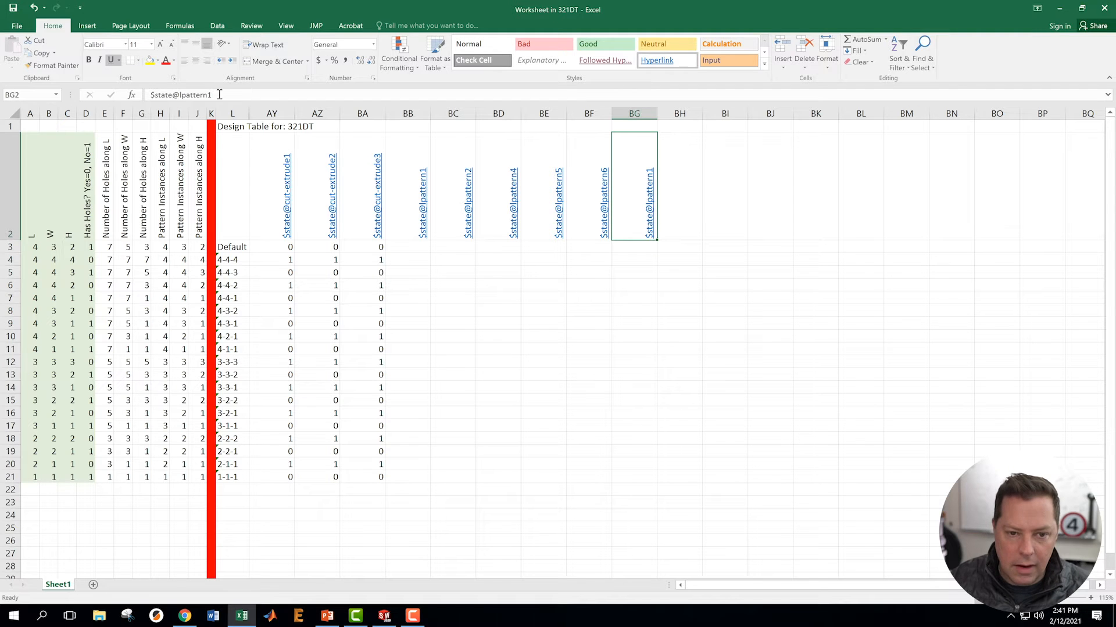
left_click(220, 94)
key("BackSpace")
type("7")
key("Return")
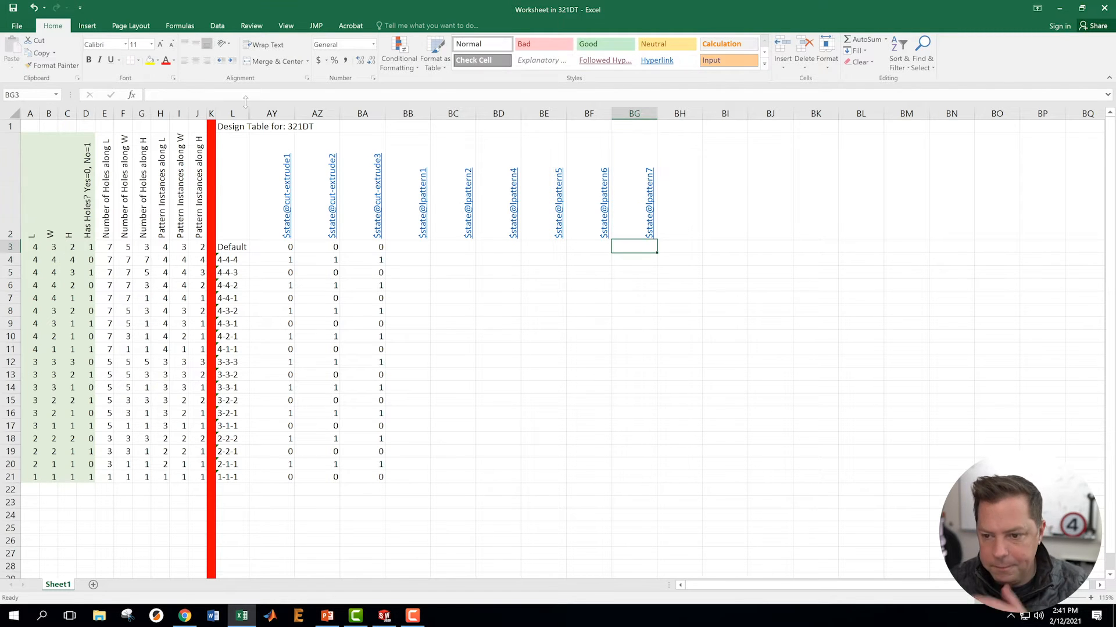
Select the Default configuration's cell BB3 under the $state@lpattern1 header.
left_click(585, 345)
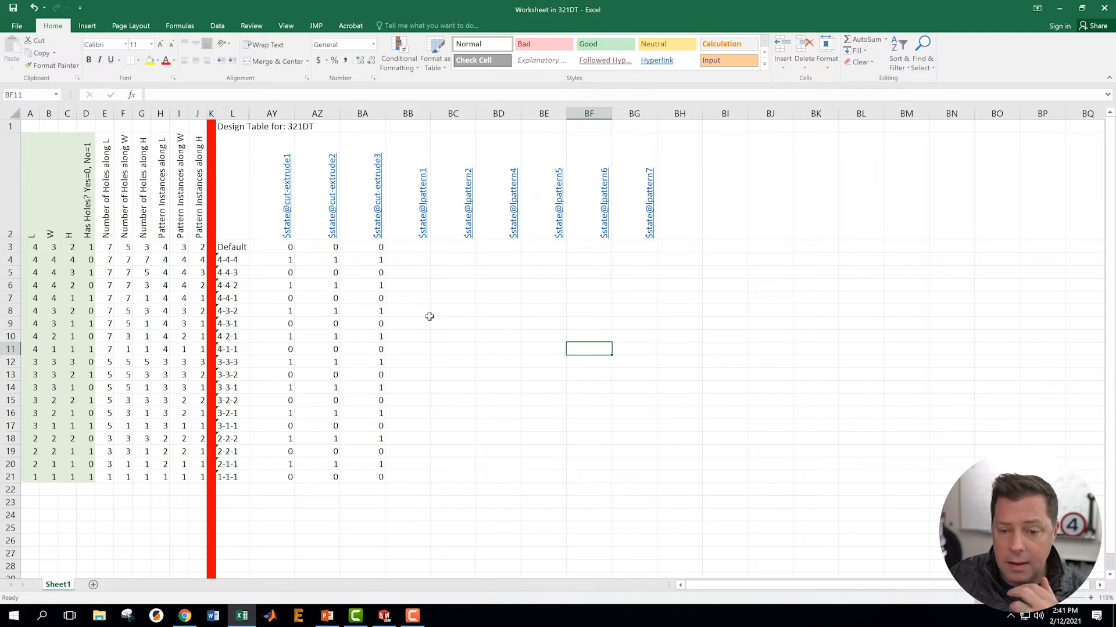
left_click(456, 296)
left_click(492, 271)
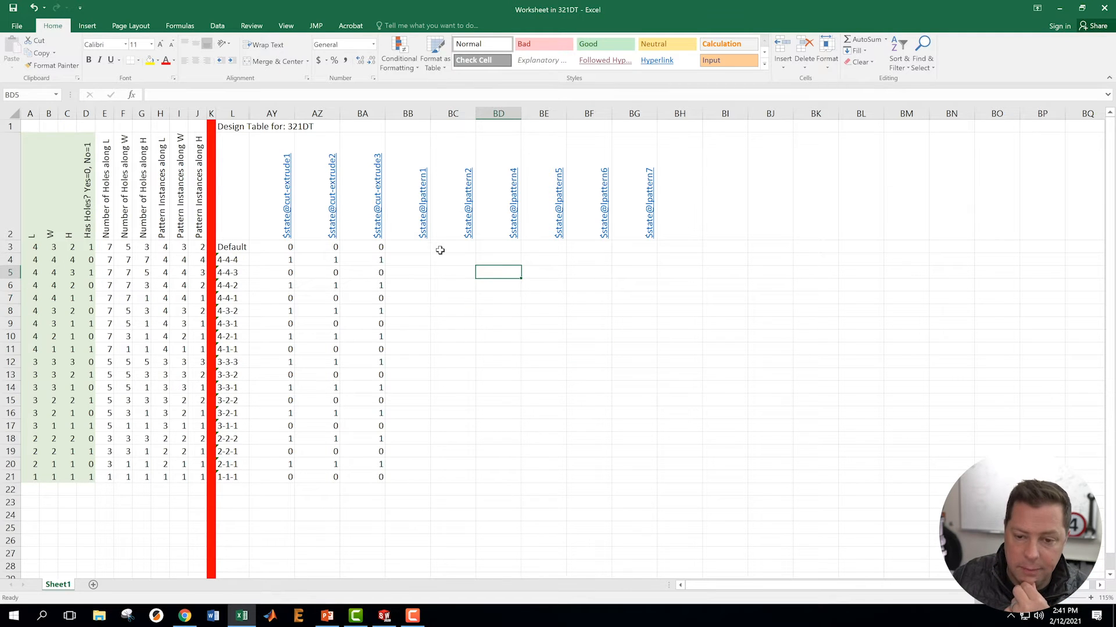
left_click(424, 248)
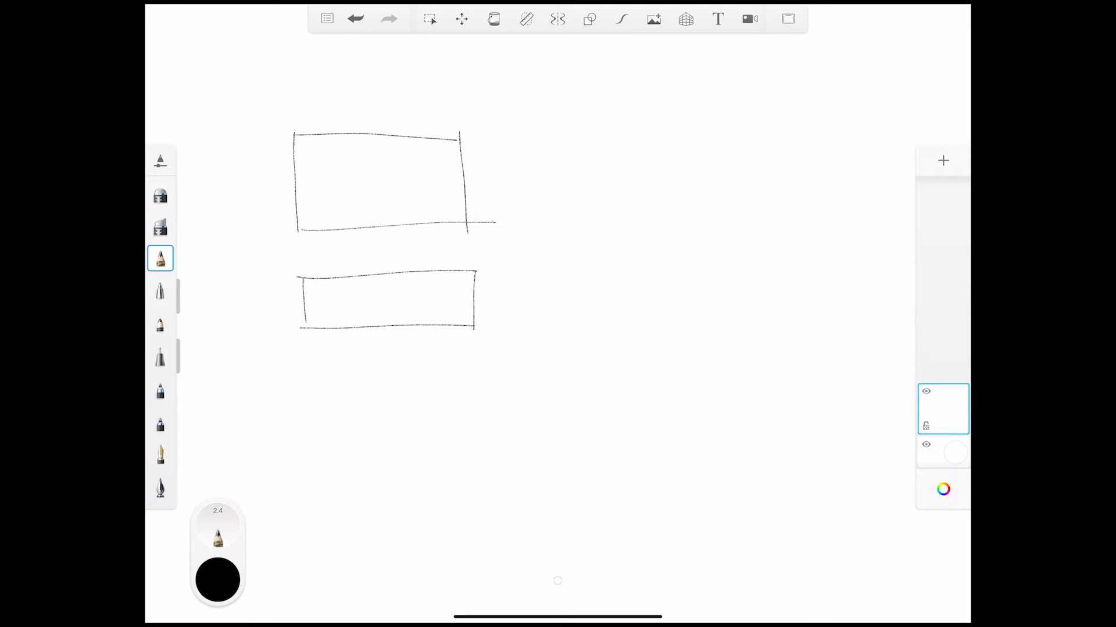
In the sketching app, draw three rows of five holes in the upper rectangle and one row of five in the lower.
mouse_move(383, 172)
left_mouse_down()
mouse_move(442, 172)
mouse_move(309, 191)
left_mouse_up()
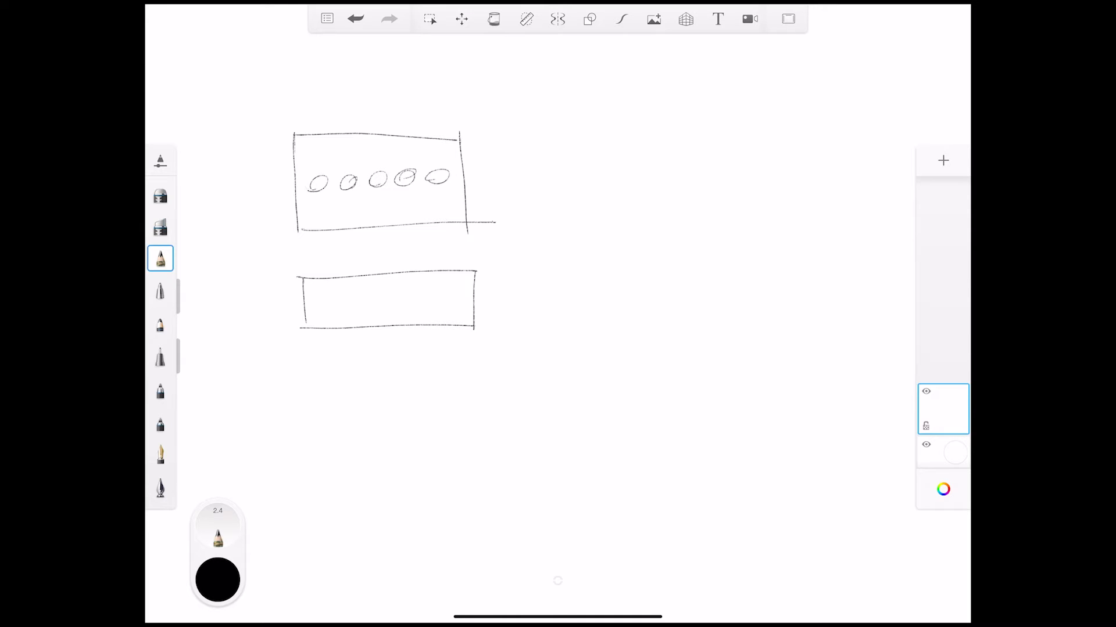
left_click_drag(323, 153, 384, 151)
mouse_move(414, 149)
left_mouse_down()
mouse_move(397, 154)
mouse_move(417, 149)
left_mouse_up()
mouse_move(442, 145)
left_mouse_down()
mouse_move(435, 158)
mouse_move(444, 147)
left_mouse_up()
left_click_drag(327, 207, 432, 207)
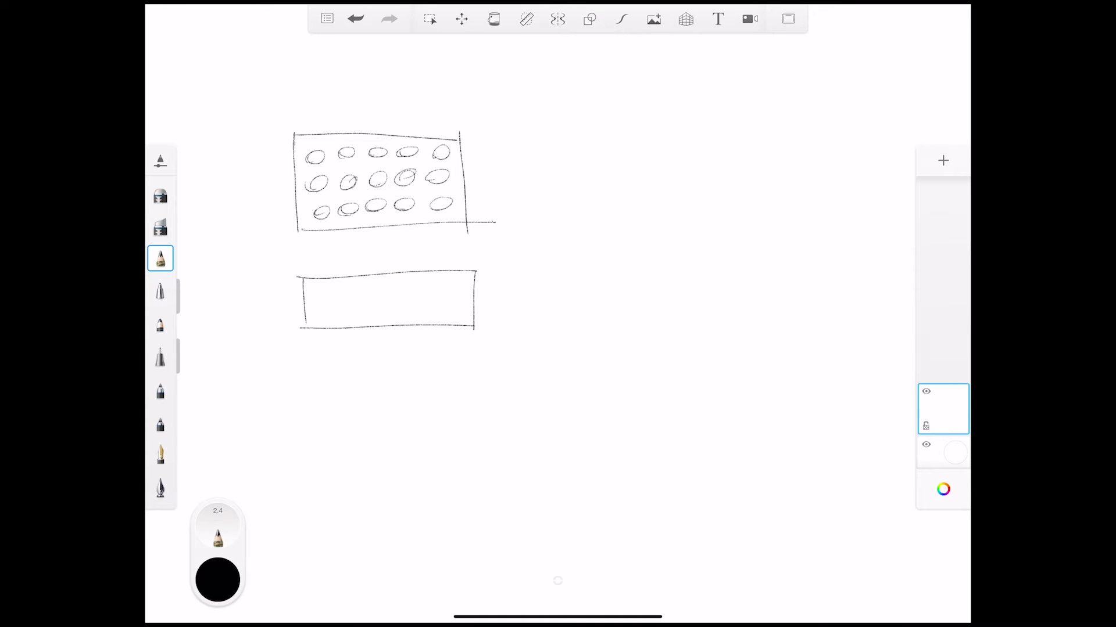
mouse_move(334, 299)
left_mouse_down()
mouse_move(321, 306)
mouse_move(442, 305)
left_mouse_up()
Label the views with L, W and H direction arrows and write the relation L > W > H.
left_click_drag(291, 91, 374, 92)
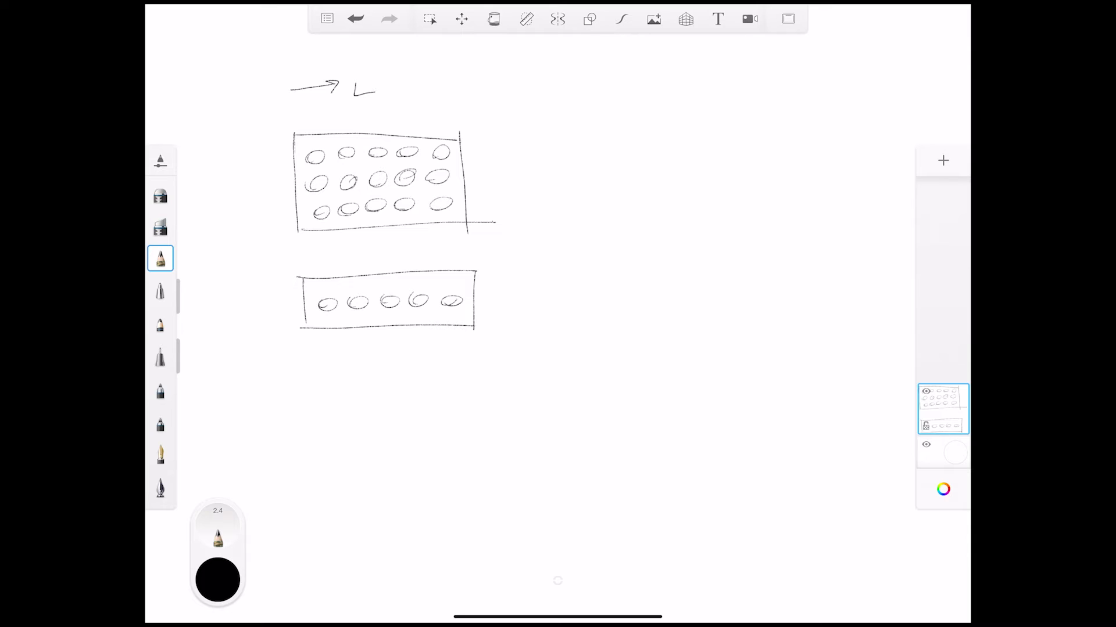
mouse_move(289, 78)
left_mouse_down()
mouse_move(289, 50)
mouse_move(297, 60)
mouse_move(265, 53)
left_mouse_up()
mouse_move(270, 324)
left_mouse_down()
mouse_move(270, 285)
mouse_move(234, 308)
mouse_move(243, 317)
left_mouse_up()
mouse_move(599, 99)
left_mouse_down()
mouse_move(632, 116)
mouse_move(681, 97)
mouse_move(729, 109)
left_mouse_up()
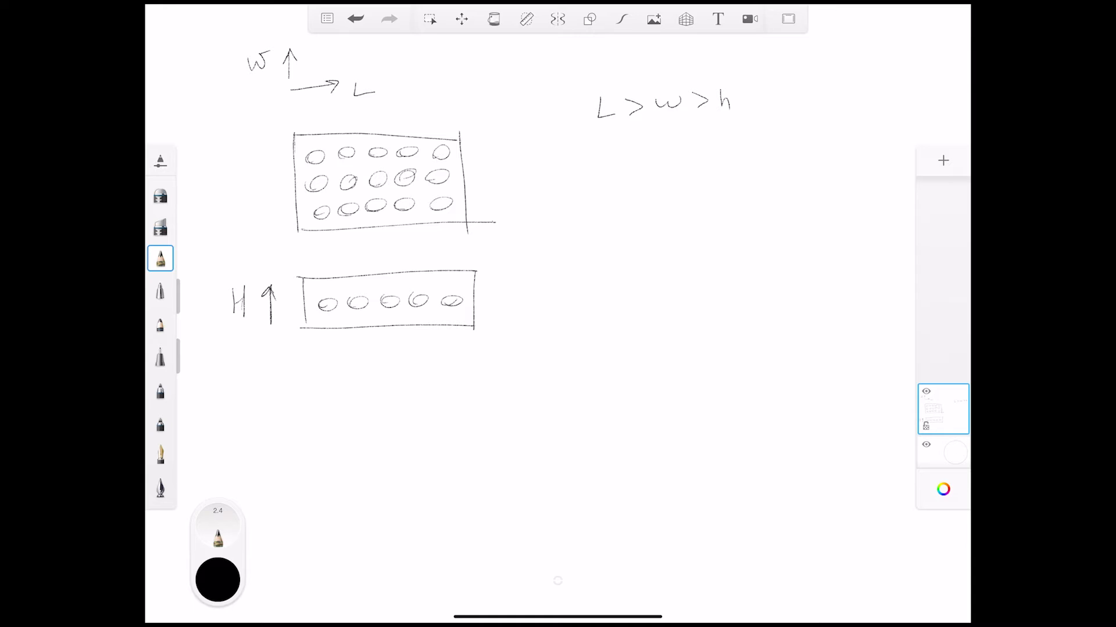
Label the top view's patterns as LPAT1 with a horizontal arrow and LPAT2 with a vertical arrow.
mouse_move(514, 185)
left_mouse_down()
mouse_move(511, 198)
mouse_move(539, 184)
mouse_move(595, 197)
left_mouse_up()
left_click_drag(501, 172, 511, 172)
mouse_move(514, 159)
left_mouse_down()
mouse_move(514, 172)
mouse_move(528, 171)
left_mouse_up()
mouse_move(523, 165)
left_mouse_down()
mouse_move(551, 171)
mouse_move(520, 122)
mouse_move(529, 135)
left_mouse_up()
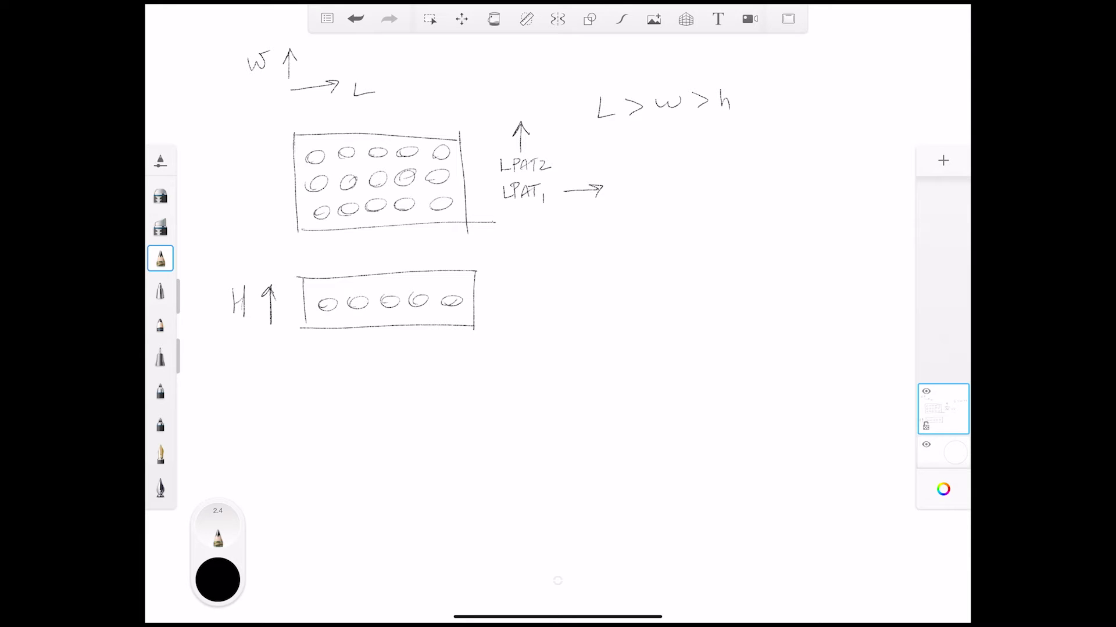
Label the front view's patterns as LPAT4 with a horizontal arrow and LPAT5 with a vertical arrow.
mouse_move(503, 294)
left_mouse_down()
mouse_move(510, 304)
mouse_move(539, 297)
left_mouse_up()
mouse_move(535, 298)
left_mouse_down()
mouse_move(536, 308)
mouse_move(550, 303)
left_mouse_up()
mouse_move(549, 297)
left_mouse_down()
mouse_move(549, 313)
mouse_move(583, 294)
left_mouse_up()
mouse_move(526, 278)
left_mouse_down()
mouse_move(525, 251)
mouse_move(557, 269)
left_mouse_up()
left_click_drag(563, 259, 578, 268)
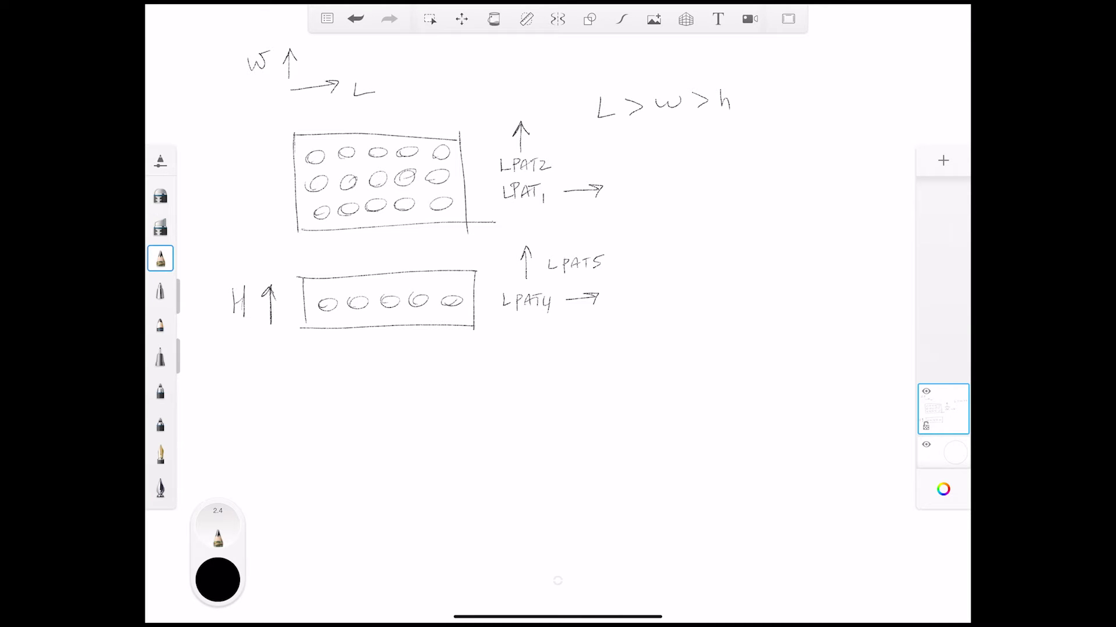
Draw a curved arrow below the front view and a smaller rectangle with three holes for the side view.
mouse_move(324, 378)
left_mouse_down()
mouse_move(224, 369)
mouse_move(217, 354)
left_mouse_up()
mouse_move(207, 360)
left_mouse_down()
mouse_move(212, 339)
mouse_move(232, 351)
left_mouse_up()
mouse_move(400, 456)
left_mouse_down()
mouse_move(401, 412)
mouse_move(494, 410)
mouse_move(500, 447)
left_mouse_up()
left_click_drag(400, 453, 499, 447)
left_click_drag(427, 429, 481, 426)
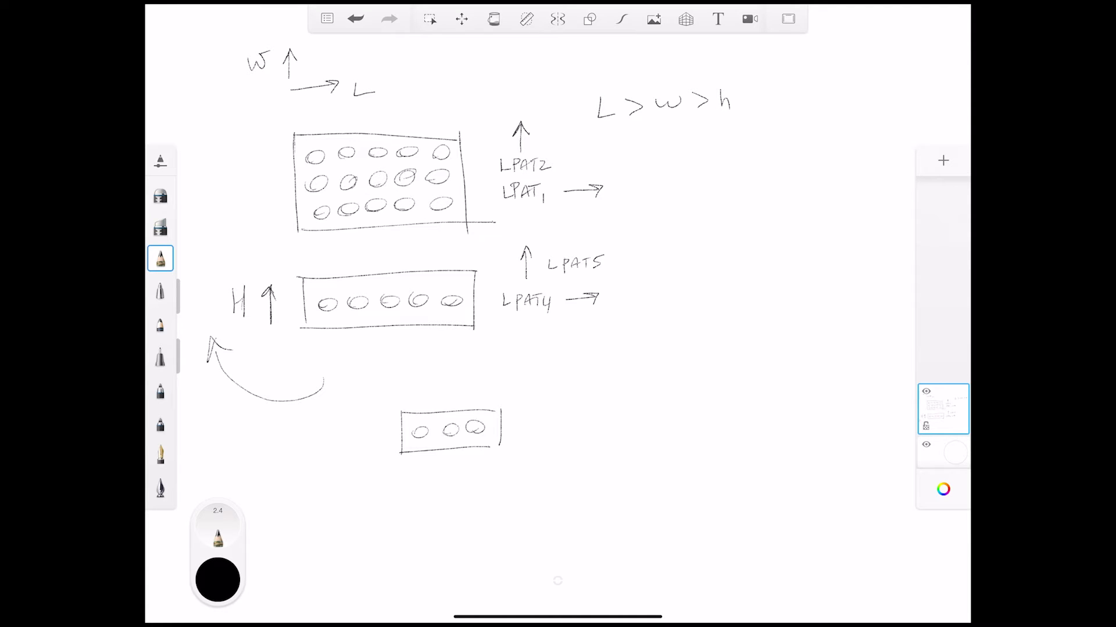
Caption the small rectangle SIDE VIEW and label its patterns LPAT6 with a horizontal arrow and LPAT7 with a vertical arrow.
mouse_move(426, 471)
left_mouse_down()
mouse_move(416, 483)
mouse_move(526, 461)
left_mouse_up()
mouse_move(539, 425)
left_mouse_down()
mouse_move(585, 421)
mouse_move(580, 428)
mouse_move(552, 408)
left_mouse_up()
left_click_drag(559, 399, 575, 408)
left_click_drag(580, 400, 595, 405)
mouse_move(529, 396)
left_mouse_down()
mouse_move(527, 369)
mouse_move(554, 372)
left_mouse_up()
mouse_move(558, 363)
left_mouse_down()
mouse_move(559, 377)
mouse_move(572, 361)
mouse_move(580, 373)
mouse_move(598, 368)
left_mouse_up()
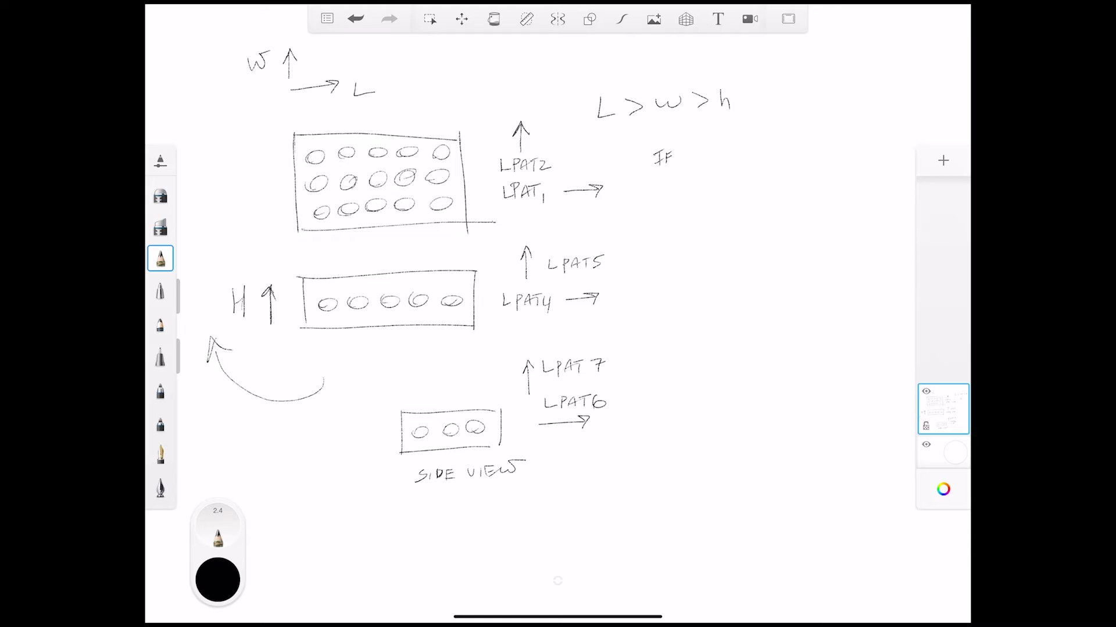
Write IF W=1 beside the top view and hatch its middle row of holes in red between two lines.
left_click_drag(691, 151, 722, 164)
left_click(218, 580)
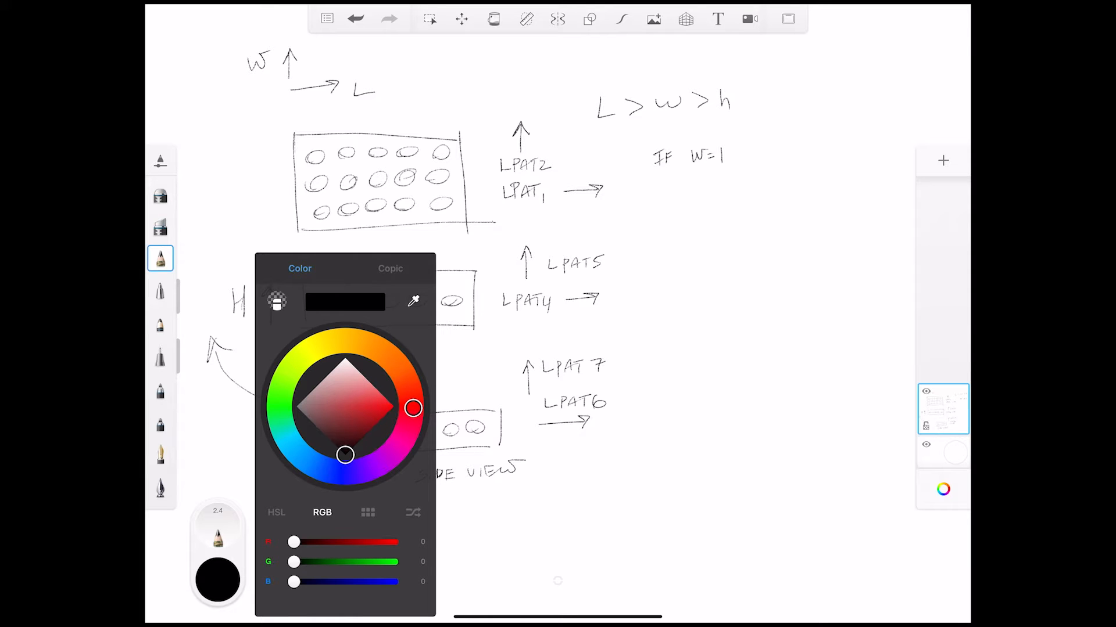
left_click(393, 407)
left_click(218, 580)
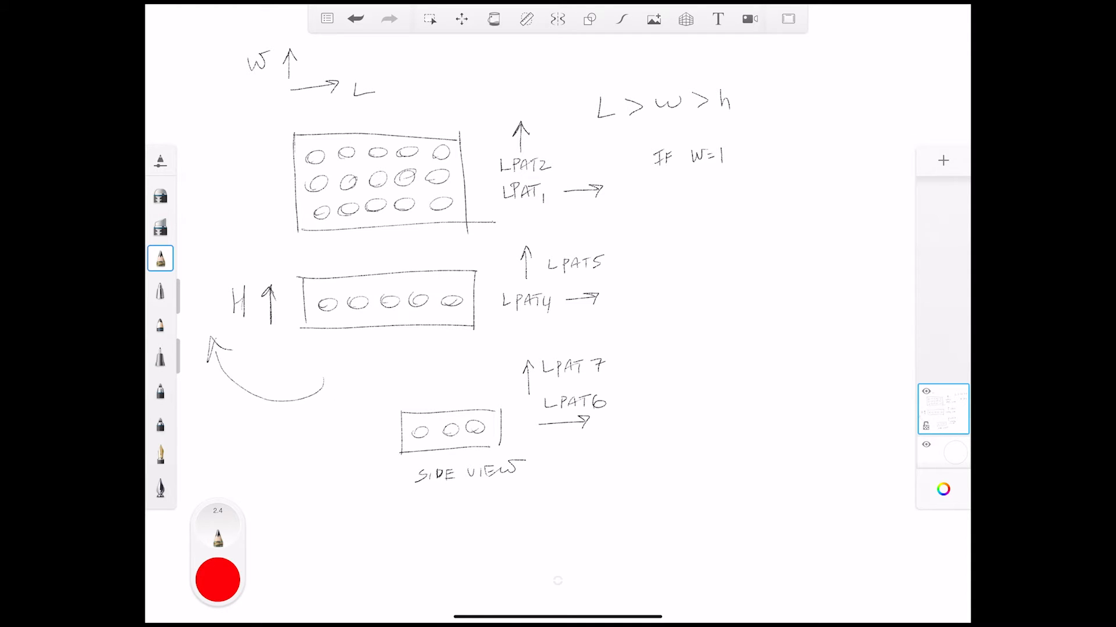
left_click_drag(298, 201, 458, 189)
left_click_drag(295, 170, 452, 163)
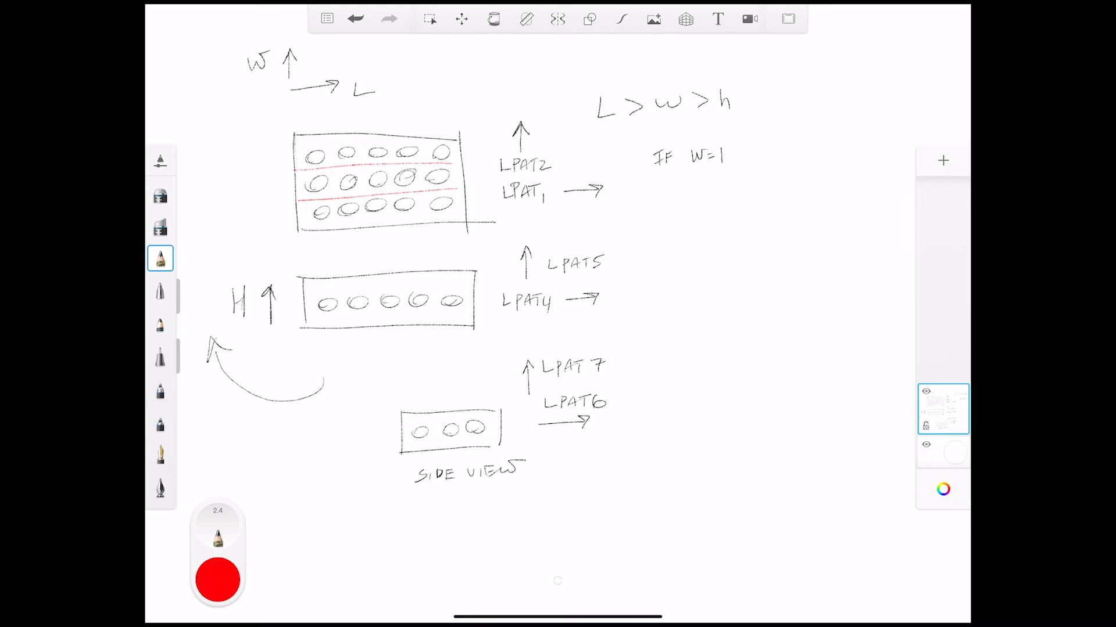
mouse_move(296, 189)
left_mouse_down()
mouse_move(318, 170)
mouse_move(414, 170)
left_mouse_up()
left_click_drag(410, 186, 444, 171)
Return the pencil color to black and complete the W=1 rule with LPAT2 (SUPP).
left_click(218, 579)
left_click(218, 580)
left_click(218, 580)
left_click_drag(387, 407, 345, 455)
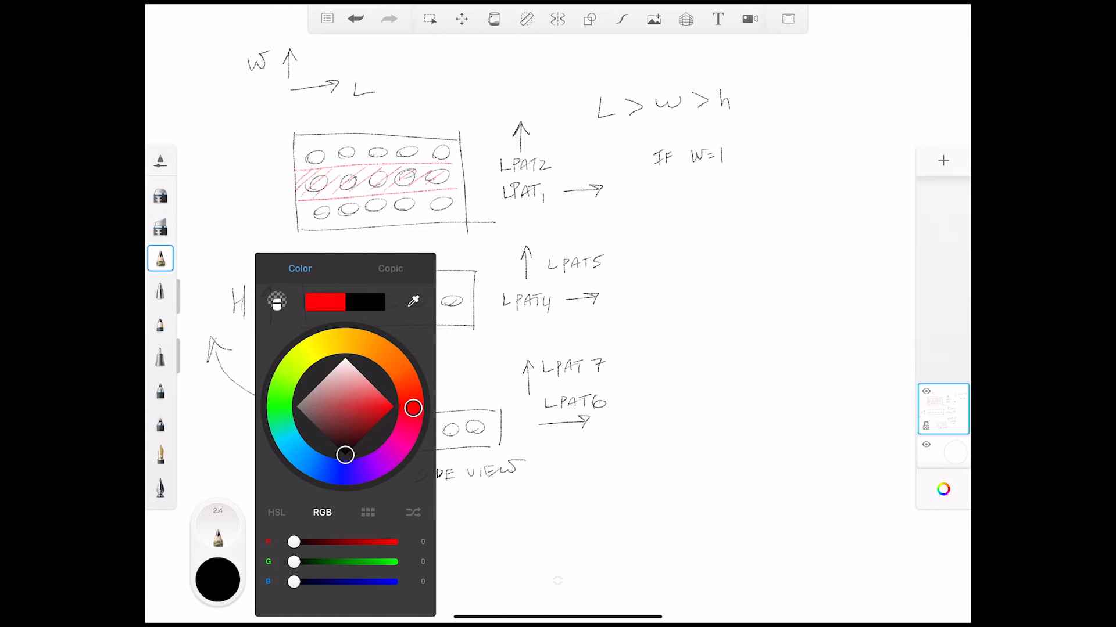
left_click(218, 579)
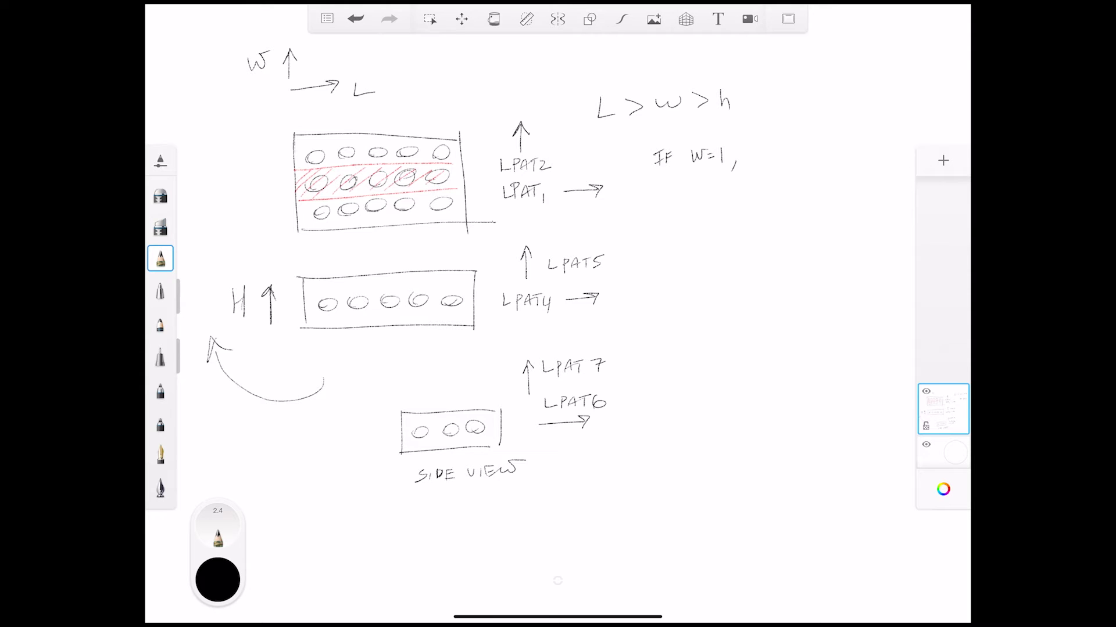
left_click_drag(756, 148, 754, 154)
left_click_drag(760, 157, 765, 153)
left_click_drag(766, 149, 773, 148)
mouse_move(774, 149)
left_mouse_down()
mouse_move(783, 156)
mouse_move(769, 159)
mouse_move(813, 152)
left_mouse_up()
mouse_move(815, 148)
left_mouse_down()
mouse_move(821, 161)
mouse_move(789, 163)
left_mouse_up()
Write the rule IF L=1, LPAT1 (SUP) for the top view and start an IF rule beside the front view.
left_click_drag(691, 178, 723, 190)
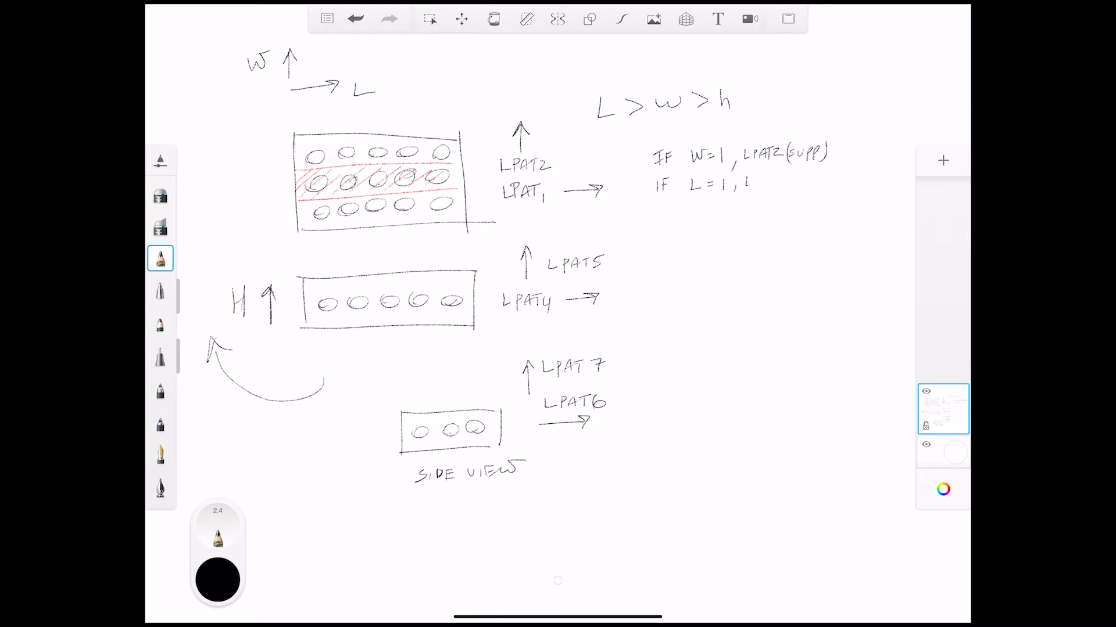
mouse_move(764, 184)
left_mouse_down()
mouse_move(799, 191)
mouse_move(818, 173)
left_mouse_up()
mouse_move(822, 187)
left_mouse_down()
mouse_move(826, 176)
mouse_move(834, 188)
left_mouse_up()
left_click_drag(381, 352, 383, 342)
left_click_drag(660, 259, 659, 269)
left_click_drag(664, 259, 663, 270)
left_click_drag(664, 259, 668, 259)
Add a NOT AFFECTED BY column listing H, W and L for the top, front and side views.
left_click_drag(845, 127, 843, 472)
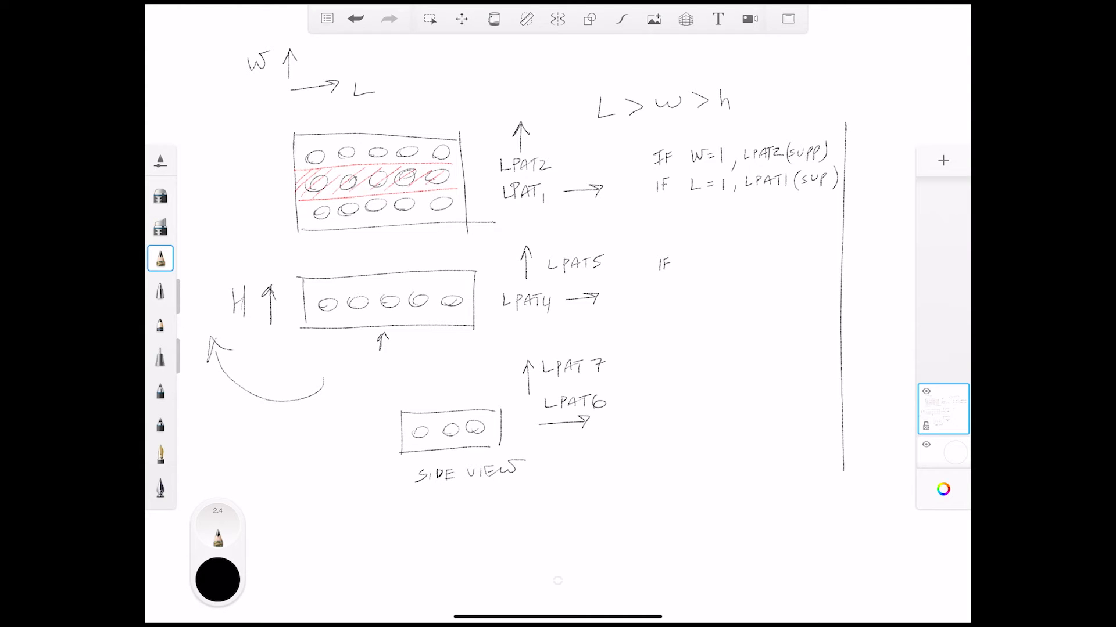
left_click_drag(857, 129, 880, 131)
left_click_drag(875, 140, 892, 124)
mouse_move(901, 123)
left_mouse_down()
mouse_move(891, 131)
mouse_move(933, 116)
mouse_move(939, 134)
left_mouse_up()
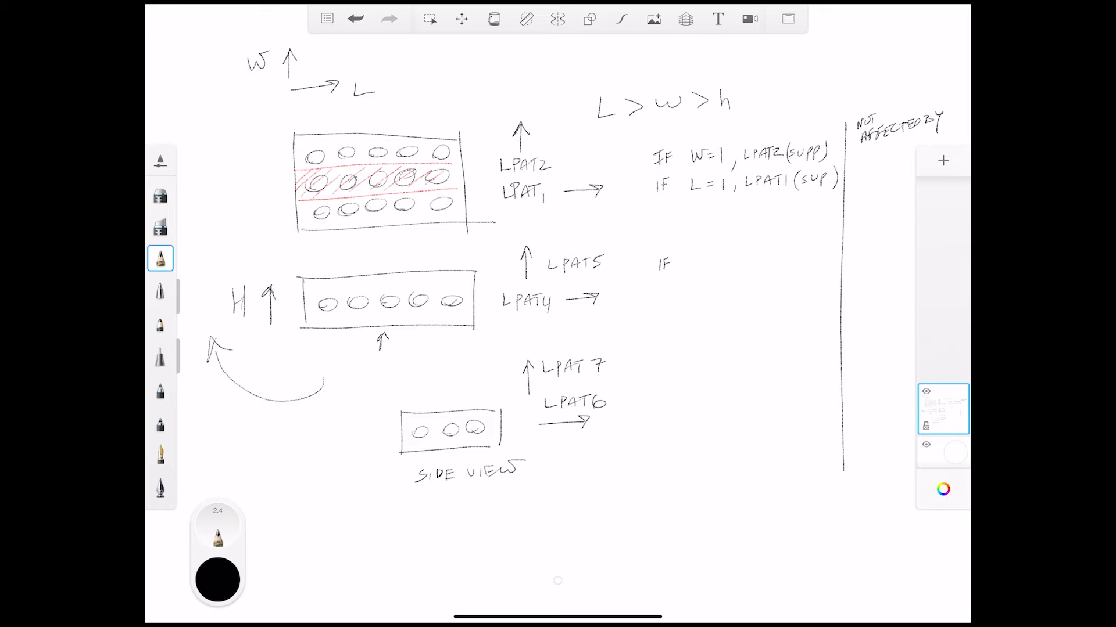
left_click_drag(872, 158, 869, 180)
left_click_drag(857, 259, 881, 252)
left_click_drag(859, 376, 870, 393)
Complete the front view's first rule as IF L=1, LPAT4 (SUP).
left_click_drag(678, 213, 725, 212)
left_click_drag(776, 254, 777, 264)
mouse_move(786, 244)
left_mouse_down()
mouse_move(783, 263)
mouse_move(798, 250)
left_mouse_up()
mouse_move(801, 262)
left_mouse_down()
mouse_move(806, 254)
mouse_move(812, 265)
left_mouse_up()
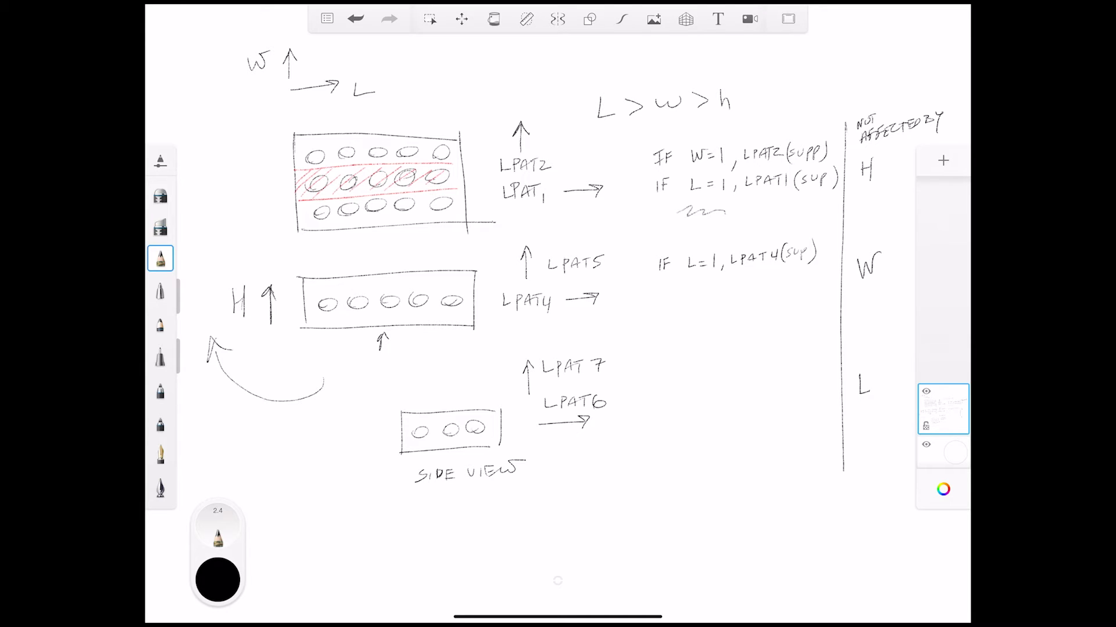
Write the front view's second rule as IF H=1, LPAT5 (SUP).
left_click_drag(661, 287, 666, 299)
left_click_drag(666, 293, 697, 298)
left_click_drag(750, 288, 756, 286)
left_click_drag(761, 283, 786, 292)
mouse_move(795, 278)
left_mouse_down()
mouse_move(787, 287)
mouse_move(806, 278)
left_mouse_up()
mouse_move(808, 290)
left_mouse_down()
mouse_move(809, 281)
mouse_move(816, 290)
left_mouse_up()
Write the rule IF H=1, LPAT6 (SUP) beside the side view.
left_click_drag(659, 377, 665, 376)
left_click_drag(659, 382, 663, 382)
left_click_drag(686, 374, 687, 385)
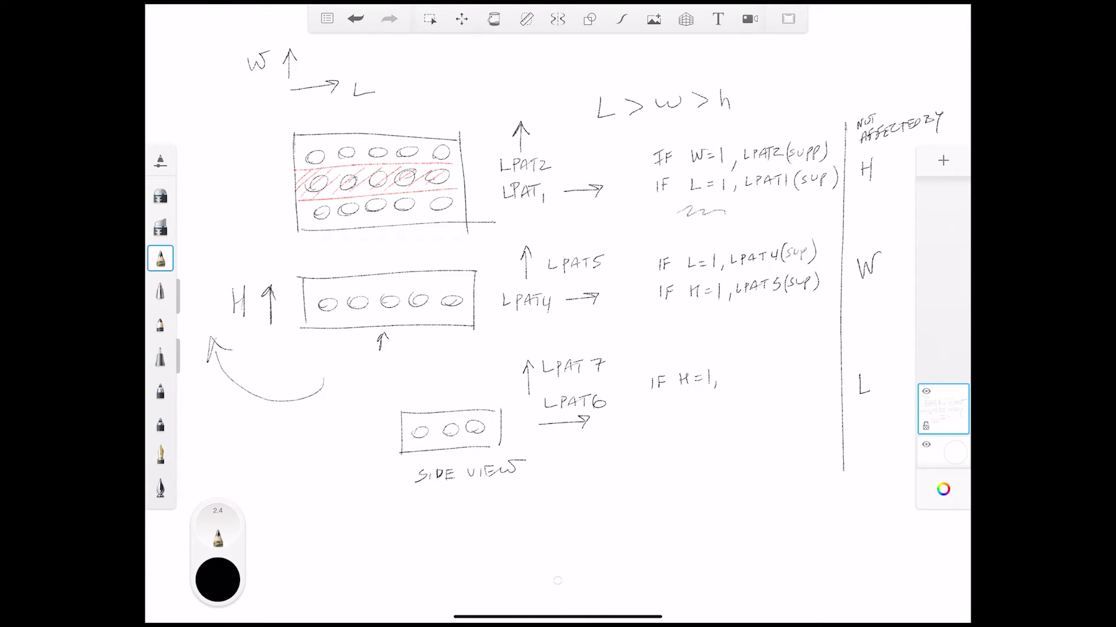
left_click_drag(728, 370, 734, 379)
left_click_drag(741, 372, 752, 378)
left_click_drag(753, 371, 761, 370)
left_click_drag(757, 371, 805, 378)
Start the side view's W=1 rule and correct its H=1 rule to LPAT7, marking the view's height and width with arrows.
left_click_drag(682, 398, 715, 410)
left_click_drag(725, 406, 724, 411)
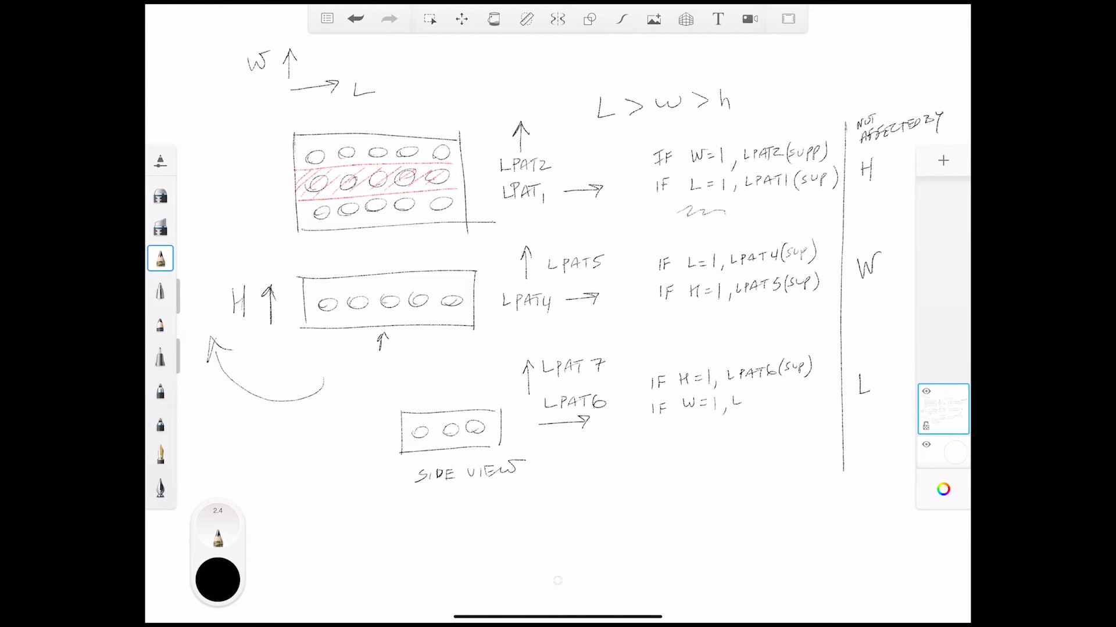
left_click_drag(772, 363, 773, 380)
mouse_move(382, 413)
left_mouse_down()
mouse_move(382, 452)
mouse_move(388, 424)
mouse_move(389, 441)
left_mouse_up()
mouse_move(501, 495)
left_mouse_down()
mouse_move(401, 508)
mouse_move(493, 501)
left_mouse_up()
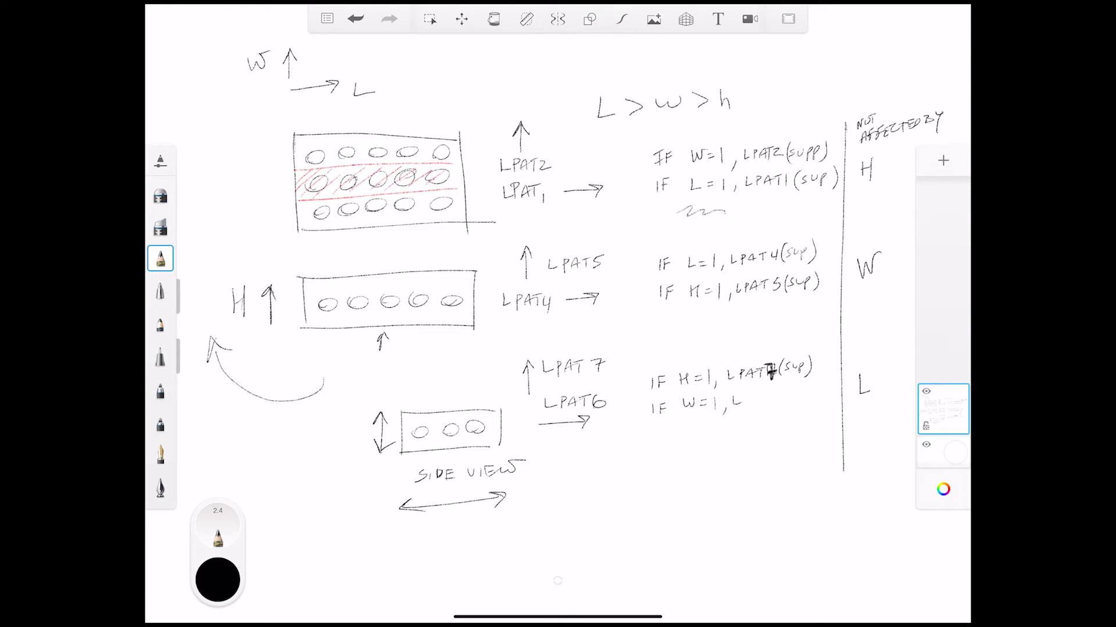
Complete the side view's W=1 rule with LPAT6 (SUP).
left_click_drag(752, 406, 773, 400)
mouse_move(788, 389)
left_mouse_down()
mouse_move(786, 402)
mouse_move(799, 391)
left_mouse_up()
left_click_drag(802, 388, 805, 395)
left_click_drag(811, 379, 813, 401)
Set the pencil color to red and add a stroke above the top view's rules.
left_click(218, 580)
left_click_drag(344, 453, 394, 407)
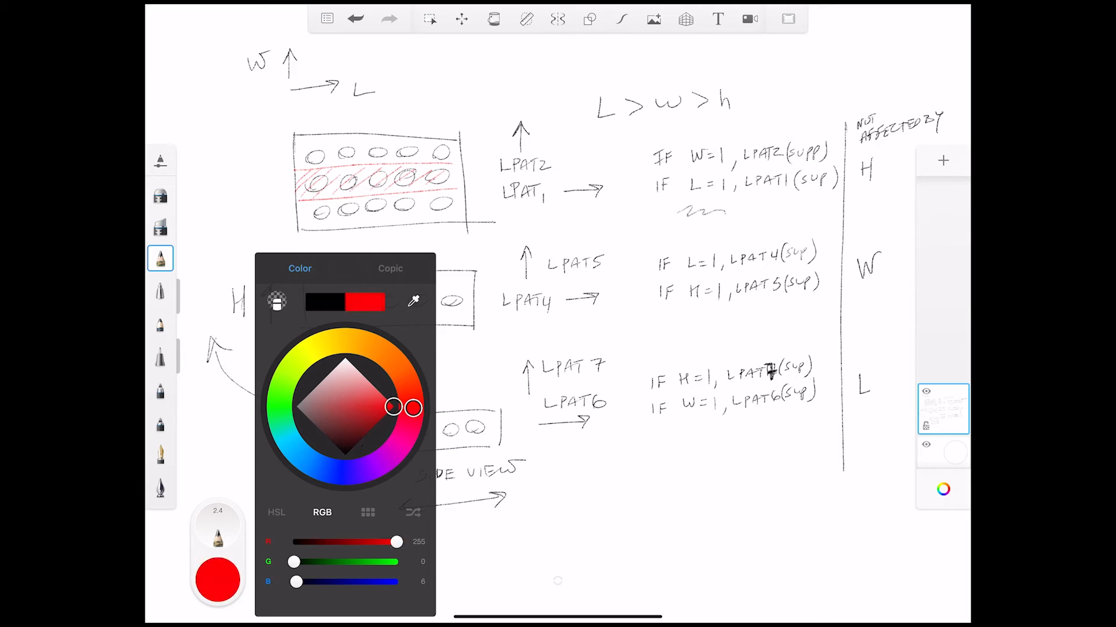
left_click(218, 580)
mouse_move(801, 123)
left_mouse_down()
mouse_move(715, 115)
mouse_move(615, 285)
mouse_move(729, 459)
mouse_move(878, 336)
mouse_move(767, 116)
left_mouse_up()
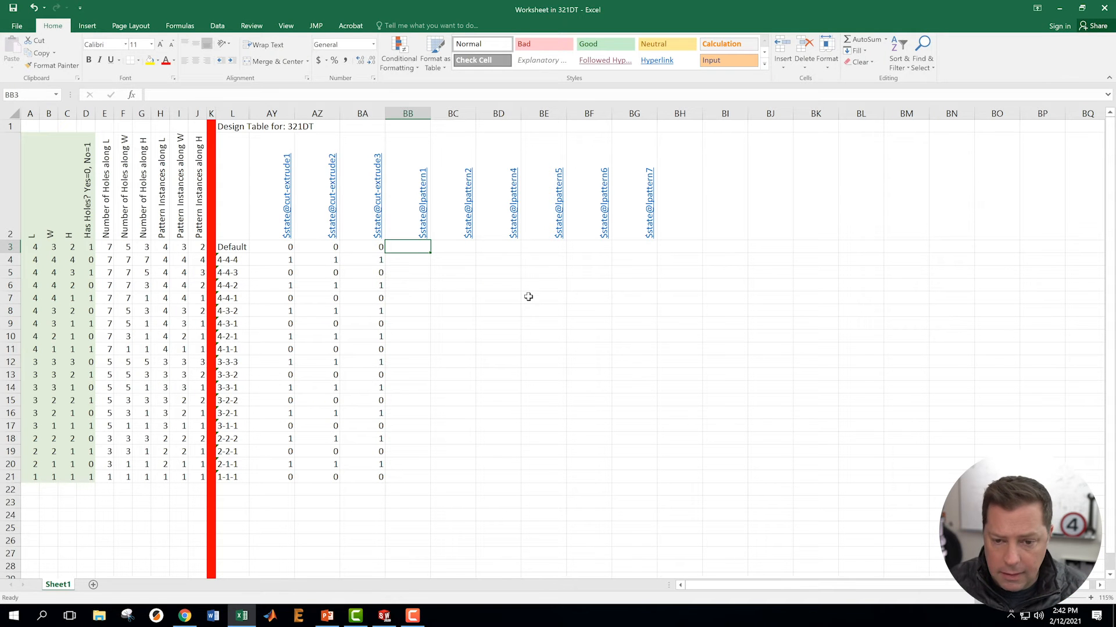
Enter the formula =IF(A3=1,1,0) in the Default row under $state@lpattern1, testing whether L equals 1.
type("=")
key("Left")
key("Left")
key("Left")
key("Left")
key("Left")
key("Left")
key("Left")
key("Left")
key("Left")
key("Left")
key("Left")
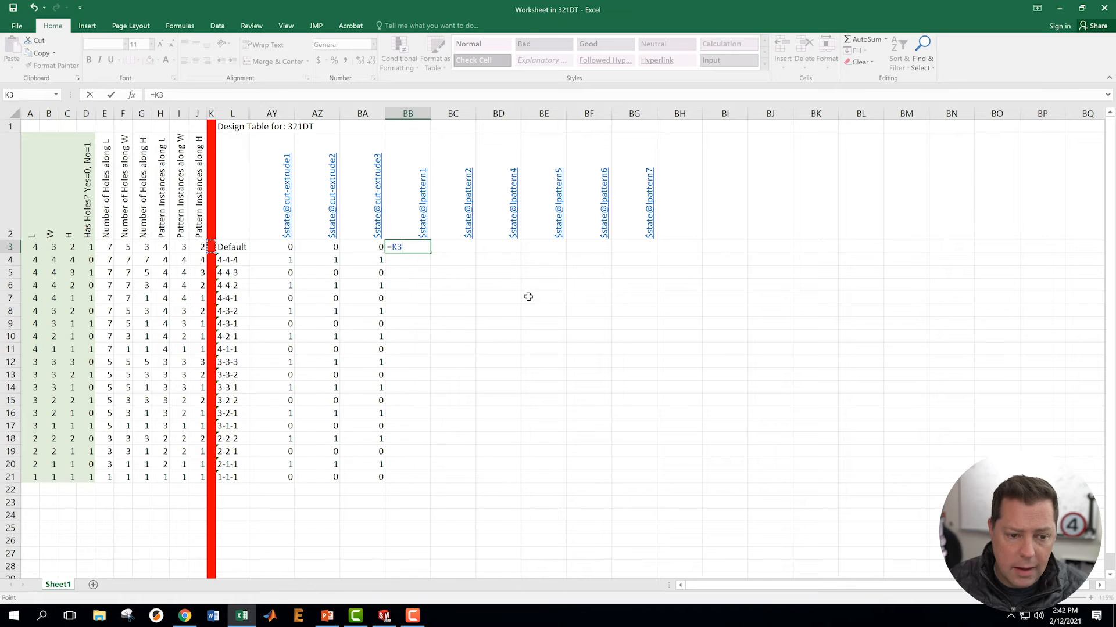
key("Left")
key("Left")
key("Left")
key("Left")
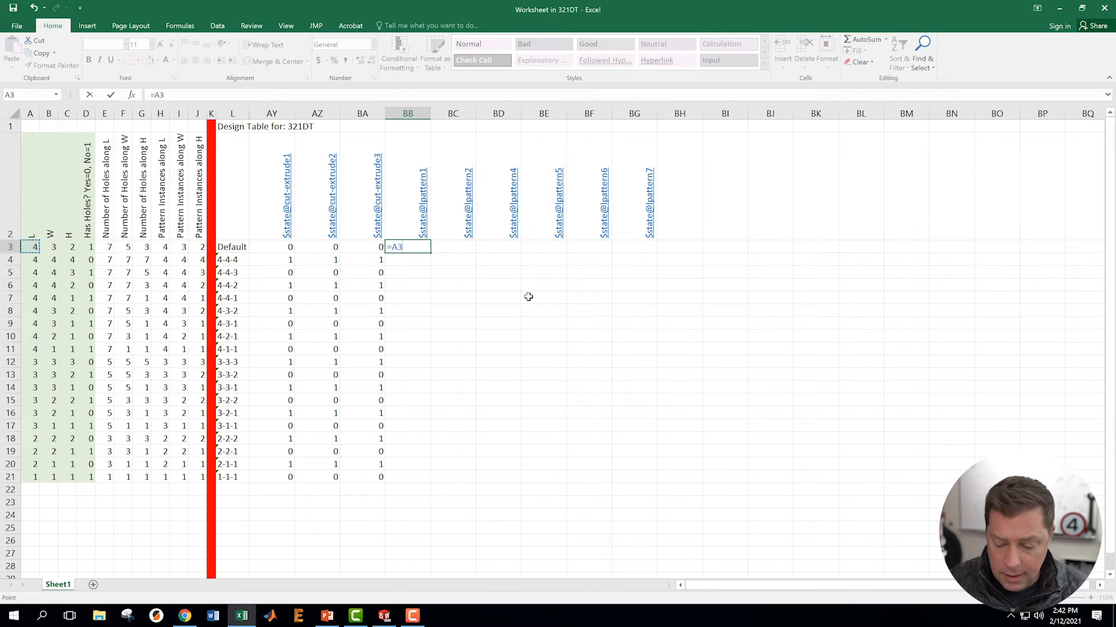
key("BackSpace")
key("BackSpace")
type("if")
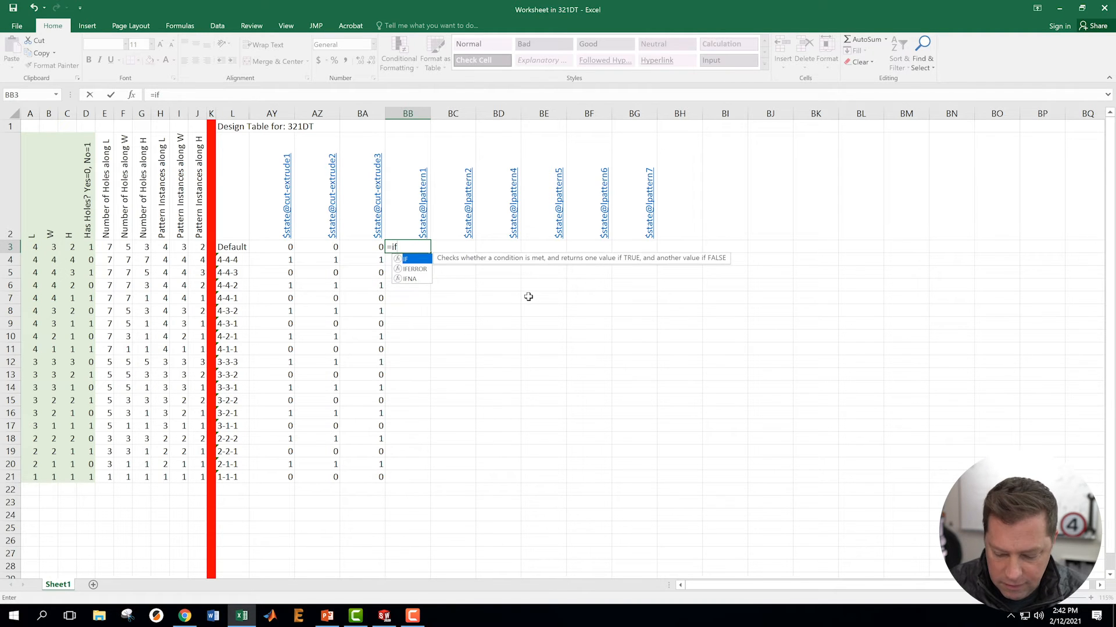
type("(")
key("Left")
key("Left")
key("Left")
key("Left")
key("Left")
key("Left")
key("Left")
key("Left")
key("Left")
key("Left")
key("Left")
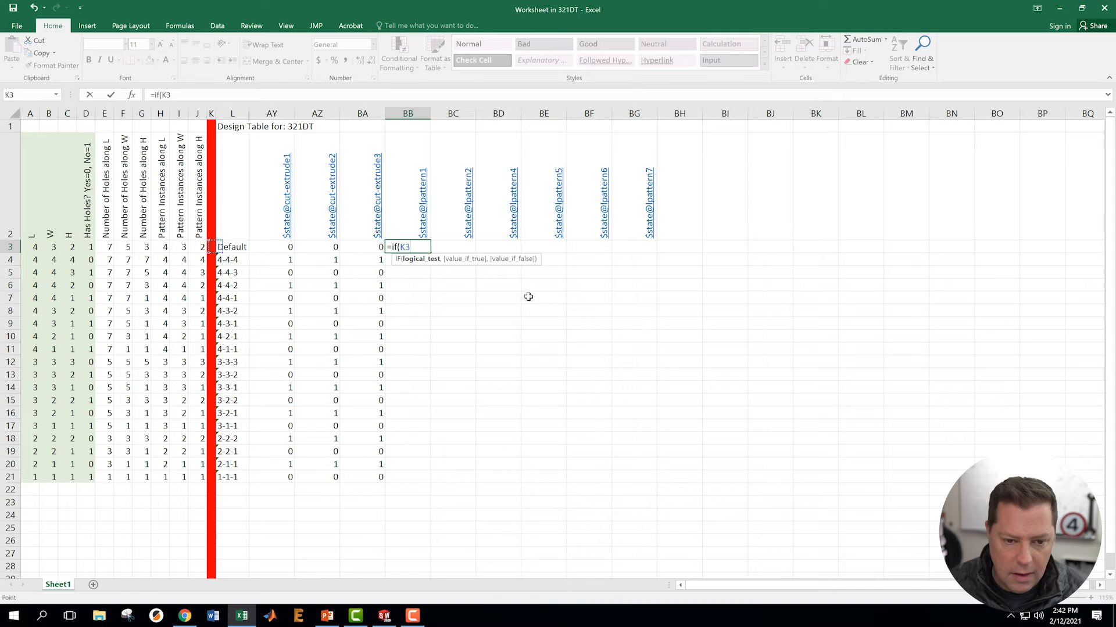
key("Left")
key("Left")
key("Left")
key("Left")
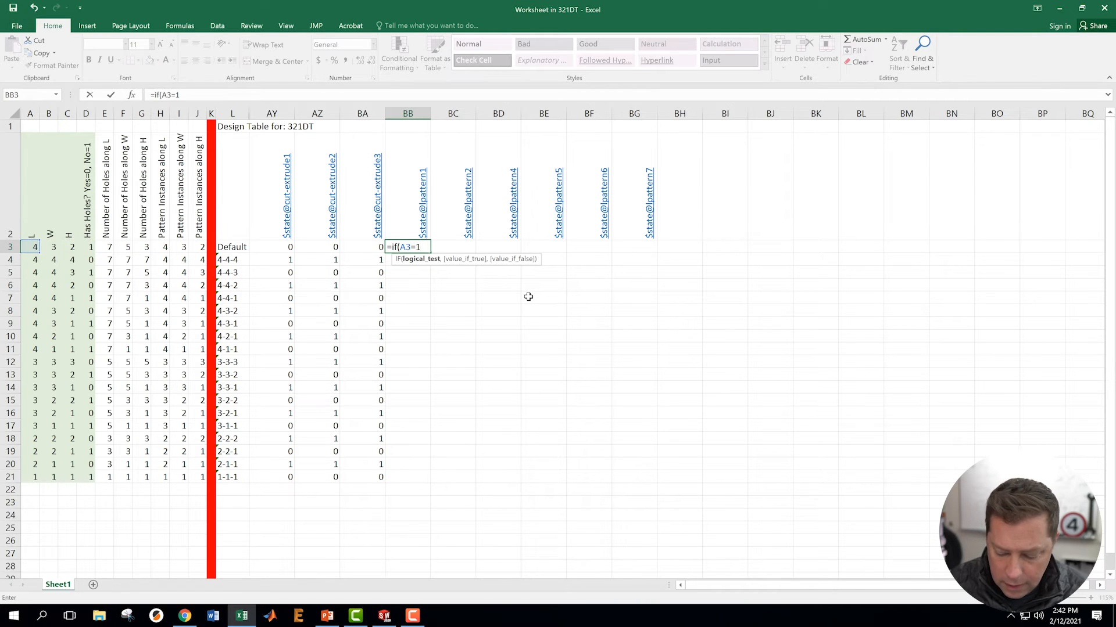
type(",")
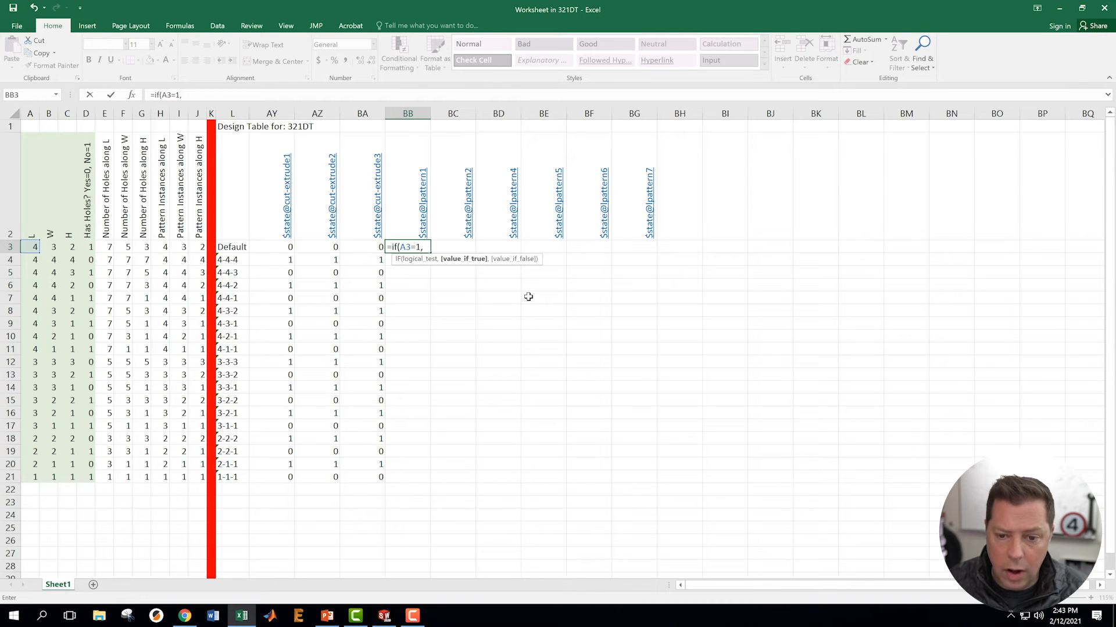
type("1,")
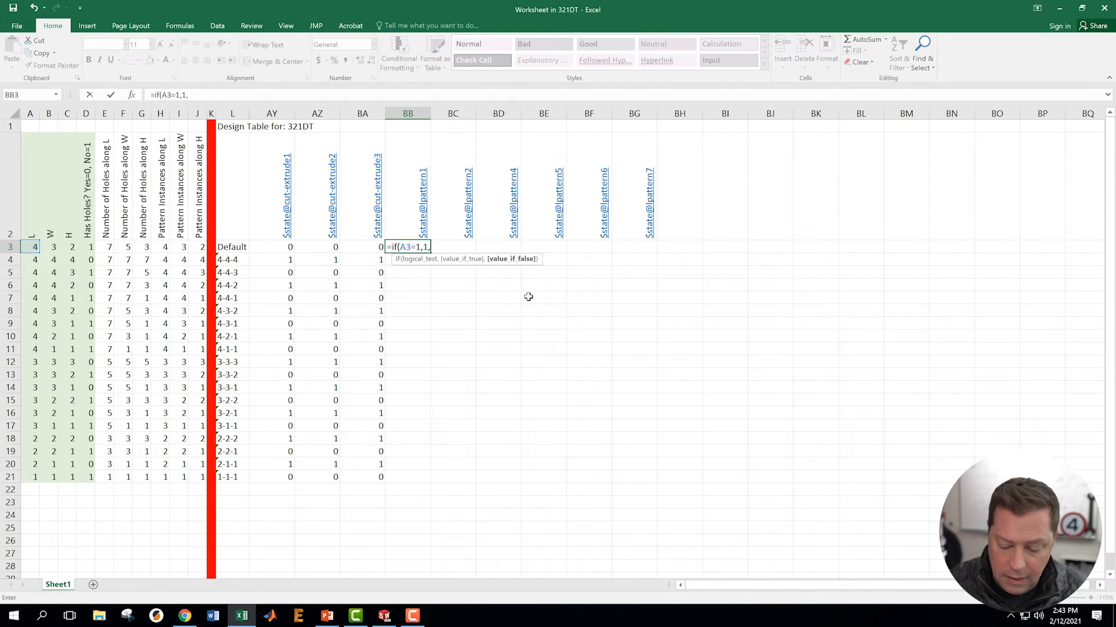
type("0")
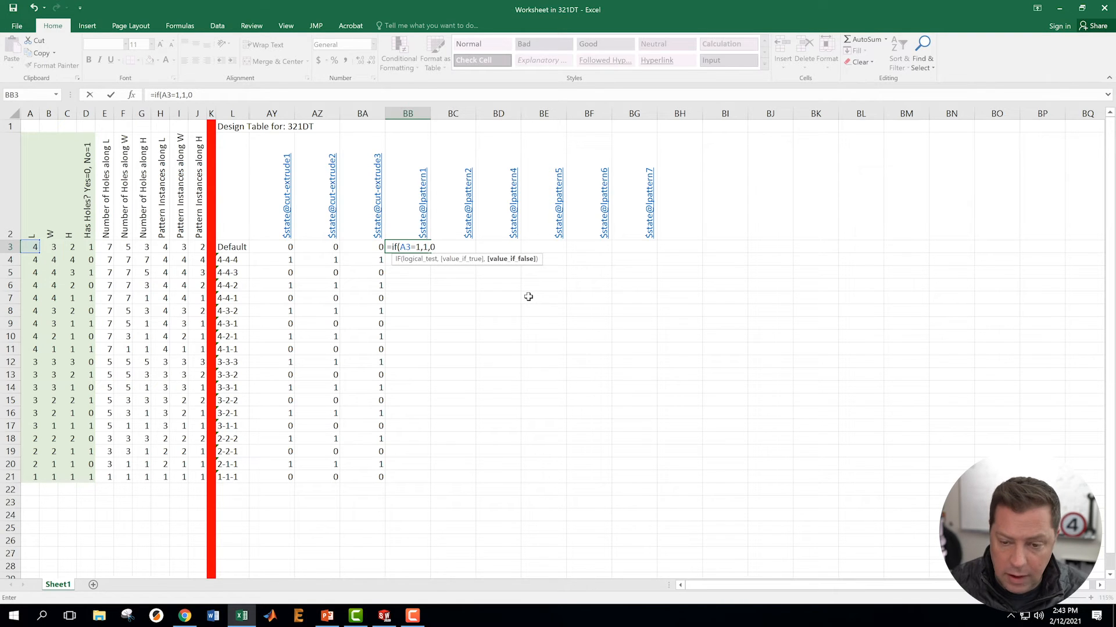
key("Return")
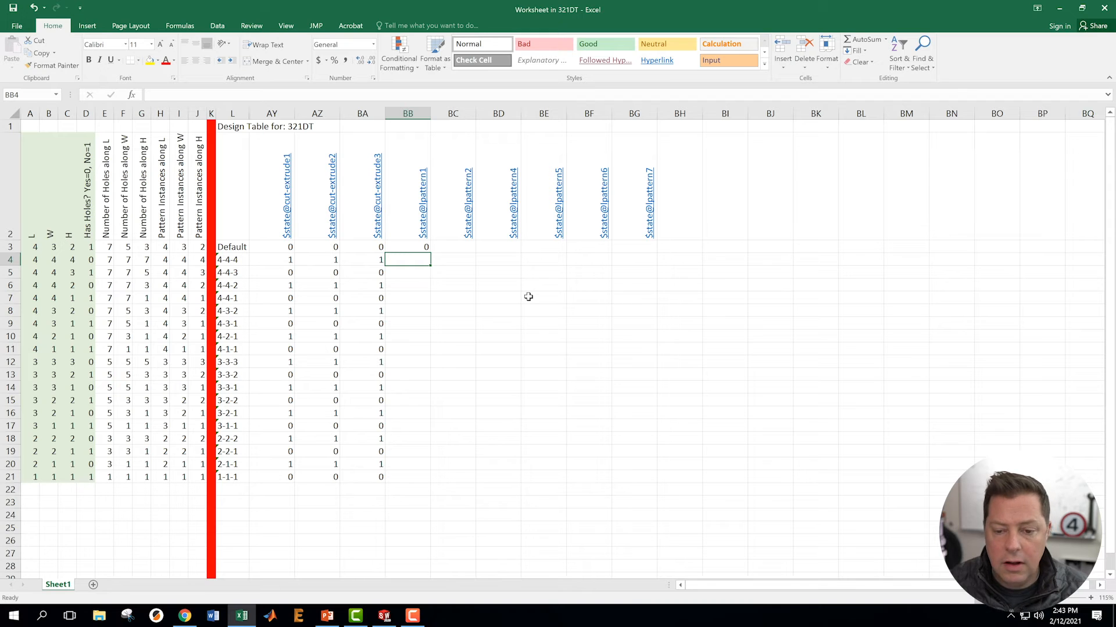
Test the $state@lpattern1 formula by setting the Default row's L to 1 and restoring it to 4.
key("Left")
key("Left")
key("Left")
key("Left")
key("Left")
key("Left")
key("Left")
key("Left")
key("Left")
key("Left")
key("Left")
key("Left")
key("Left")
key("Left")
key("Left")
key("Up")
type("1")
key("Return")
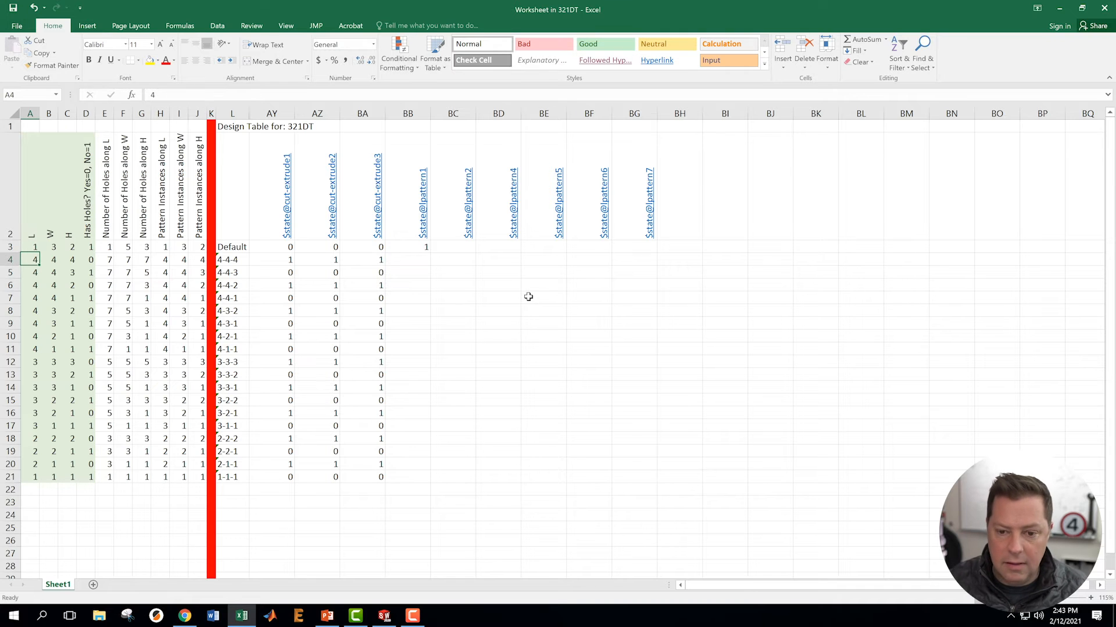
key("Up")
type("4")
key("Return")
Fill the Default row's $state@lpattern1 formula down to the 1-1-1 row and check it against the L values.
key("Right")
key("Right")
key("Right")
key("Right")
key("Right")
key("Right")
key("Right")
key("Right")
key("Right")
key("Right")
key("Right")
key("Right")
key("Right")
key("Right")
key("Right")
key("Right")
key("Right")
key("Right")
key("Right")
key("Right")
key("Right")
key("Right")
key("Up")
key("Left")
key("Left")
key("Left")
key("Left")
key("Left")
key("Left")
key("Left")
key("Left")
key("Right")
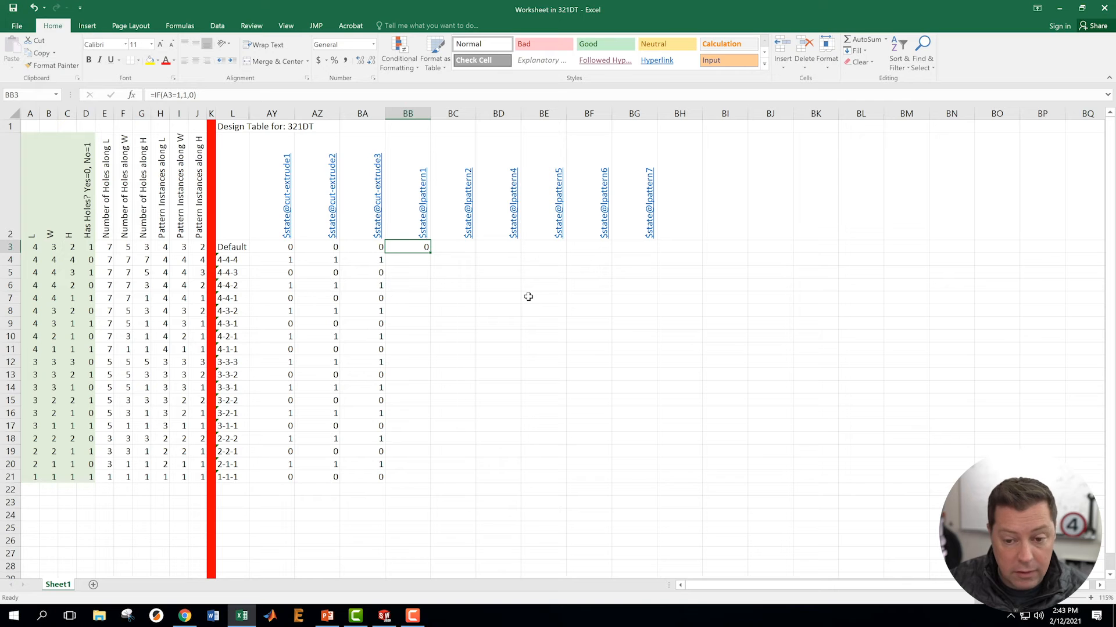
key("Down")
key("Up")
key("Down")
key("Up")
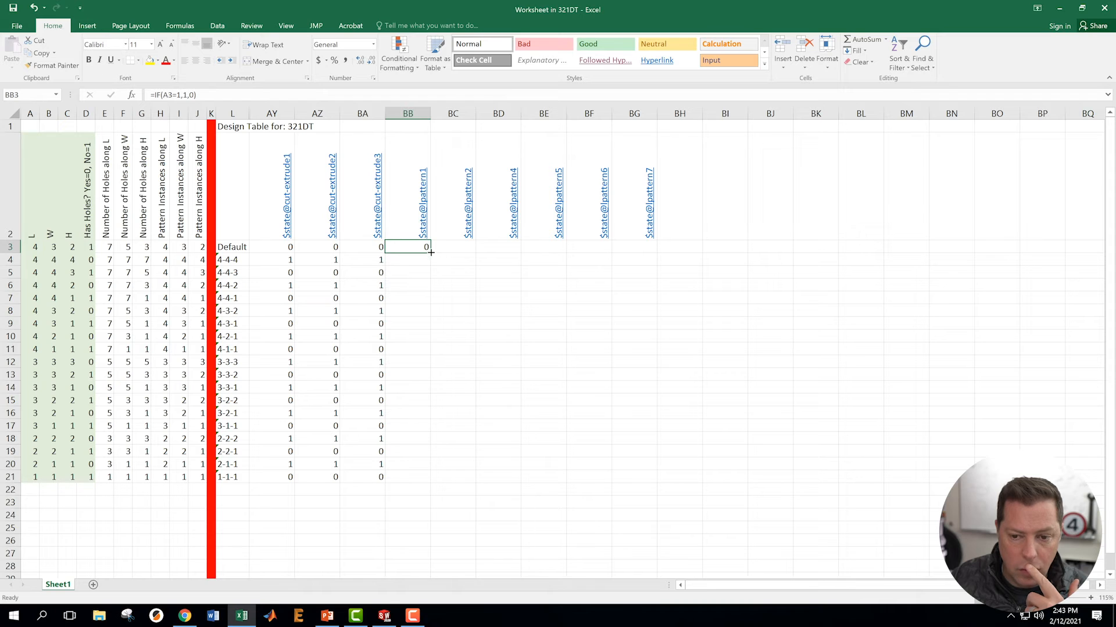
left_click_drag(429, 251, 435, 483)
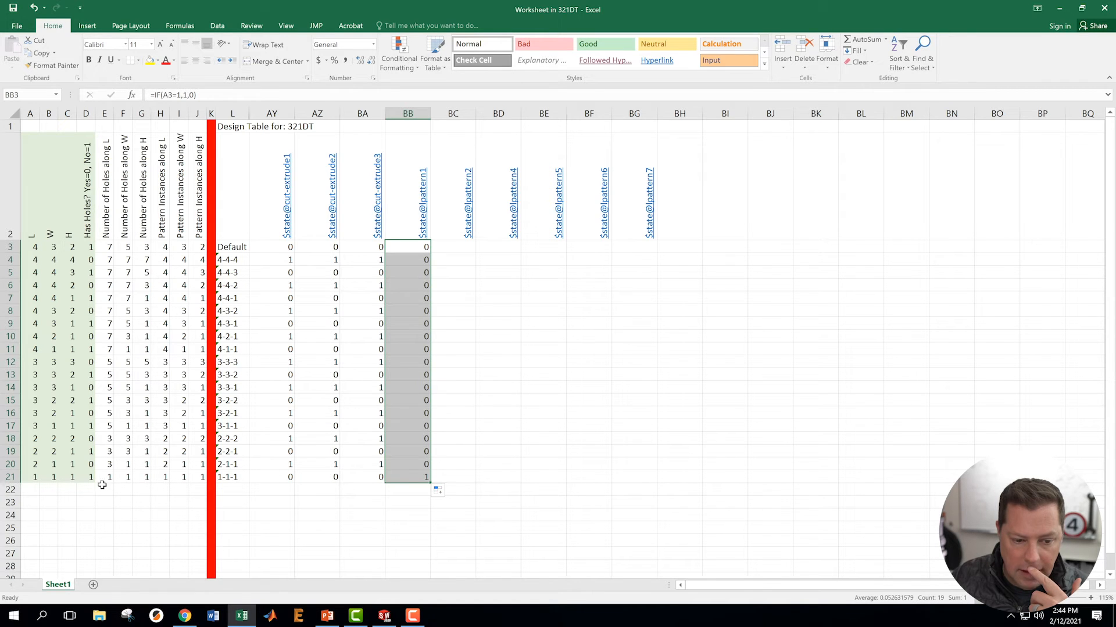
left_click(33, 479)
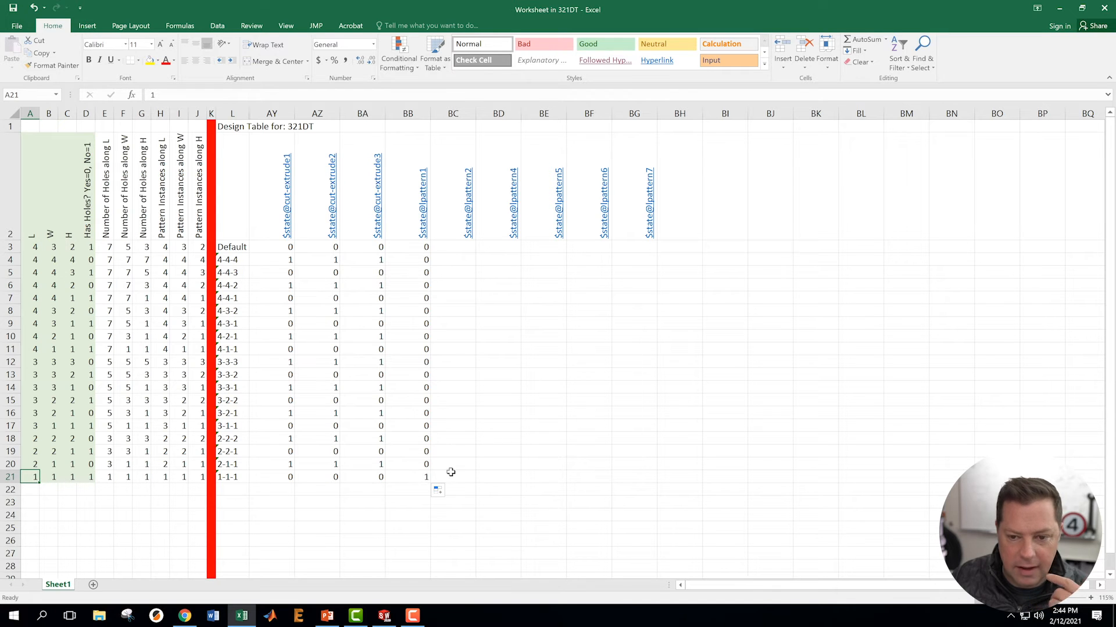
left_click_drag(443, 477, 443, 465)
Enter the formula =IF(B3=1,1,0) in the Default row under $state@lpattern2, testing whether W equals 1.
left_click(455, 248)
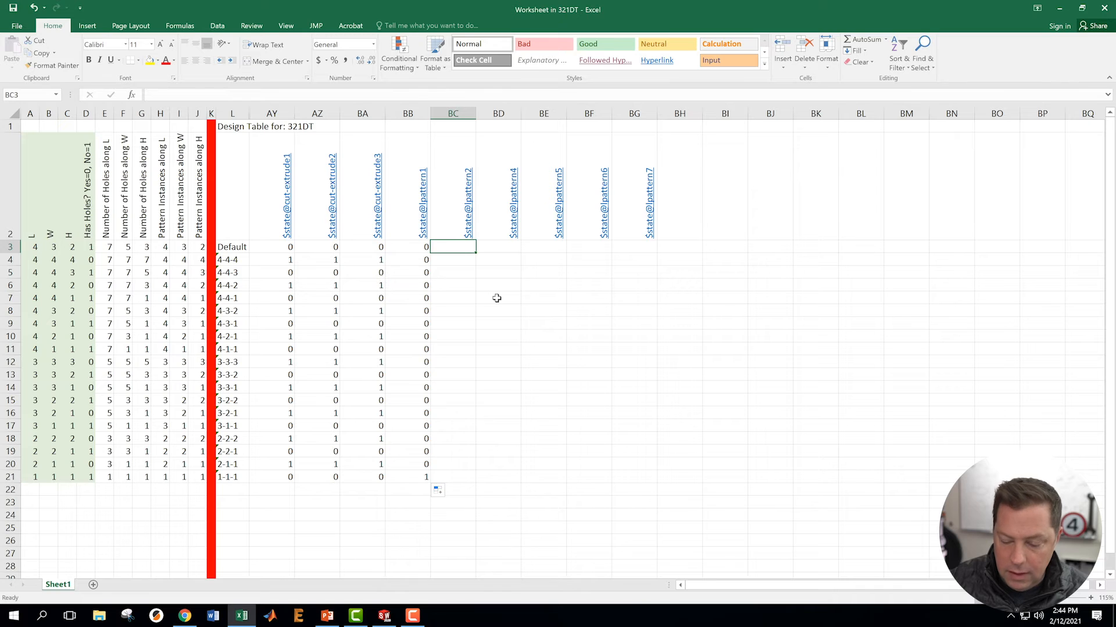
type("=if(")
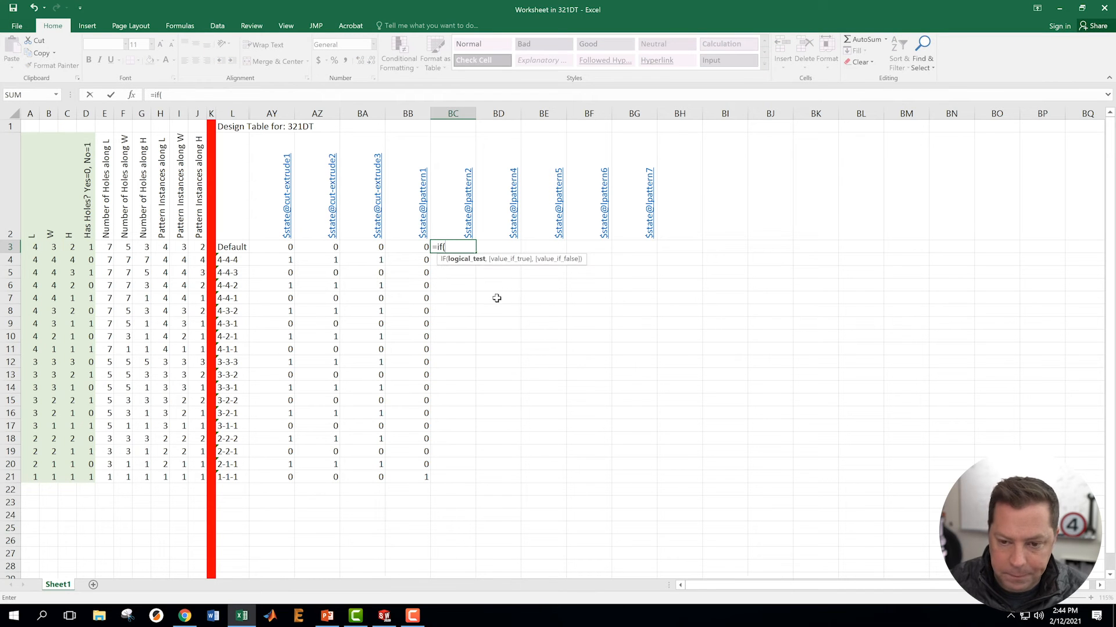
key("Left")
key("Left")
key("Left")
key("Left")
key("Left")
key("Left")
key("Left")
key("Left")
key("Left")
key("Left")
key("Left")
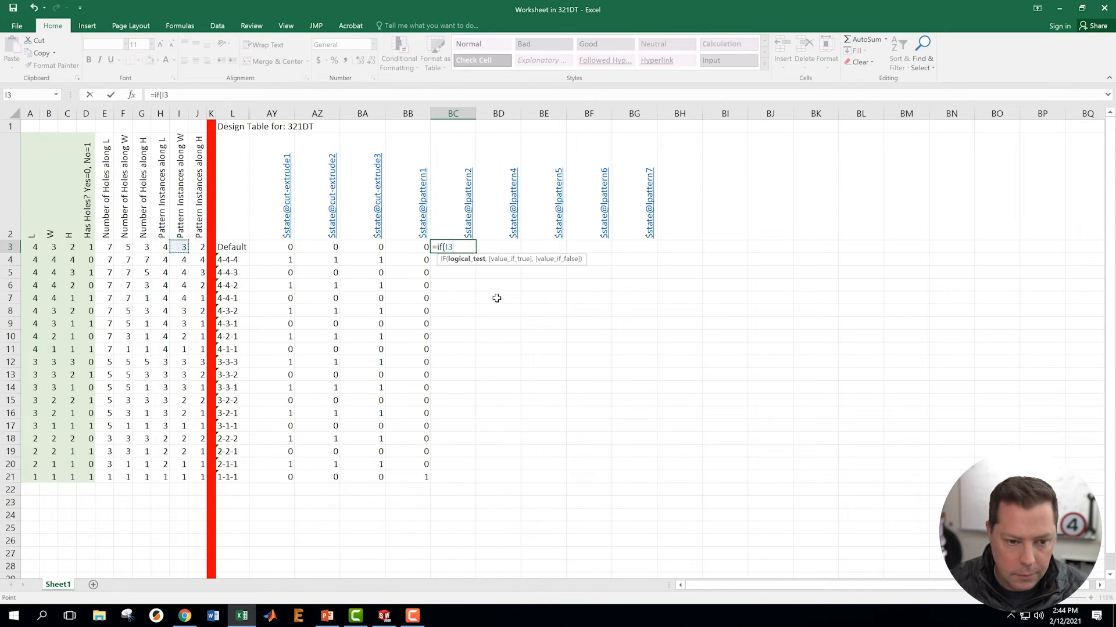
key("Left")
key("Left")
key("Left")
key("Left")
type("=1,")
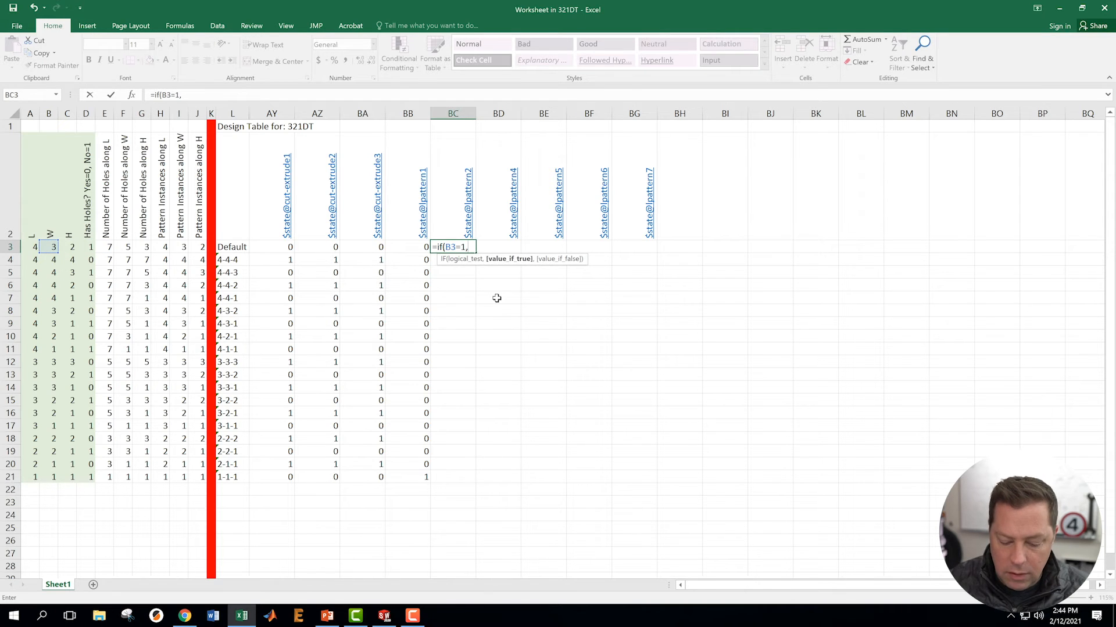
type("1,0")
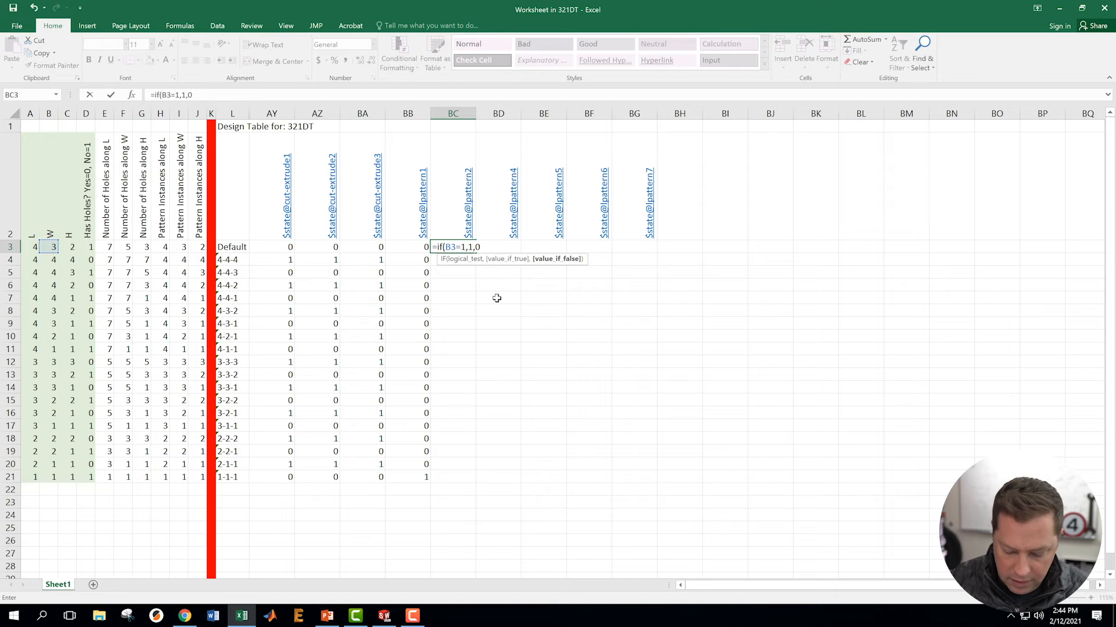
key("Return")
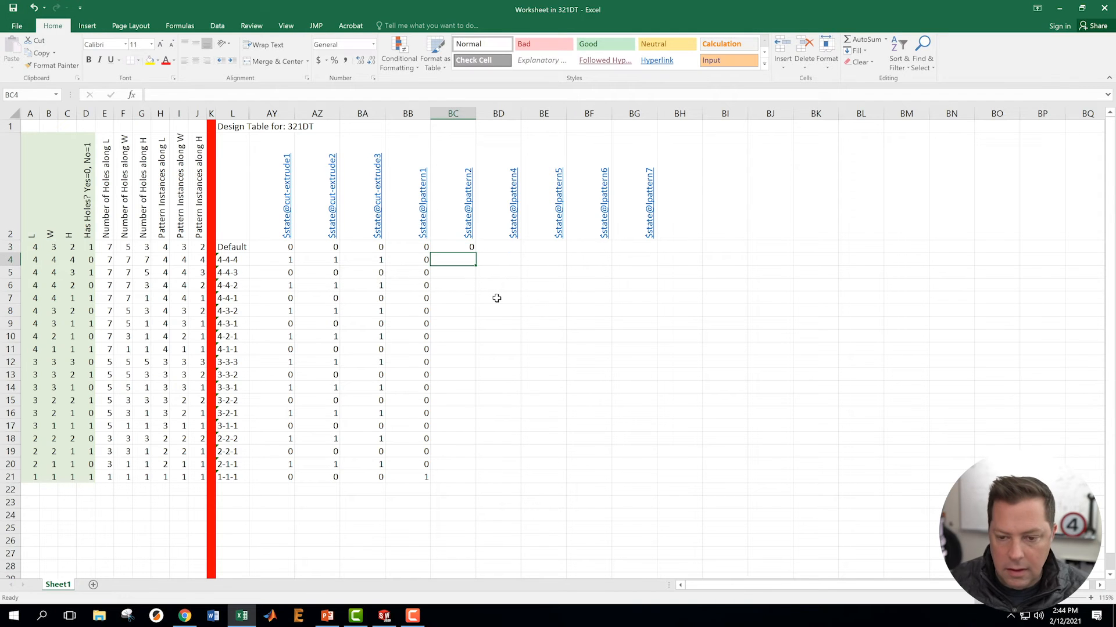
Fill the $state@lpattern2 formula down to the 1-1-1 row and check the 4-1-1 configuration's formula.
left_click(463, 246)
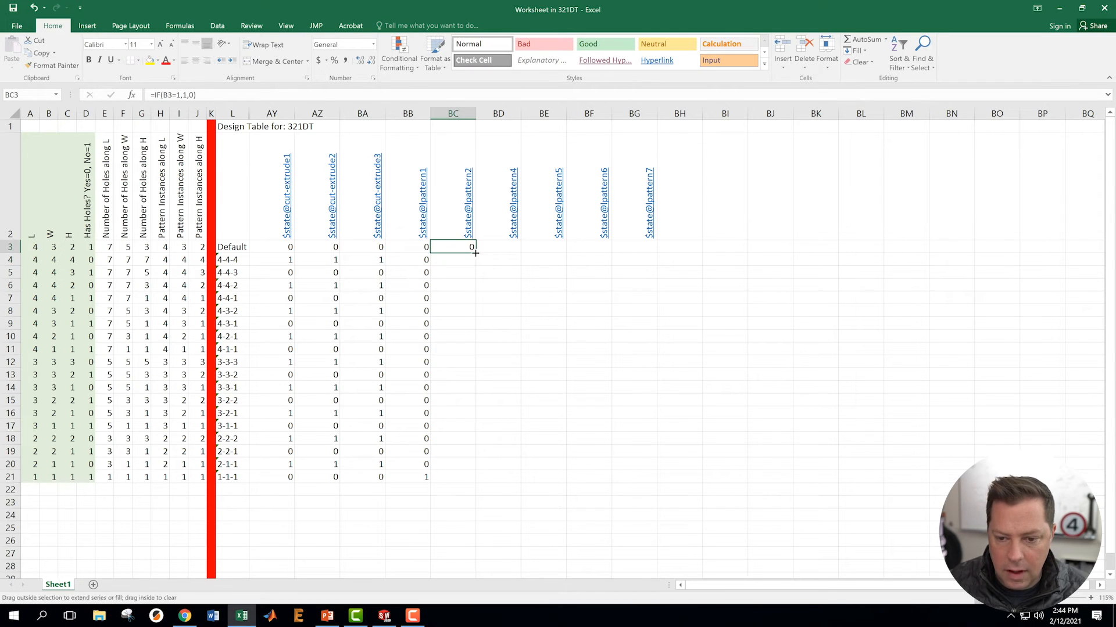
double_click(475, 253)
left_click(516, 398)
left_click(447, 348)
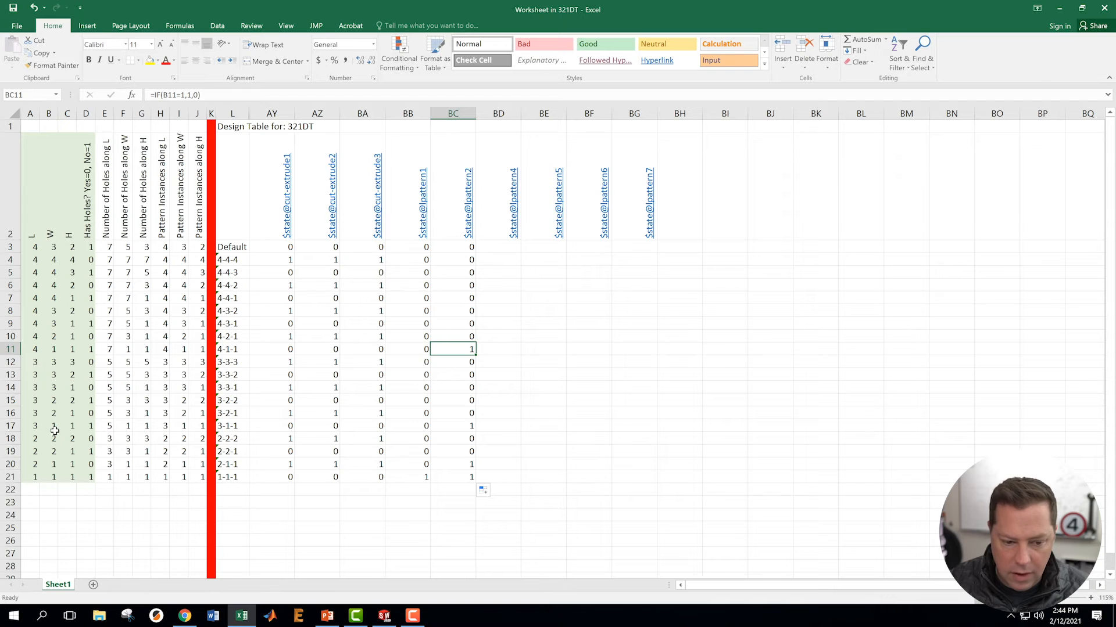
left_click(555, 425)
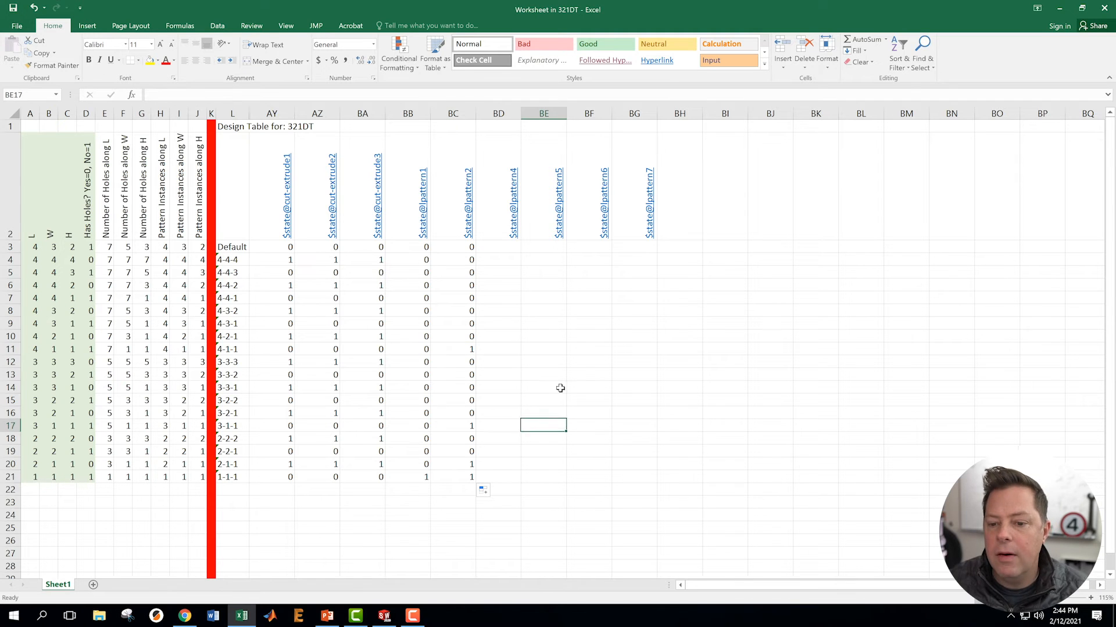
Enter the formula =IF(A3=1,1,0) in the Default row under $state@lpattern4, testing whether L equals 1.
left_click(506, 247)
type("=")
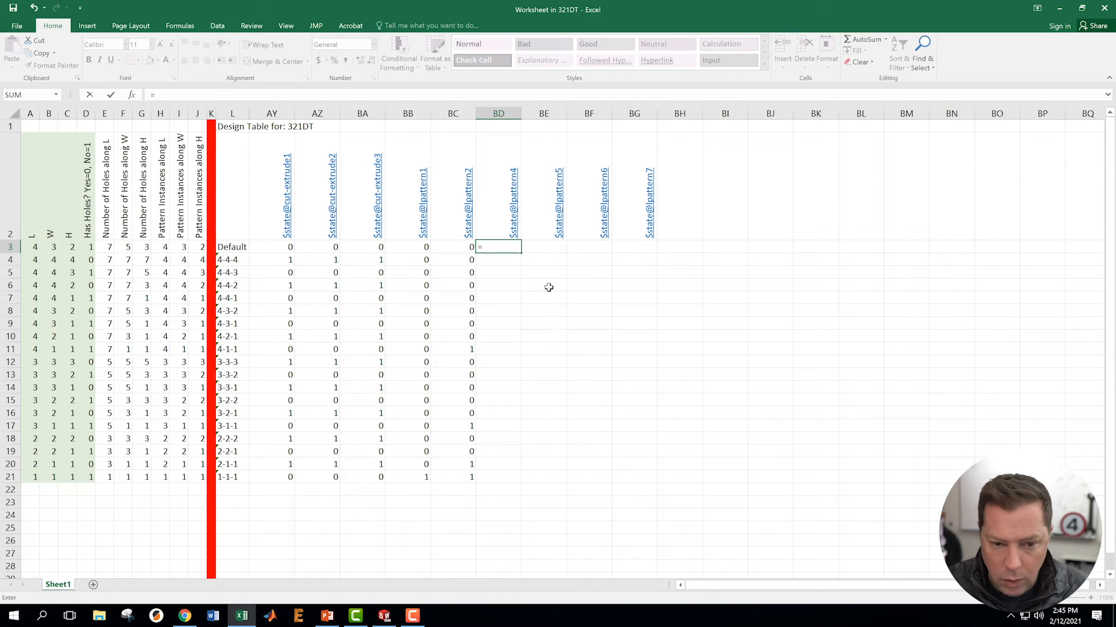
left_click(34, 247)
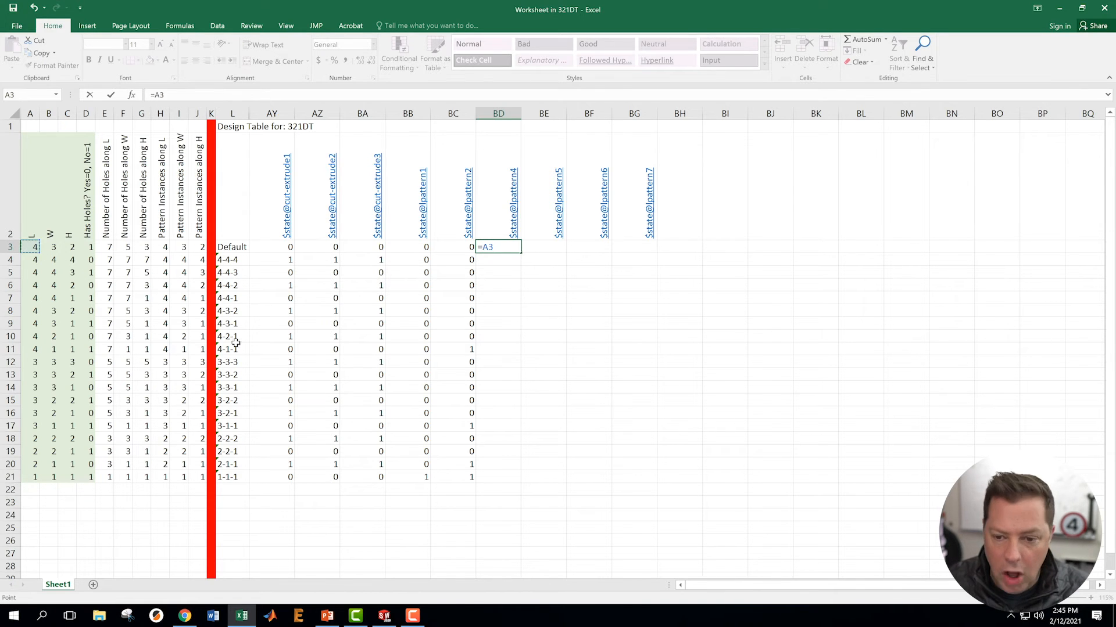
key("BackSpace")
key("BackSpace")
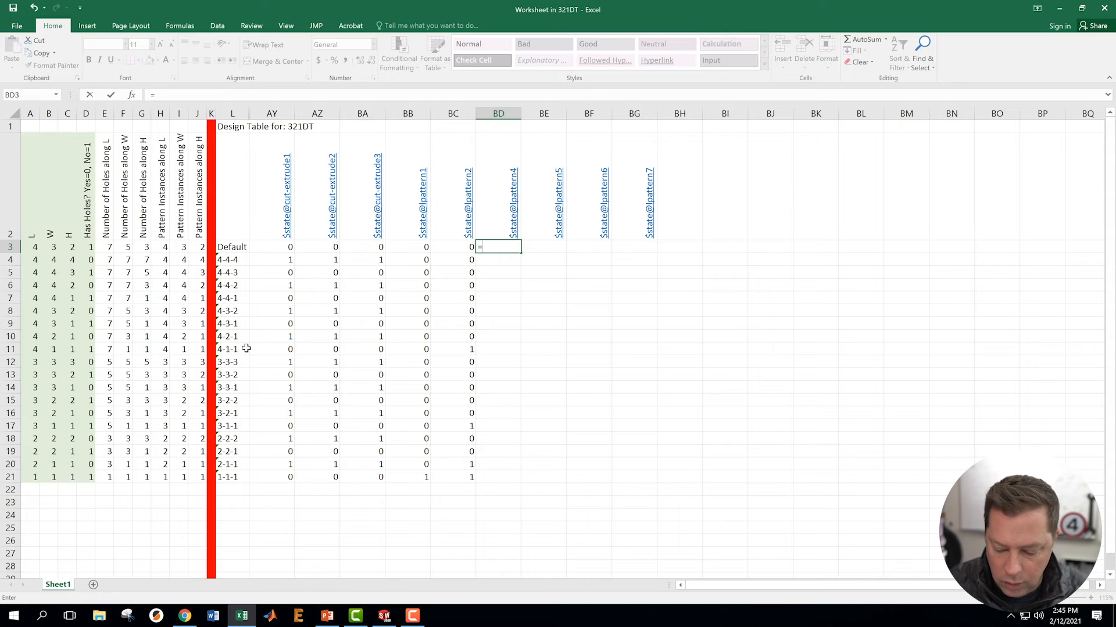
type("if(")
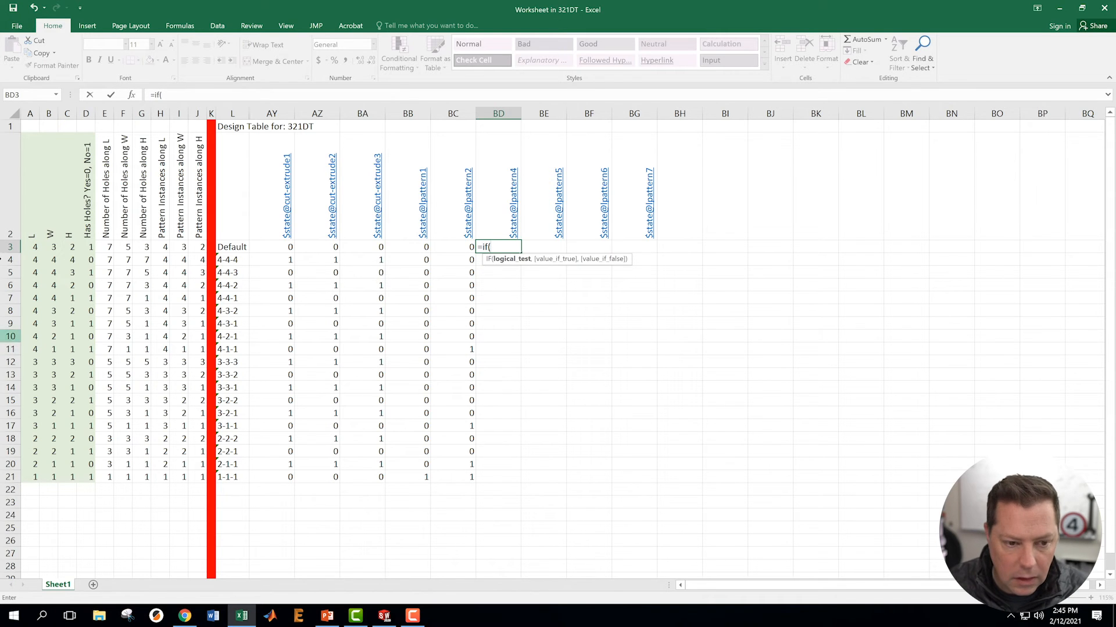
left_click(32, 246)
type("=1,1,0")
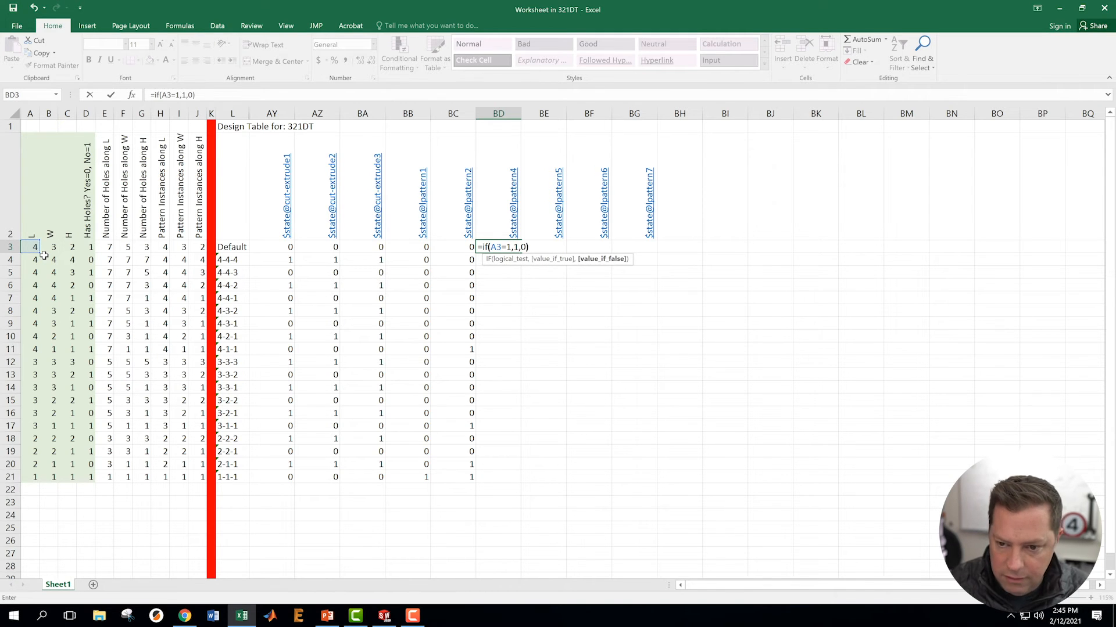
key("Return")
Fill the $state@lpattern4 formula down to the 1-1-1 row and compare its last row with $state@lpattern1.
left_click(505, 247)
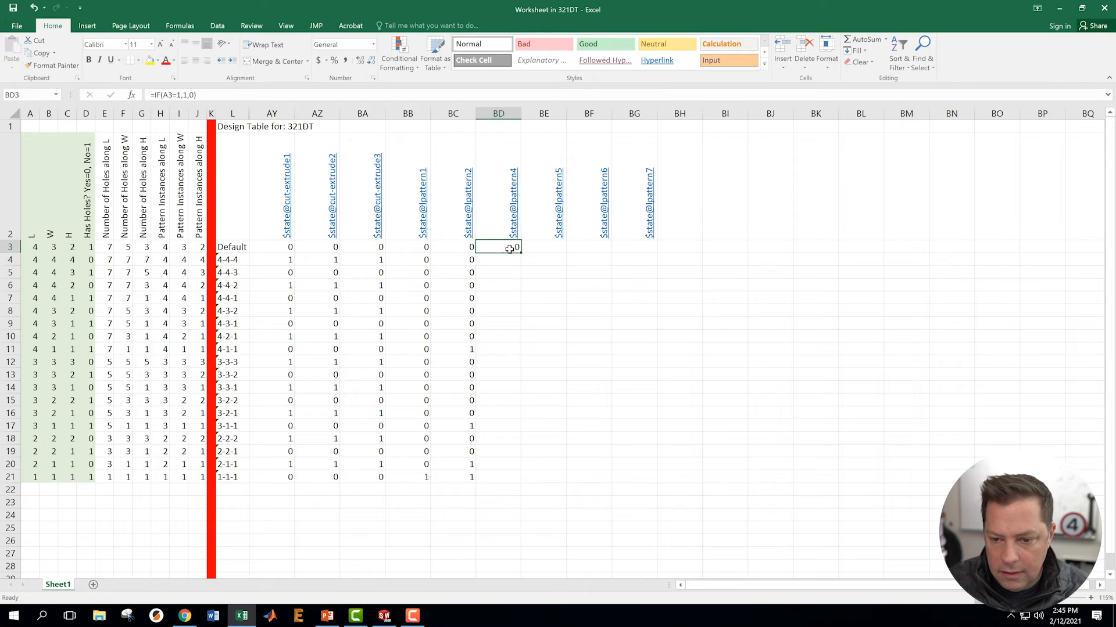
double_click(521, 252)
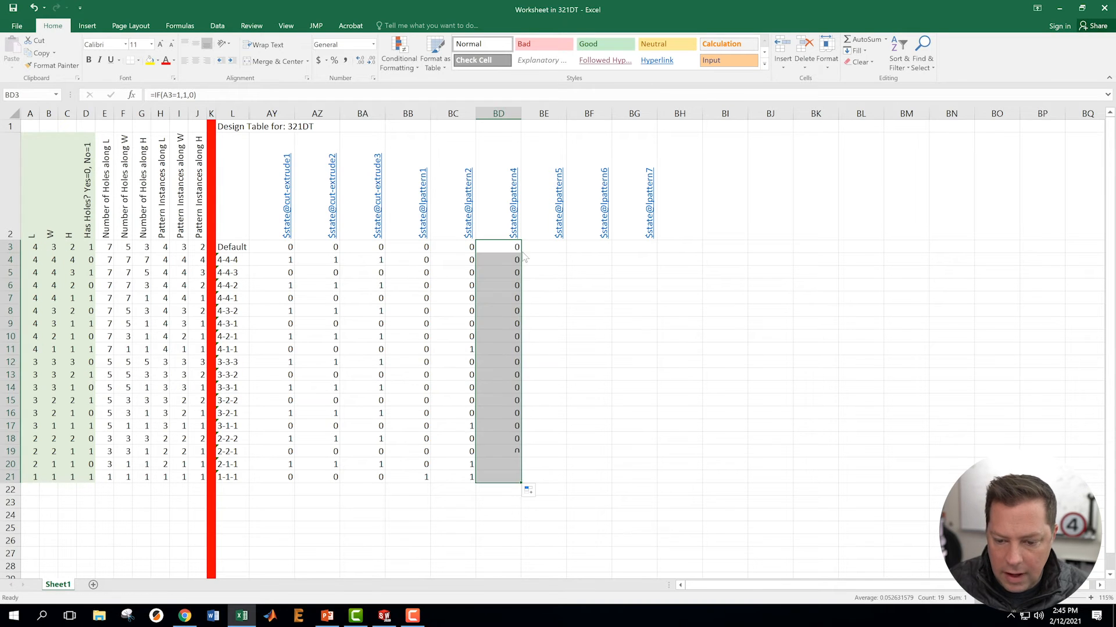
left_click(589, 372)
left_click(416, 477)
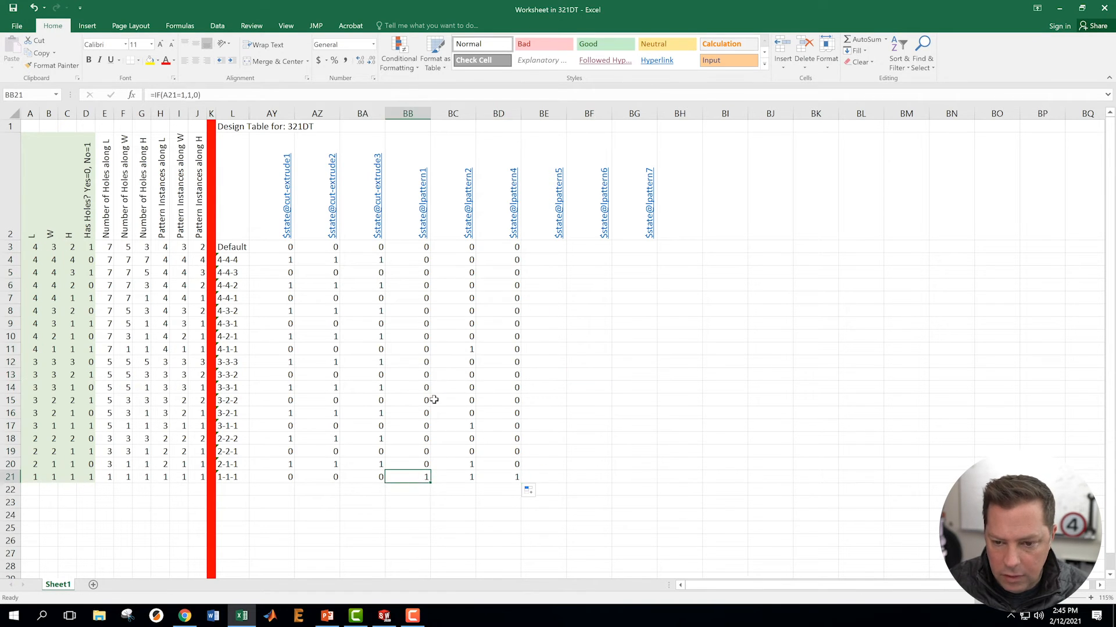
Enter the formula =IF(C3=1,1,0) in the Default row under $state@lpattern5, testing whether H equals 1.
left_click(546, 247)
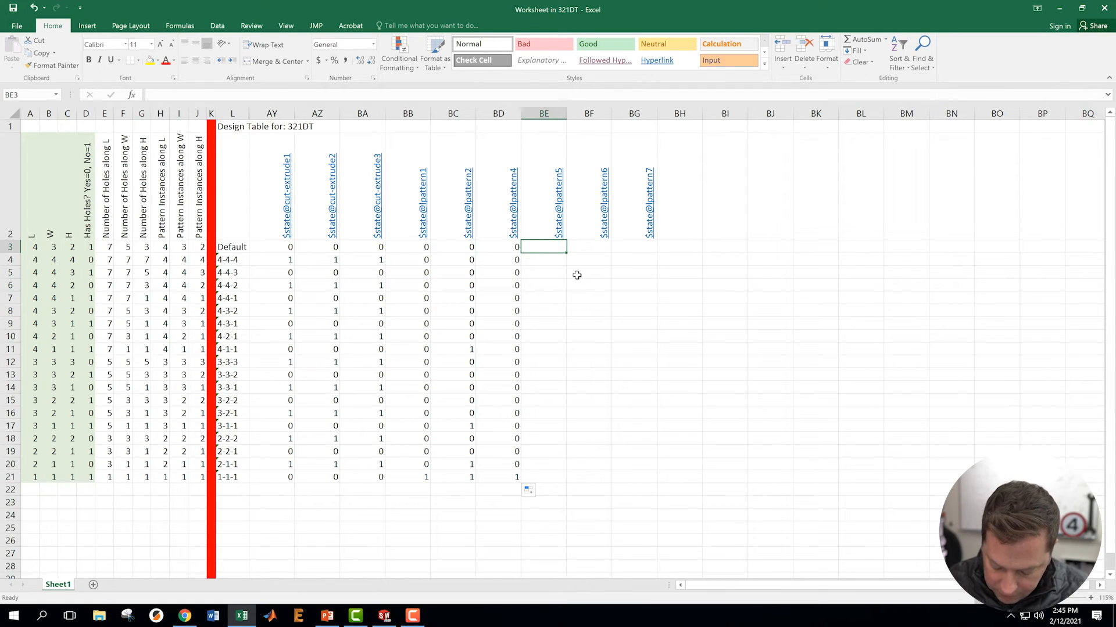
left_click(598, 281)
left_click(547, 247)
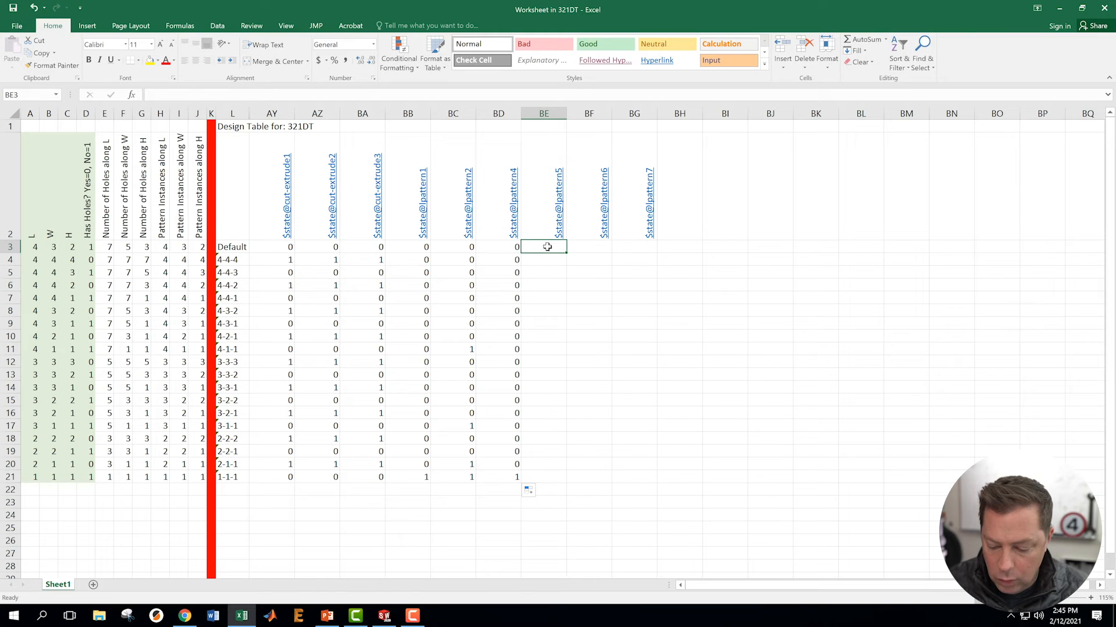
type("=if")
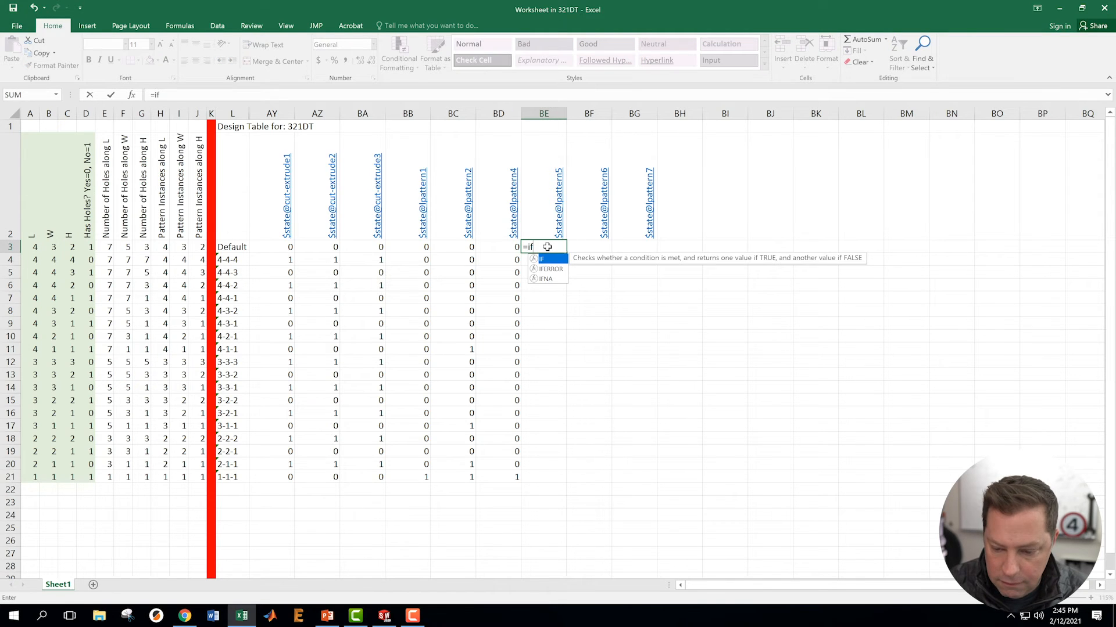
type("(")
left_click(68, 247)
type("=1")
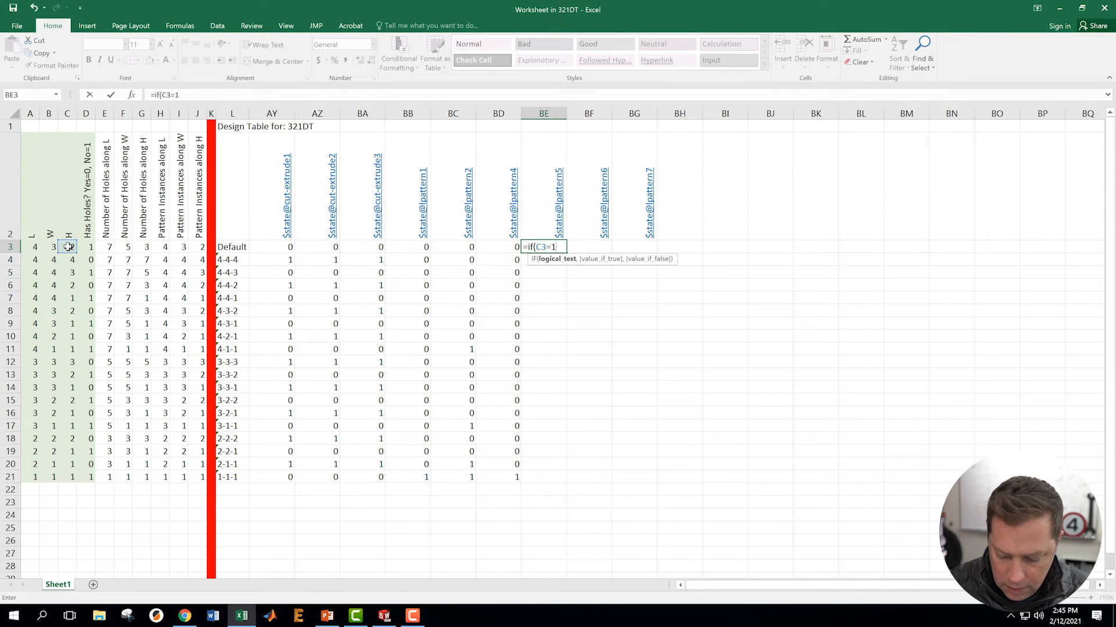
type(",1,0")
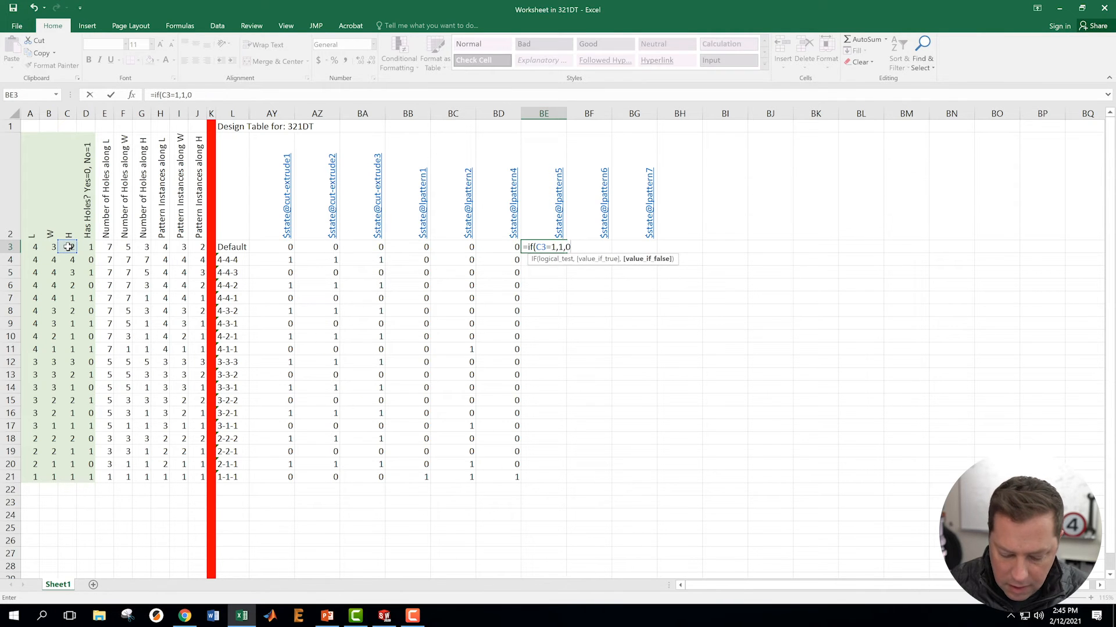
type(")")
key("Return")
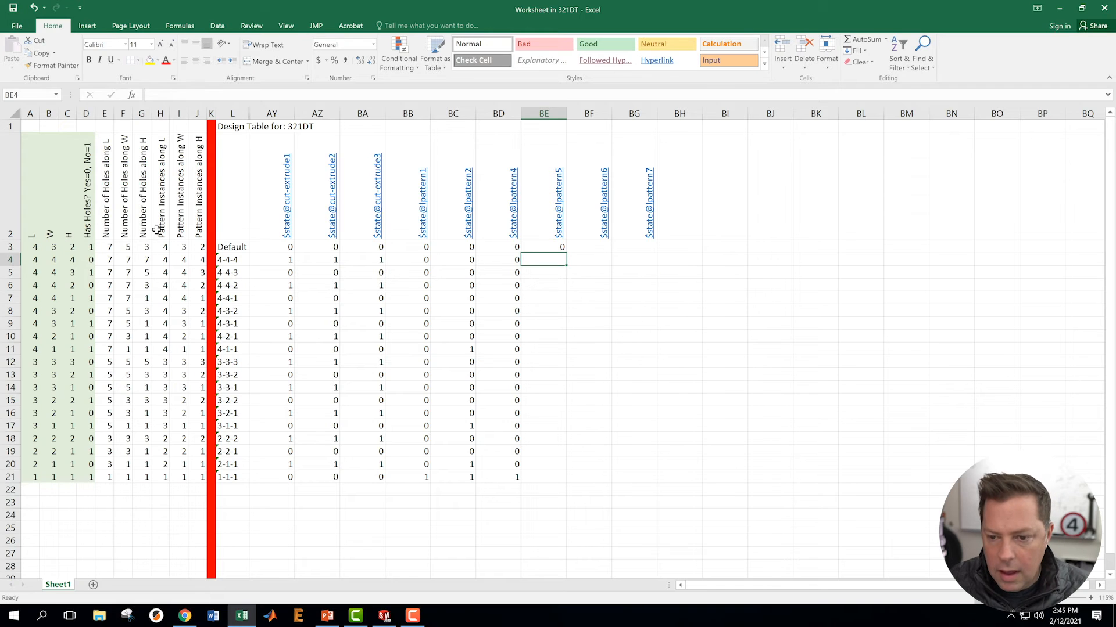
Fill the $state@lpattern5 formula down to the 1-1-1 row and check the 4-4-1 configuration's formula.
left_click(562, 247)
left_click_drag(565, 248, 570, 484)
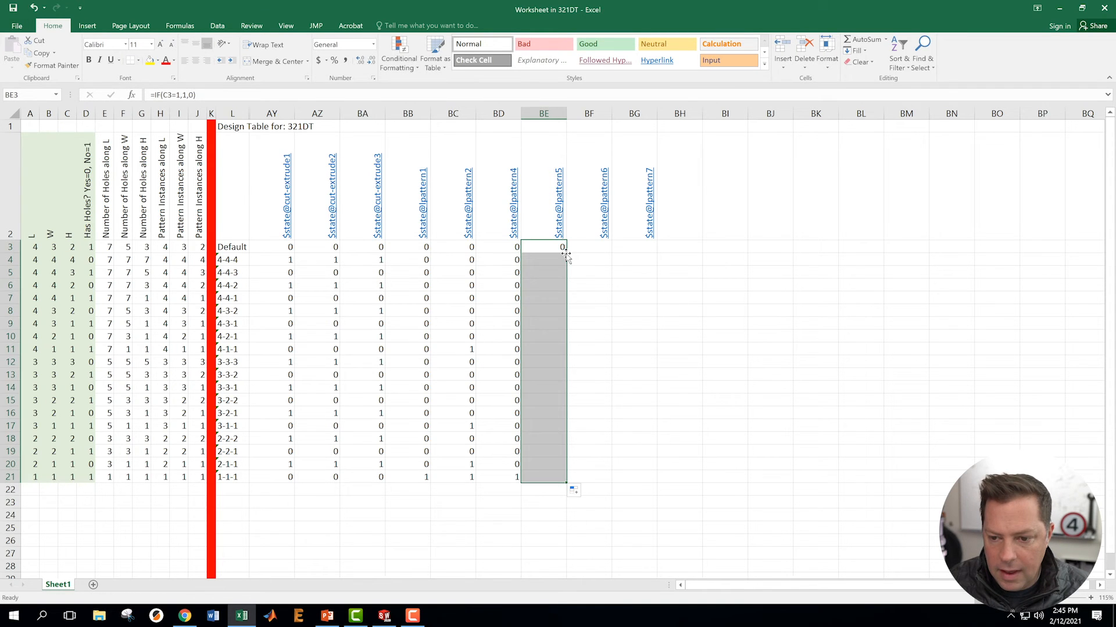
left_click(625, 347)
left_click(542, 298)
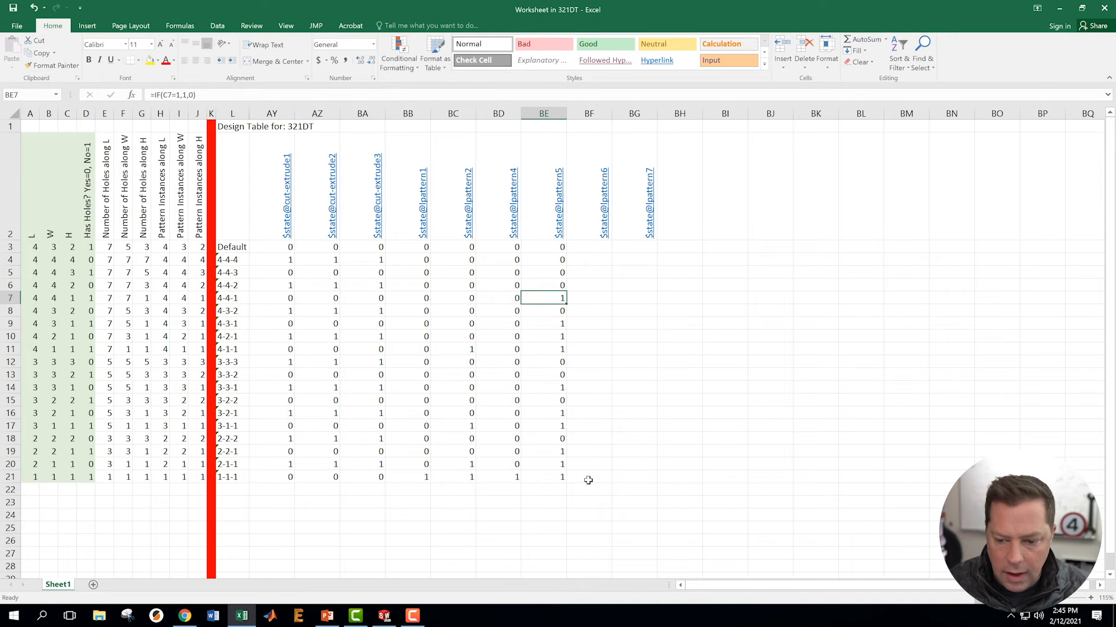
left_click(615, 487)
Enter the formula =IF(B3=1,1,0) in the Default row under $state@lpattern6, testing whether W equals 1.
left_click(586, 251)
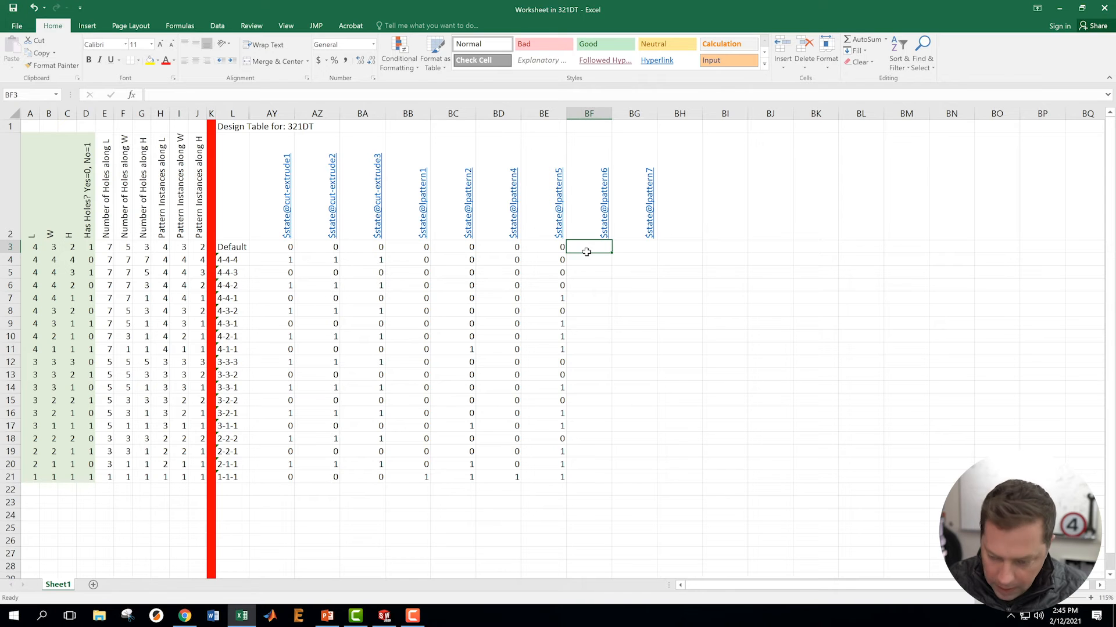
type("=")
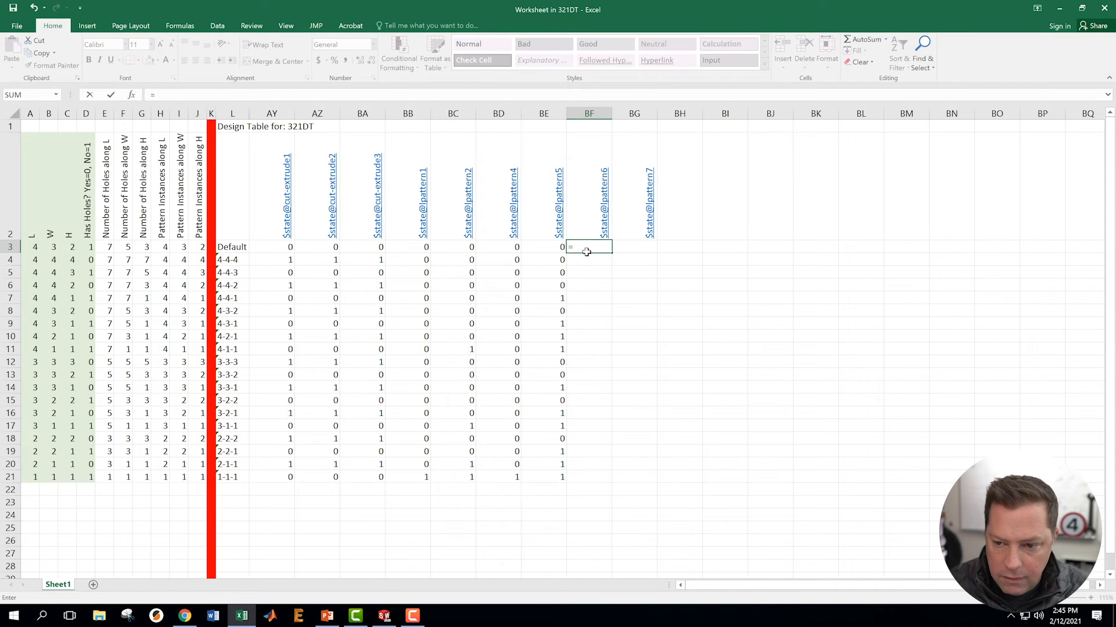
left_click(51, 247)
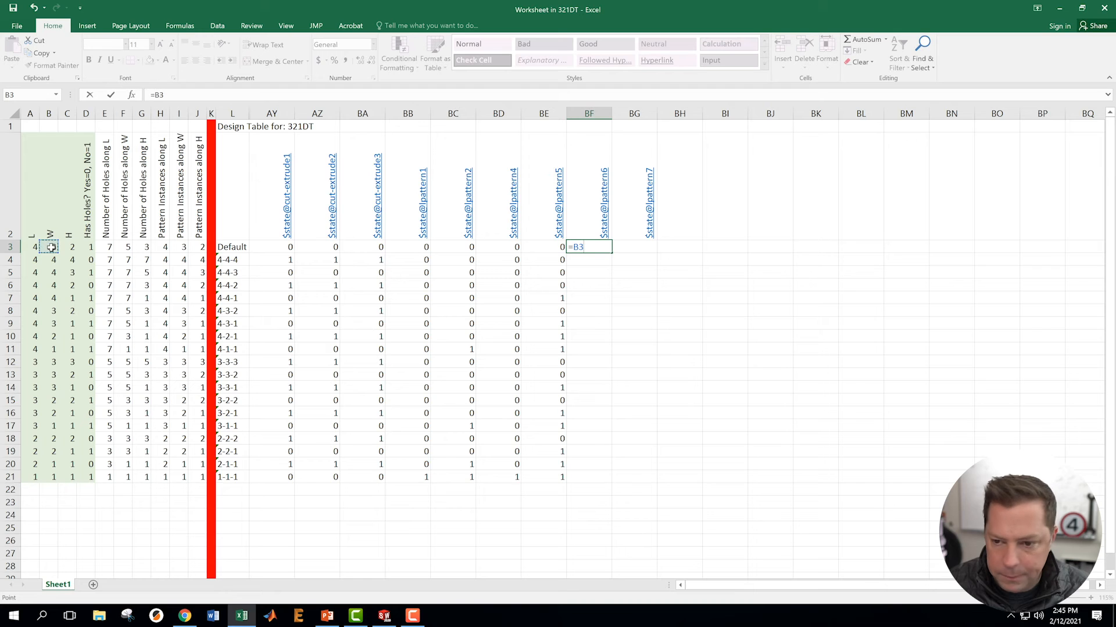
key("BackSpace")
key("BackSpace")
type("if(")
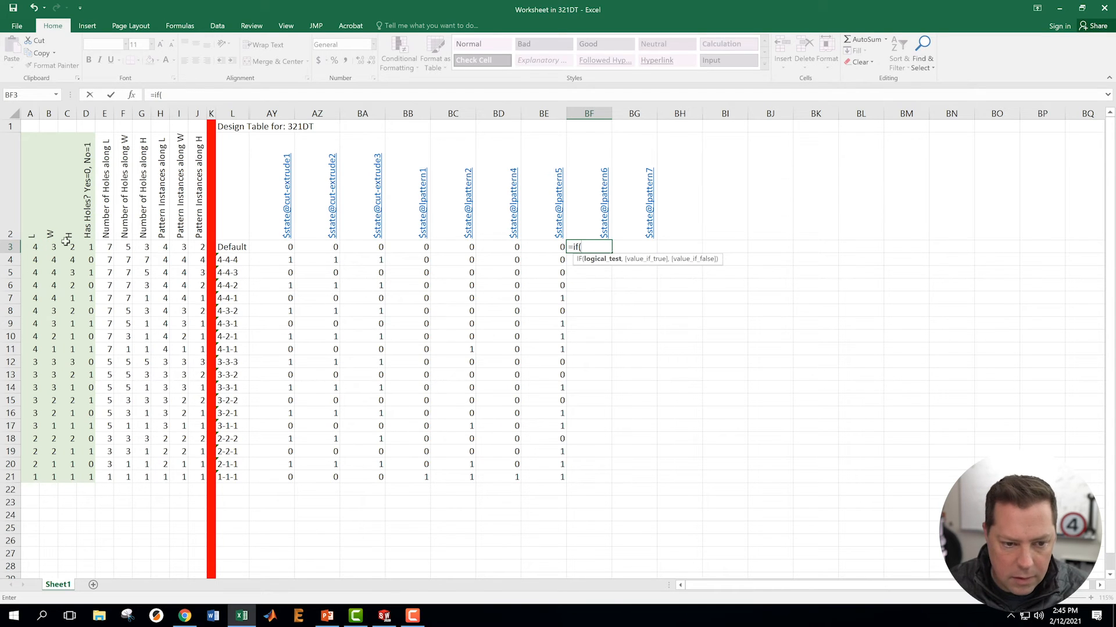
left_click(47, 248)
type("=1")
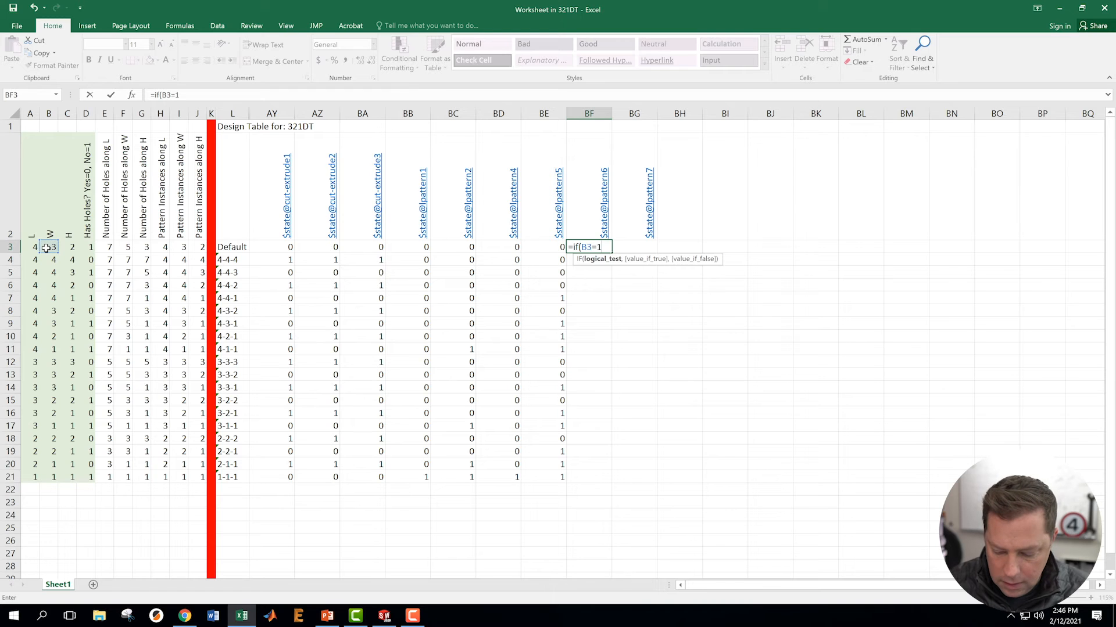
type(",1,0")
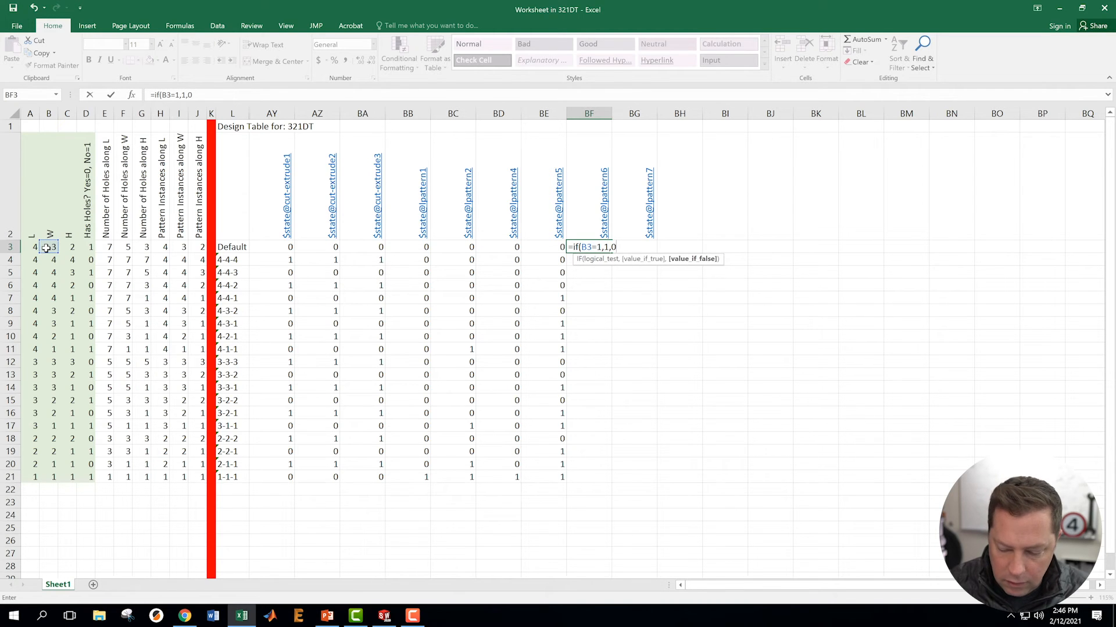
type(")")
key("Return")
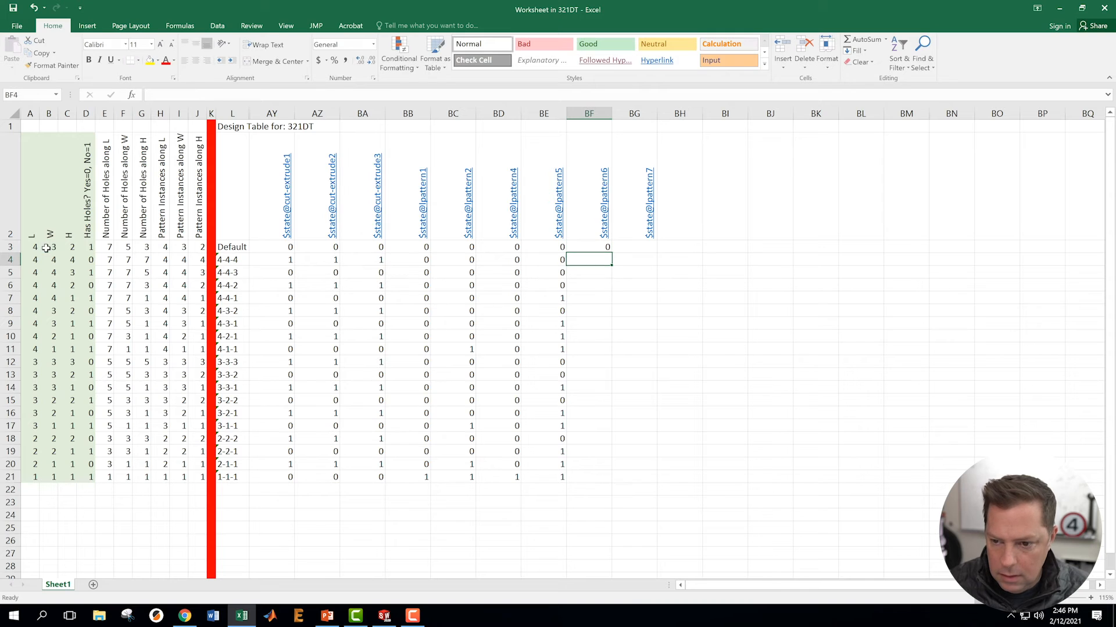
Fill the $state@lpattern6 formula down to the 1-1-1 row.
left_click(587, 237)
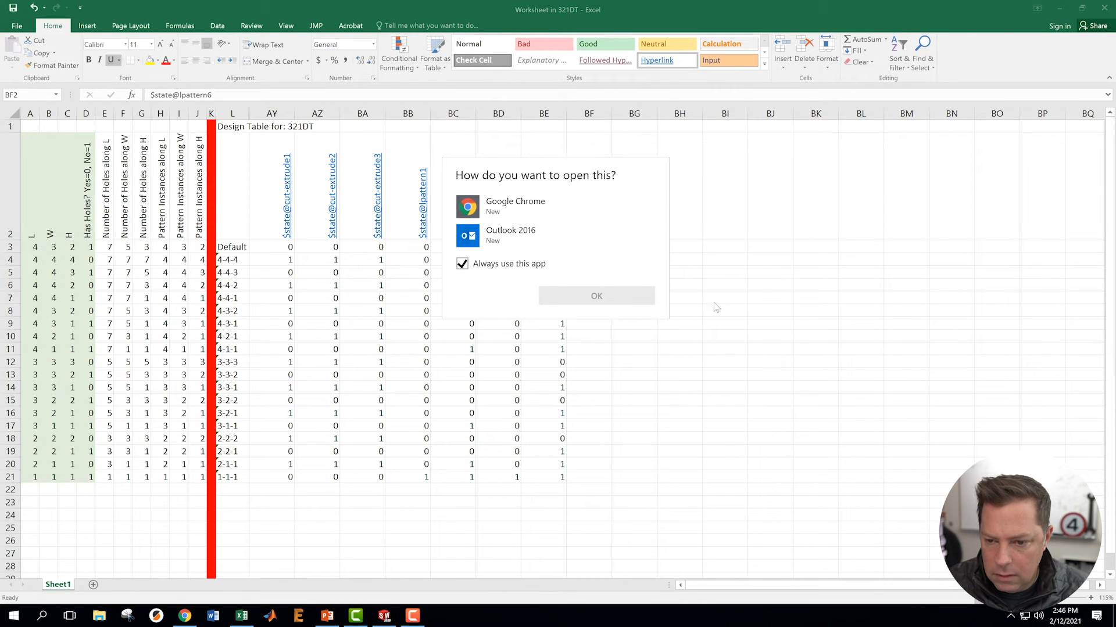
left_click(731, 298)
left_click(600, 249)
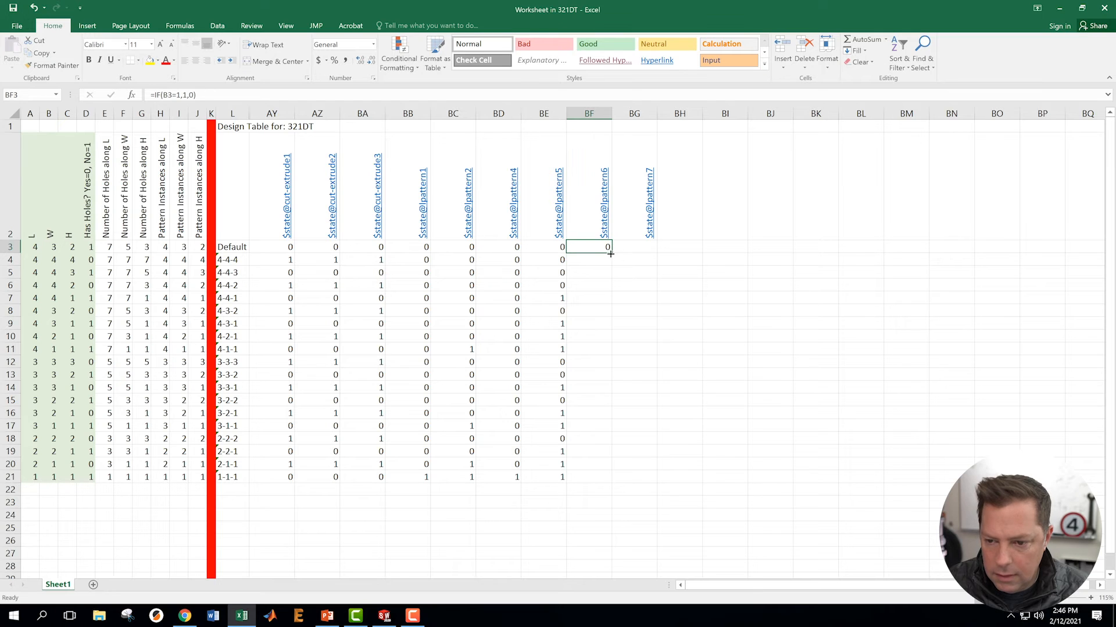
double_click(610, 253)
left_click(684, 293)
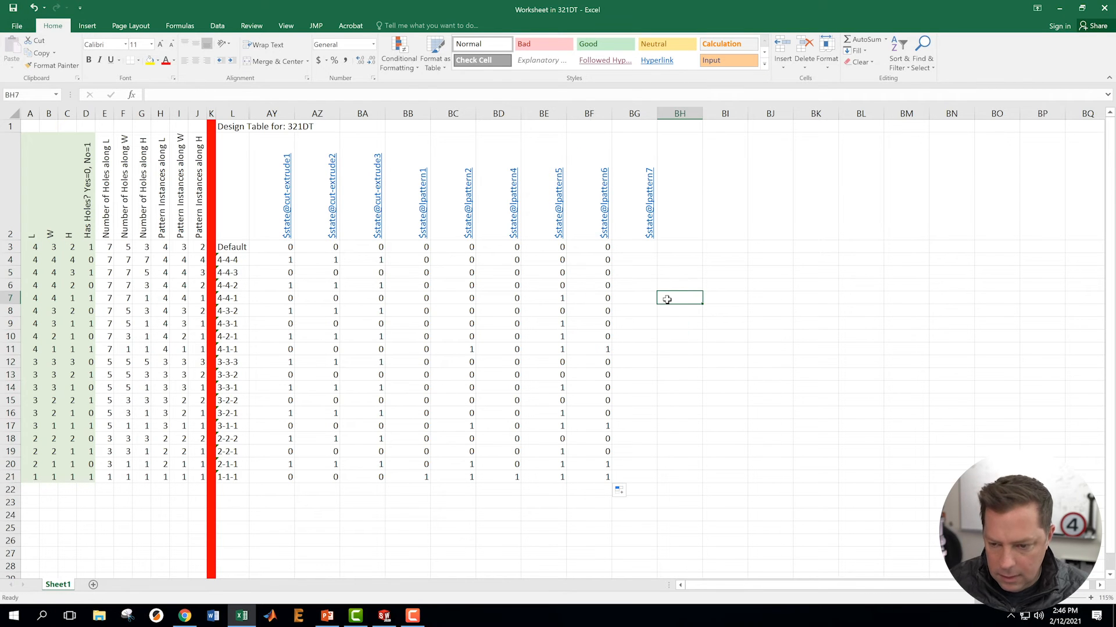
Enter the formula =IF(C3=1,1,0) in the Default row under $state@lpattern7, testing whether H equals 1.
left_click(636, 247)
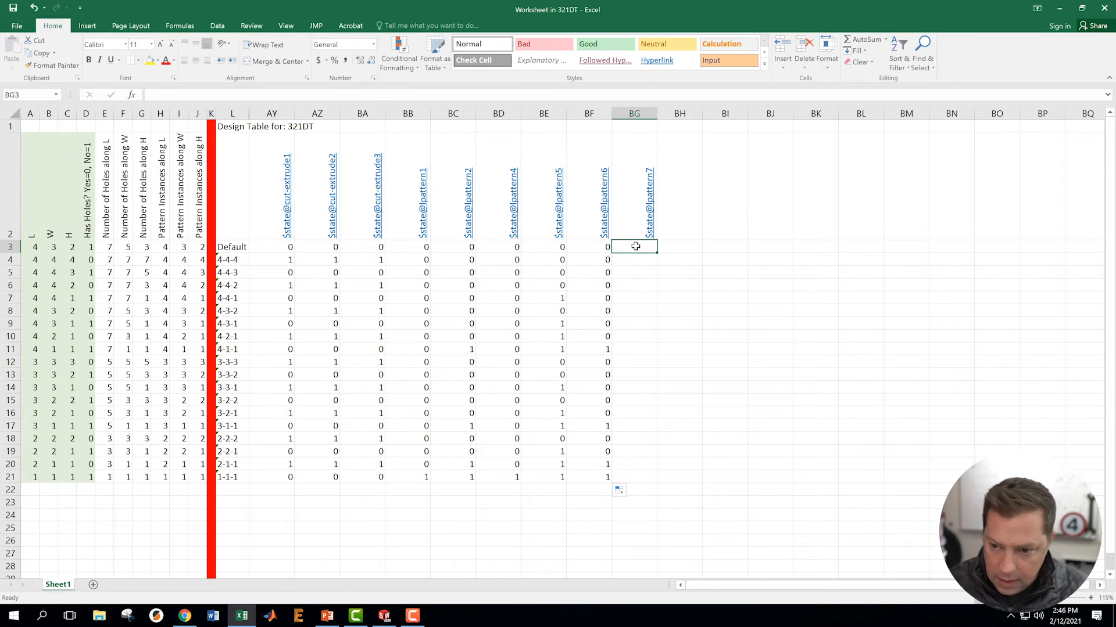
type("=if(")
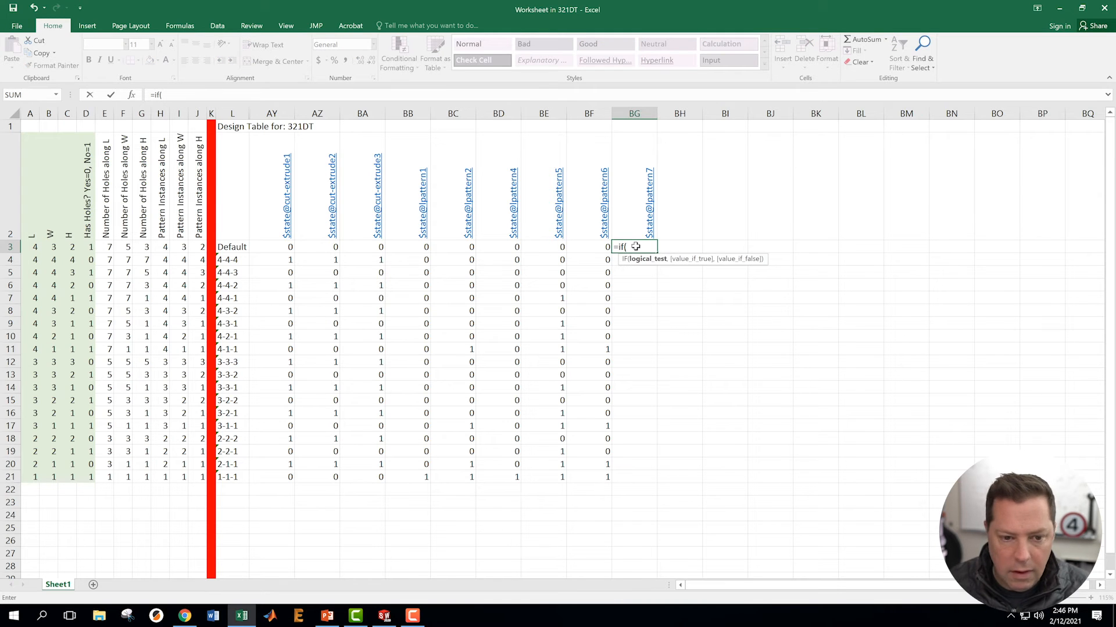
left_click(67, 247)
type("=1")
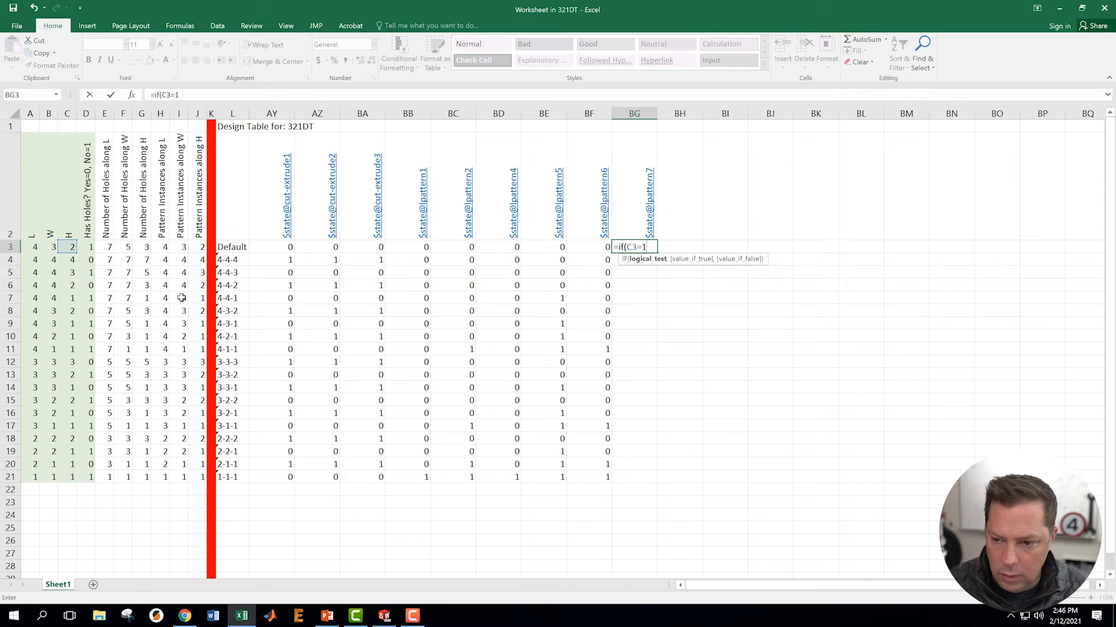
type(",")
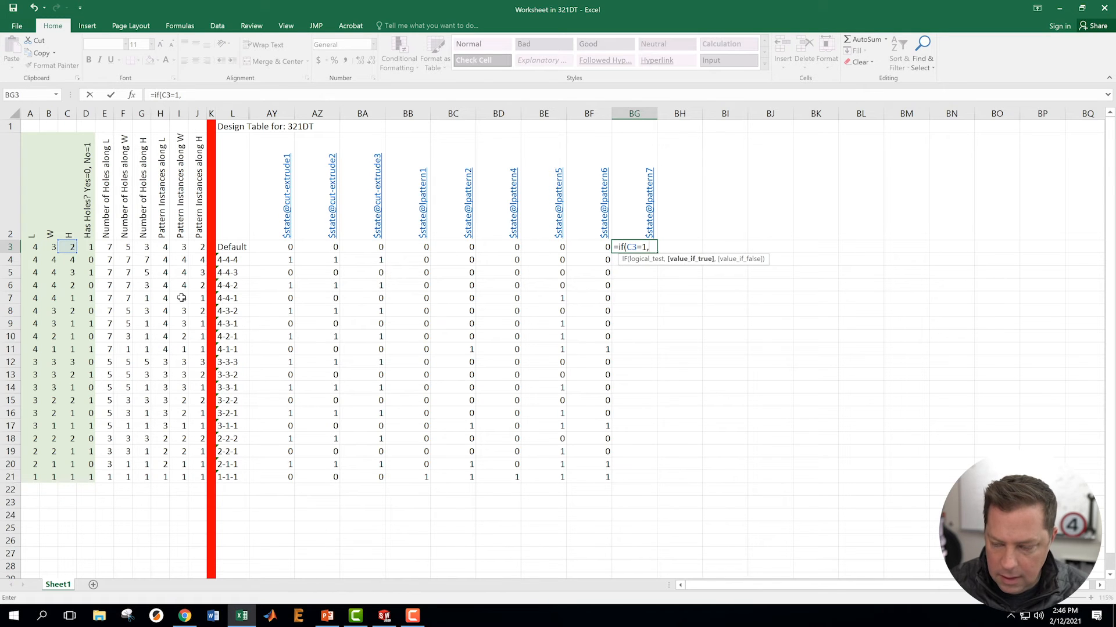
type("1,0")
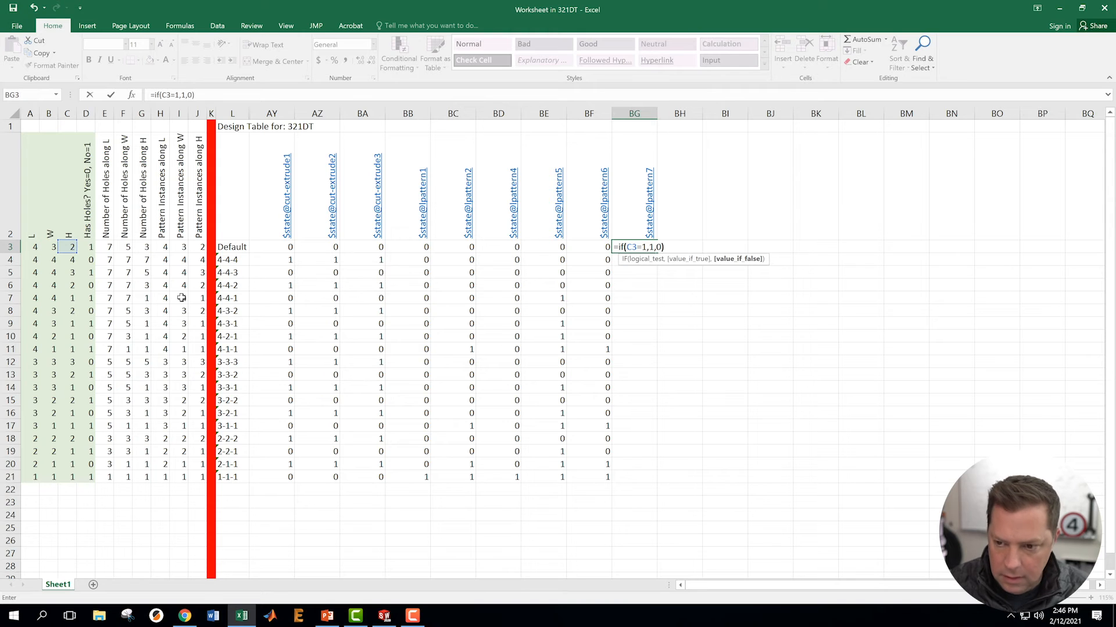
key("Return")
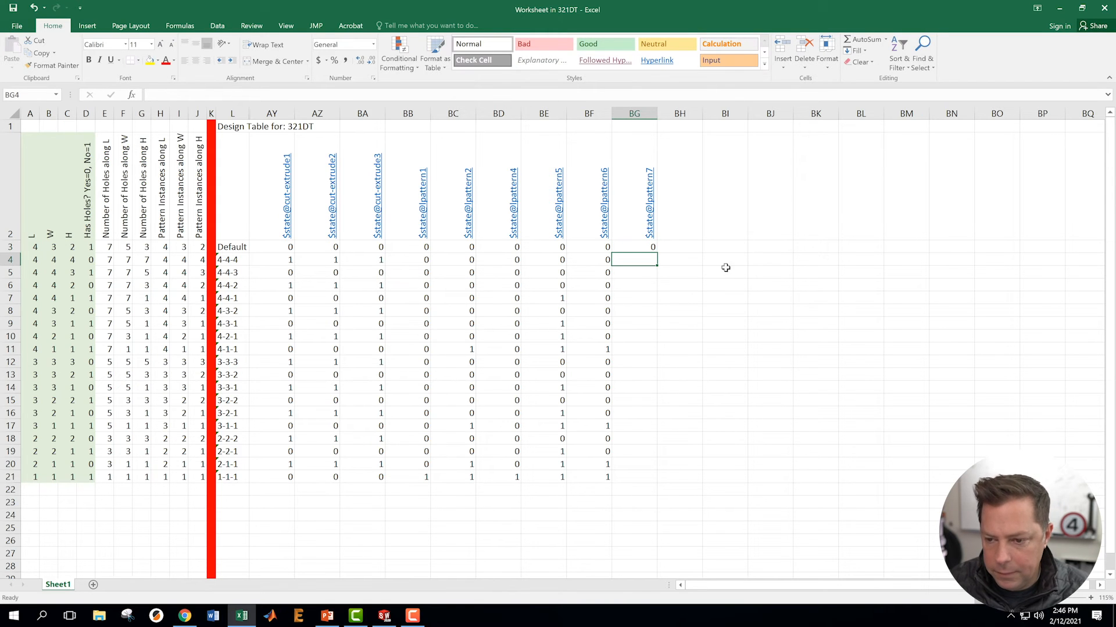
Fill the $state@lpattern7 formula down to the 1-1-1 row.
left_click(636, 246)
double_click(656, 253)
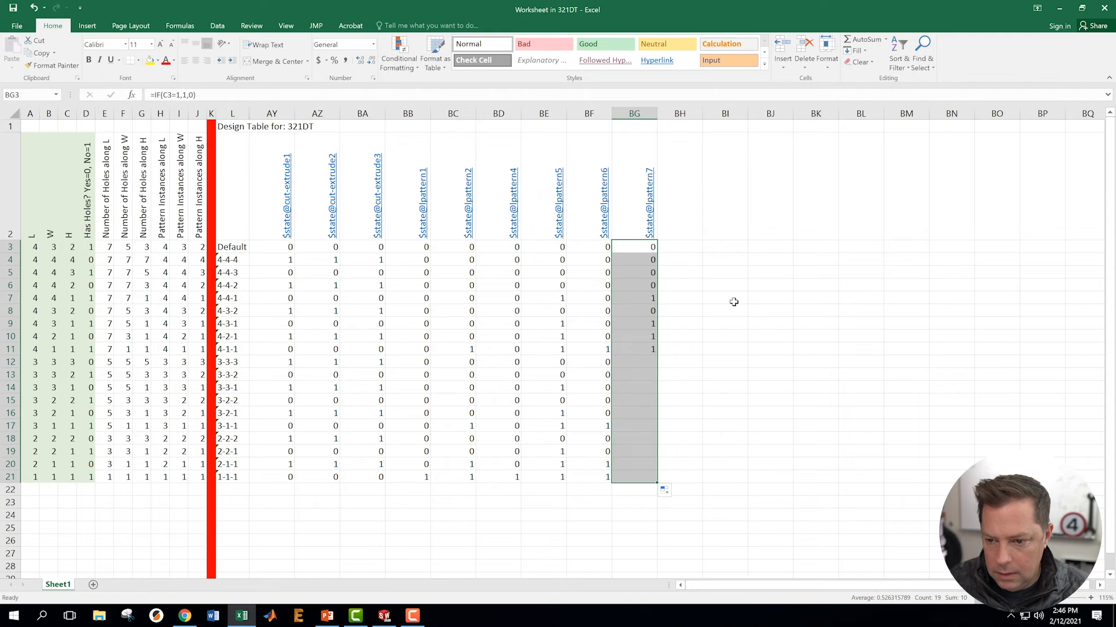
left_click(763, 323)
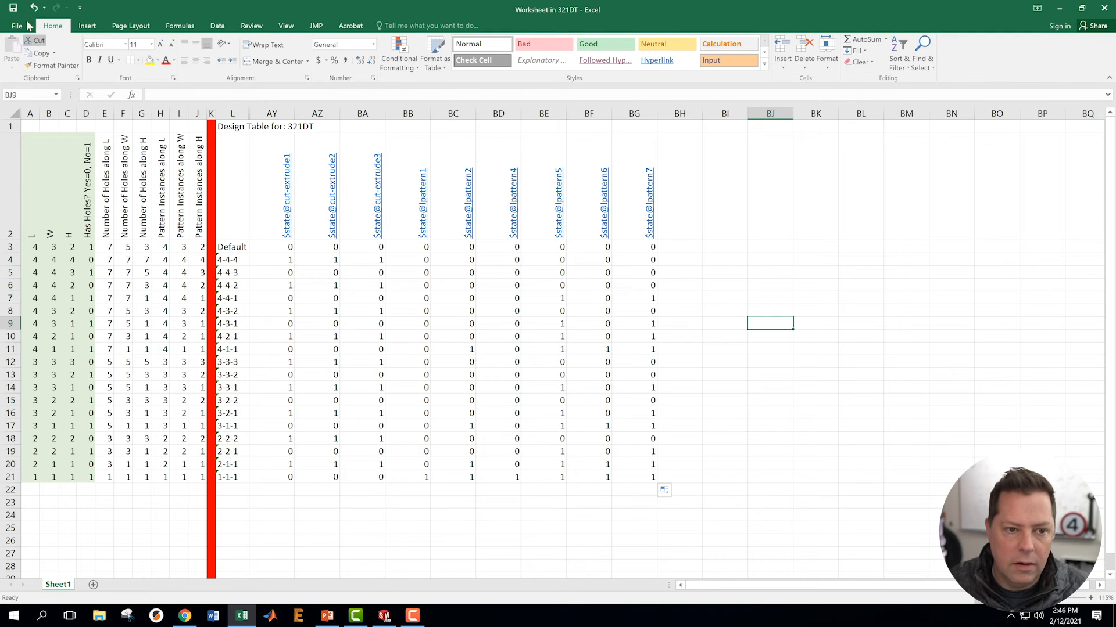
Set the Has Holes value to 1 for every configuration and close the design table to return to SOLIDWORKS.
left_click(85, 247)
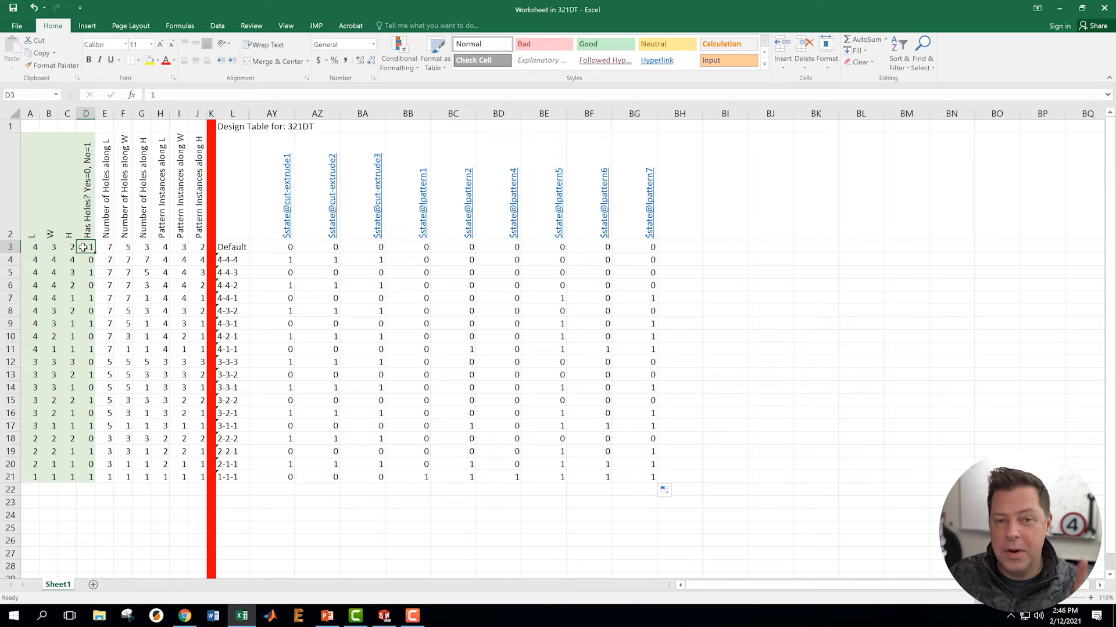
left_click_drag(95, 254, 87, 481)
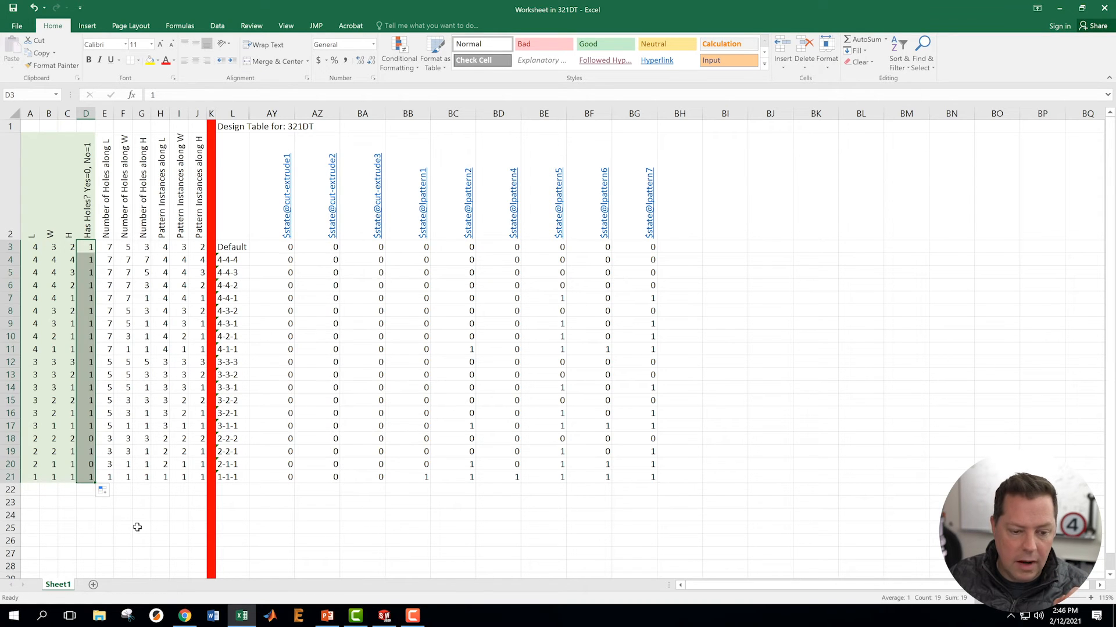
left_click(135, 526)
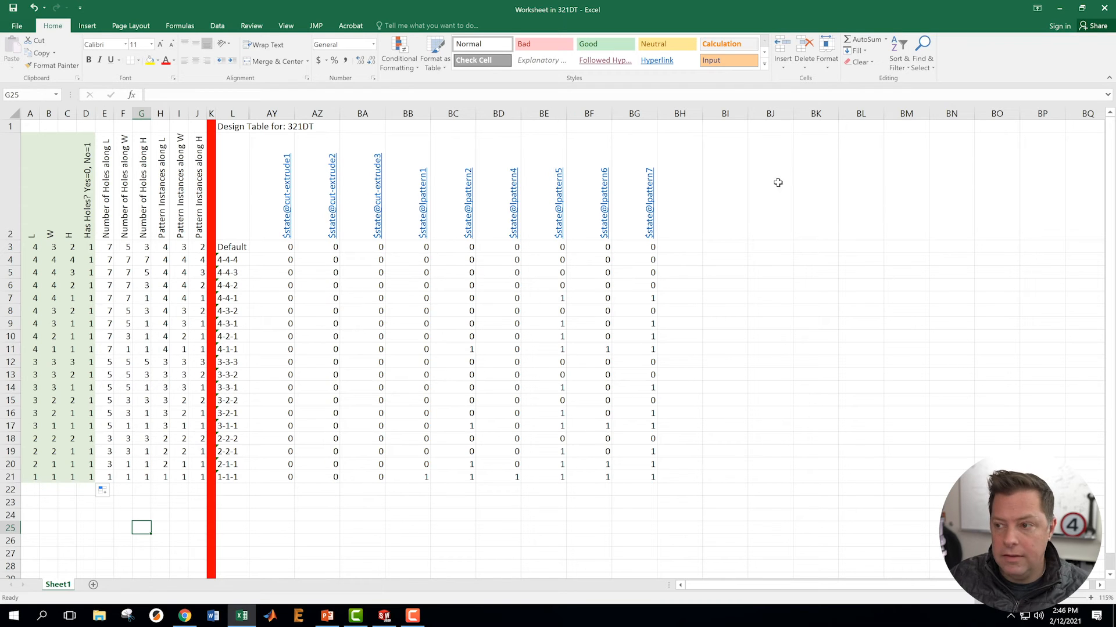
left_click(1104, 8)
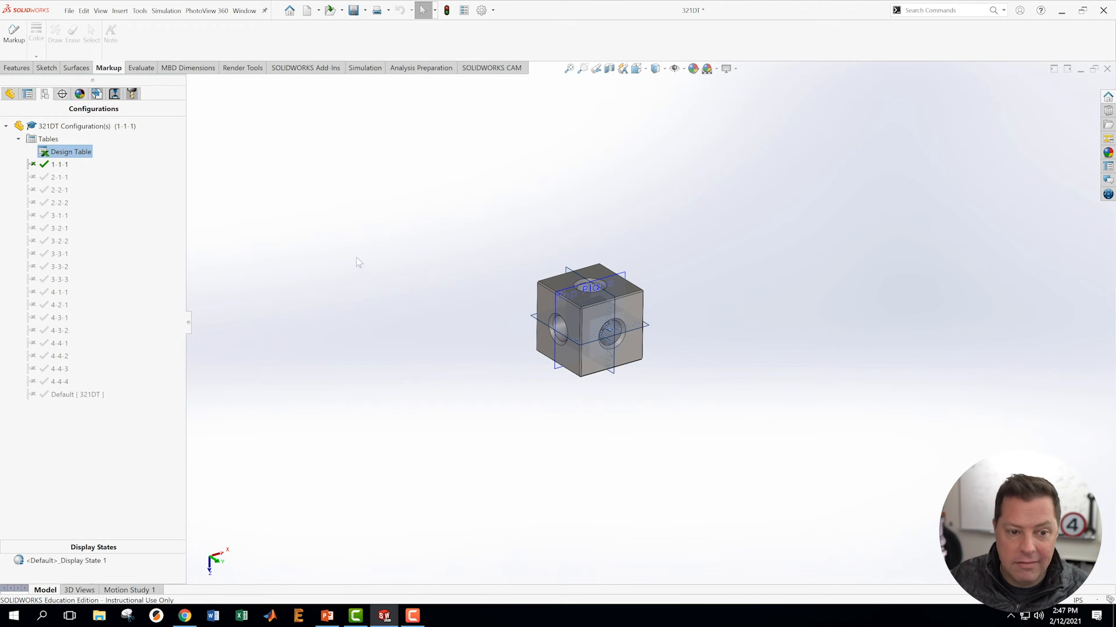
Activate the 2-1-1 configuration, switch back to 1-1-1, and examine which linear patterns are suppressed in its feature tree.
double_click(41, 177)
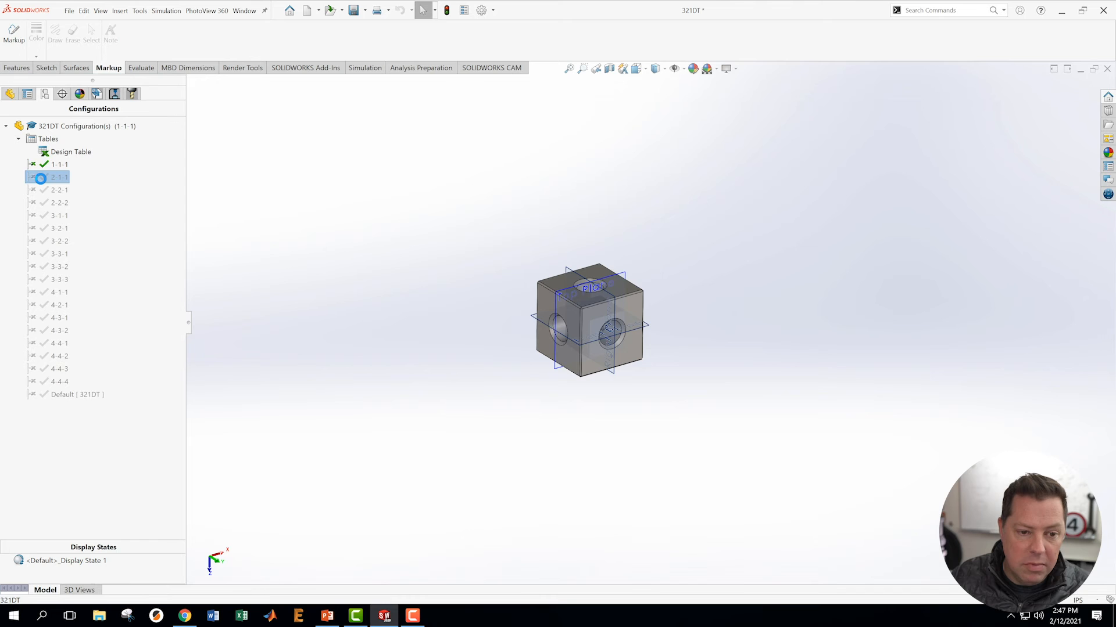
double_click(58, 165)
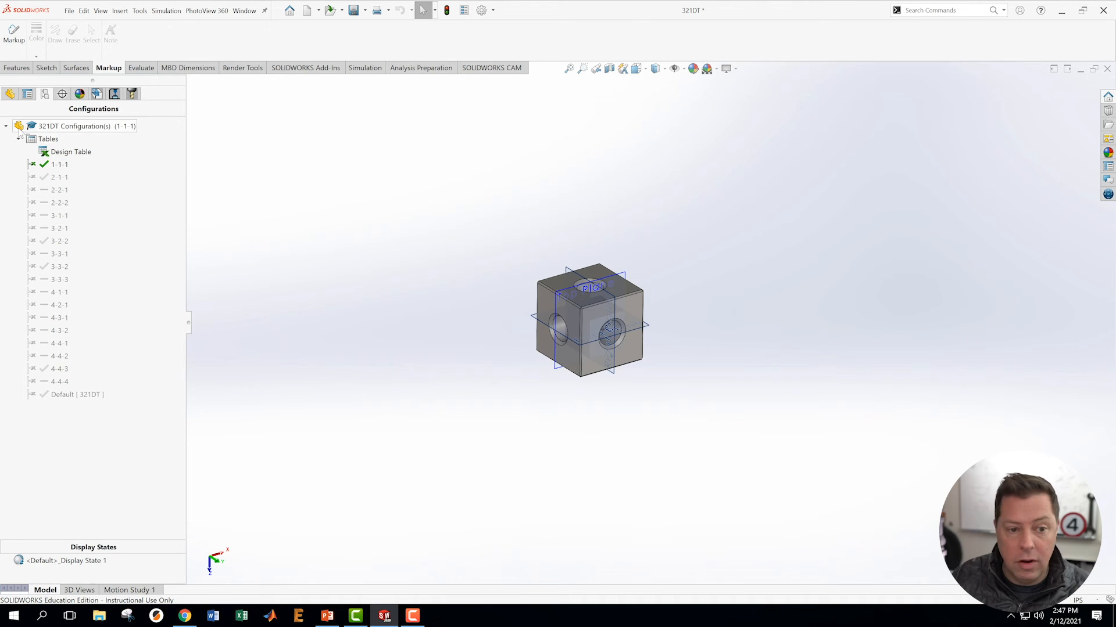
left_click(10, 94)
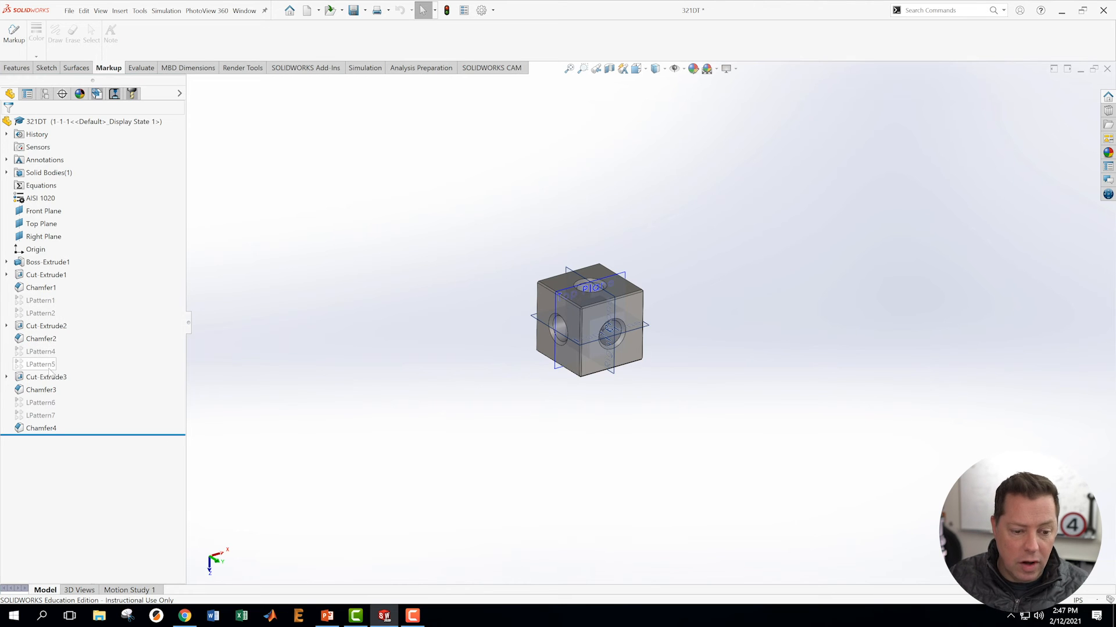
mouse_move(40, 303)
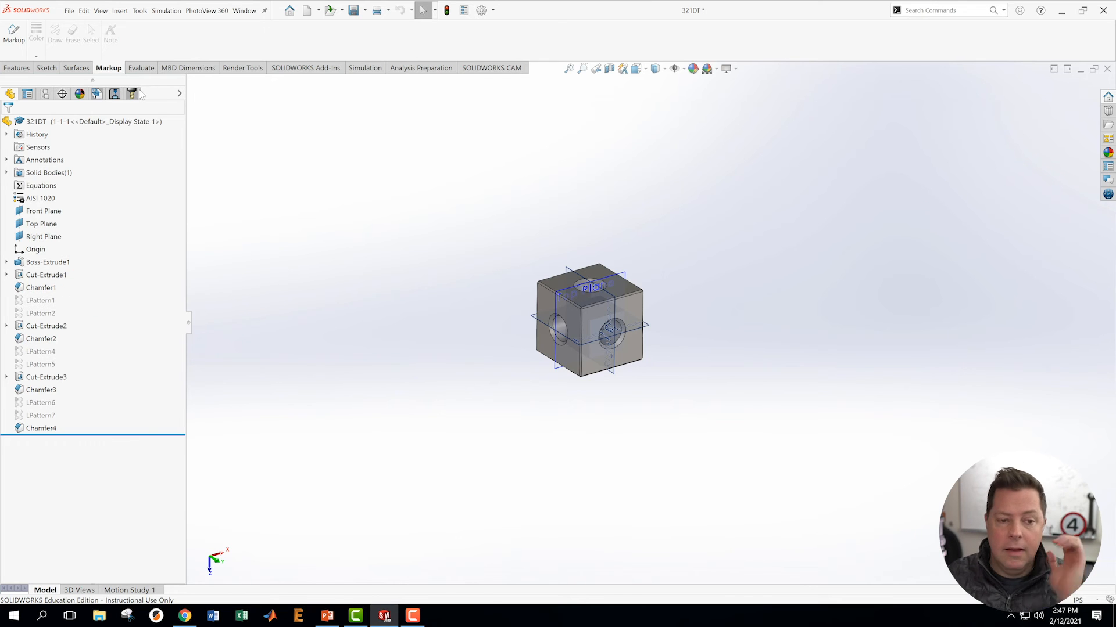
left_click(44, 95)
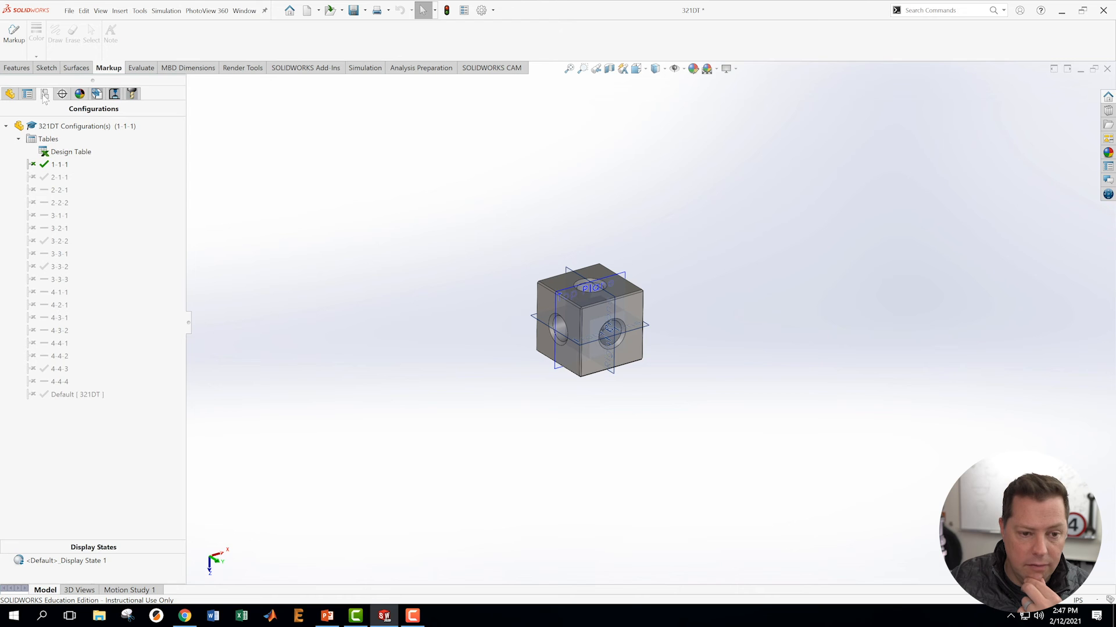
Activate the 2-1-1, 2-2-1 and 4-1-1 configurations in turn and examine which features are suppressed in the feature tree.
double_click(59, 177)
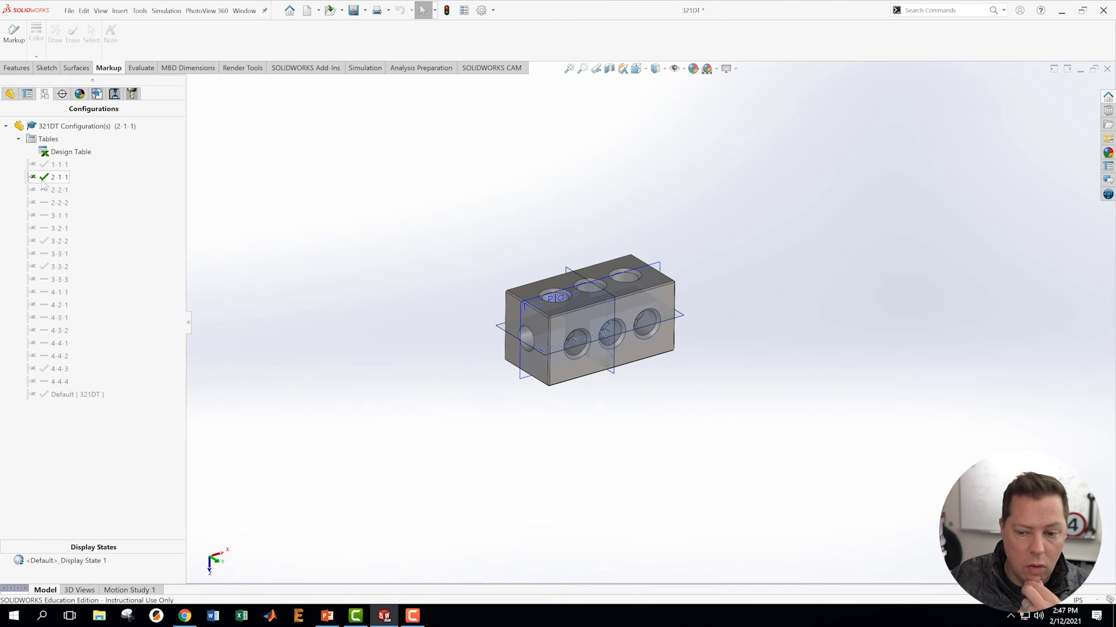
left_click(11, 94)
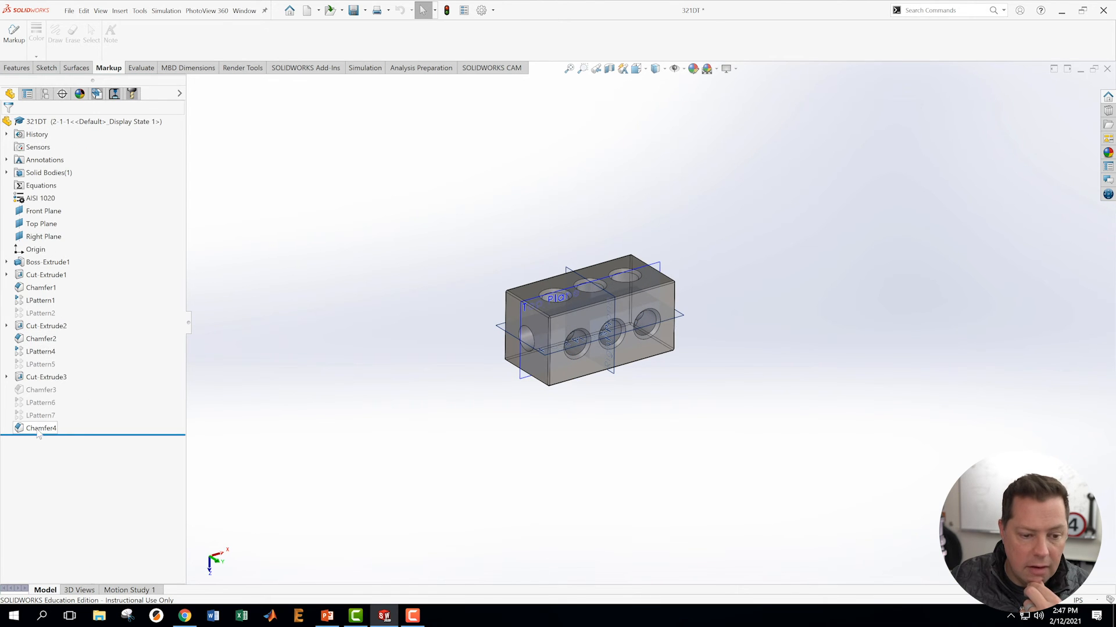
left_click(46, 96)
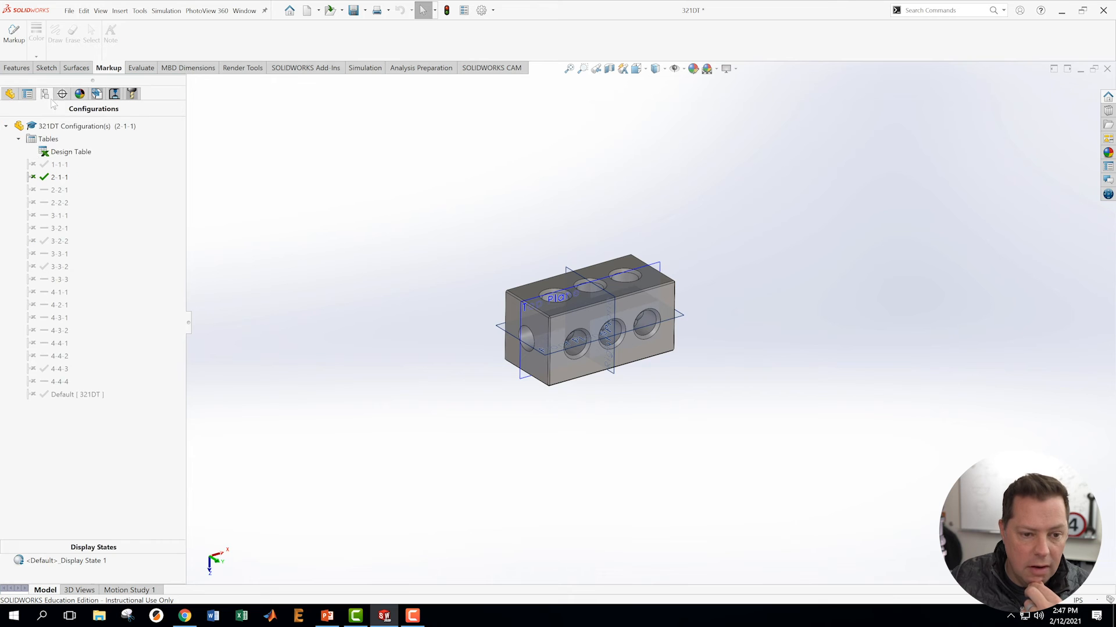
double_click(58, 190)
left_click(10, 94)
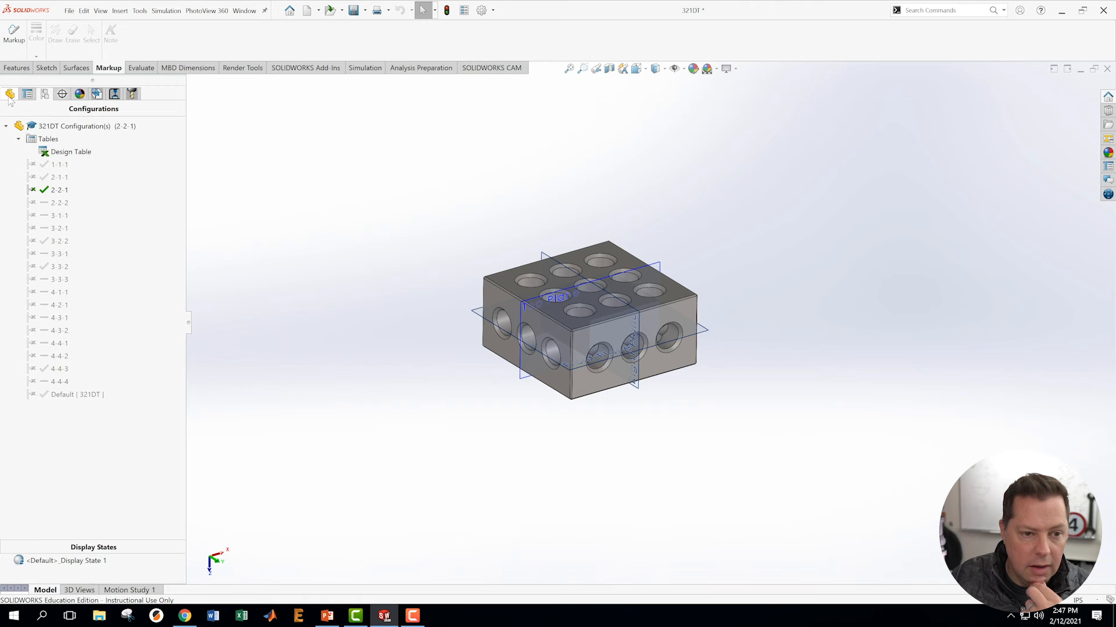
left_click(45, 94)
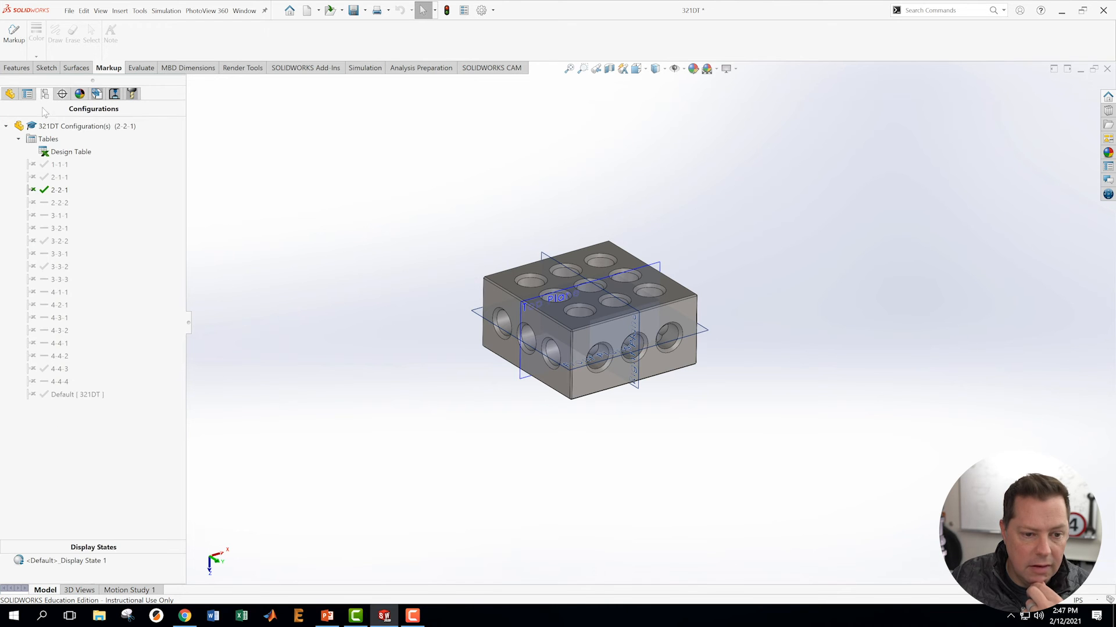
double_click(55, 292)
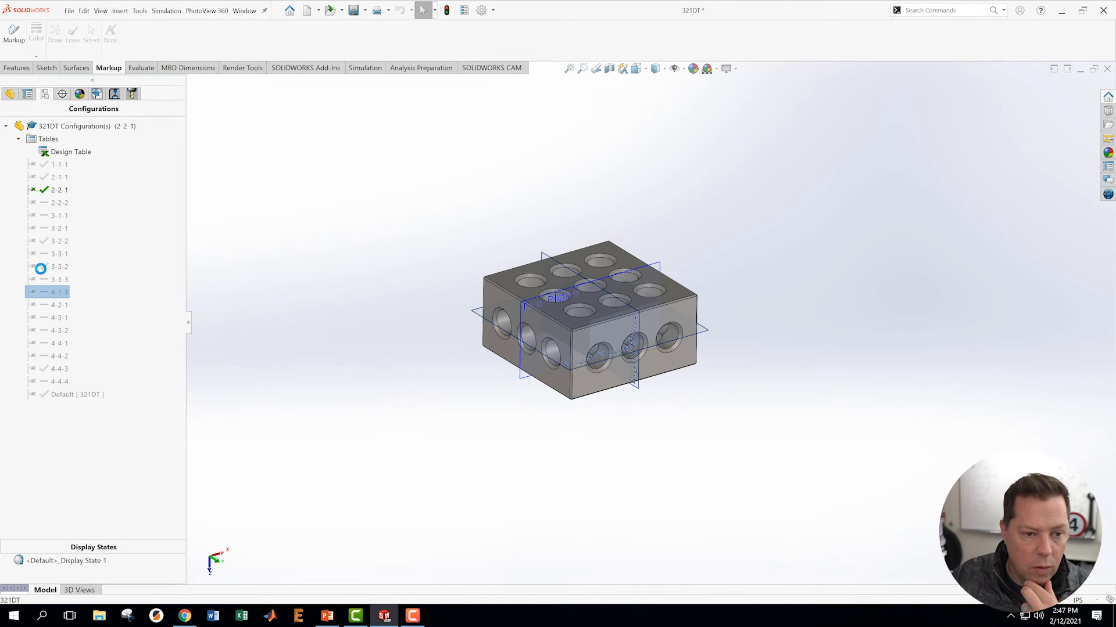
left_click(10, 94)
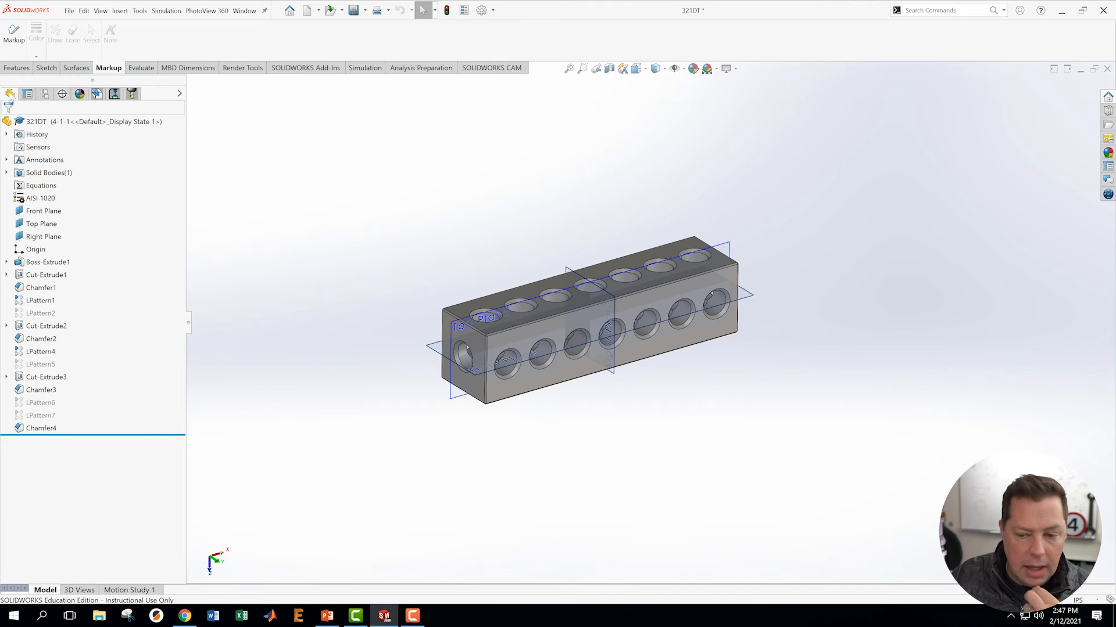
left_click(45, 94)
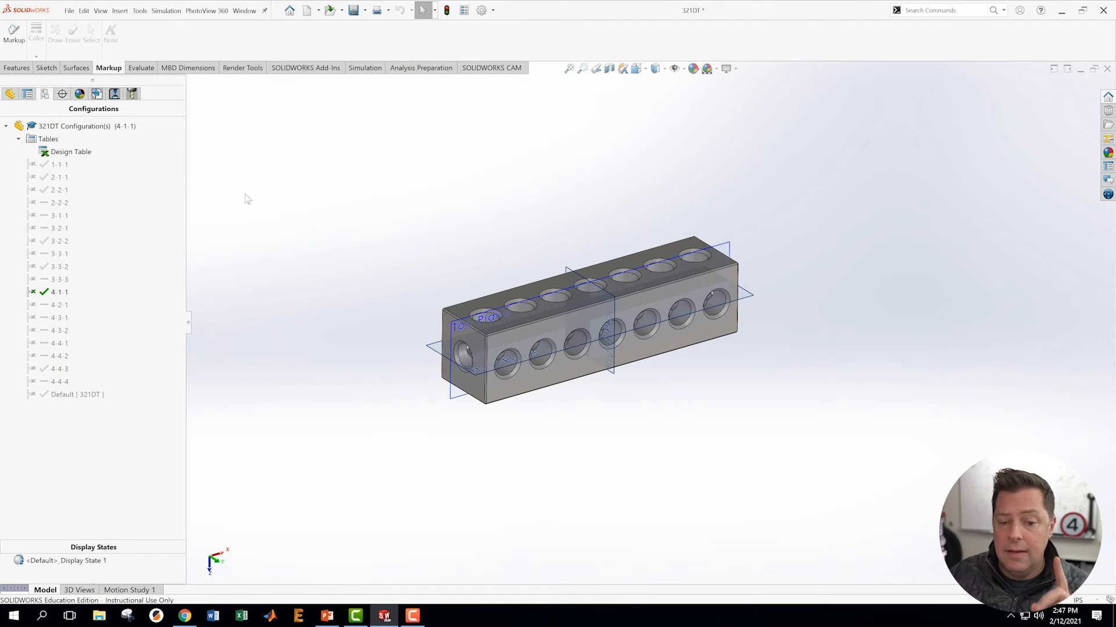
Open the design table for editing in Excel and select the Default row's cell under $state@lpattern1.
right_click(60, 152)
left_click(82, 183)
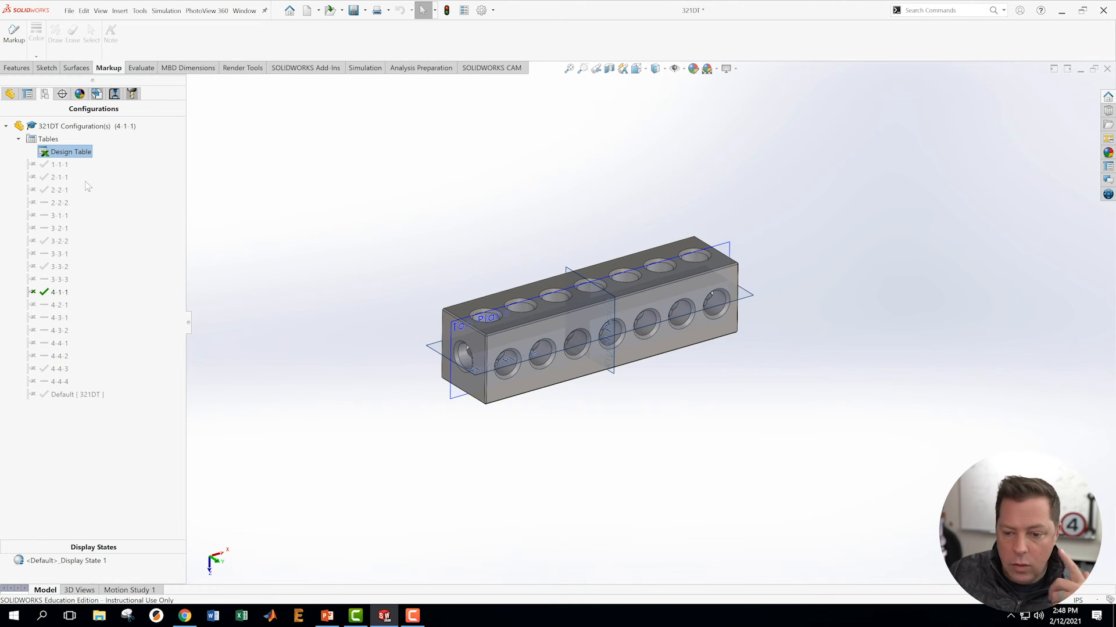
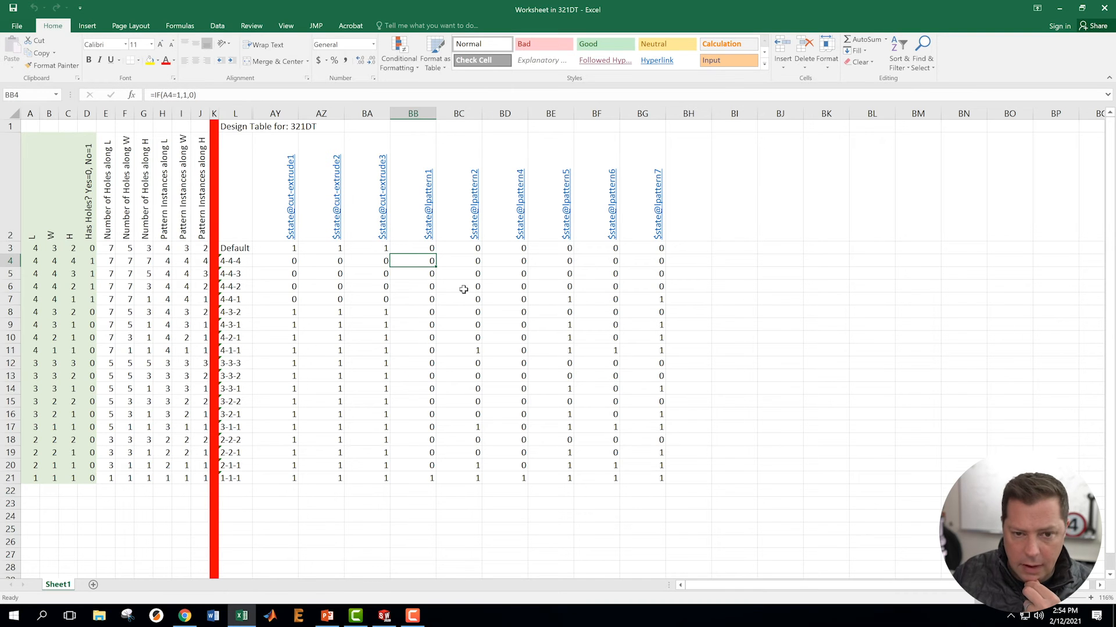
key("Up")
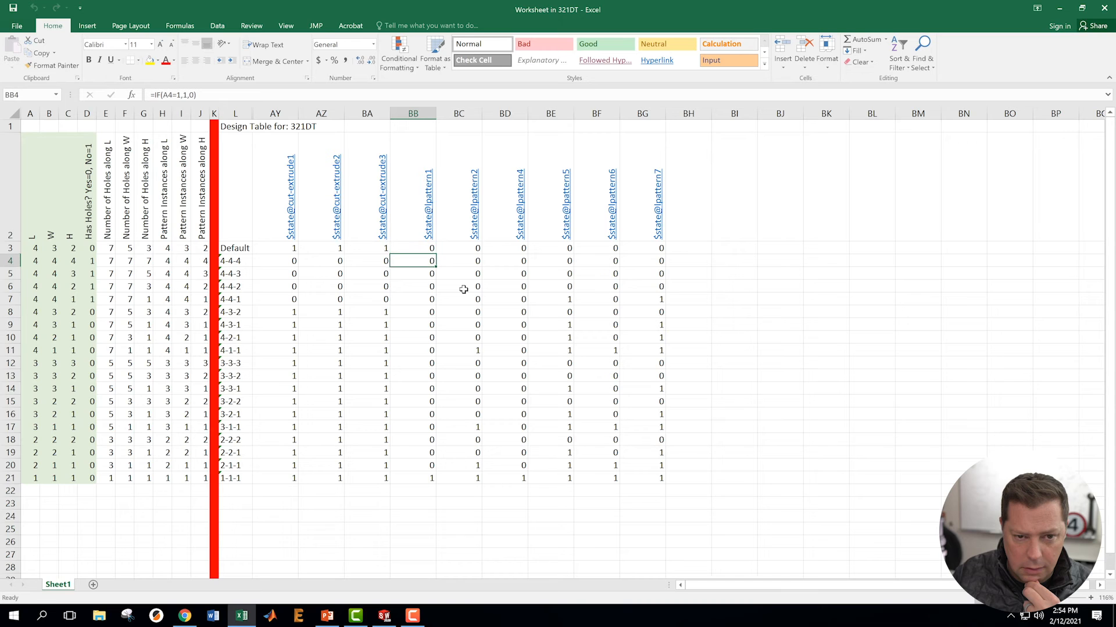
key("Down")
key("Up")
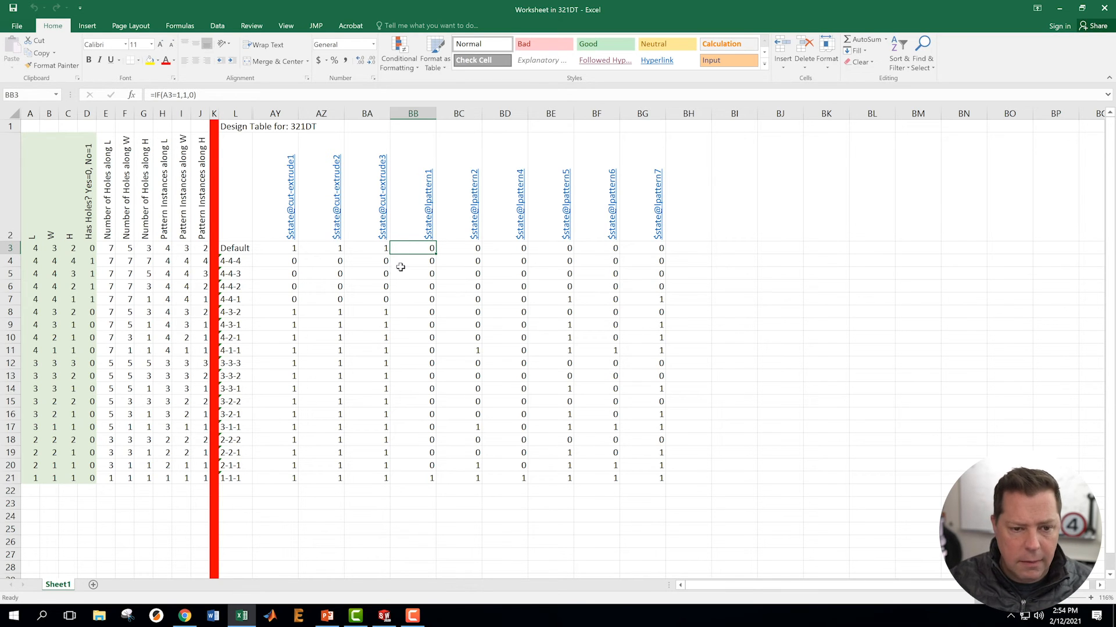
left_click(165, 95)
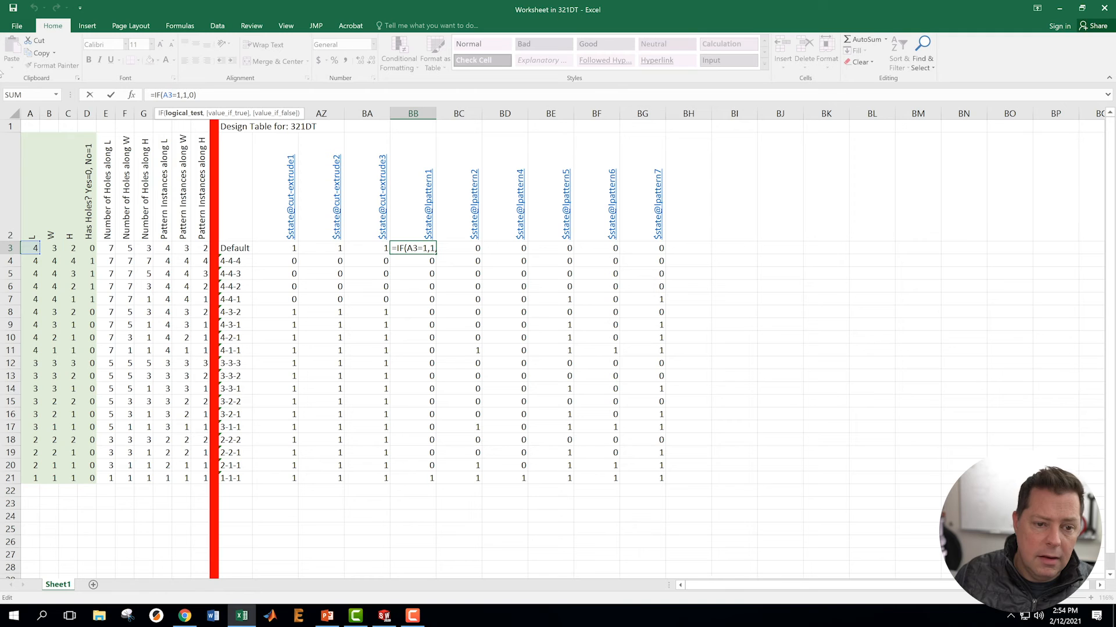
left_click(87, 113)
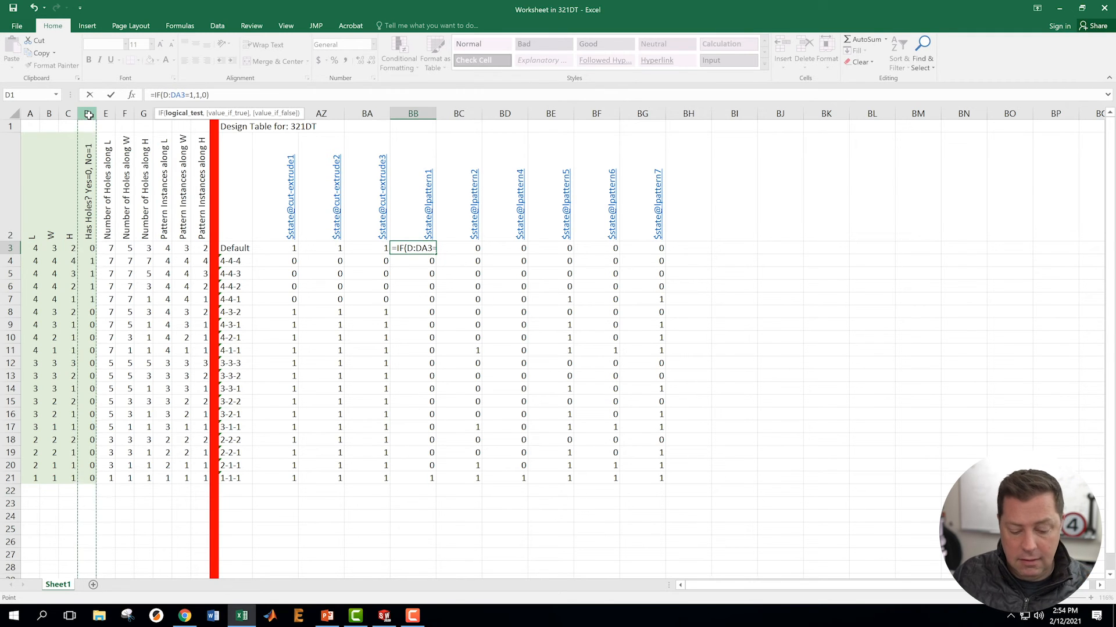
key("Escape")
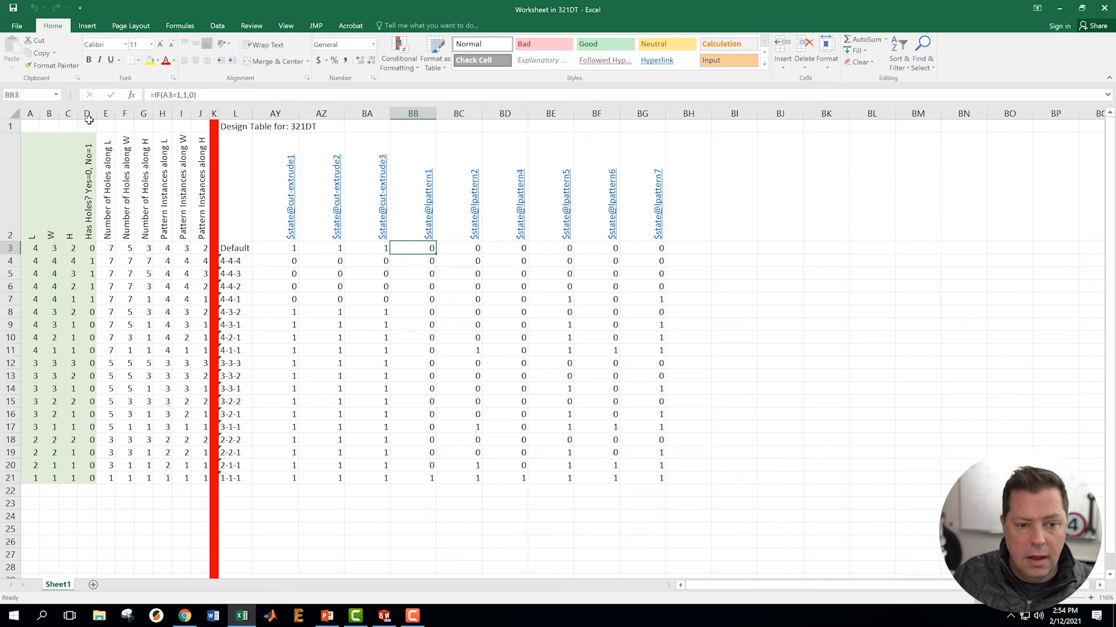
Change the Default row's $state@lpattern1 formula to =IF(OR(A3=1,D3=1),1,0) so it also tests the Has Holes value.
left_click(411, 276)
left_click(419, 249)
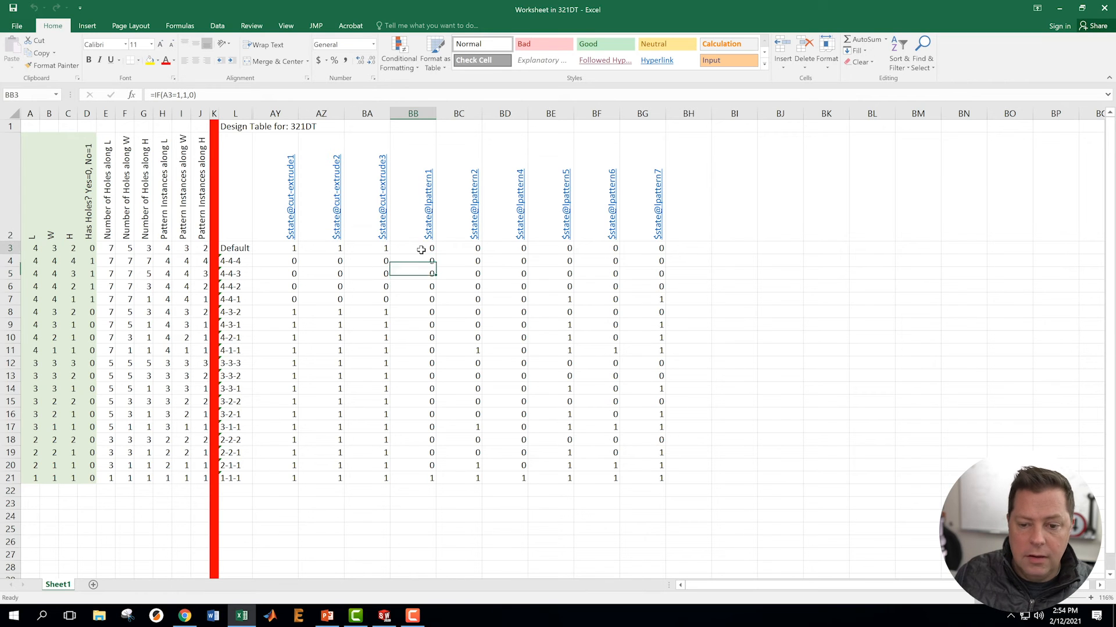
left_click(164, 94)
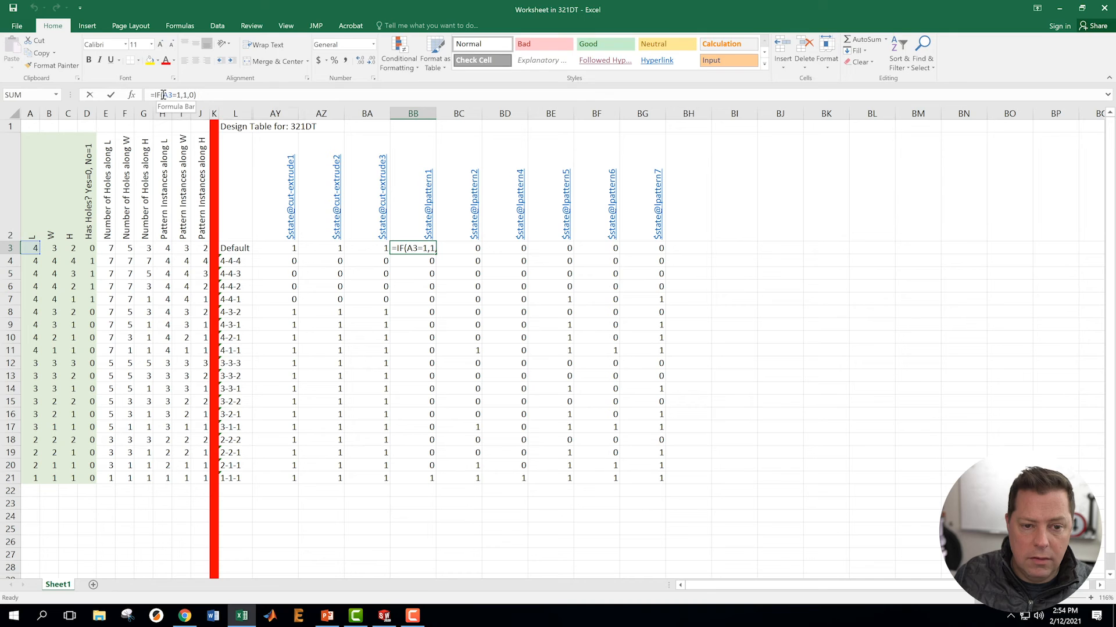
type("or")
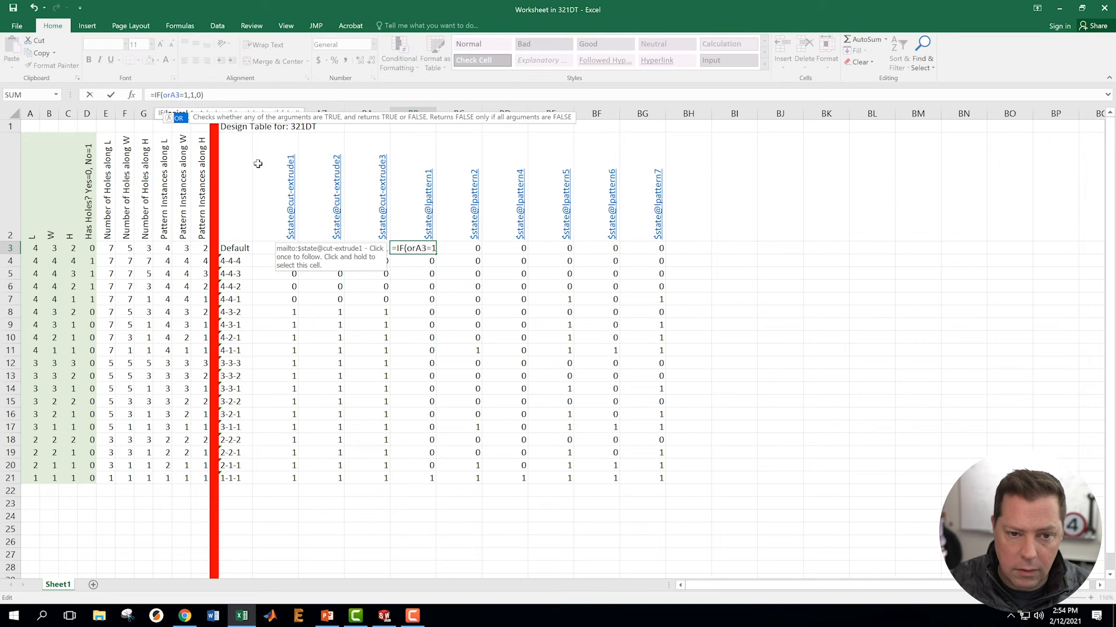
key("Tab")
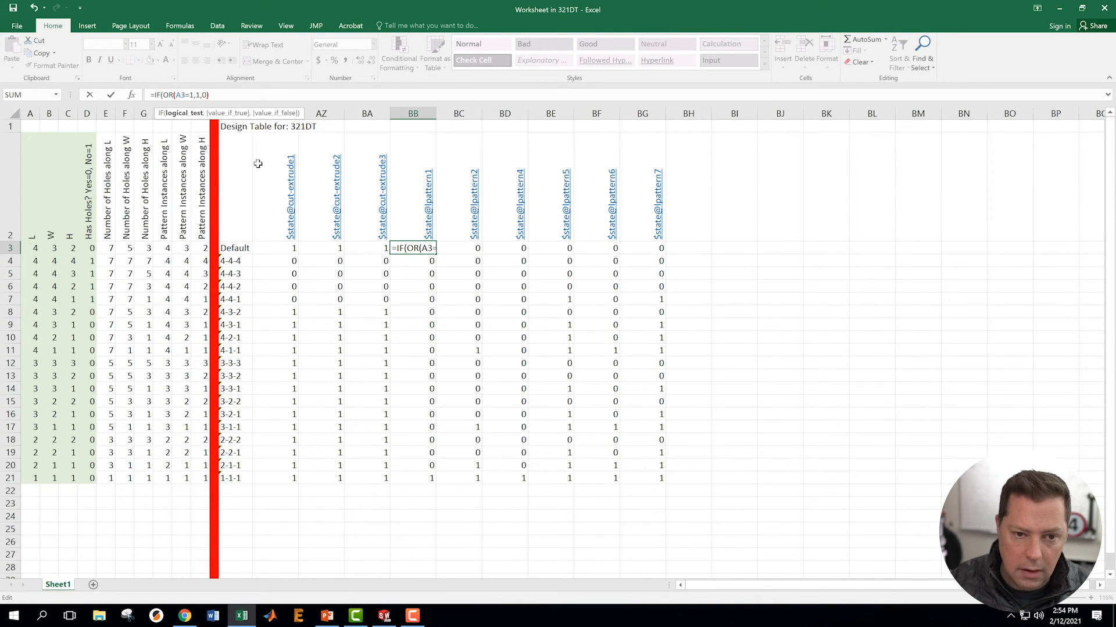
key("Right")
key("Right")
key("Right")
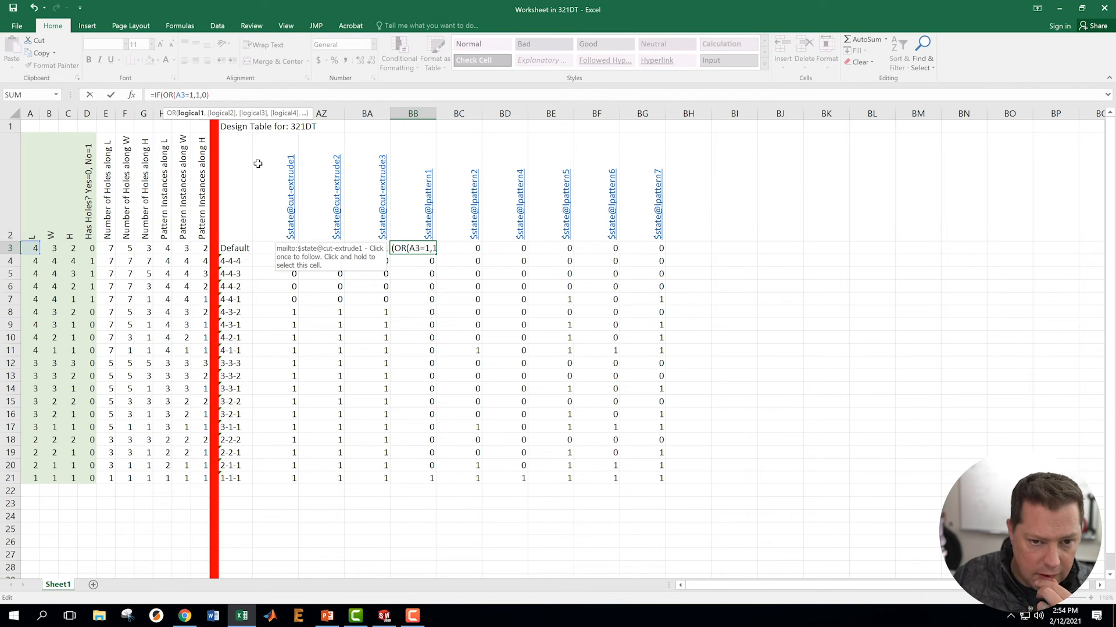
key("Right")
key("Right")
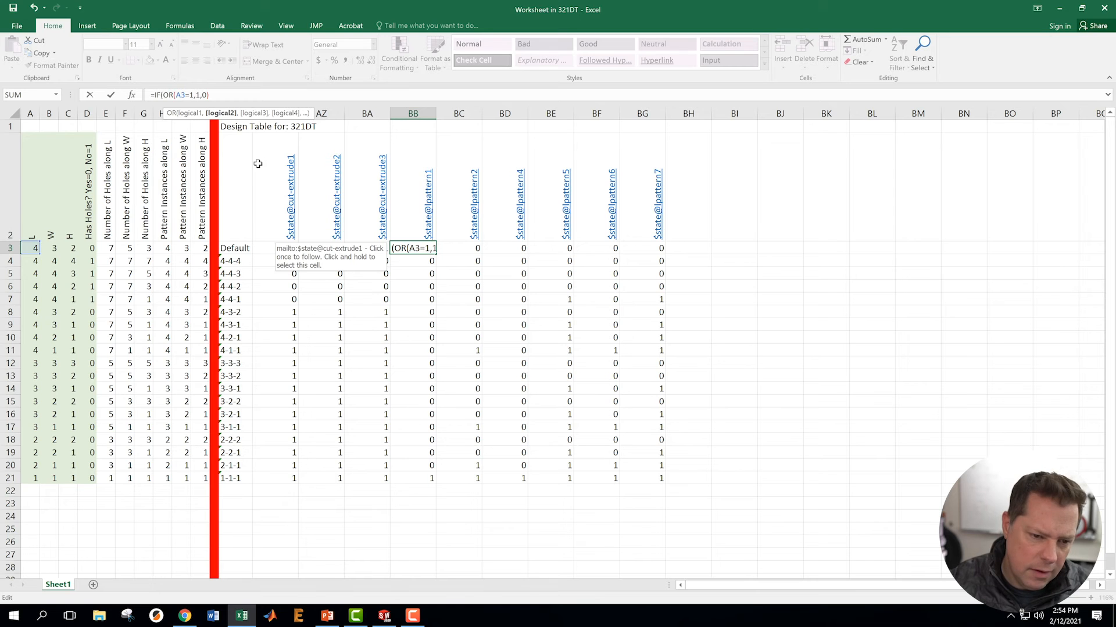
type("D")
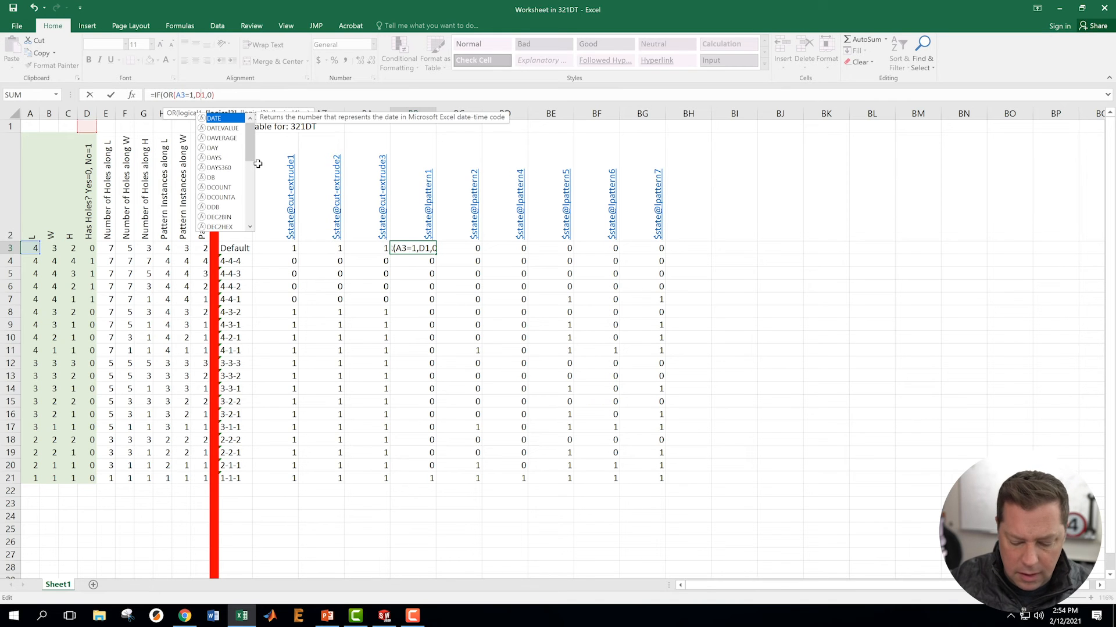
type("3")
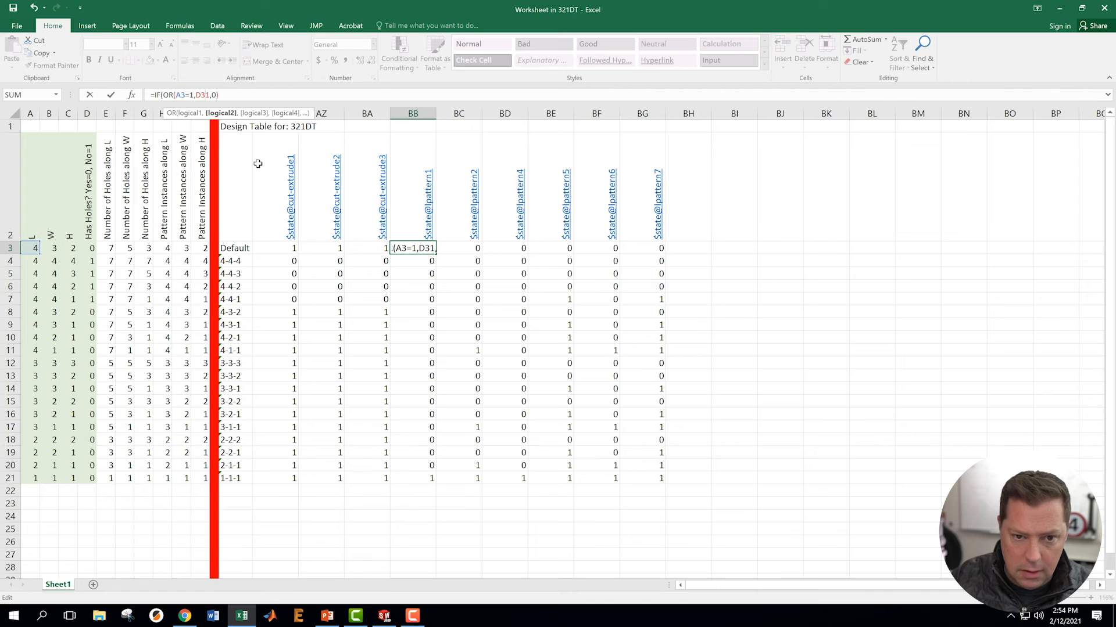
type("=1")
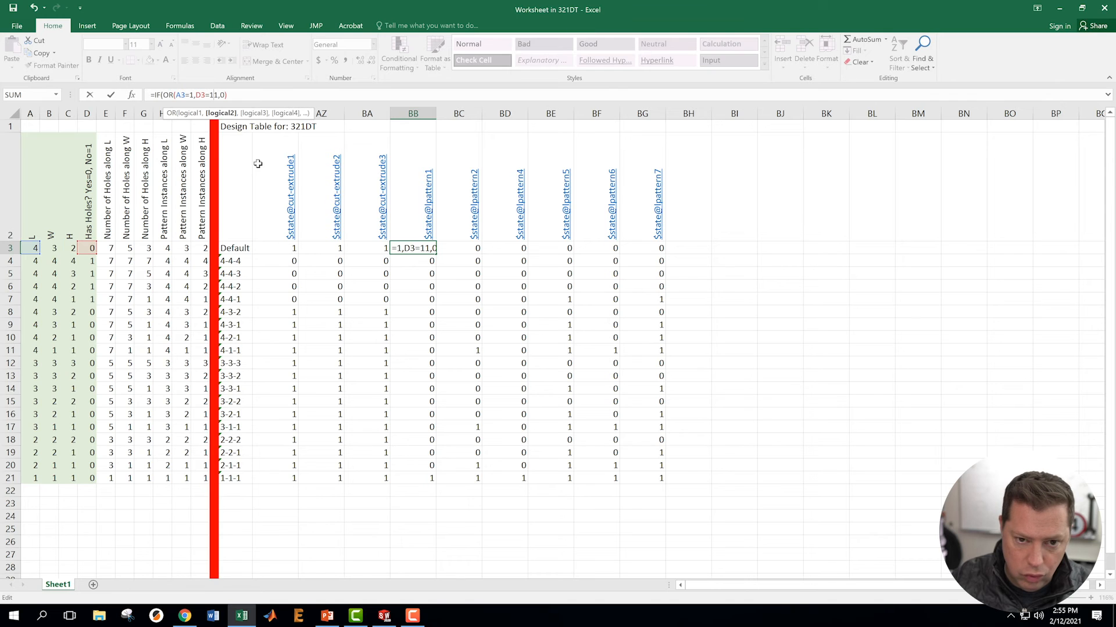
type(")")
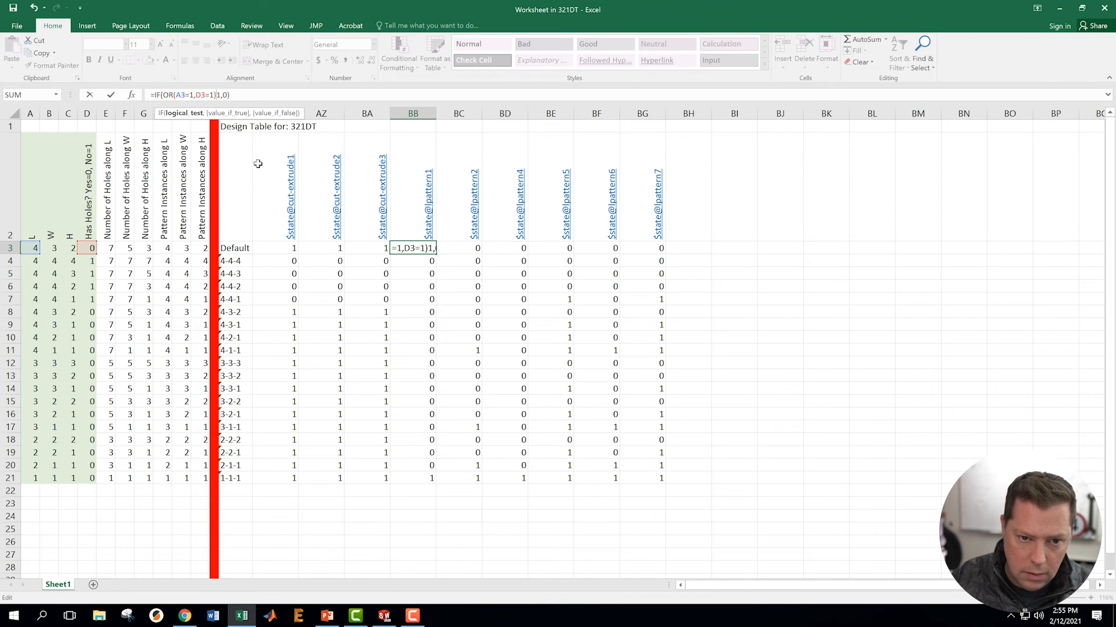
type(",")
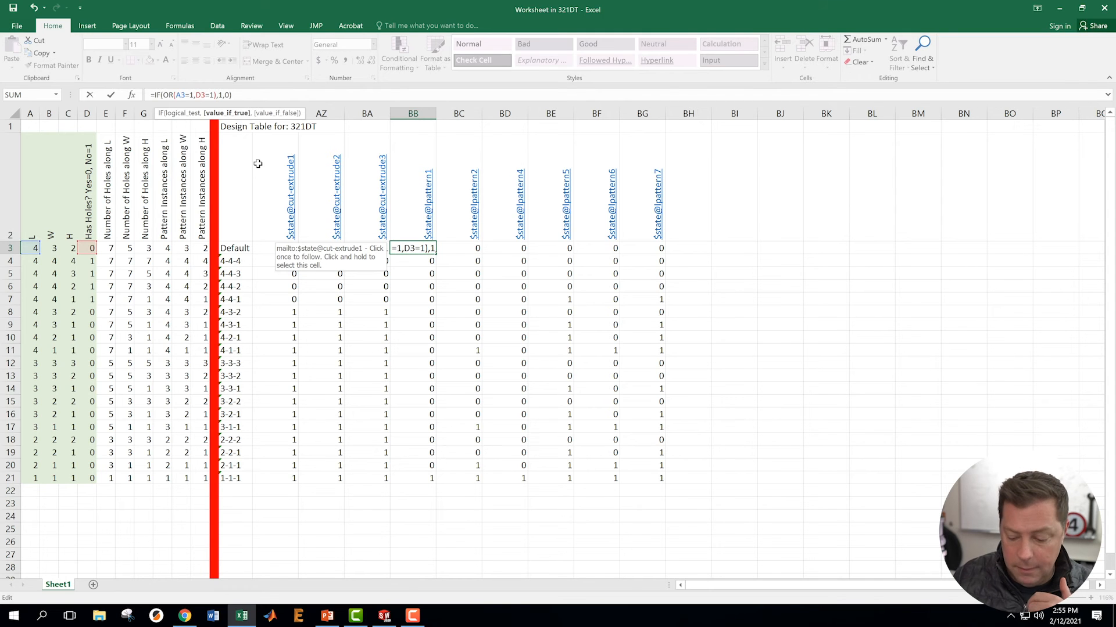
key("Return")
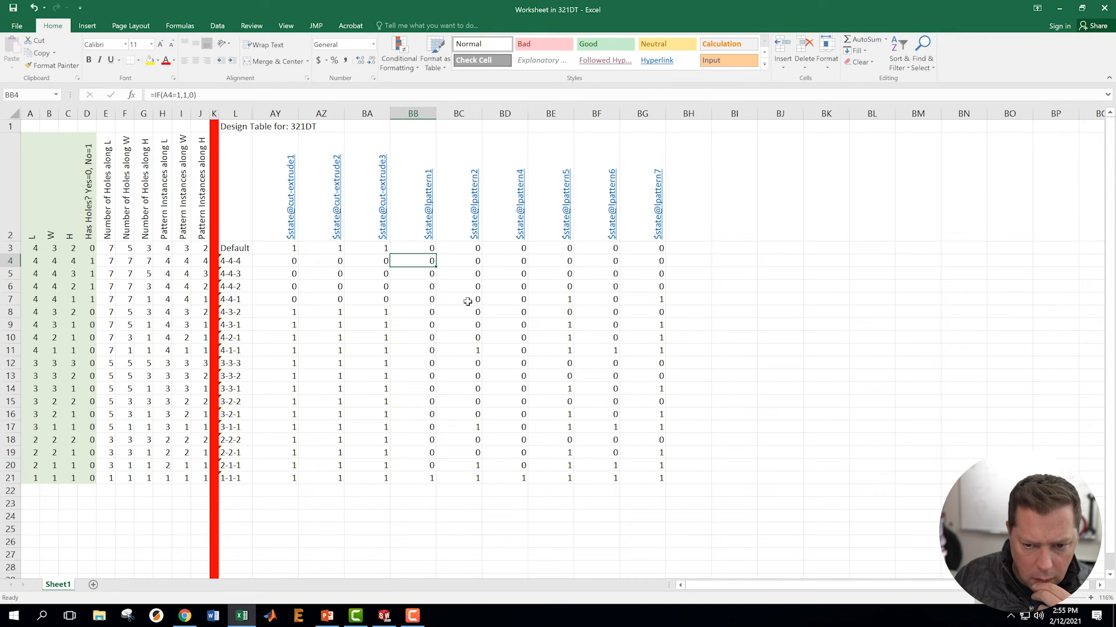
Lock the Has Holes column reference in the Default row's $state@lpattern1 formula, making it =IF(OR(A3=1,$D3=1),1,0).
left_click(416, 249)
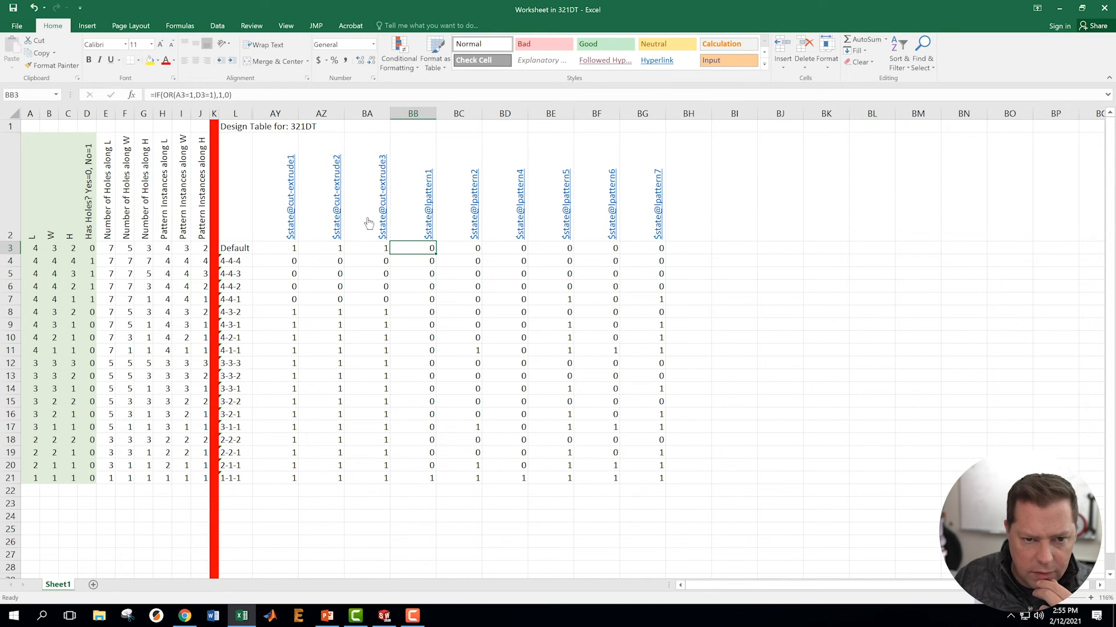
left_click(198, 95)
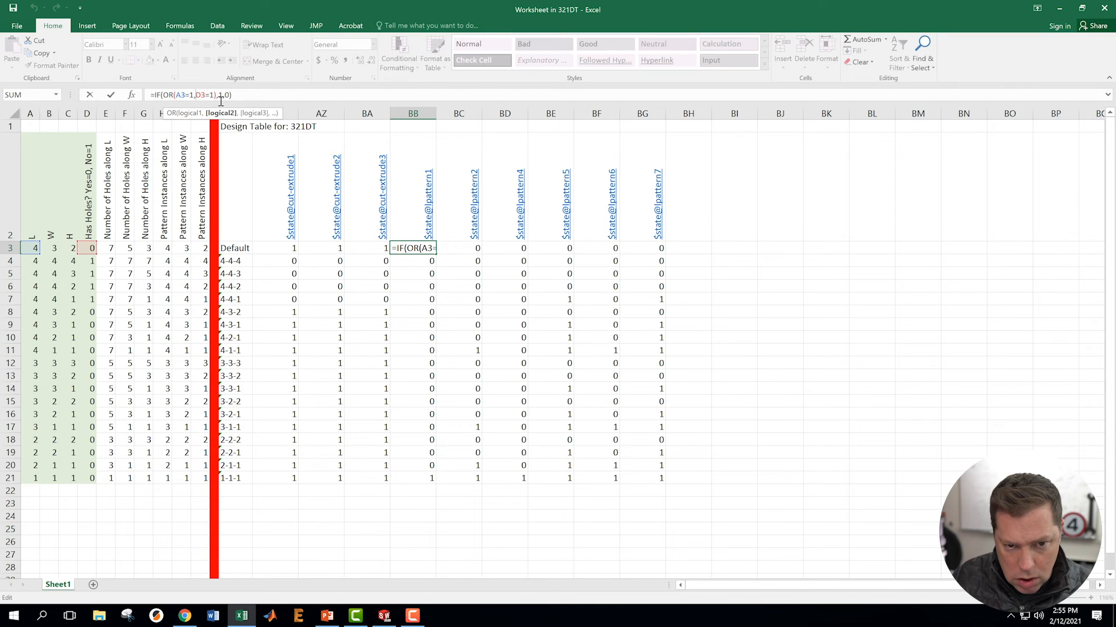
type("$")
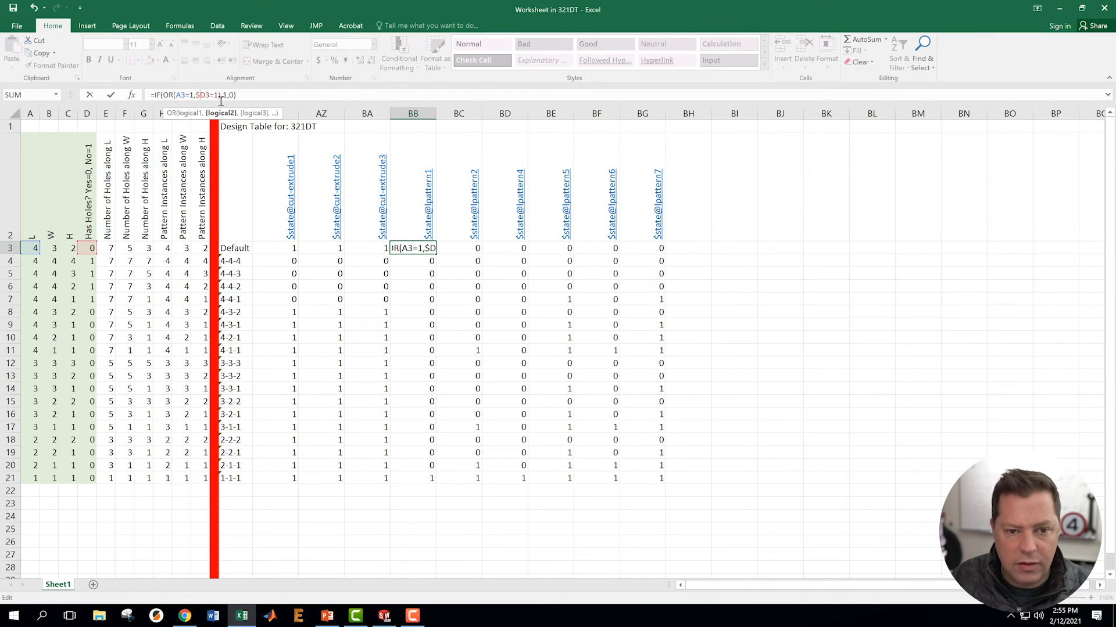
key("Return")
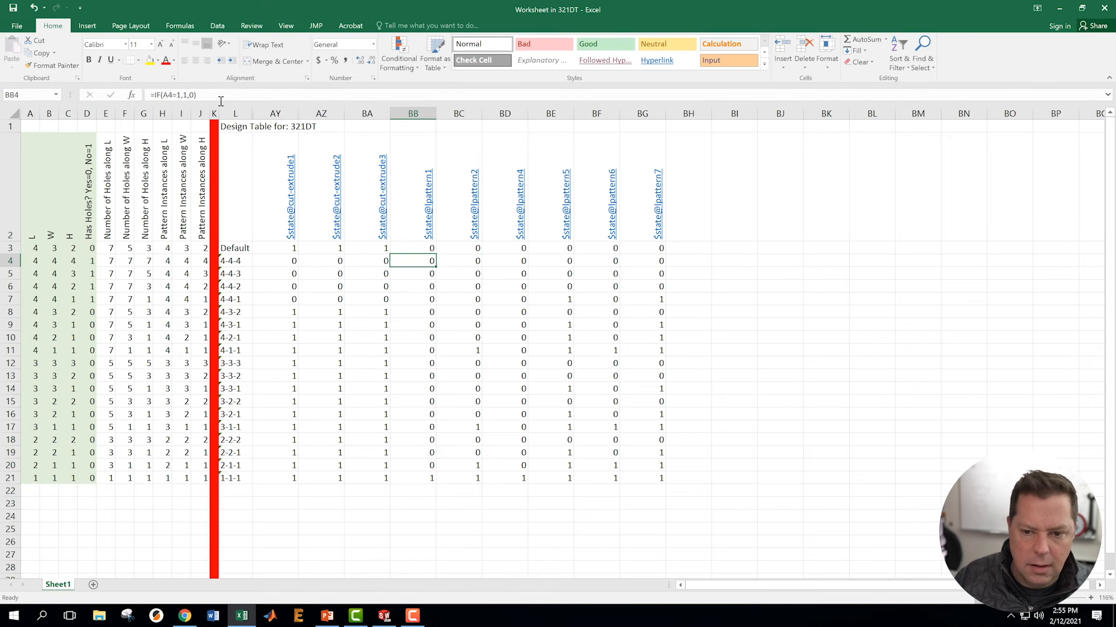
Fill the revised $state@lpattern1 formula down to the 1-1-1 row and check the copied formula in that row.
left_click(431, 250)
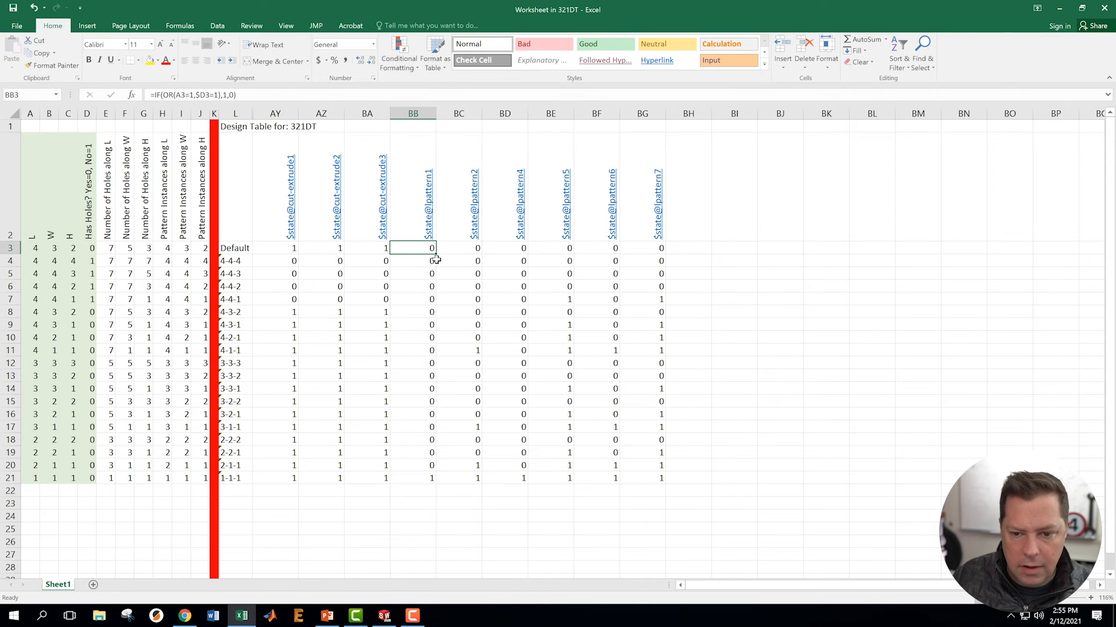
double_click(436, 254)
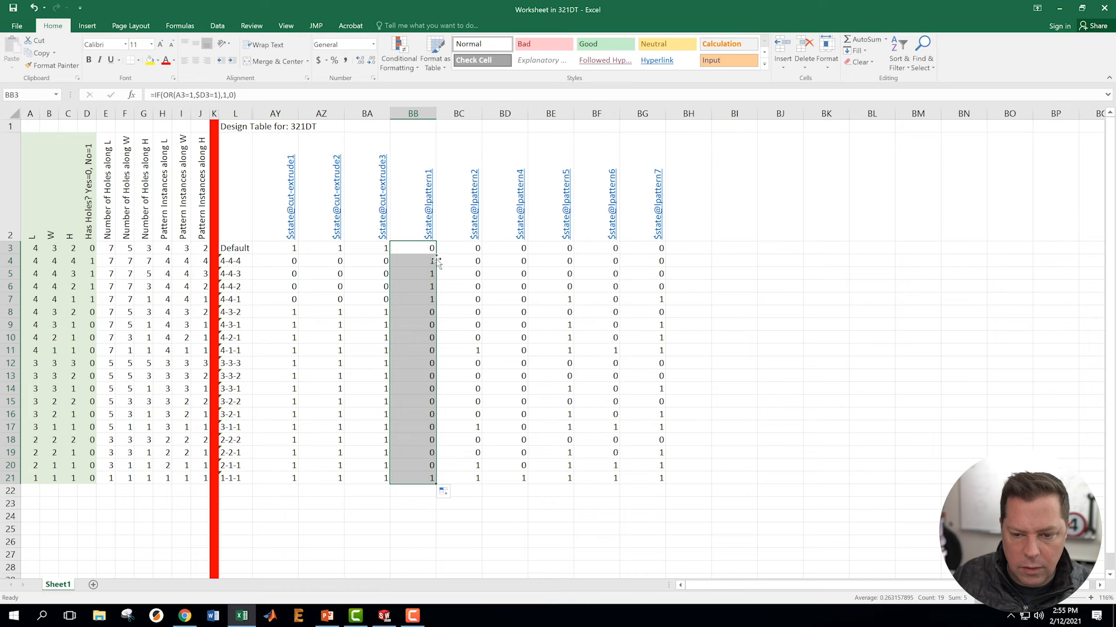
left_click(413, 527)
left_click(416, 475)
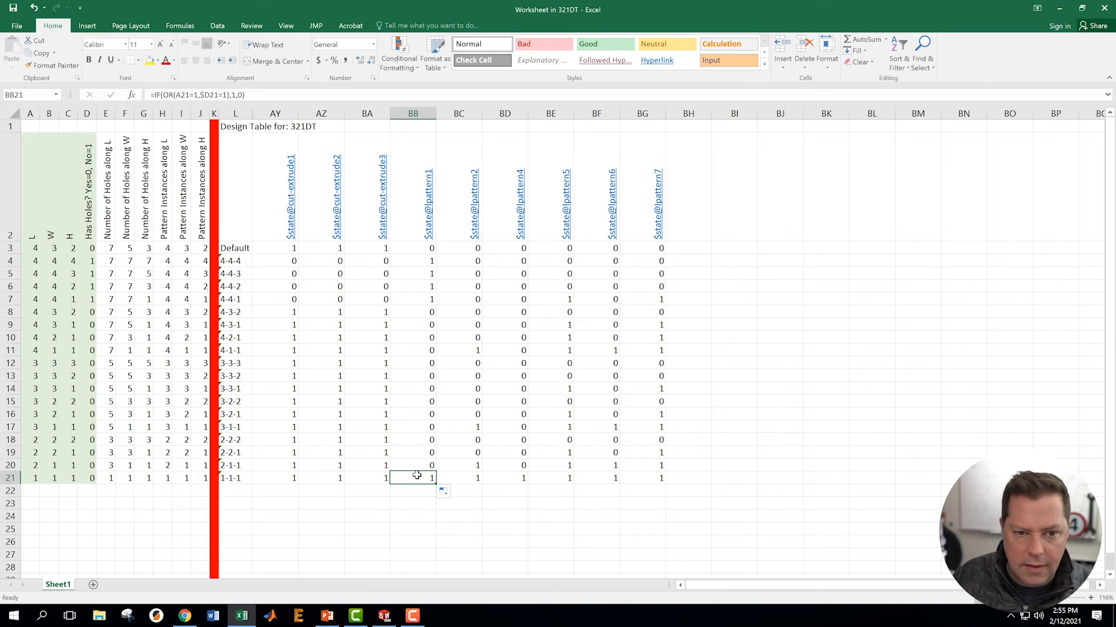
left_click(413, 250)
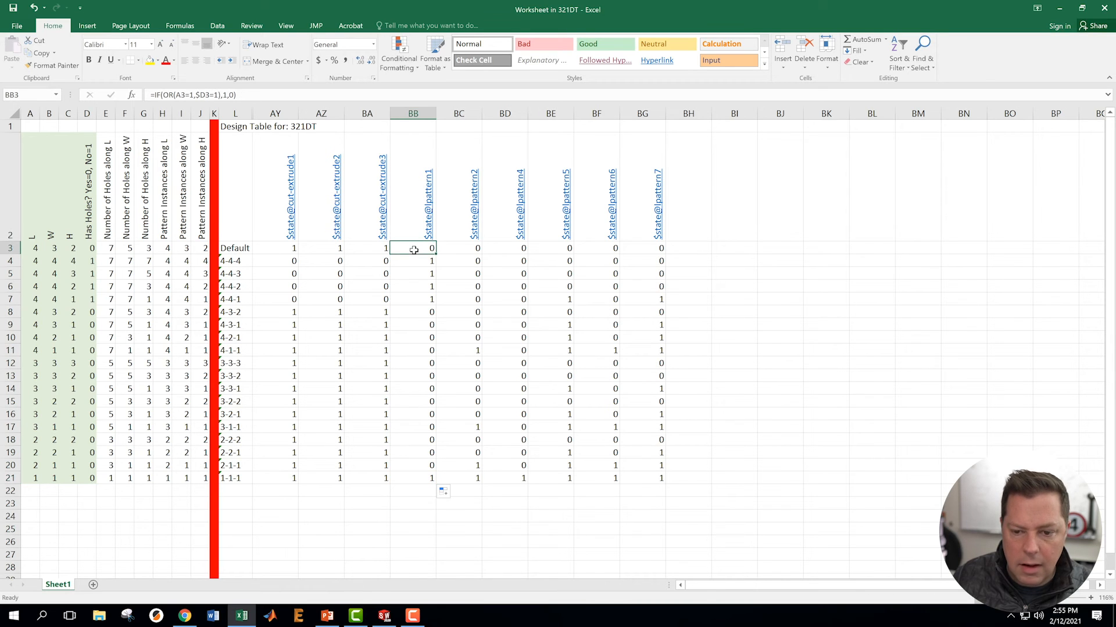
Copy the Default row's $state@lpattern1 formula into $state@lpattern2 as =IF(OR(B3=1,$D3=1),1,0) and fill it down to the 1-1-1 row.
left_click(452, 247)
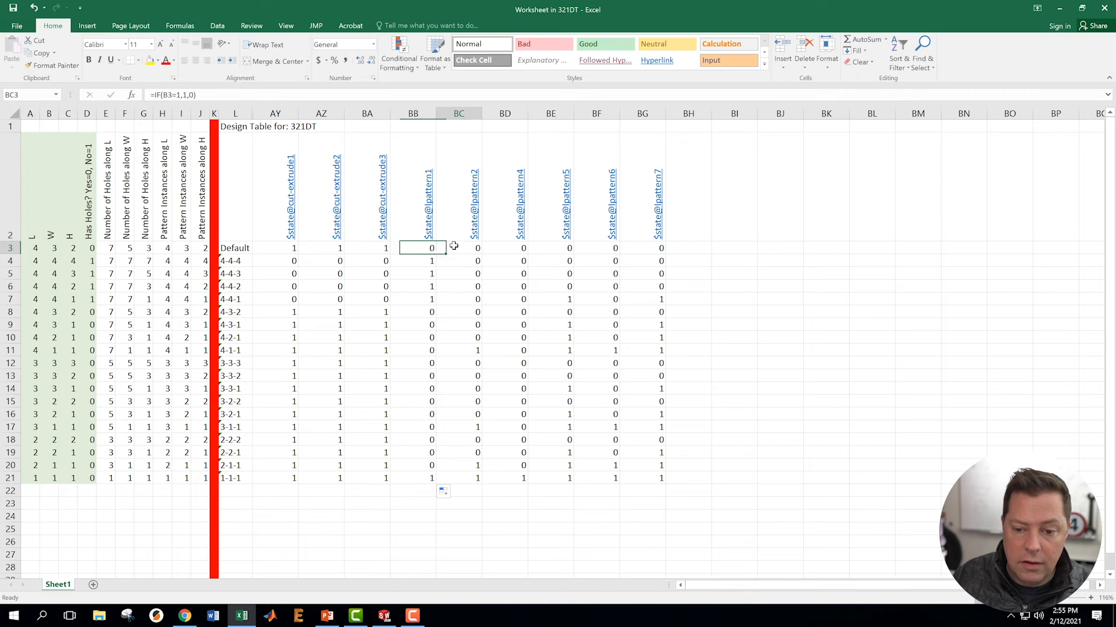
left_click(417, 250)
left_click(454, 248)
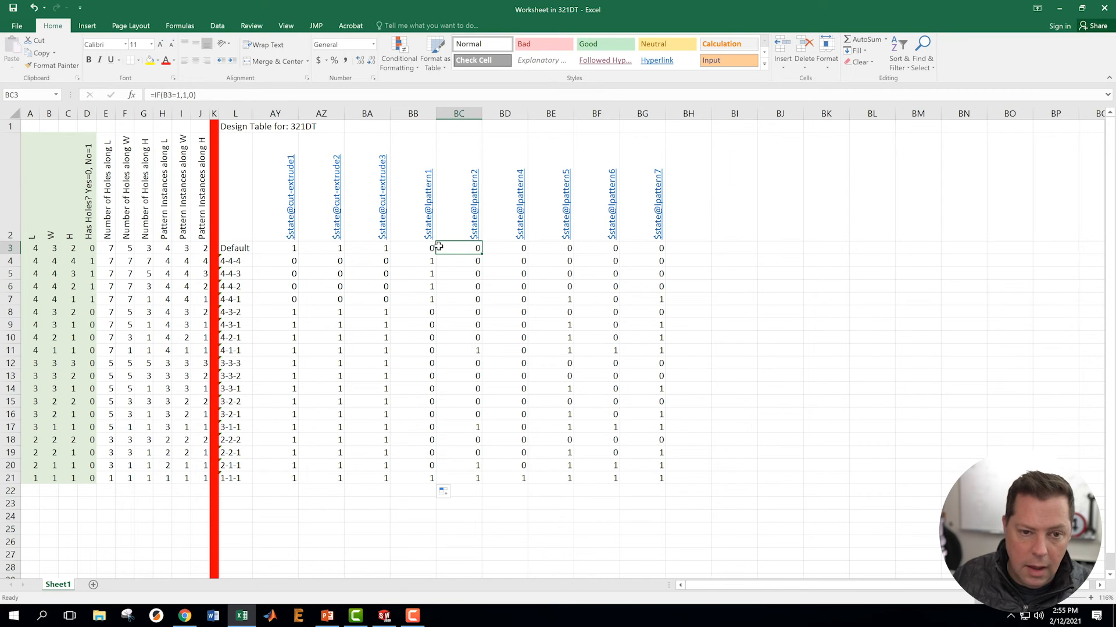
left_click(417, 249)
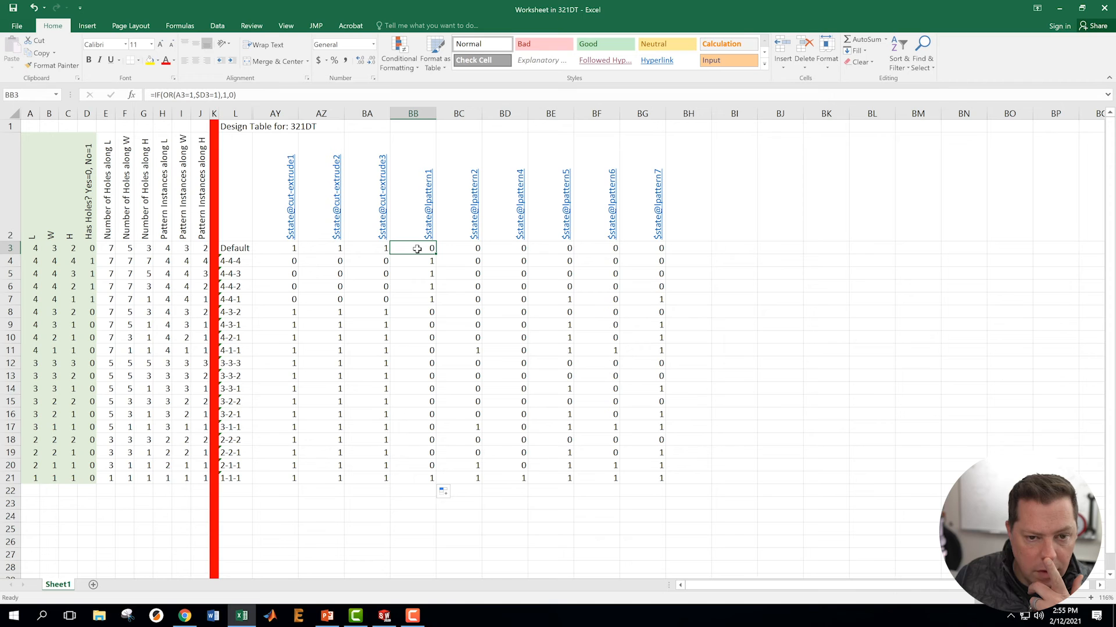
left_click(452, 248)
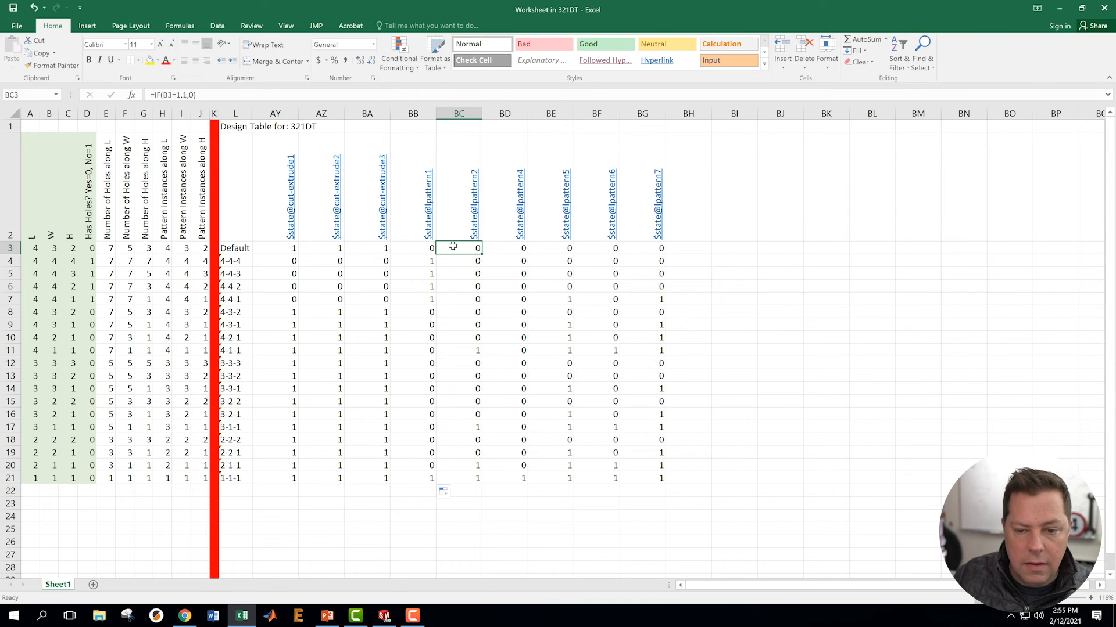
left_click(415, 247)
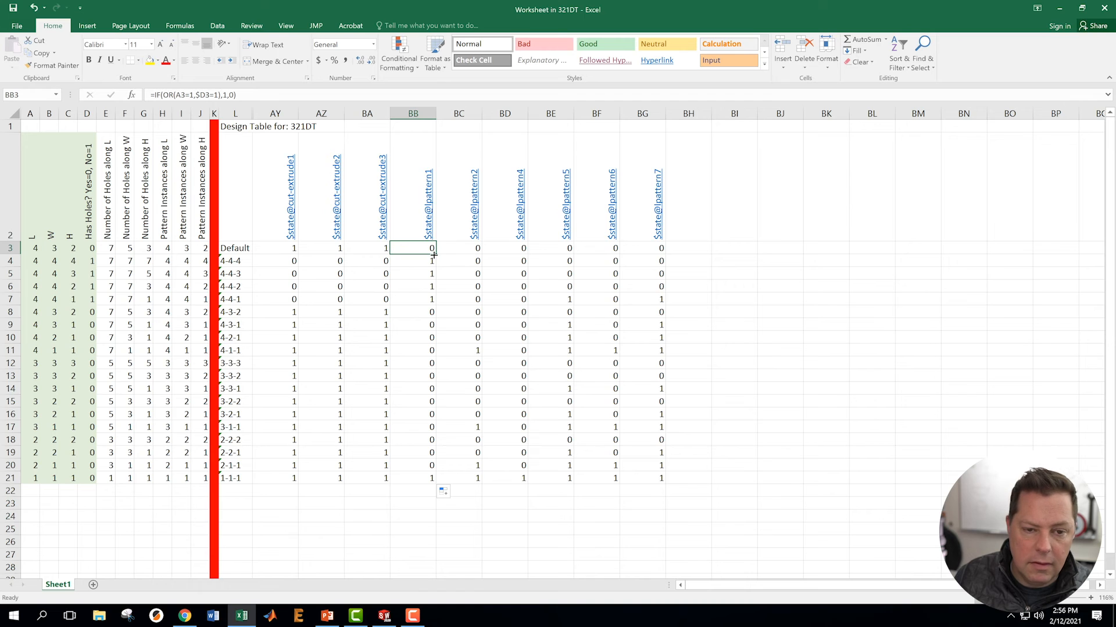
left_click_drag(436, 252, 477, 251)
left_click(459, 249)
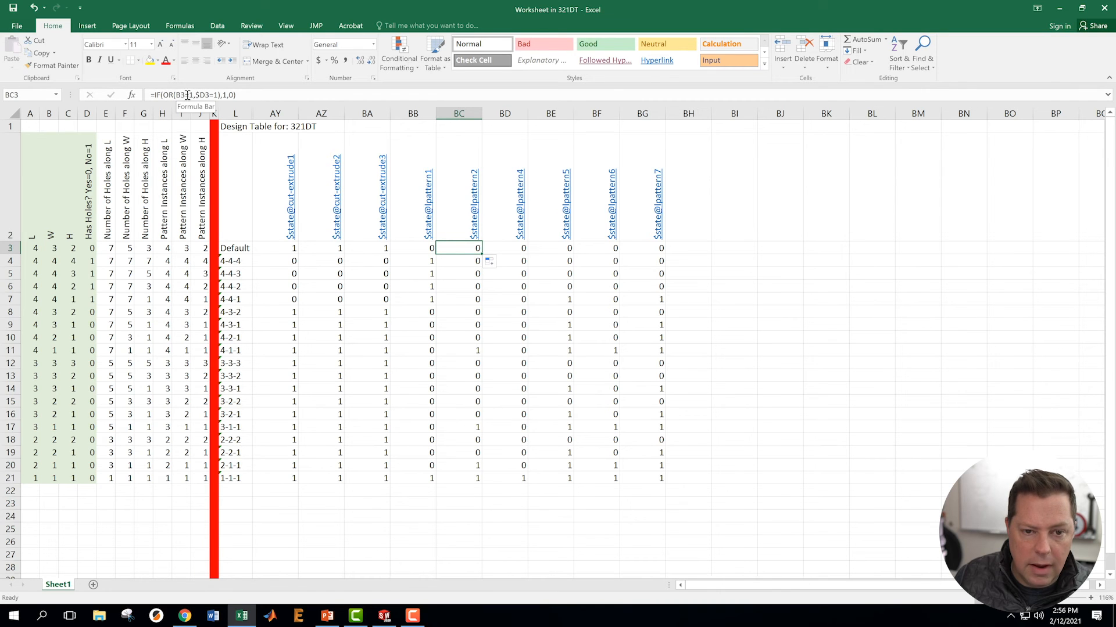
double_click(482, 254)
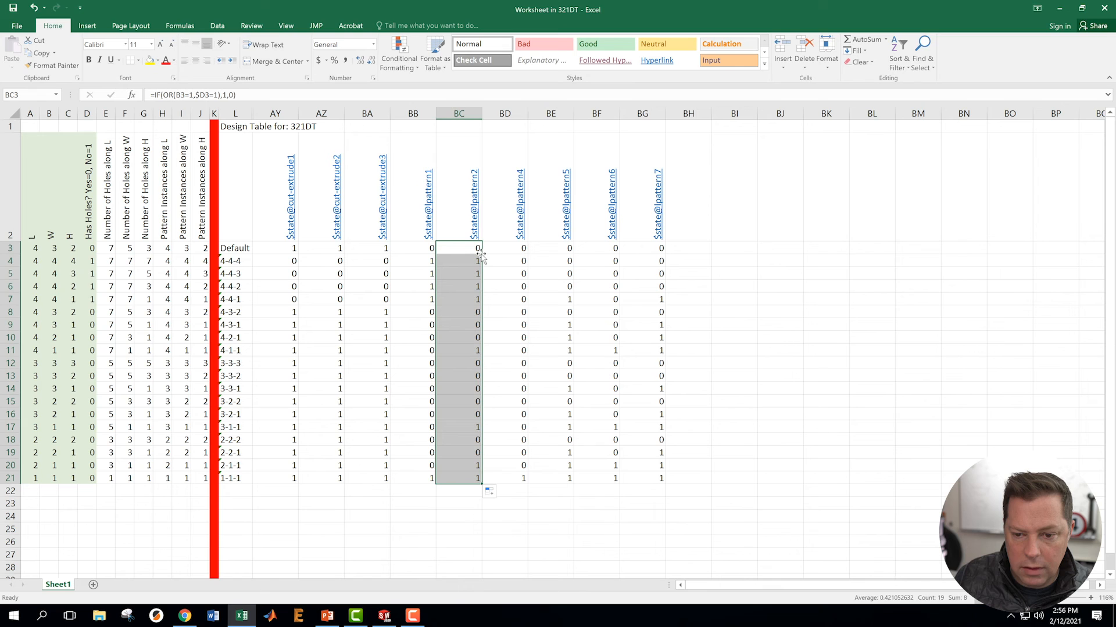
left_click(451, 251)
Copy the formula into the Default row's $state@lpattern4, change it to =IF(OR(A3=1,$D3=1),1,0), and fill it down to the 1-1-1 row.
left_click(508, 247)
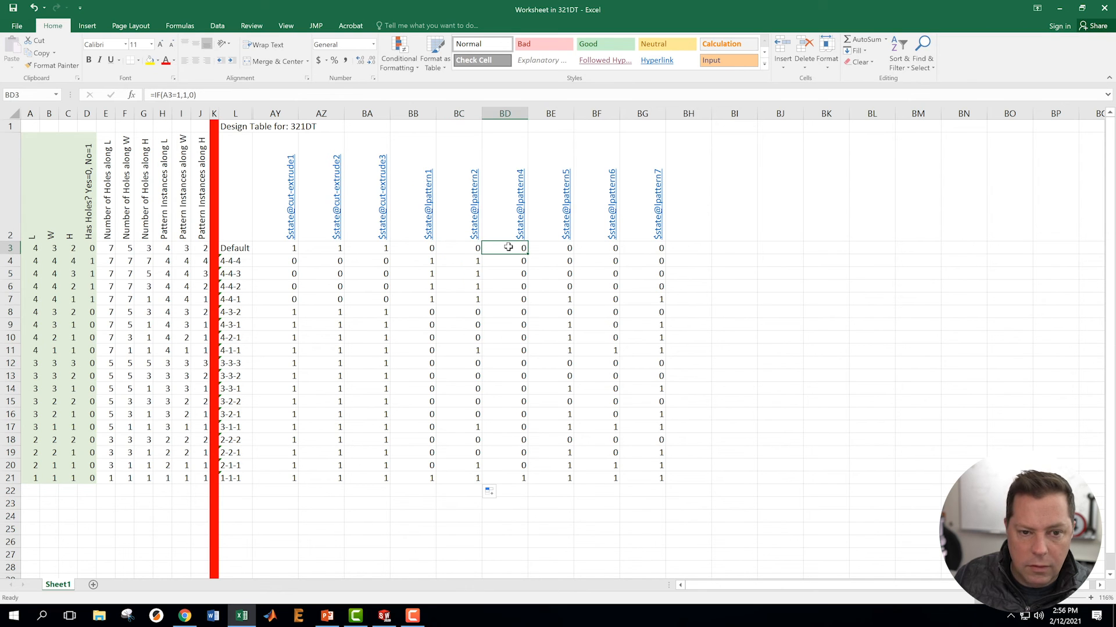
left_click(465, 250)
left_click_drag(482, 253, 517, 251)
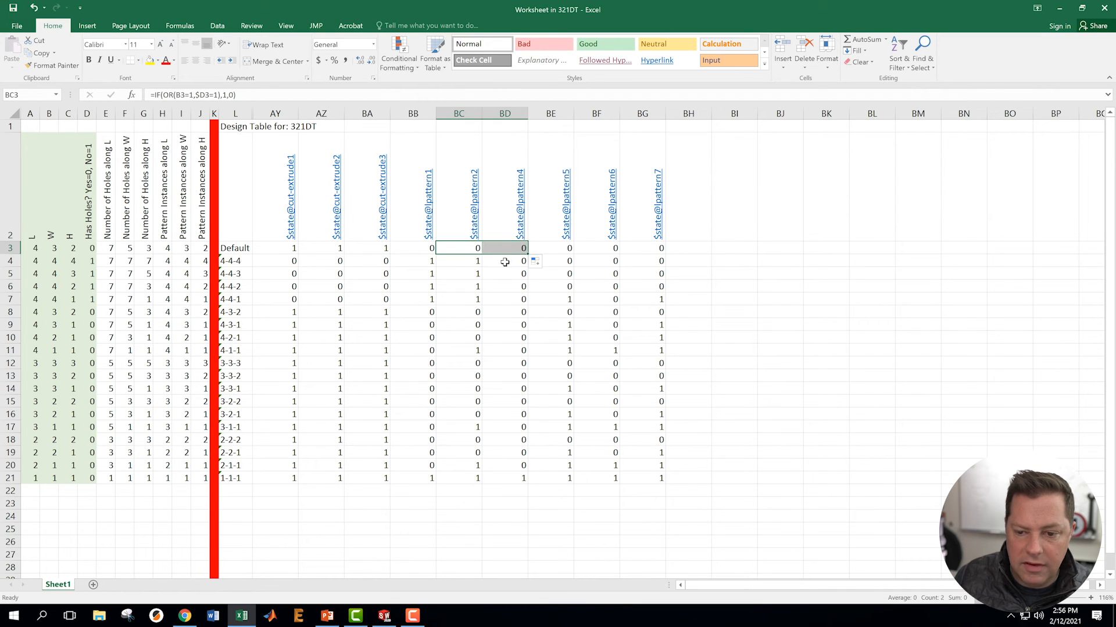
left_click(502, 249)
left_click(183, 97)
key("BackSpace")
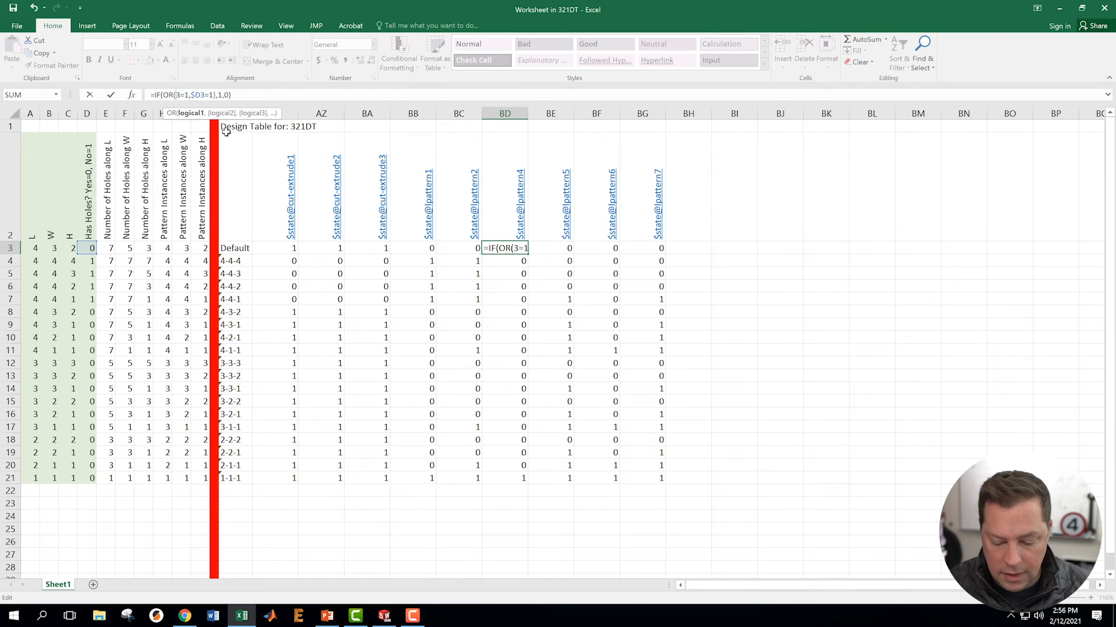
type("A")
key("Return")
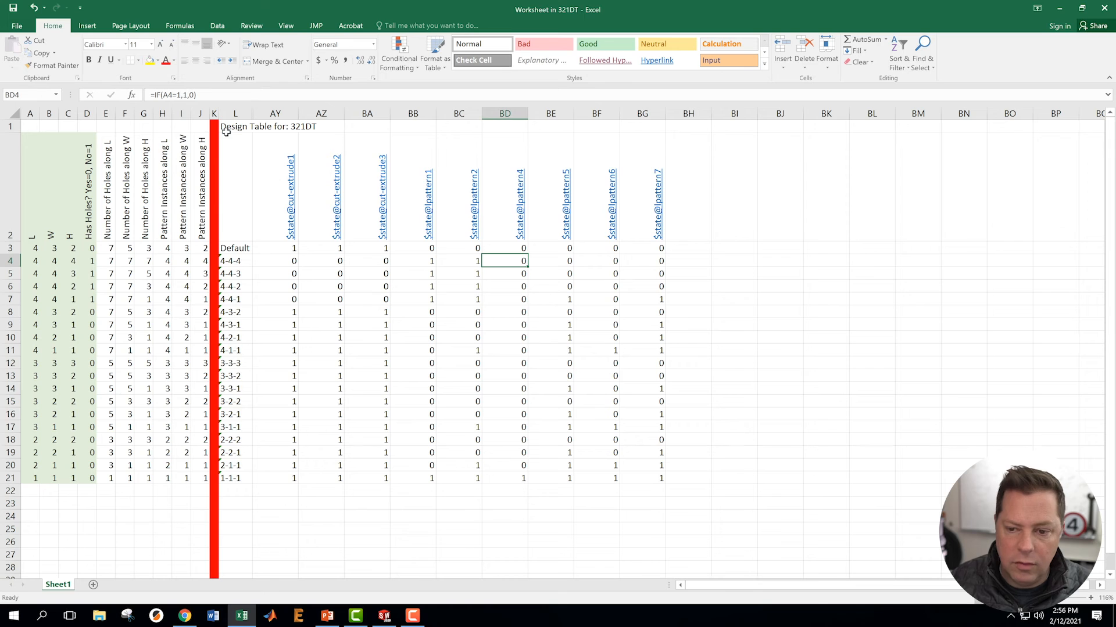
left_click(506, 245)
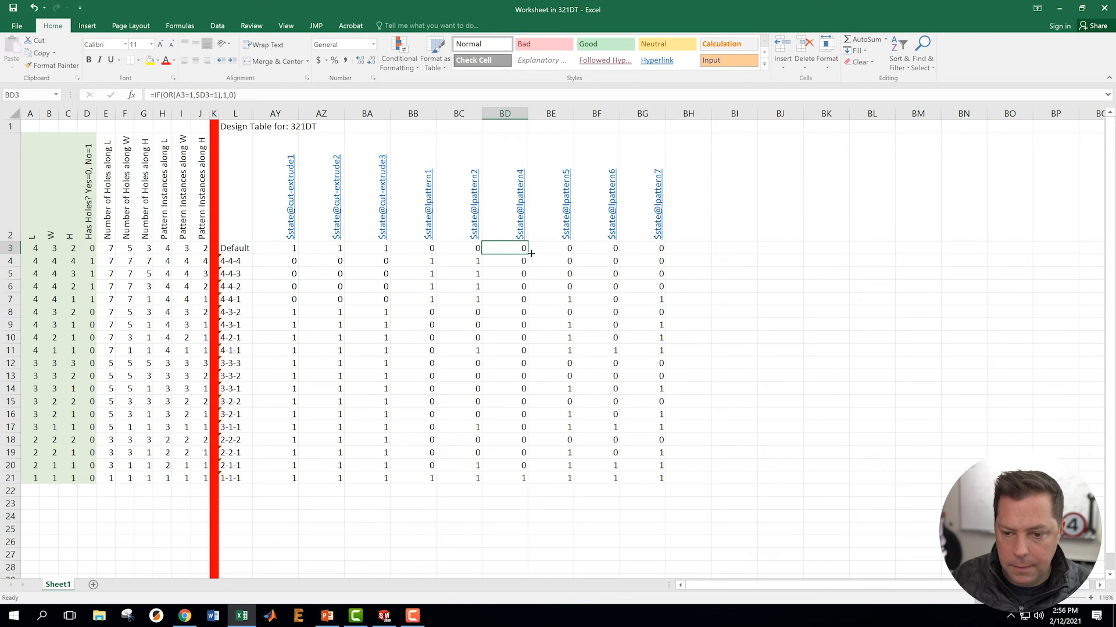
double_click(528, 255)
Compare the Default row's $state@lpattern4 and $state@lpattern5 formulas and copy the $state@lpattern4 formula into $state@lpattern5.
left_click(546, 249)
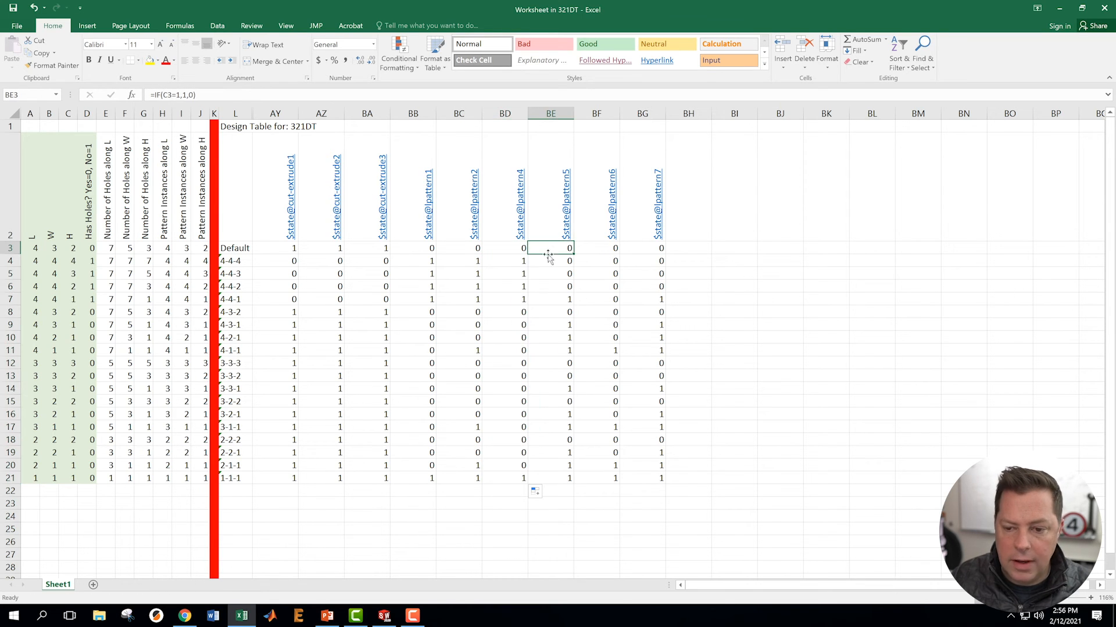
left_click(514, 246)
left_click(562, 249)
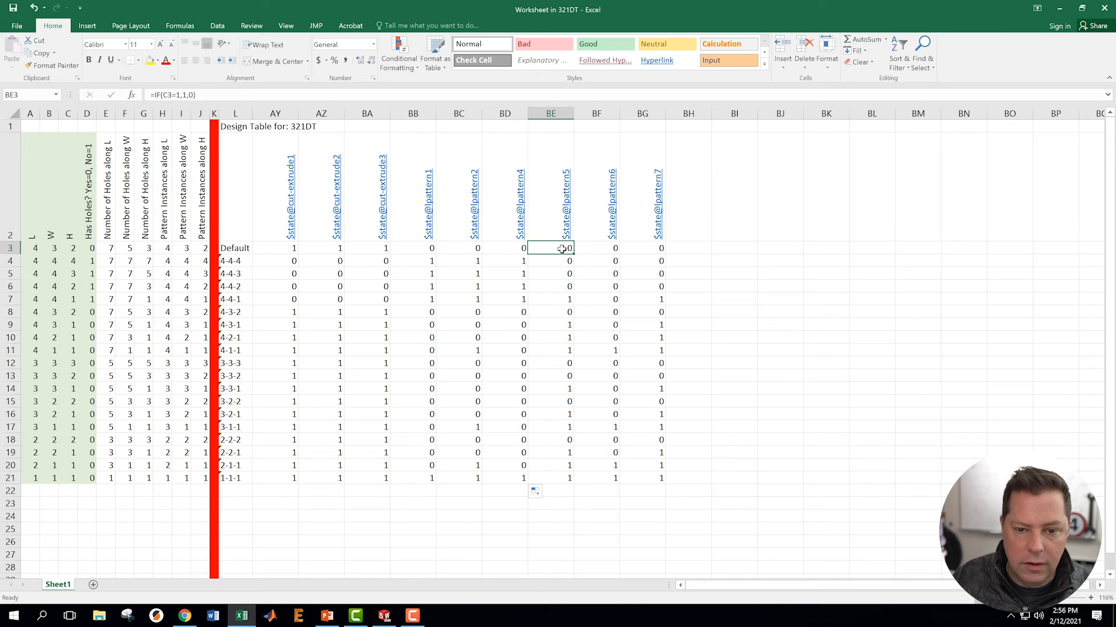
left_click(505, 248)
left_click(556, 247)
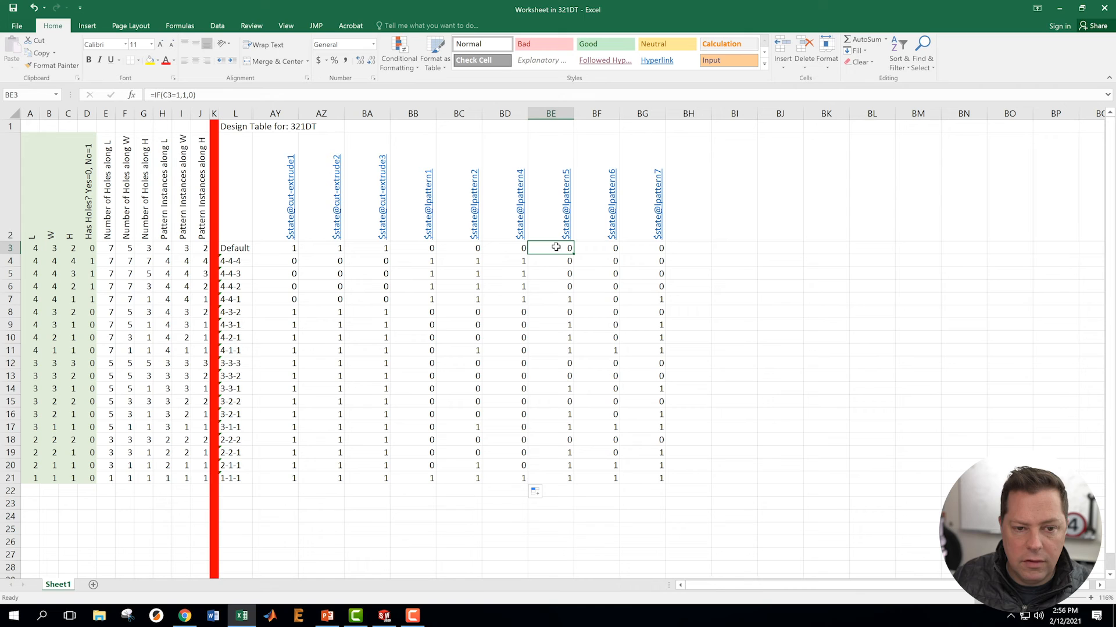
left_click(512, 249)
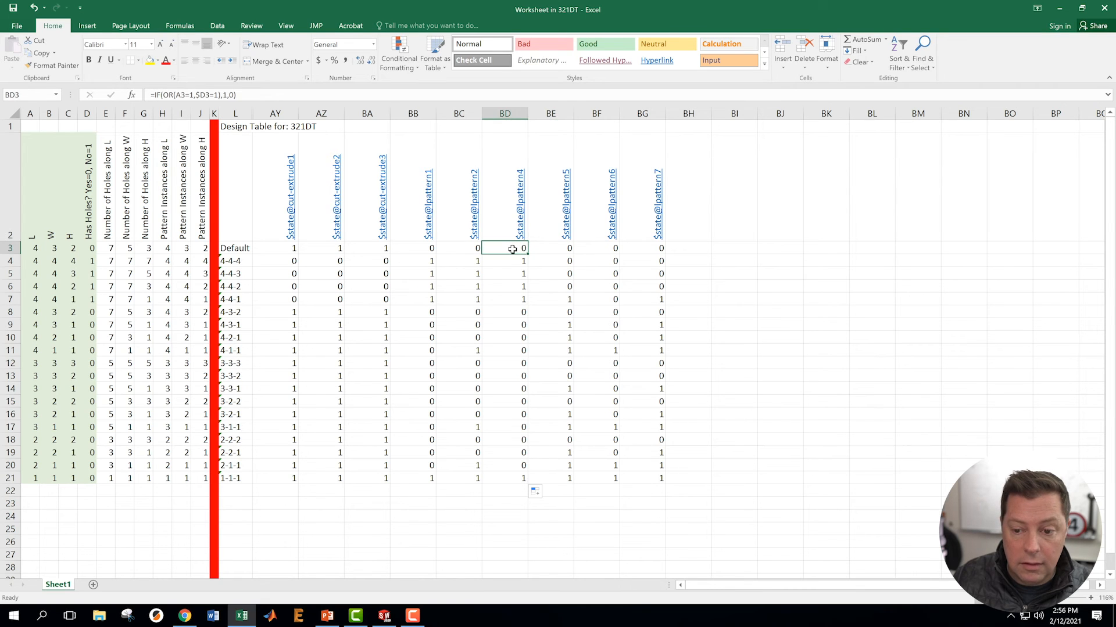
left_click_drag(527, 255, 553, 248)
left_click(552, 248)
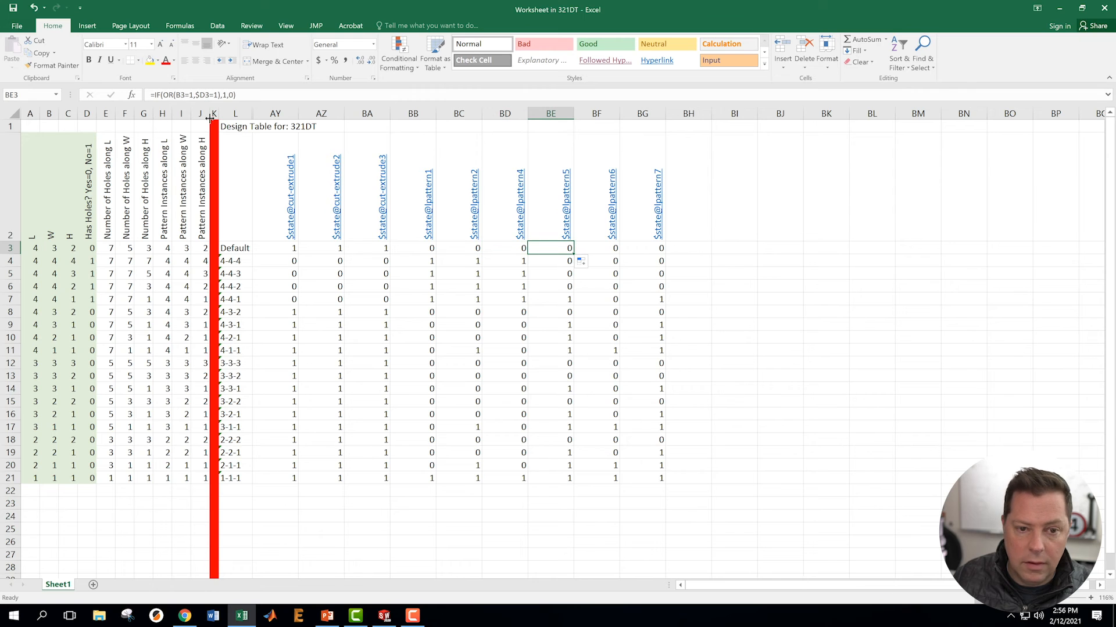
Change the Default row's $state@lpattern5 formula to =IF(OR(C3=1,$D3=1),1,0) and fill it down to the 1-1-1 row.
left_click(180, 95)
key("BackSpace")
type("c")
key("Return")
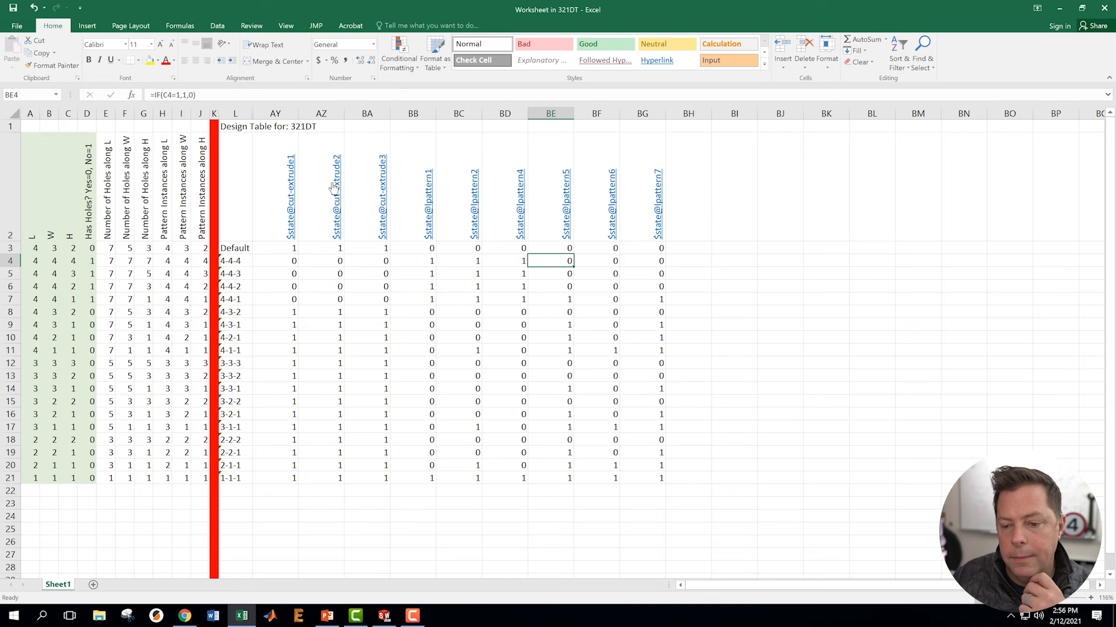
left_click(546, 249)
double_click(573, 254)
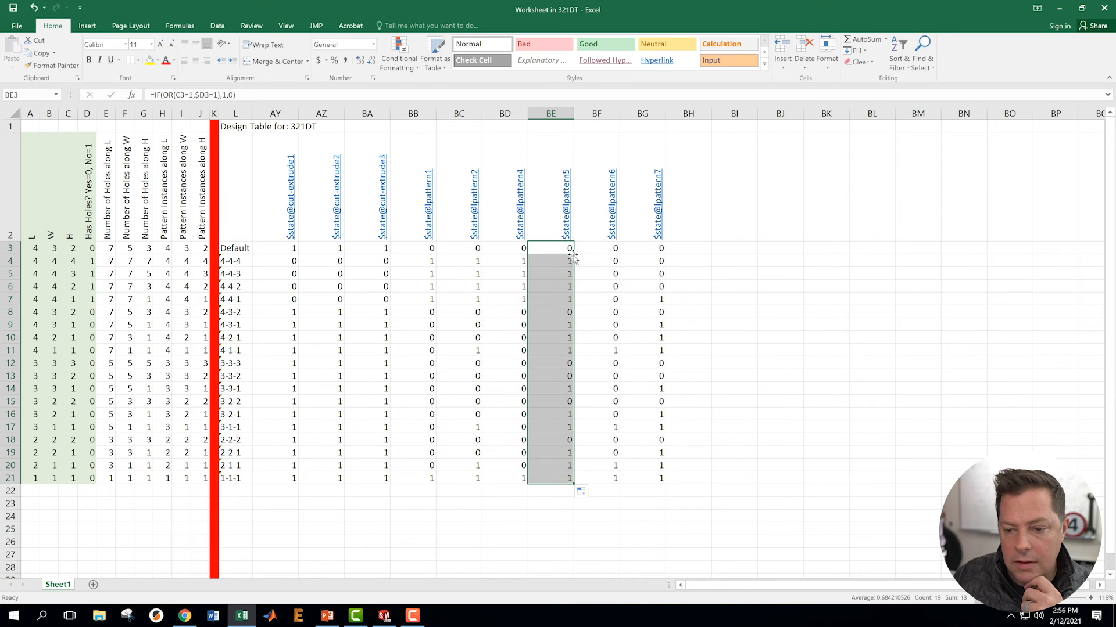
Copy the Default row's $state@lpattern5 formula into $state@lpattern6 and compare it with the 4-4-4 row's formula in that column.
left_click(581, 249)
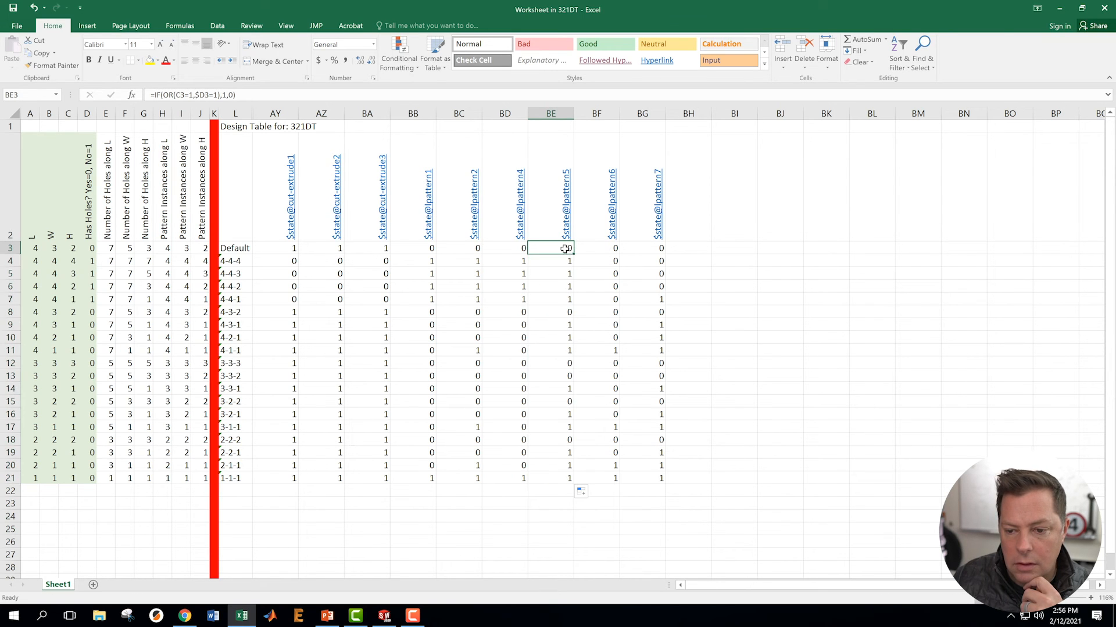
left_click(548, 247)
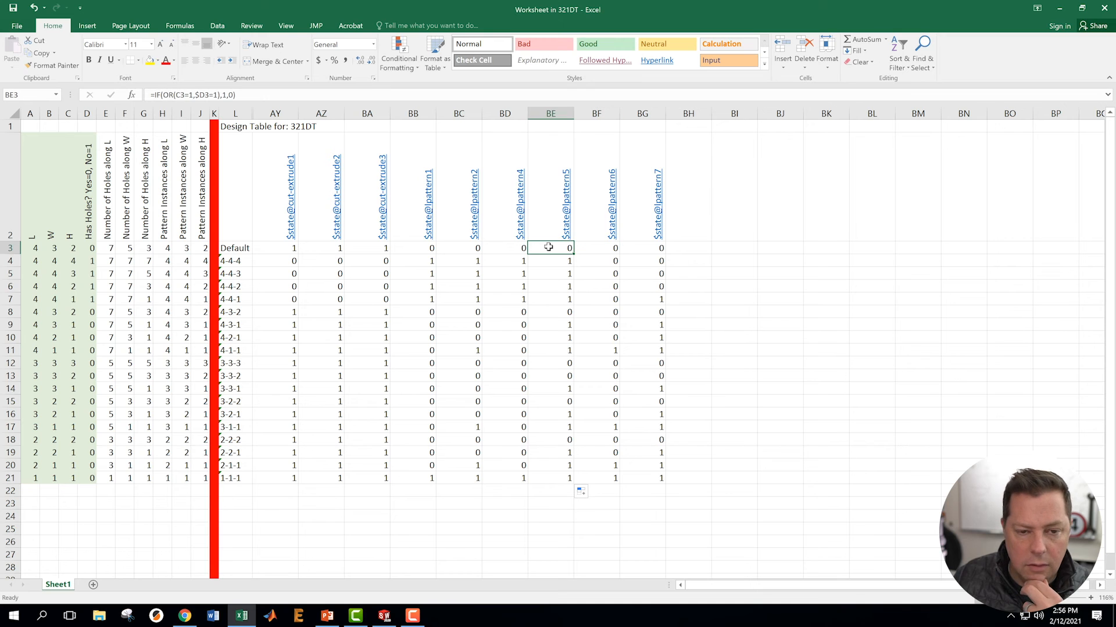
left_click(590, 248)
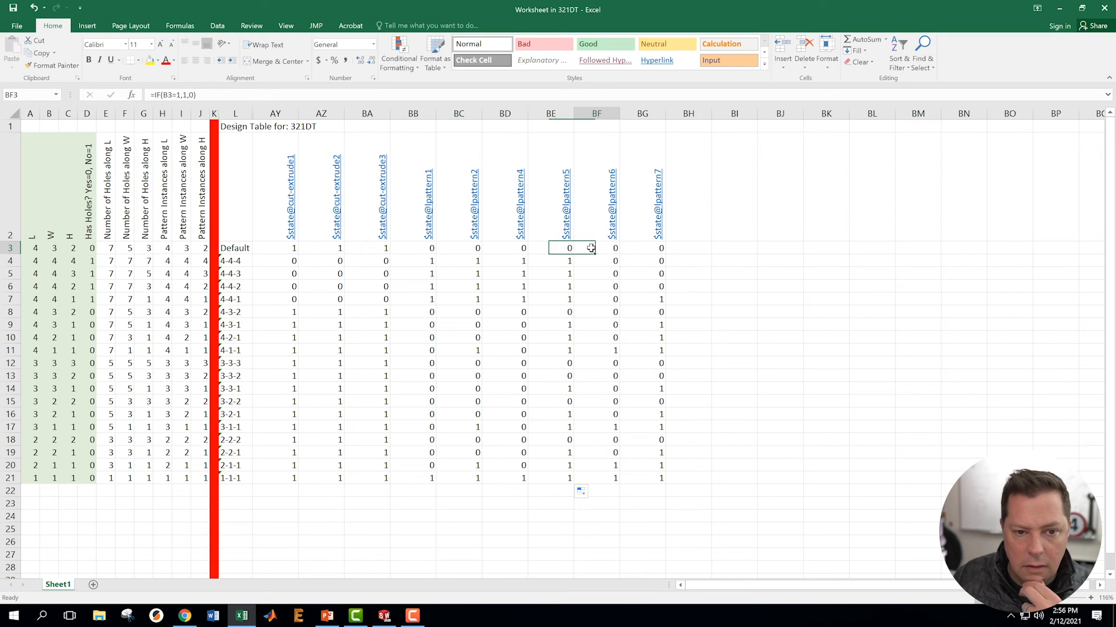
left_click(547, 249)
left_click_drag(572, 253, 599, 253)
left_click(592, 235)
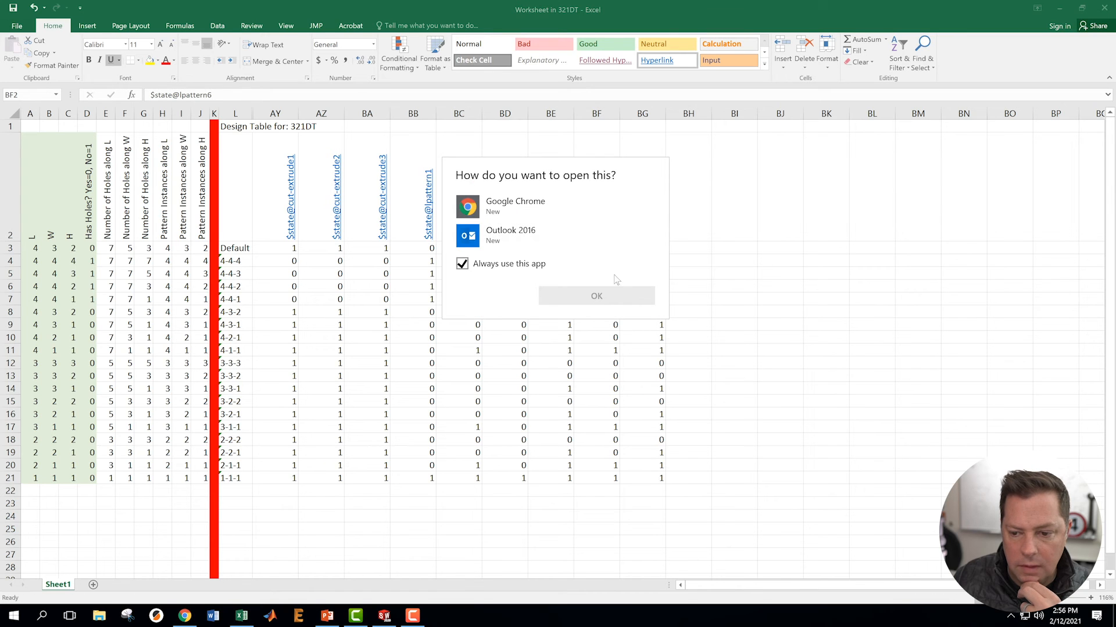
left_click(727, 304)
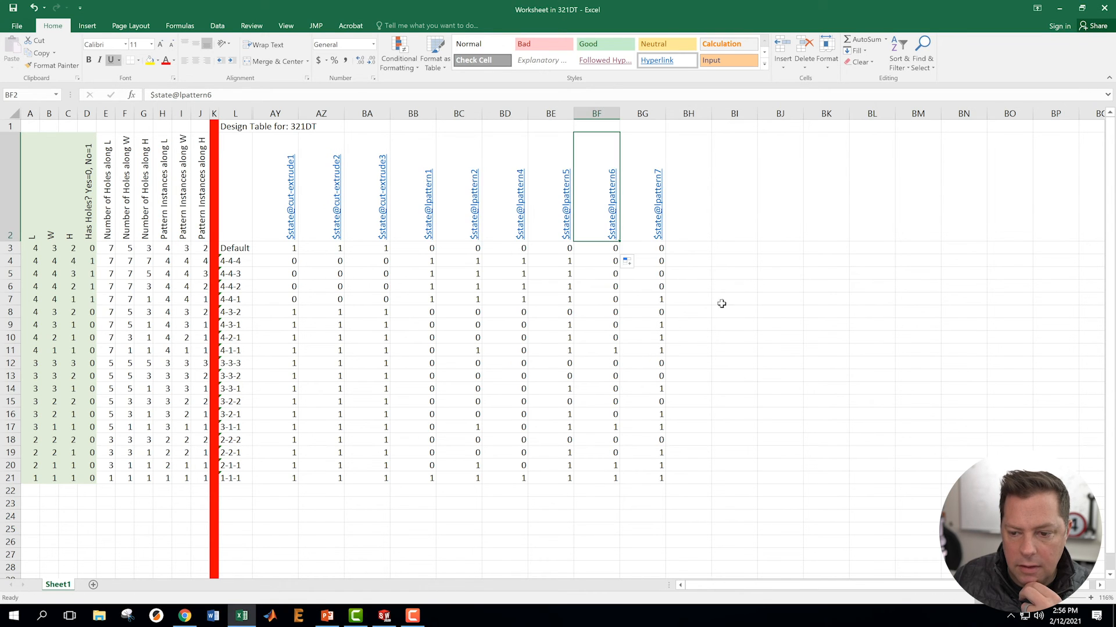
left_click(601, 262)
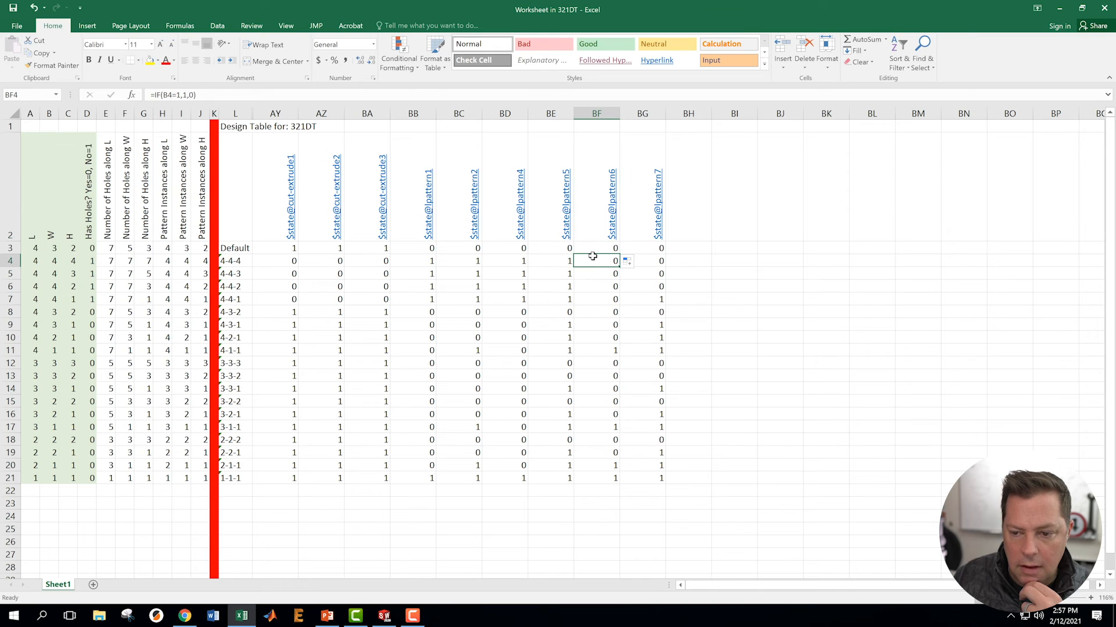
key("Up")
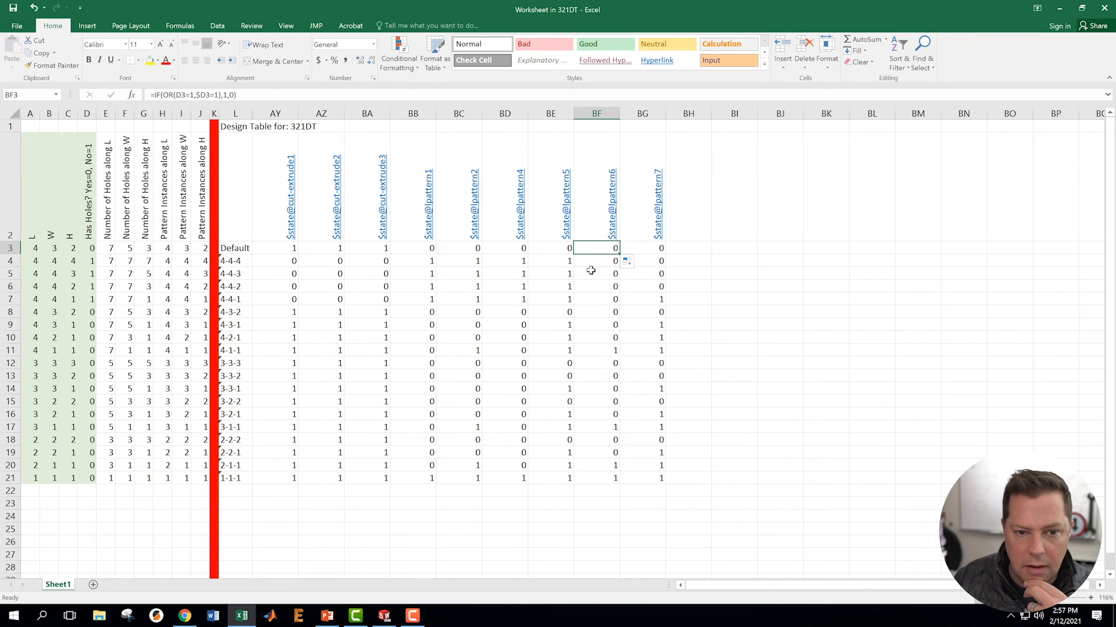
key("Down")
key("Up")
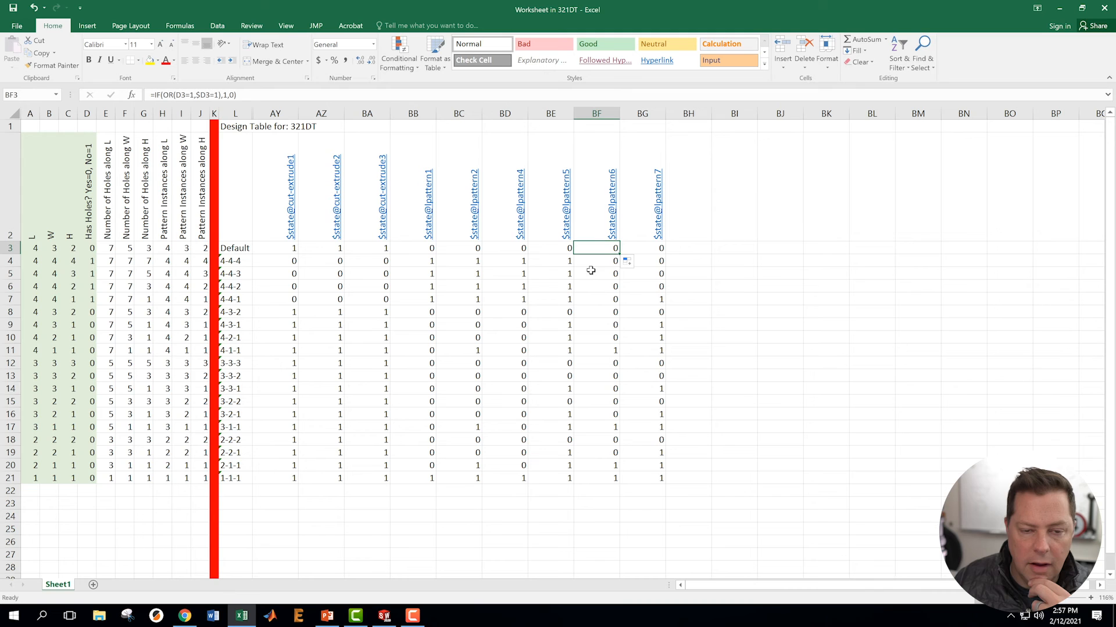
Change the Default row's $state@lpattern6 formula to =IF(OR(B3=1,$D3=1),1,0) and fill it down to the 1-1-1 row.
left_click(177, 94)
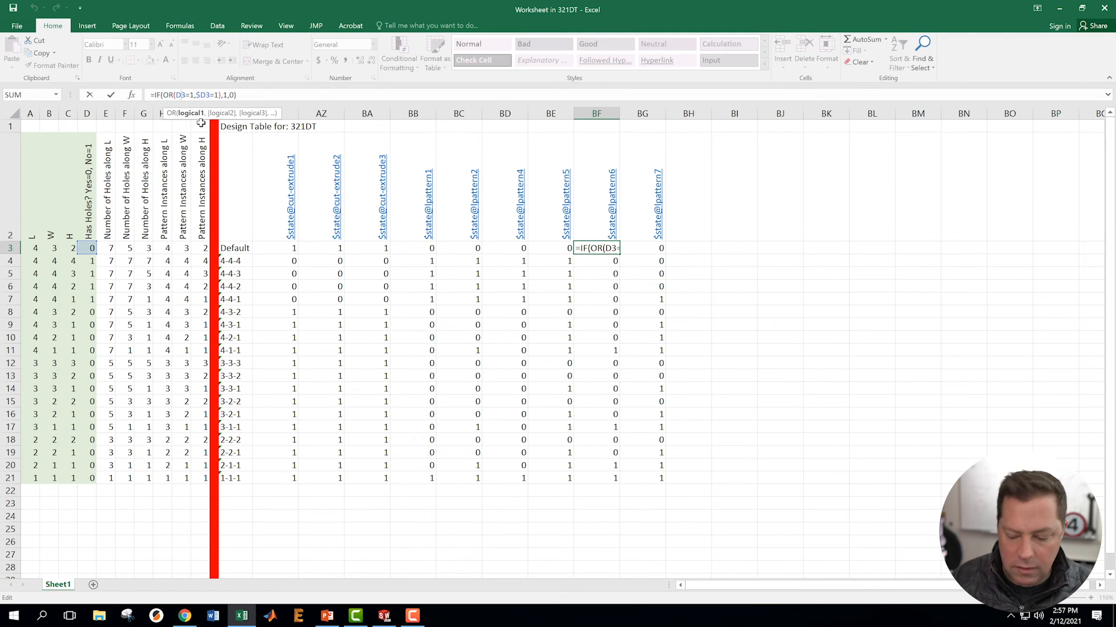
key("BackSpace")
type("b")
key("Return")
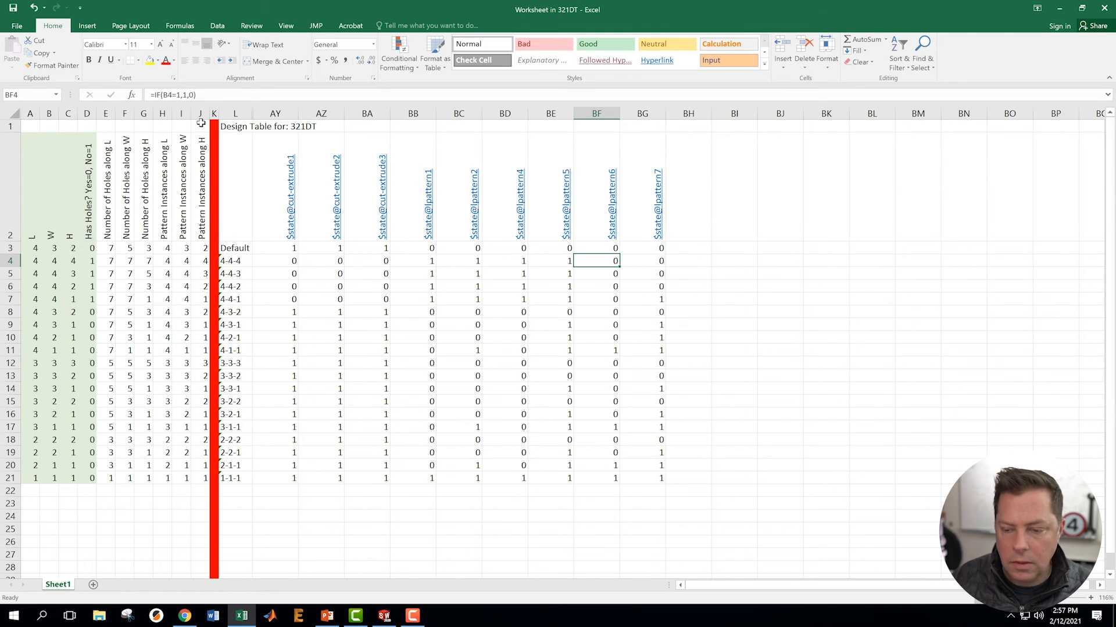
left_click(594, 246)
left_click_drag(620, 253, 621, 255)
double_click(622, 254)
left_click(749, 287)
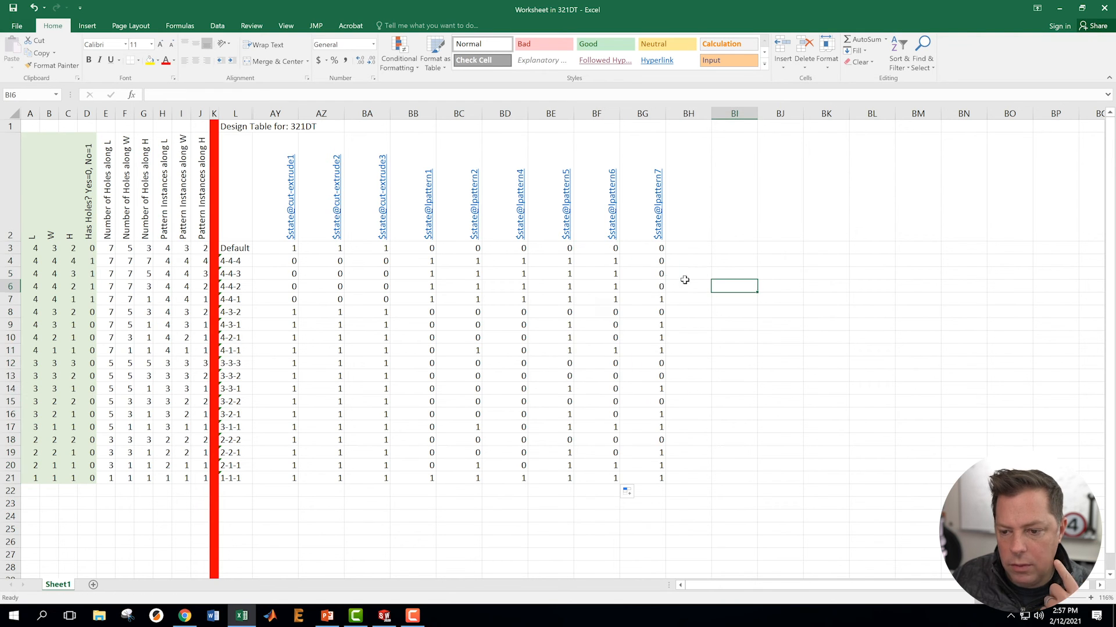
Copy the Default row's $state@lpattern6 formula into $state@lpattern7 as =IF(OR(C3=1,$D3=1),1,0) and fill it down to the 1-1-1 row.
left_click(614, 250)
key("shift+Right")
key("shift+Left")
left_click_drag(619, 253, 655, 253)
left_click(713, 276)
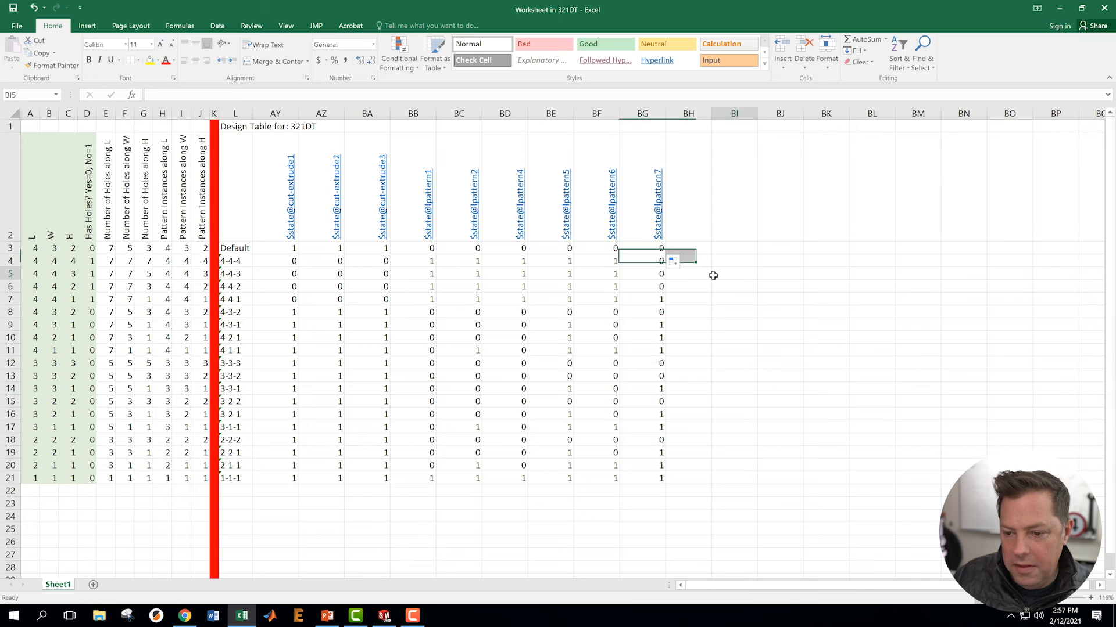
left_click(642, 248)
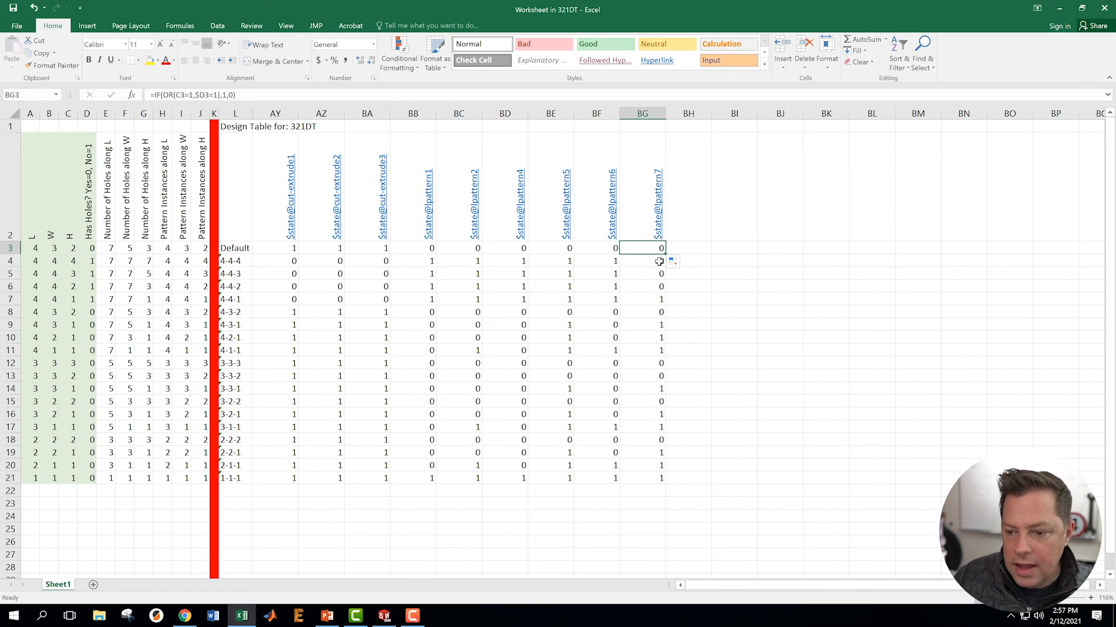
double_click(666, 254)
left_click(739, 366)
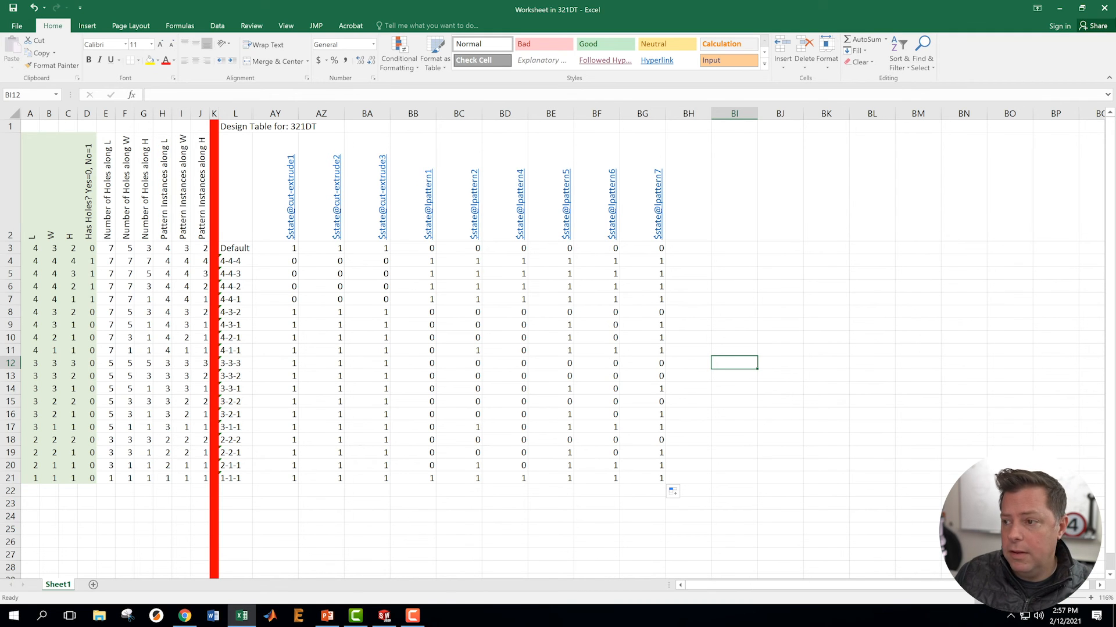
Close the design table worksheet to return to SOLIDWORKS and activate the 4-4-4 configuration.
left_click(1107, 8)
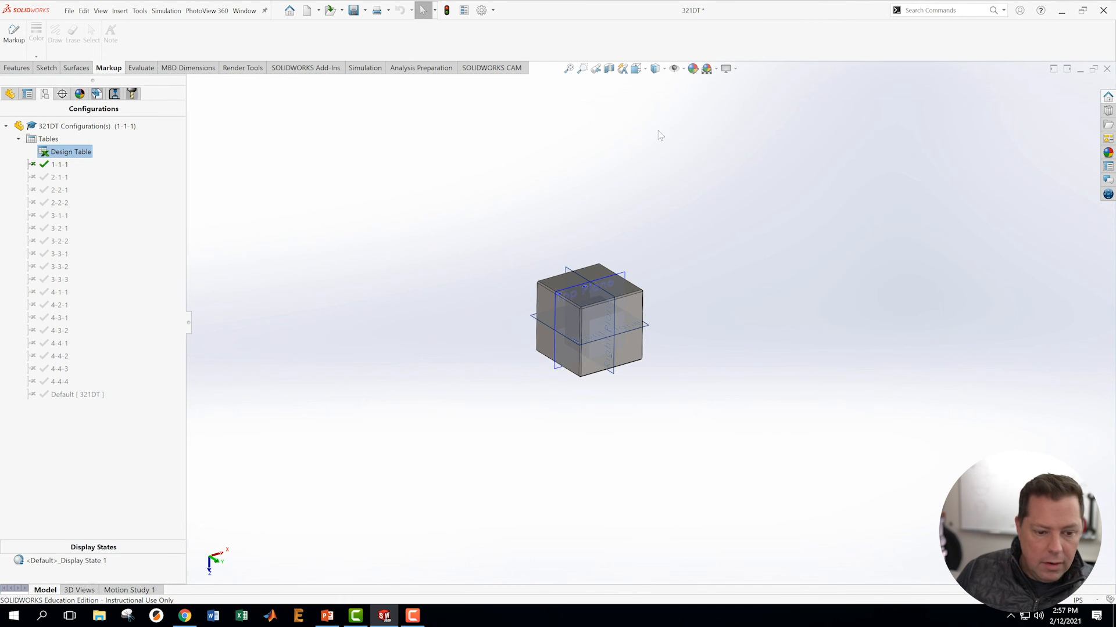
double_click(46, 384)
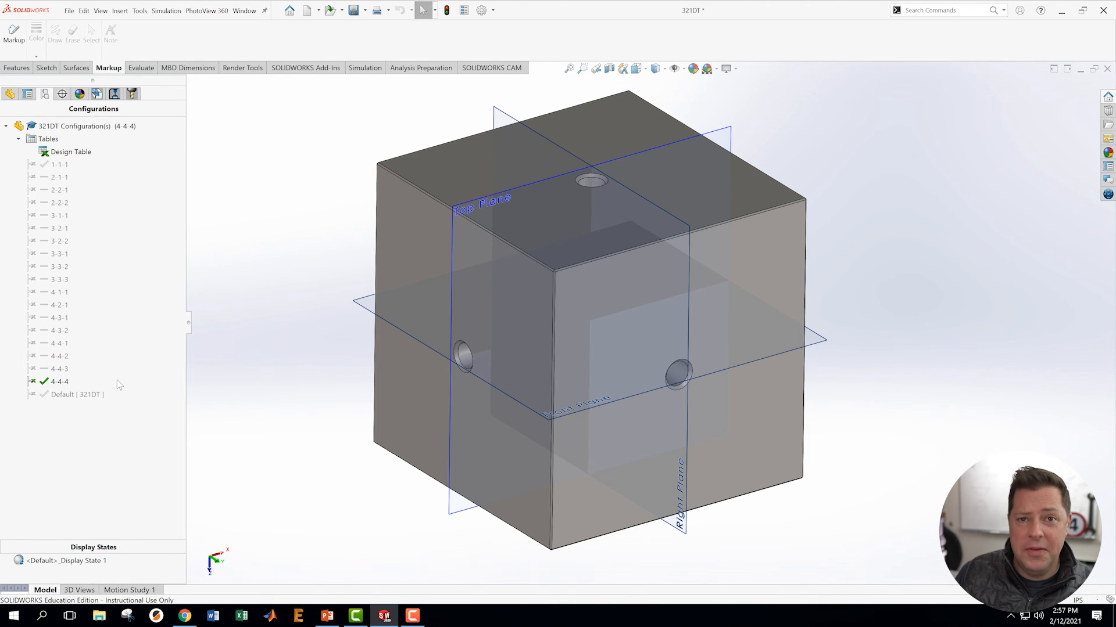
Activate the configurations from 4-4-3 through 3-3-3 in turn, return to 4-1-1, and check the holes in each block.
double_click(46, 370)
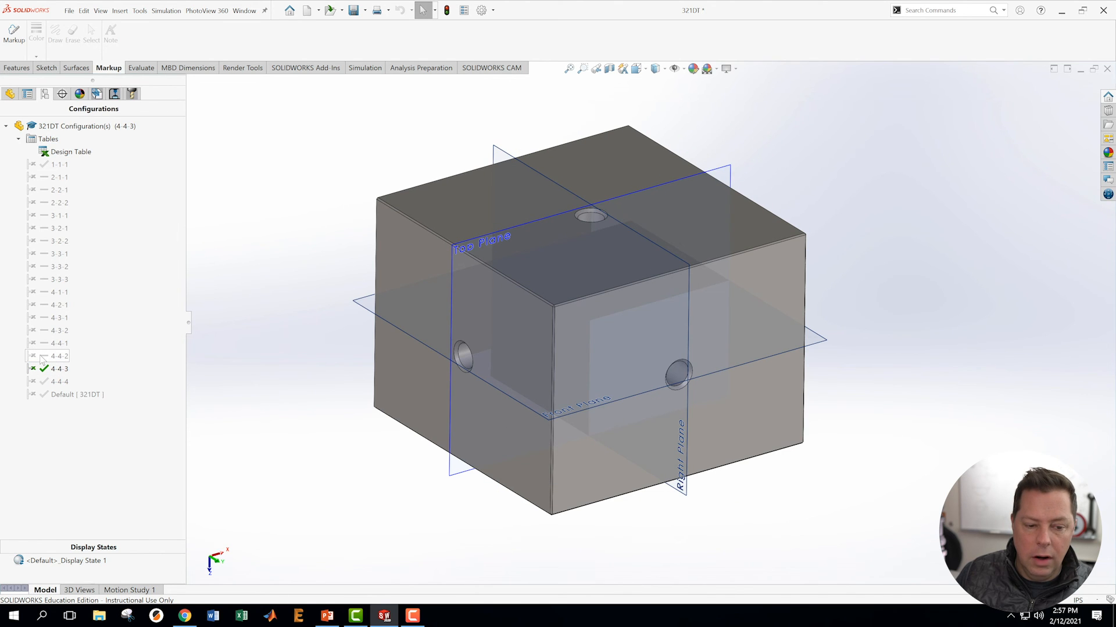
double_click(56, 356)
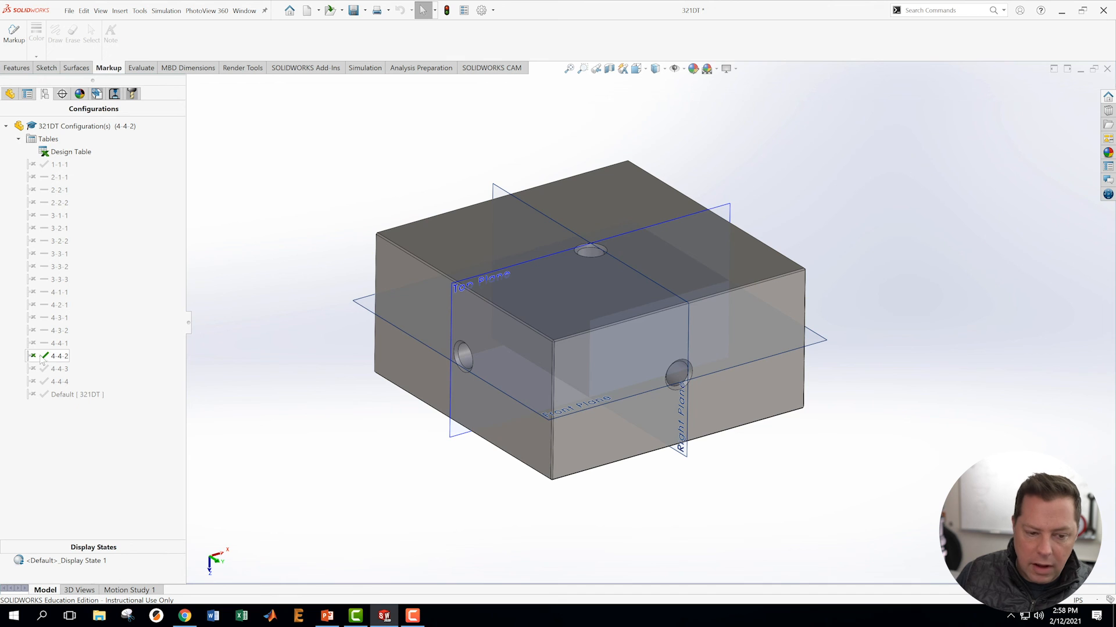
double_click(57, 344)
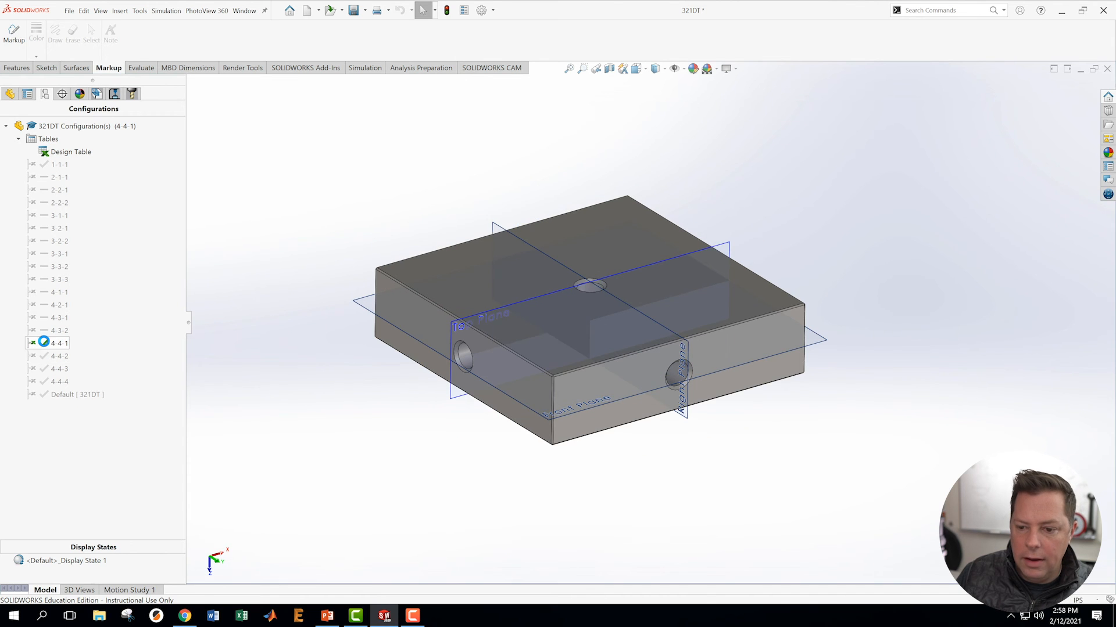
double_click(43, 331)
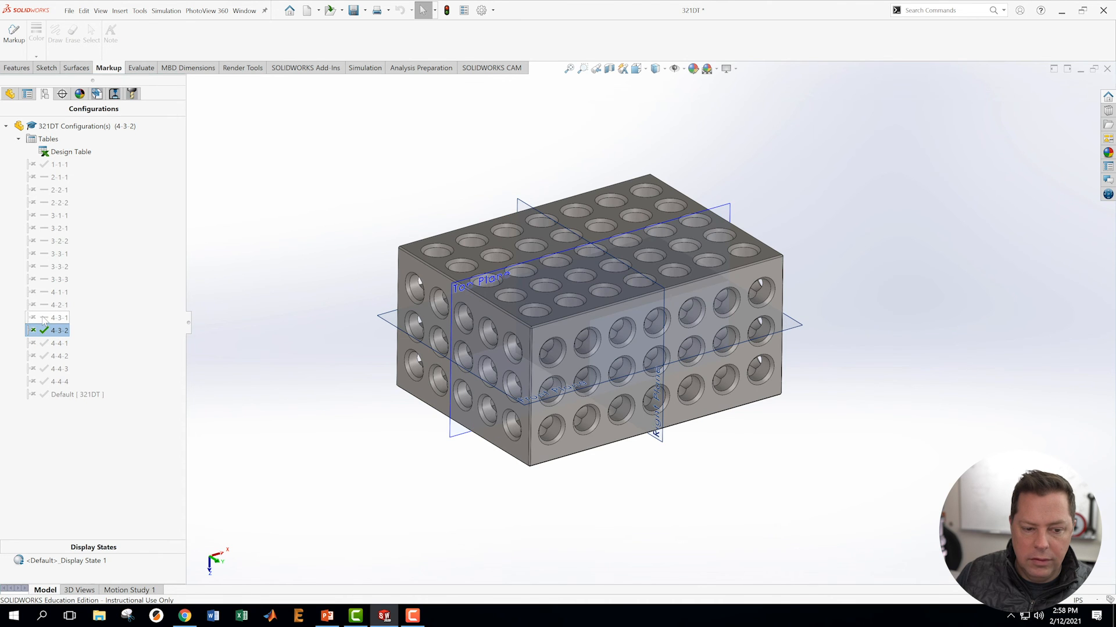
double_click(44, 318)
double_click(44, 306)
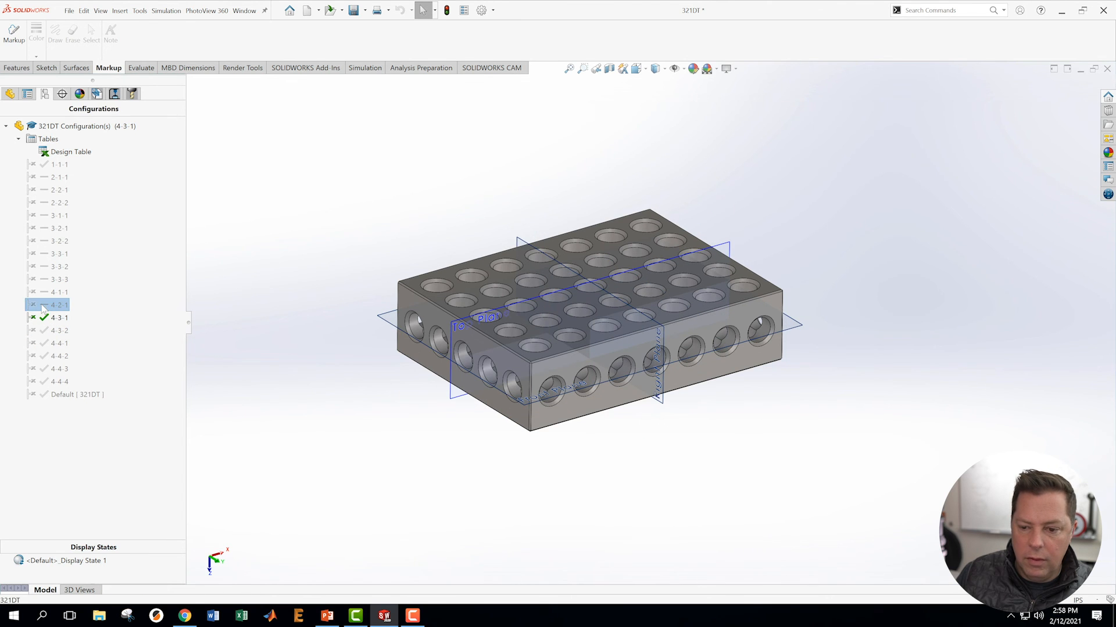
double_click(43, 293)
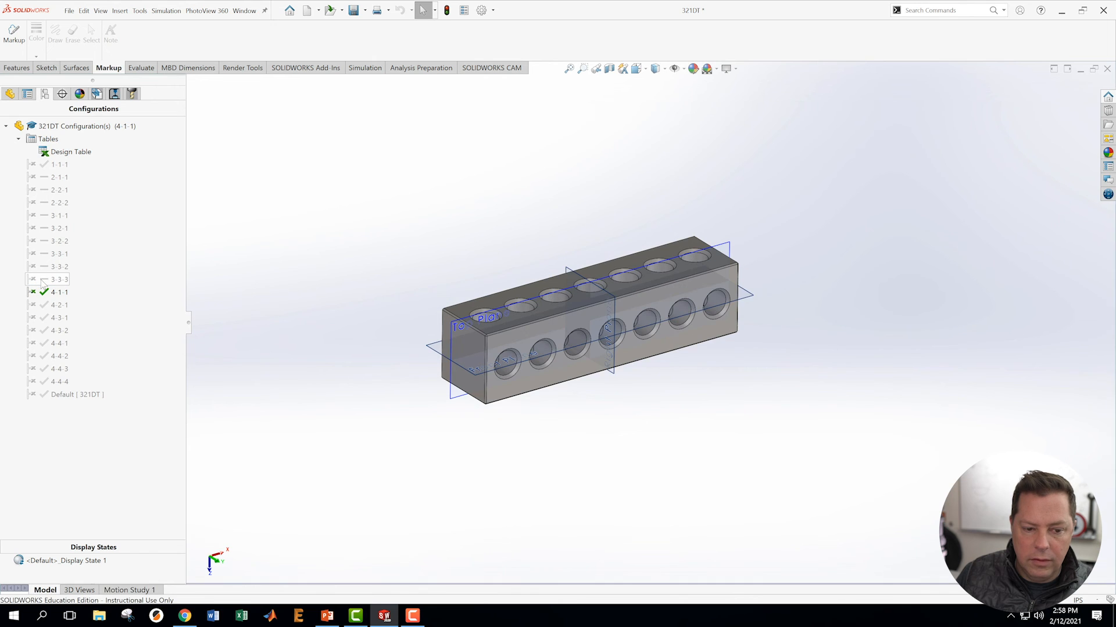
double_click(44, 280)
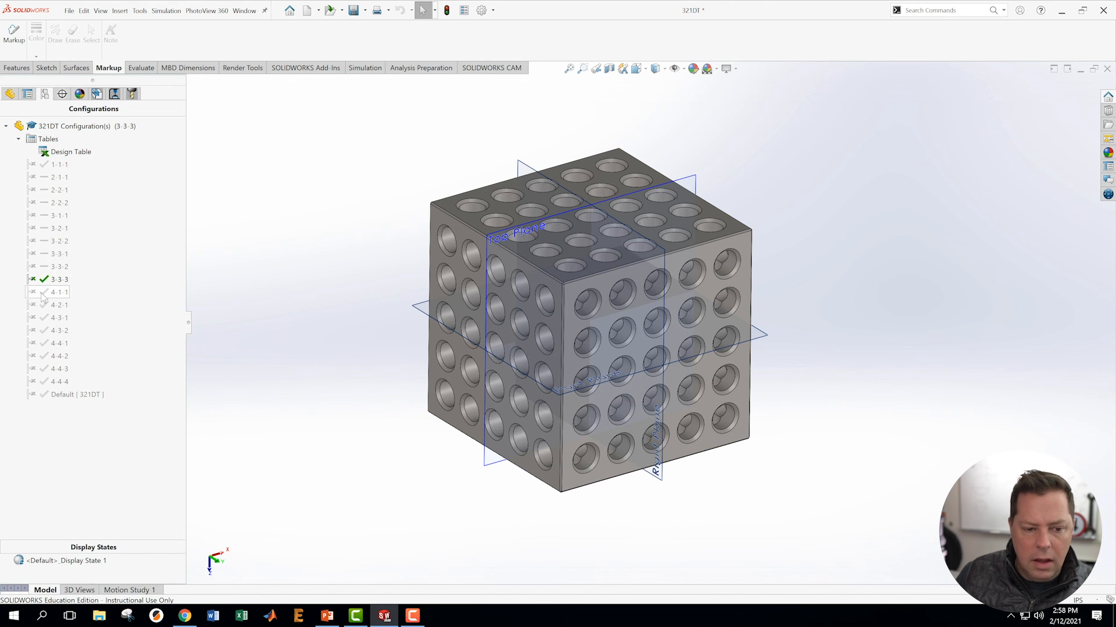
double_click(44, 292)
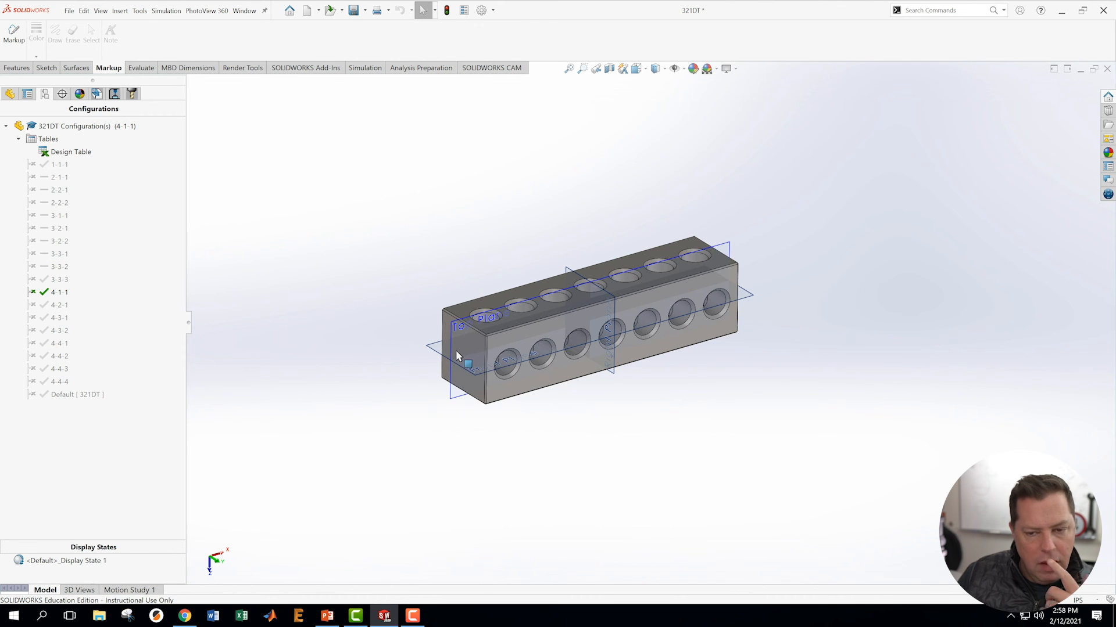
Activate the 4-4-4 configuration and save the part.
double_click(58, 382)
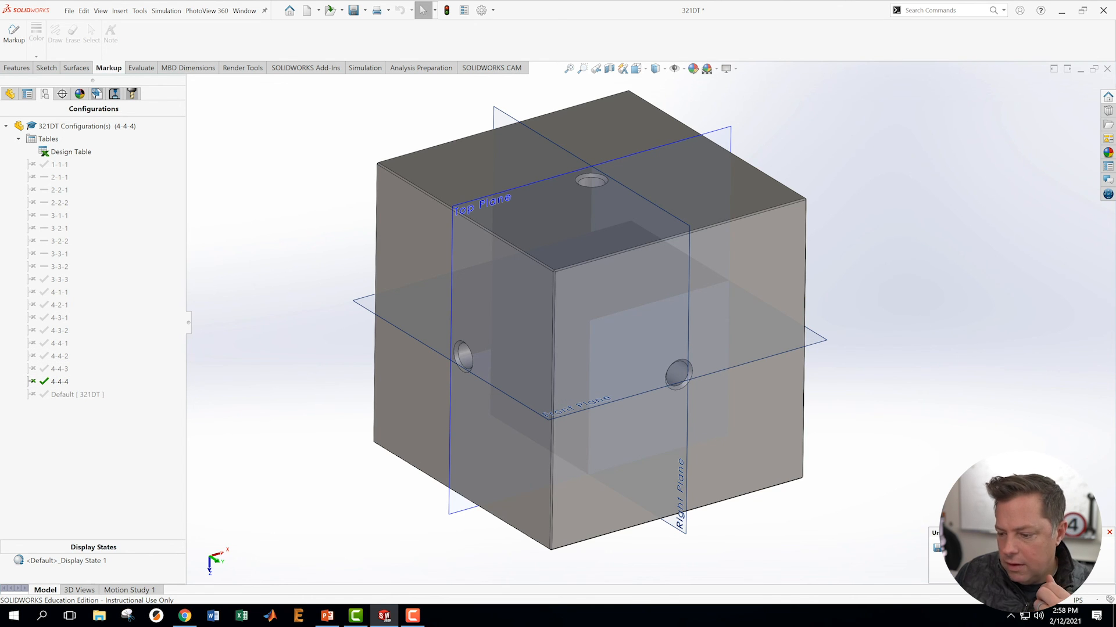
key("ctrl+s")
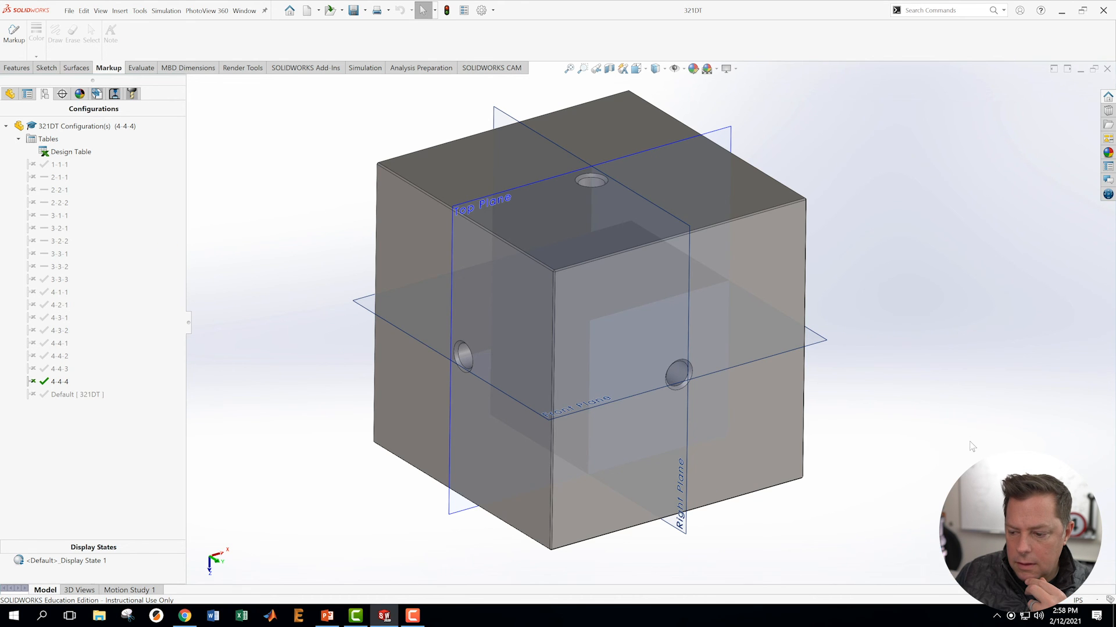
Open the design table worksheet and compare the $state@cut-extrude1 formulas in the Default and 4-4-4 rows.
right_click(58, 152)
left_click(110, 182)
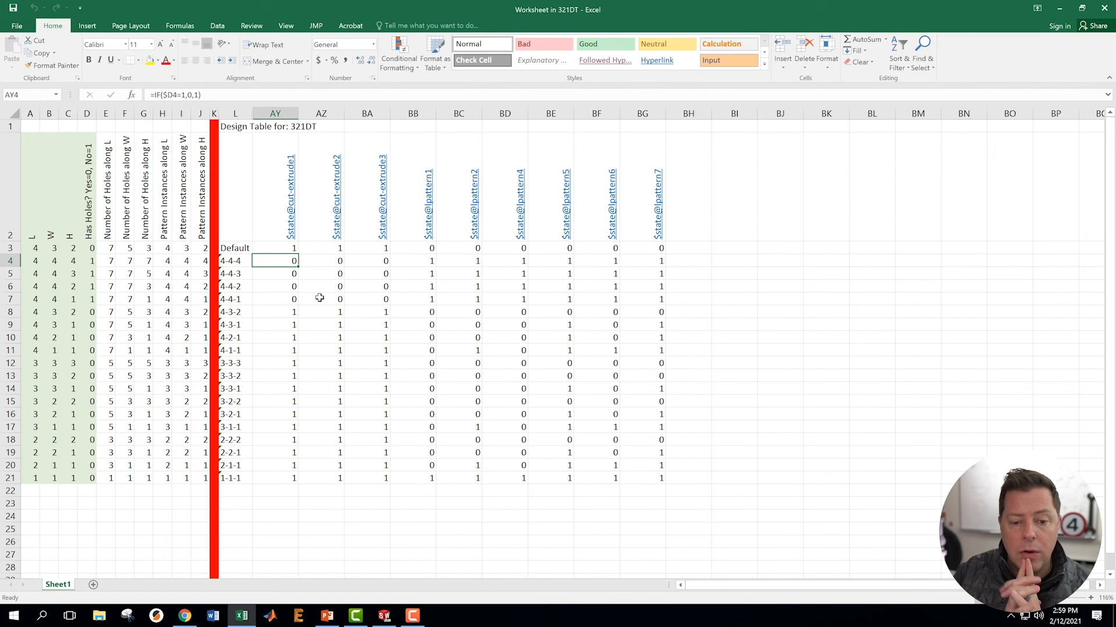
key("Left")
key("Left")
key("Right")
key("Right")
key("Right")
key("Left")
key("Right")
key("Left")
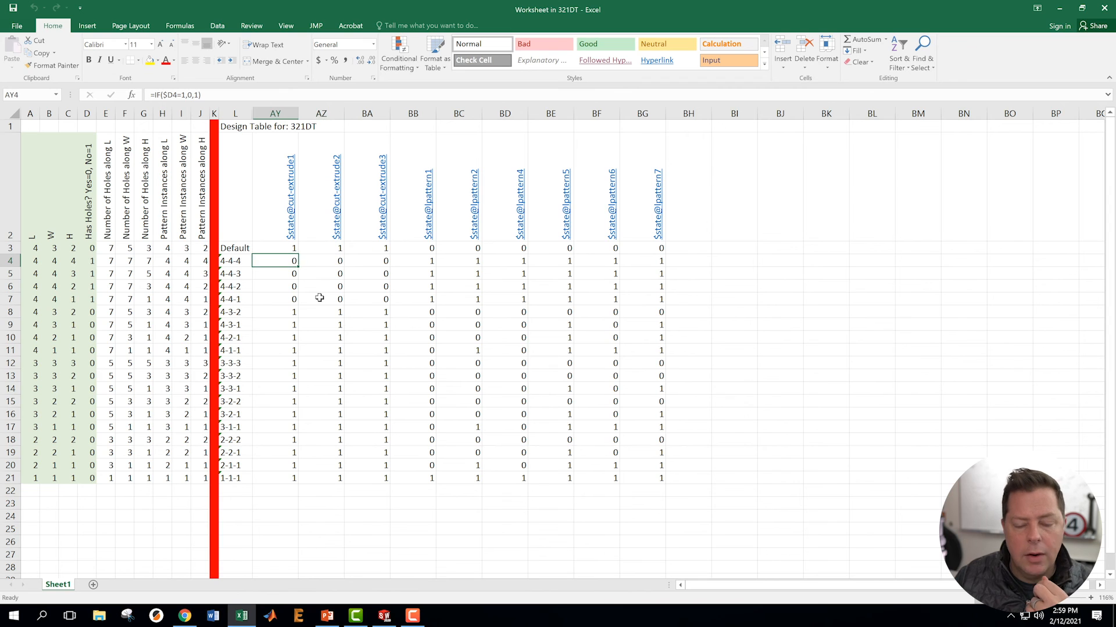
key("Up")
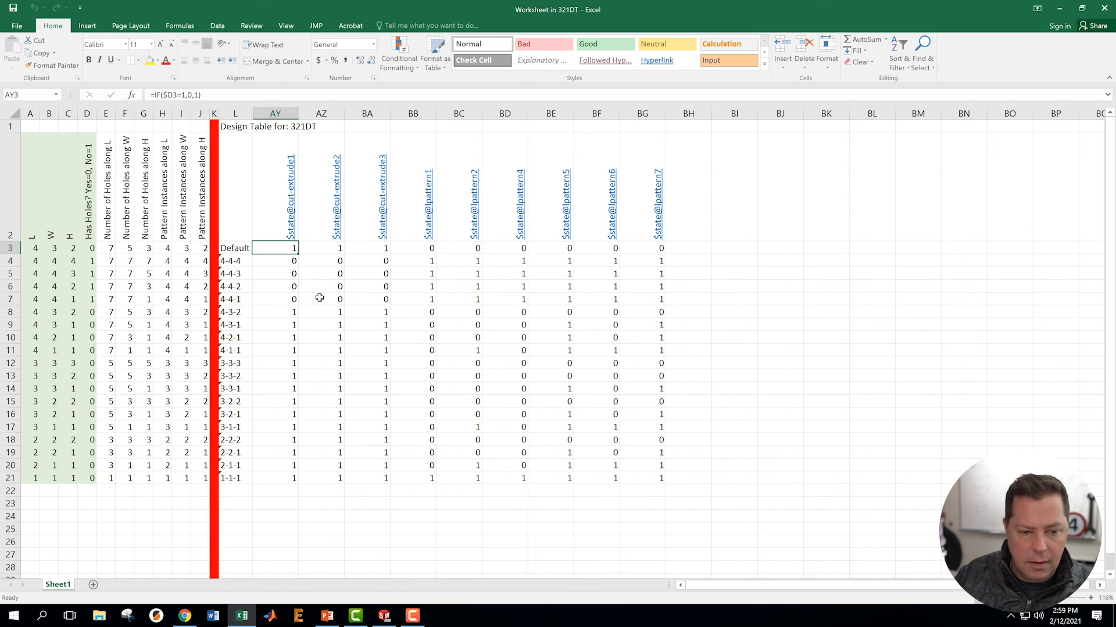
key("Down")
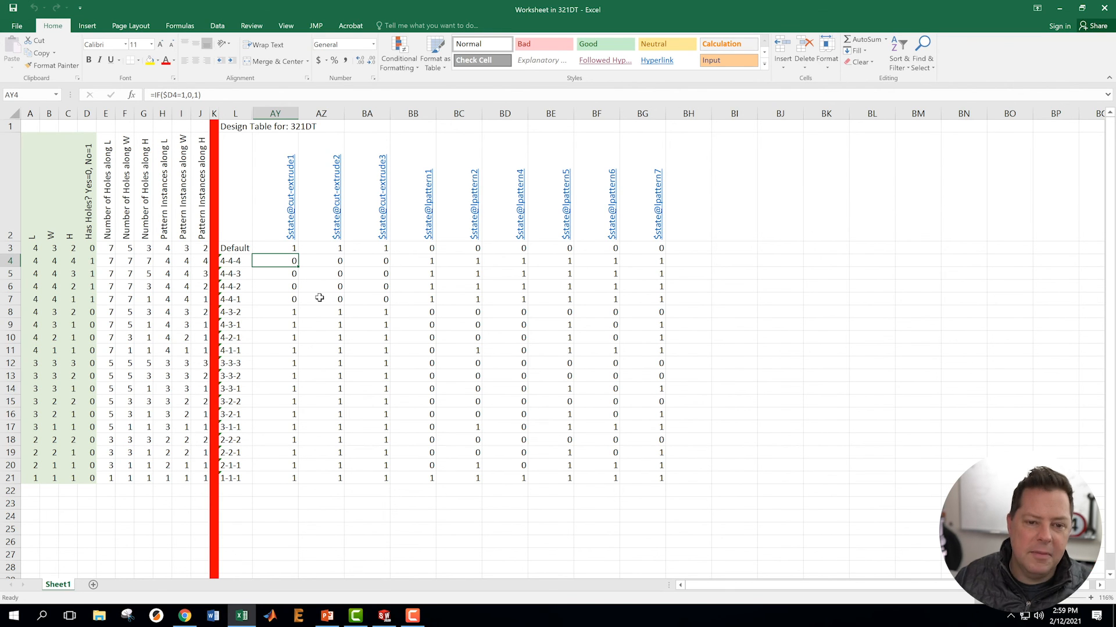
Change the 4-4-4 row's $state@cut-extrude1 formula to =IF($D4=1,1,0) and fill it through $state@cut-extrude3 down to the 1-1-1 row.
left_click(188, 95)
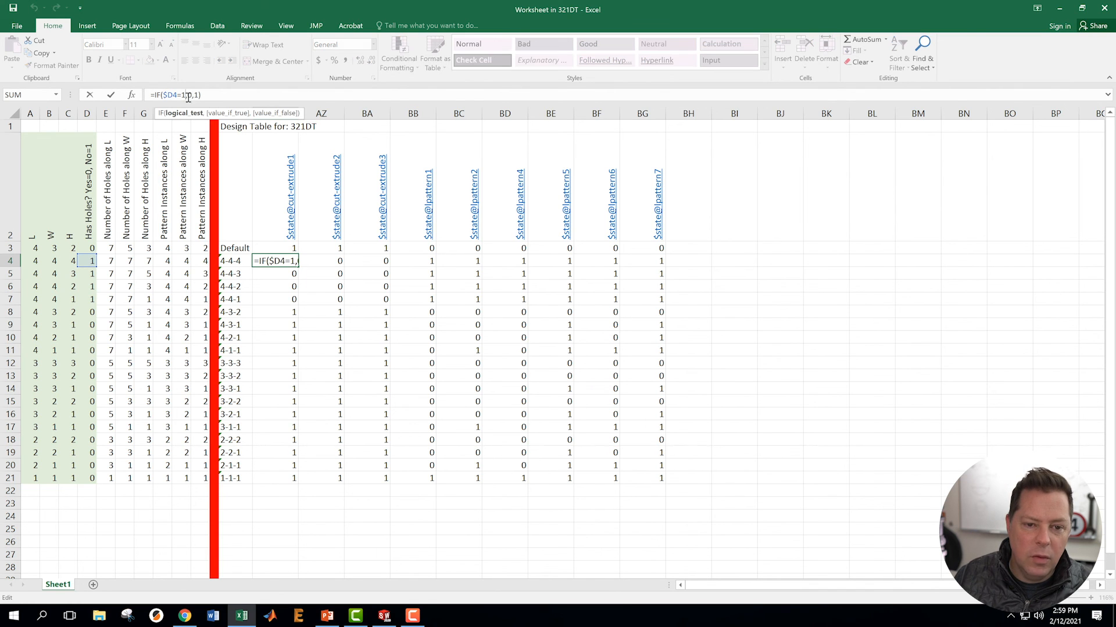
left_click(192, 95)
key("BackSpace")
type("1")
key("Right")
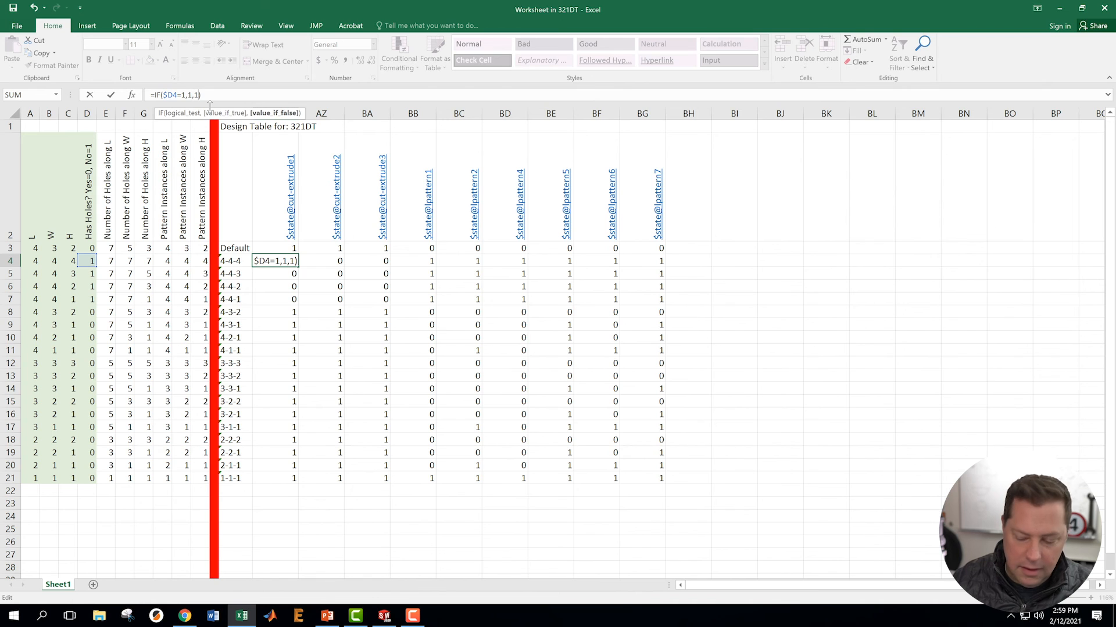
key("Return")
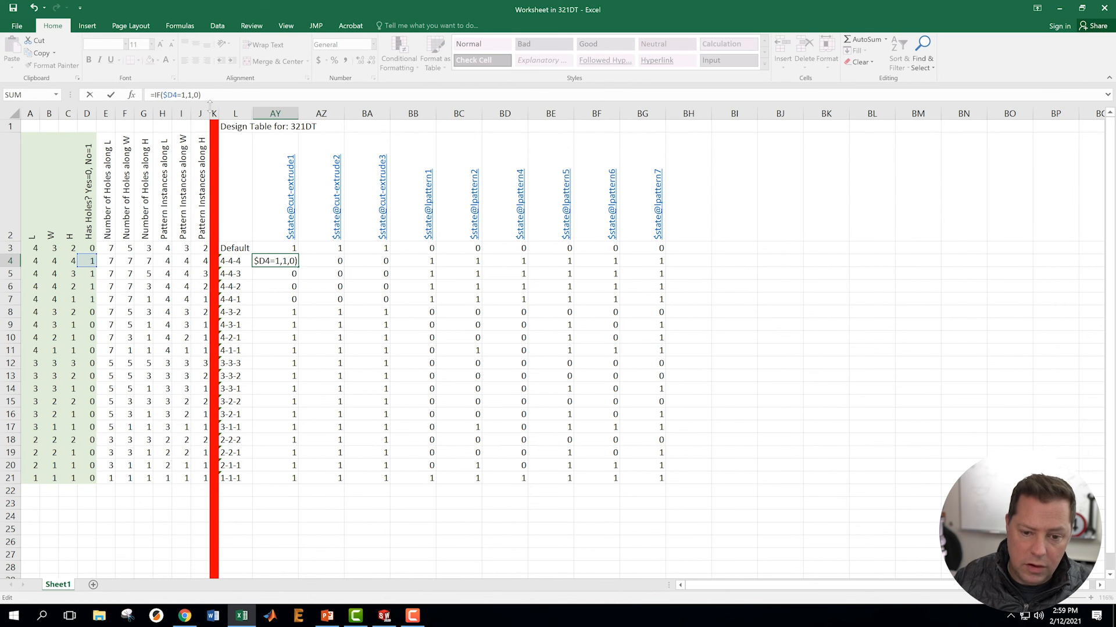
left_click(286, 261)
left_click_drag(300, 265, 386, 484)
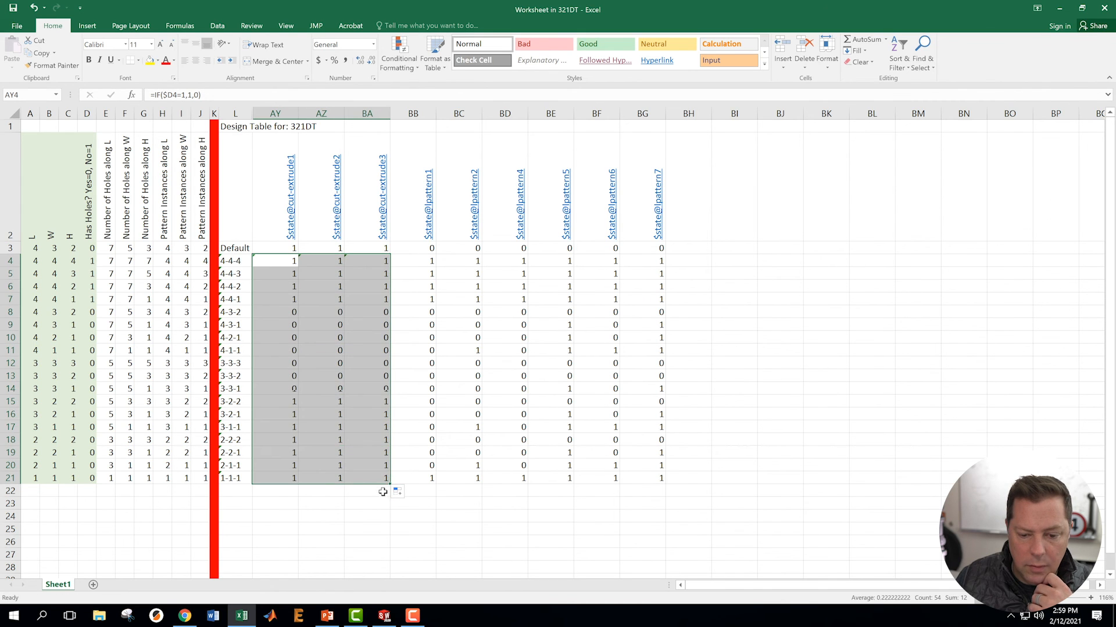
left_click(359, 517)
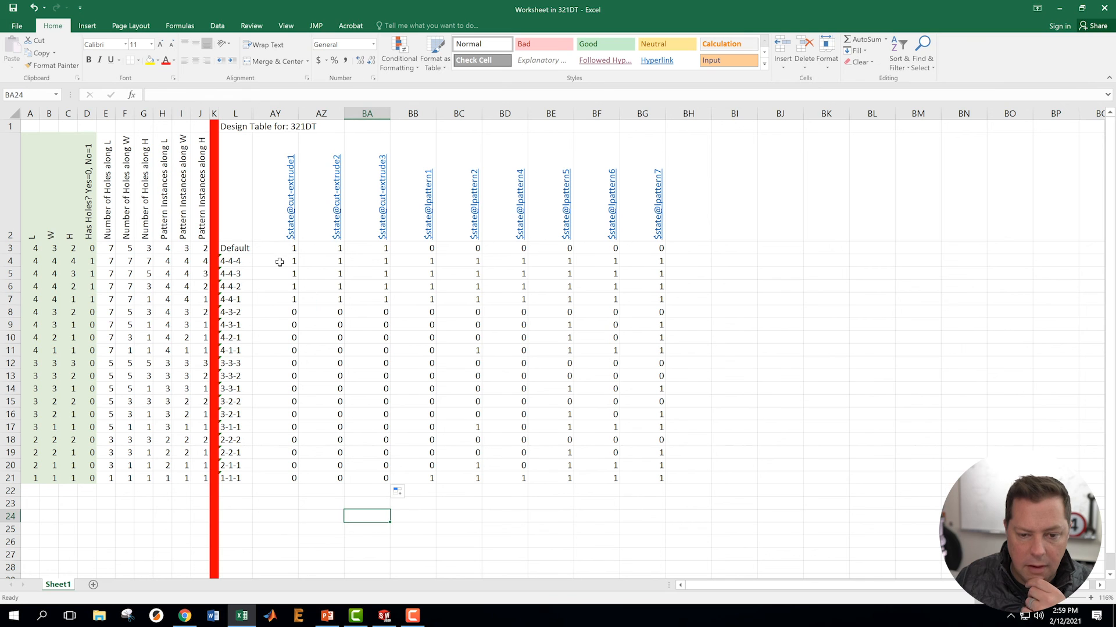
Copy the 4-4-4 row's $state@cut-extrude1 formula up to the Default row and fill it across to $state@cut-extrude3.
left_click(280, 261)
key("Up")
key("Down")
key("Up")
key("Down")
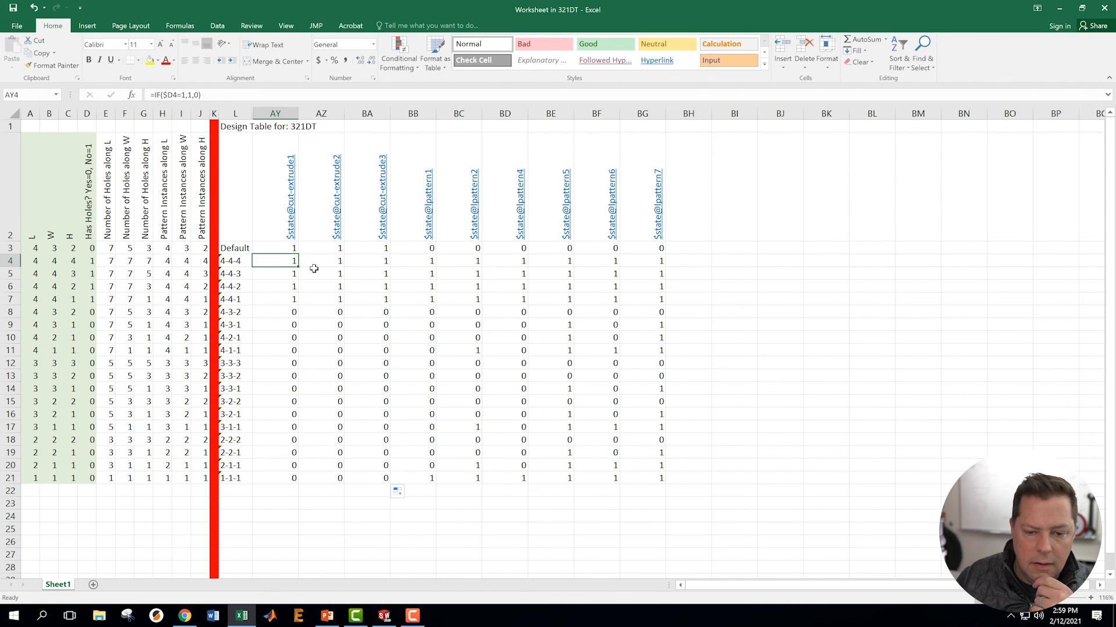
left_click_drag(297, 265, 296, 250)
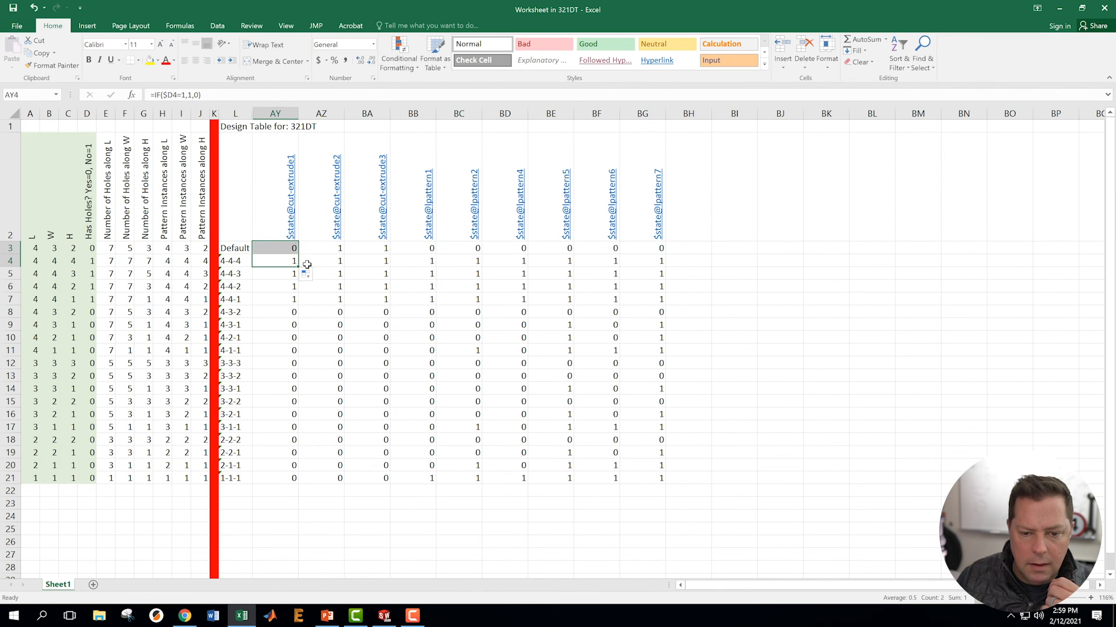
left_click(308, 265)
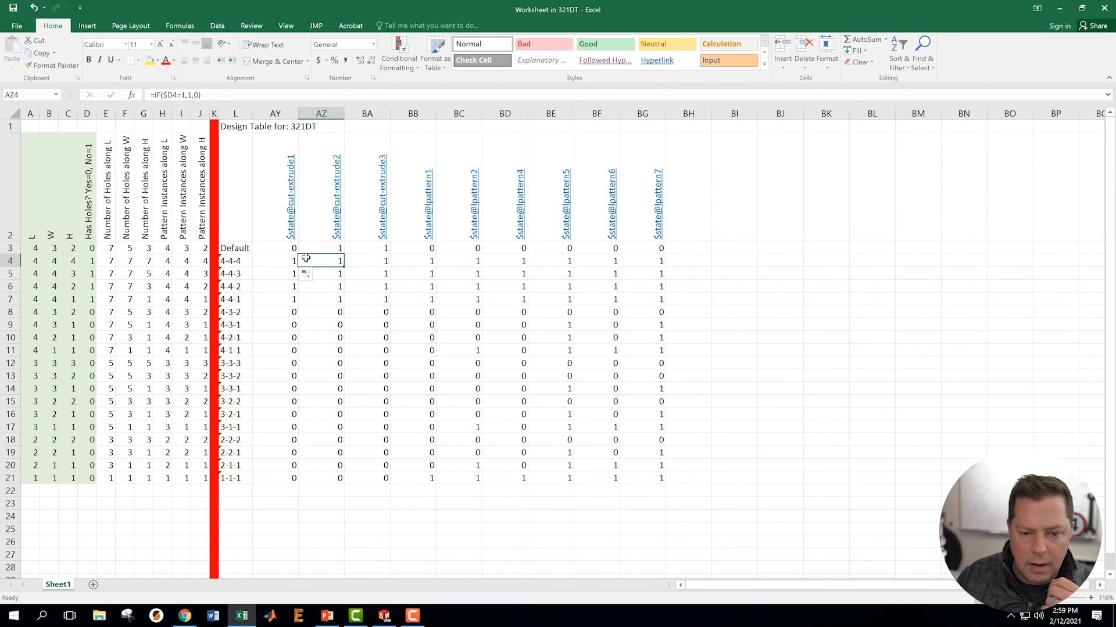
left_click(290, 261)
left_click(285, 248)
left_click_drag(298, 254, 386, 250)
left_click(451, 527)
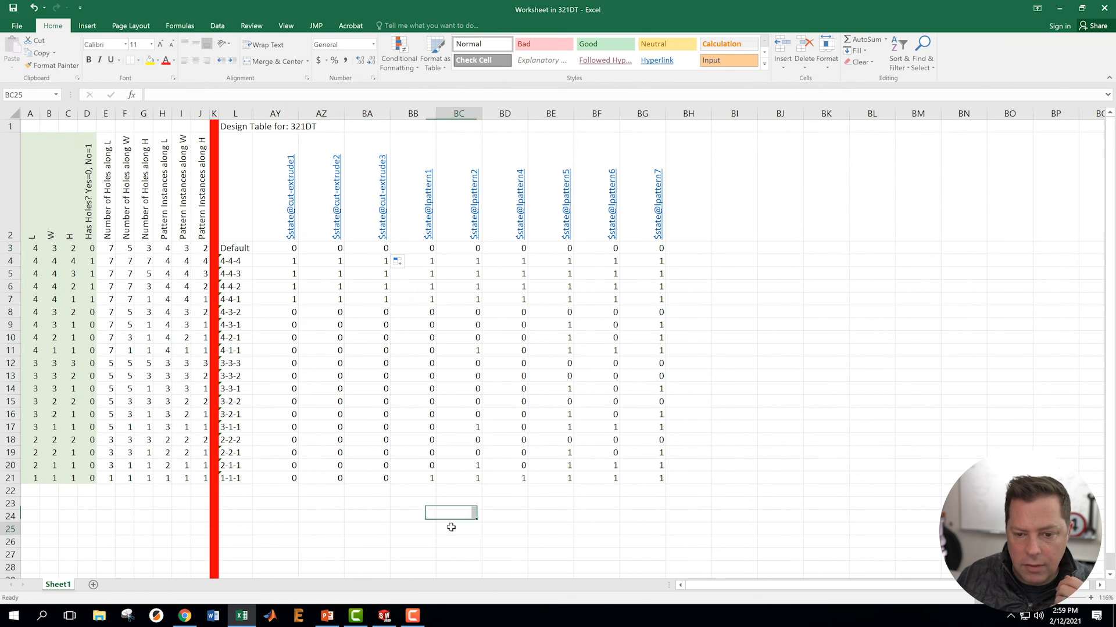
Close the design table worksheet and check the 4-4-3, 4-4-2 and 4-4-1 configurations in SOLIDWORKS for remaining holes.
left_click(1107, 6)
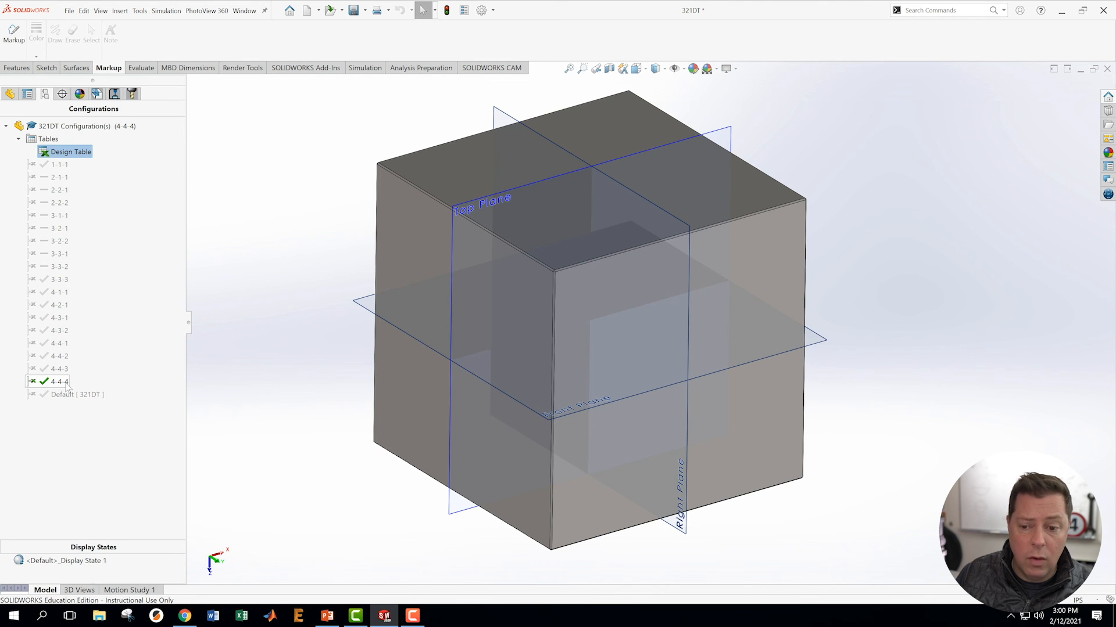
left_click(48, 371)
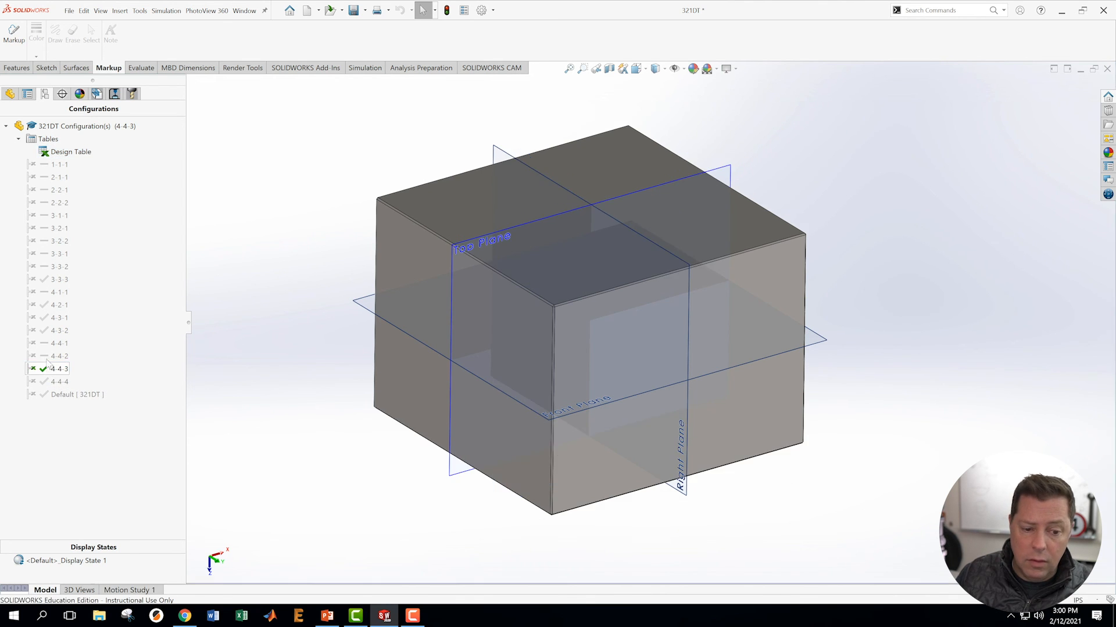
double_click(48, 353)
double_click(50, 342)
Activate the 4-3-2, 4-3-1, 4-2-1 and 4-1-1 configurations in turn and inspect the hole in the 4-1-1 block's end face.
double_click(56, 331)
double_click(53, 318)
double_click(56, 305)
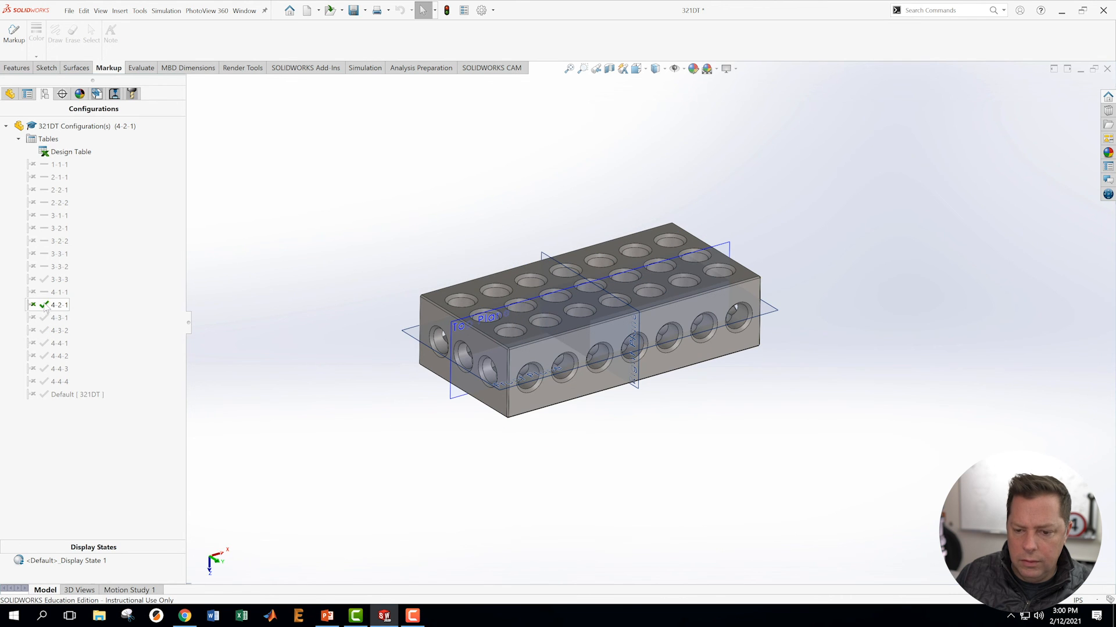
double_click(56, 292)
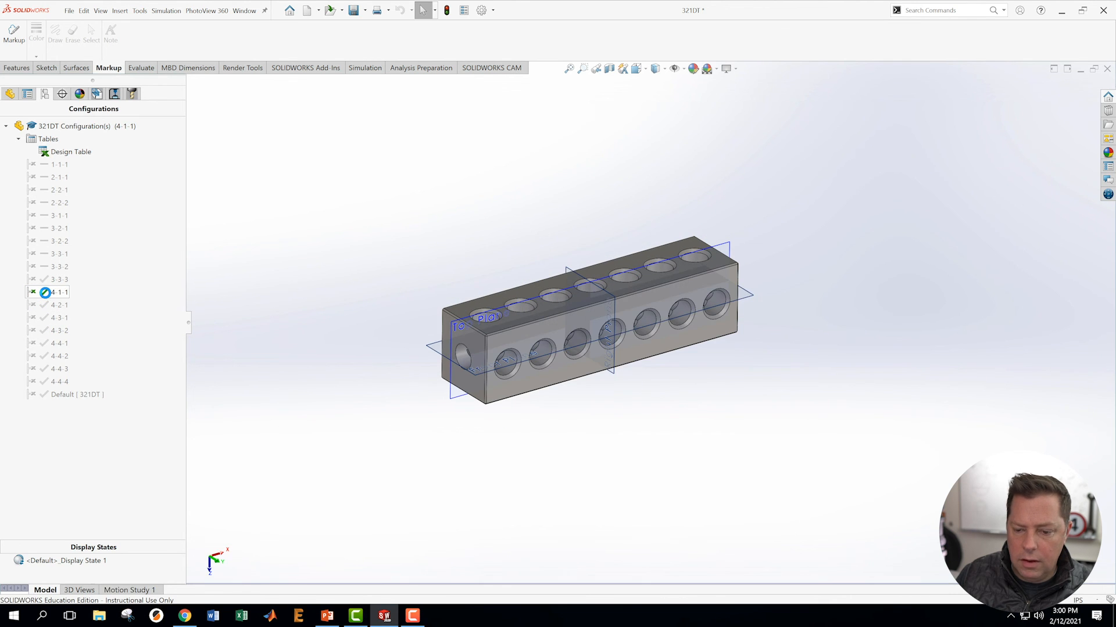
scroll(573, 357, "down", 5)
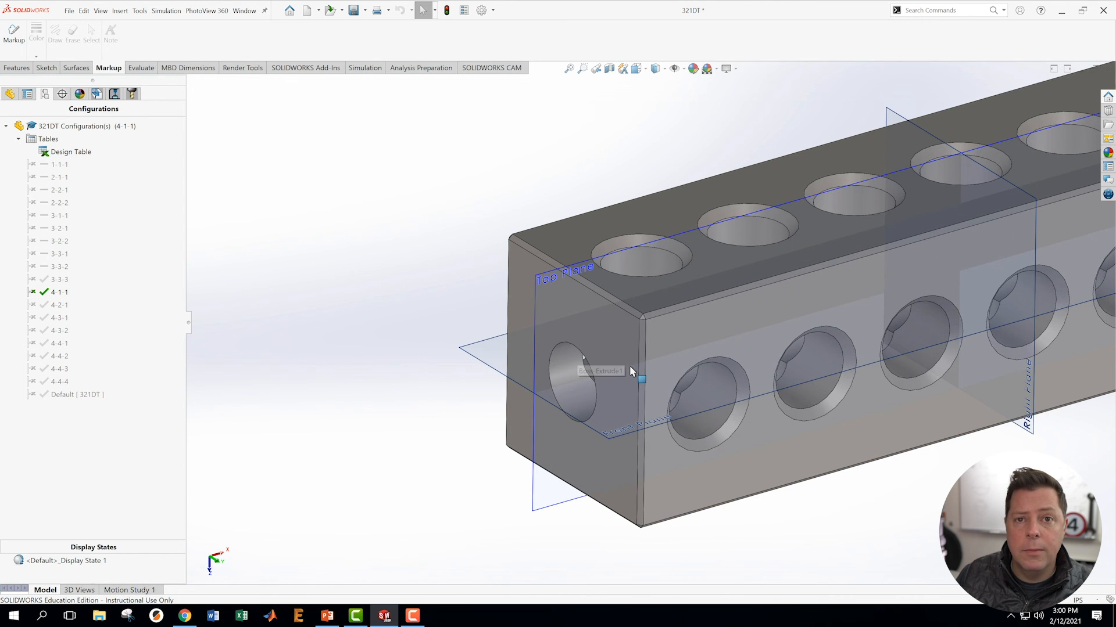
scroll(635, 372, "up", 6)
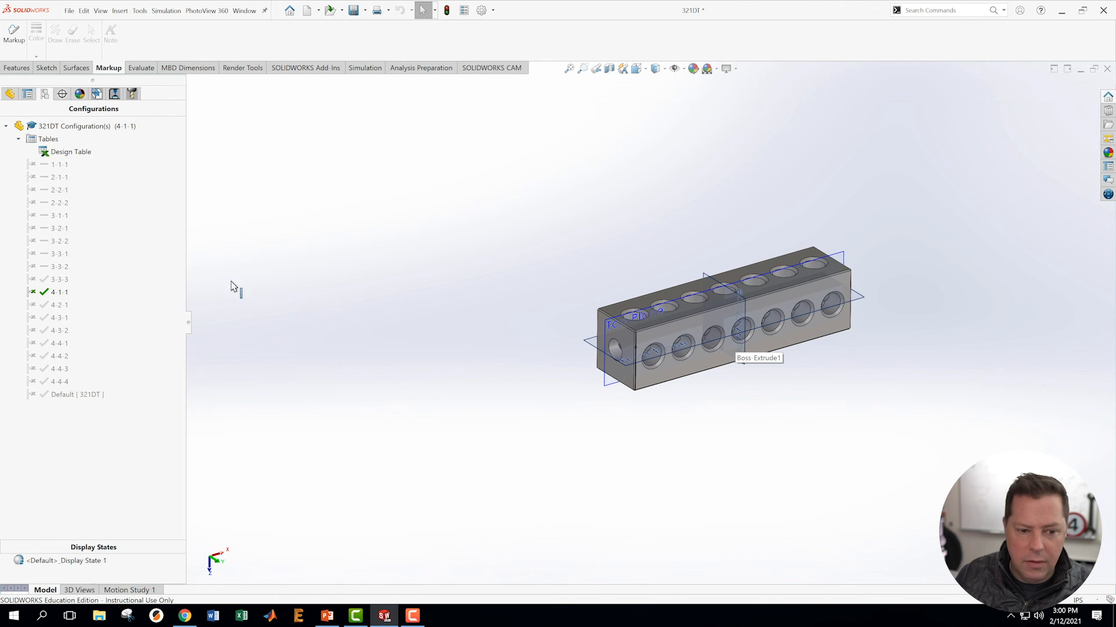
Activate the configurations from 3-3-3 down to 3-1-1 in turn and check their hole patterns.
left_click(46, 281)
double_click(46, 280)
double_click(44, 254)
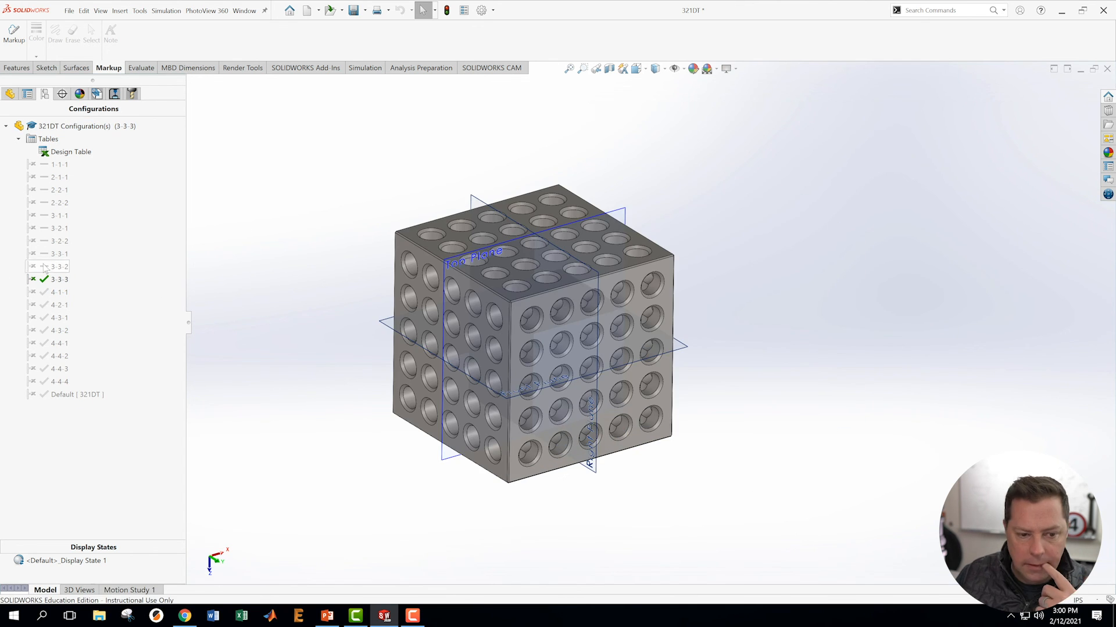
double_click(47, 241)
double_click(47, 216)
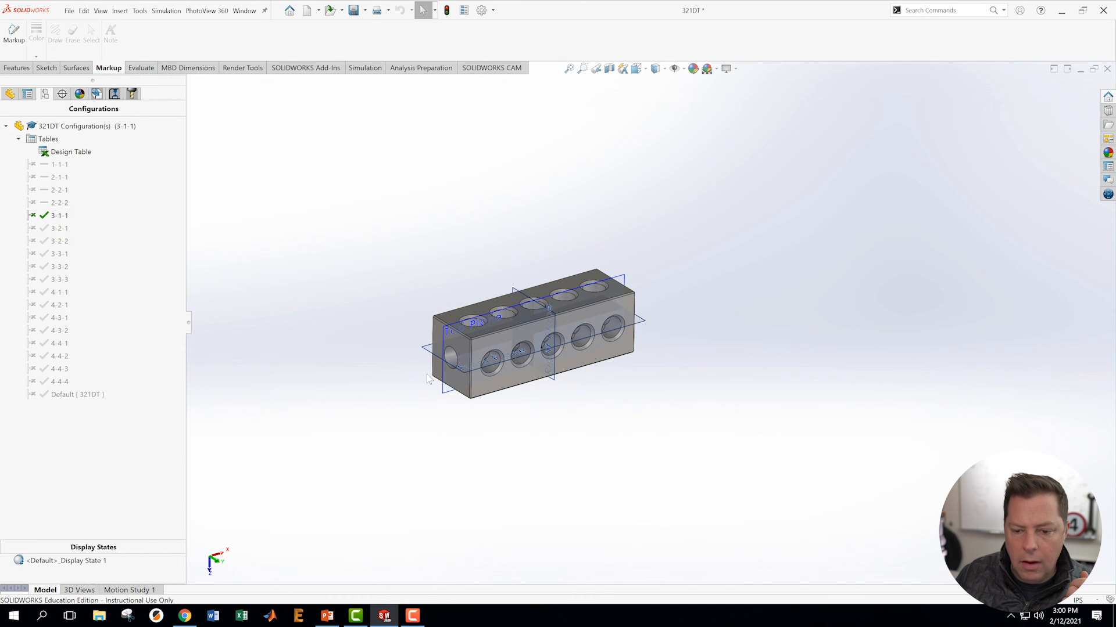
Activate the 2-2-2, 2-2-1, 2-1-1 and 1-1-1 configurations in turn and inspect the holes in the 1-1-1 block.
left_click(44, 203)
double_click(43, 202)
double_click(47, 190)
double_click(47, 177)
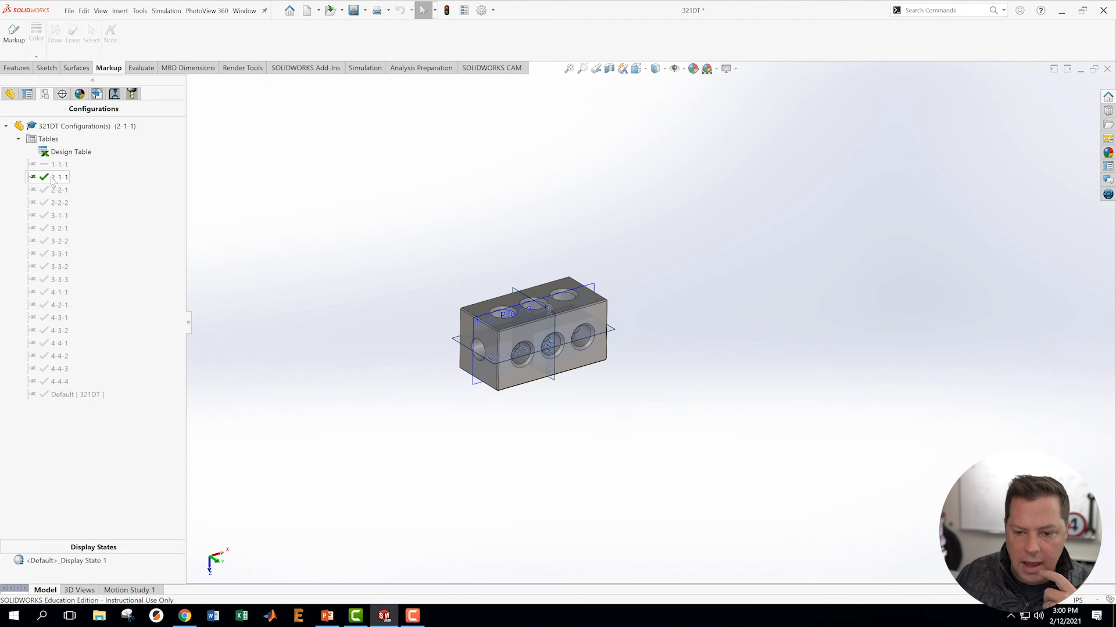
double_click(53, 165)
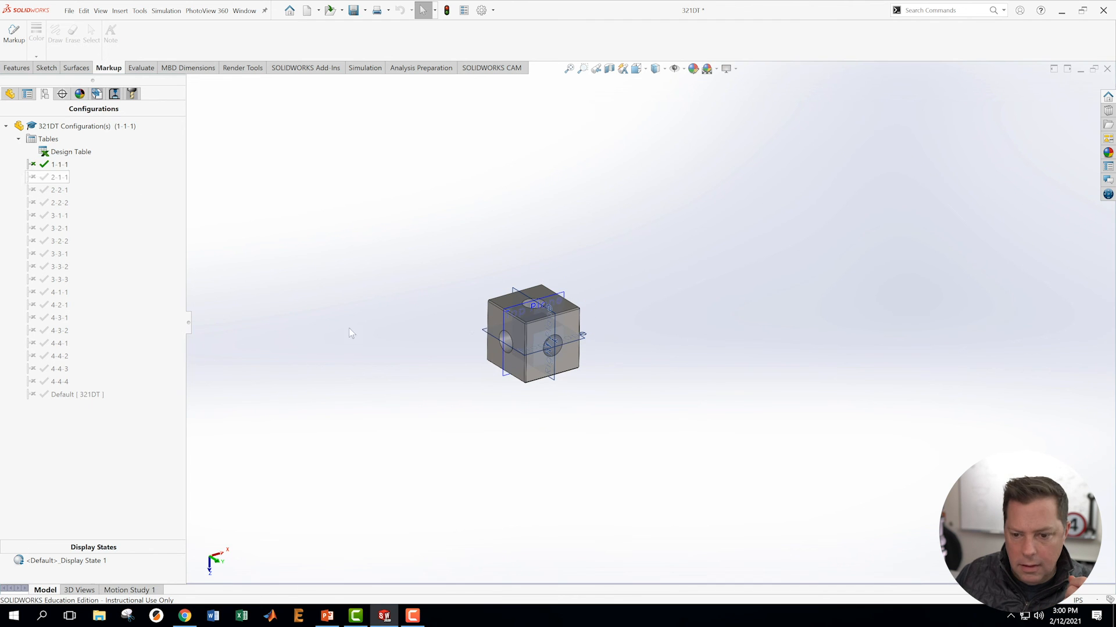
scroll(519, 327, "down", 5)
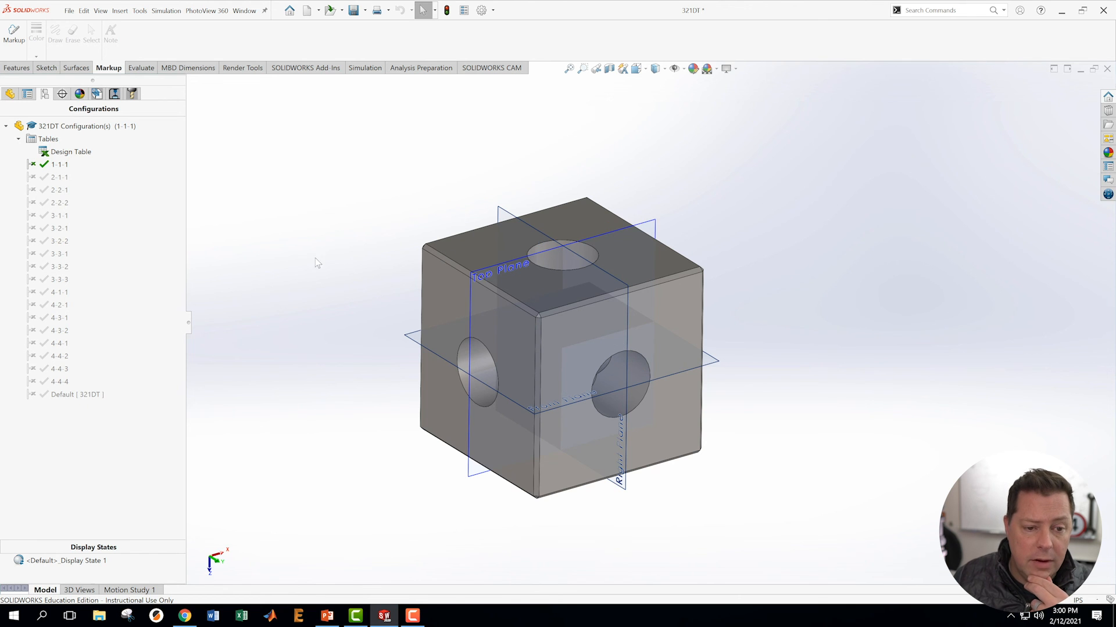
Review the suppression columns in the design table, close it, and examine the chamfer features' suppression in the feature tree.
right_click(67, 153)
left_click(114, 182)
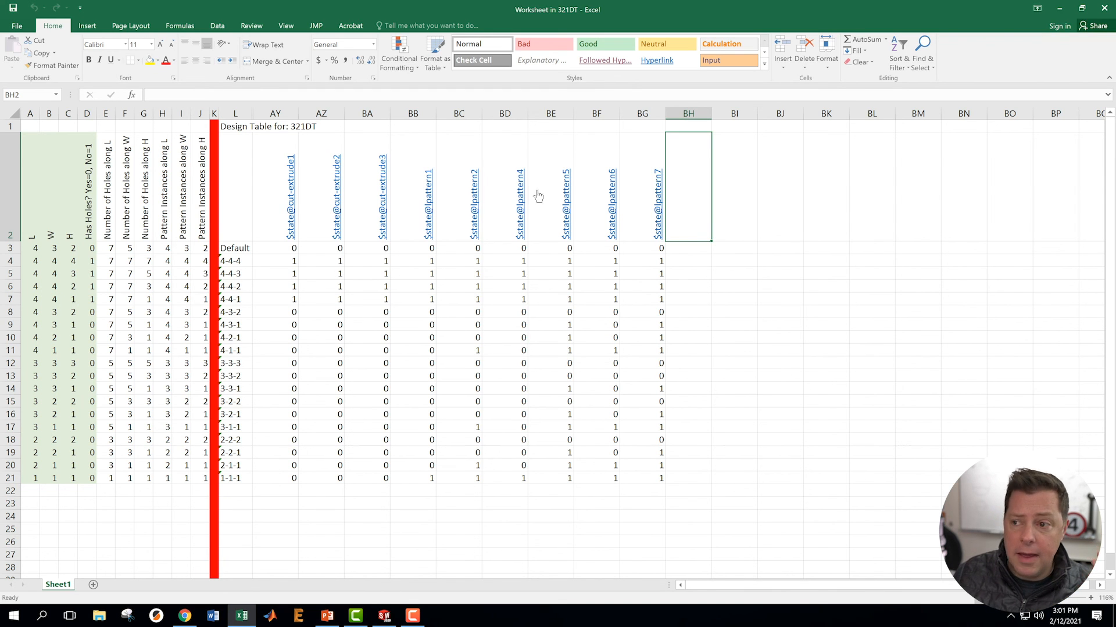
left_click(1104, 8)
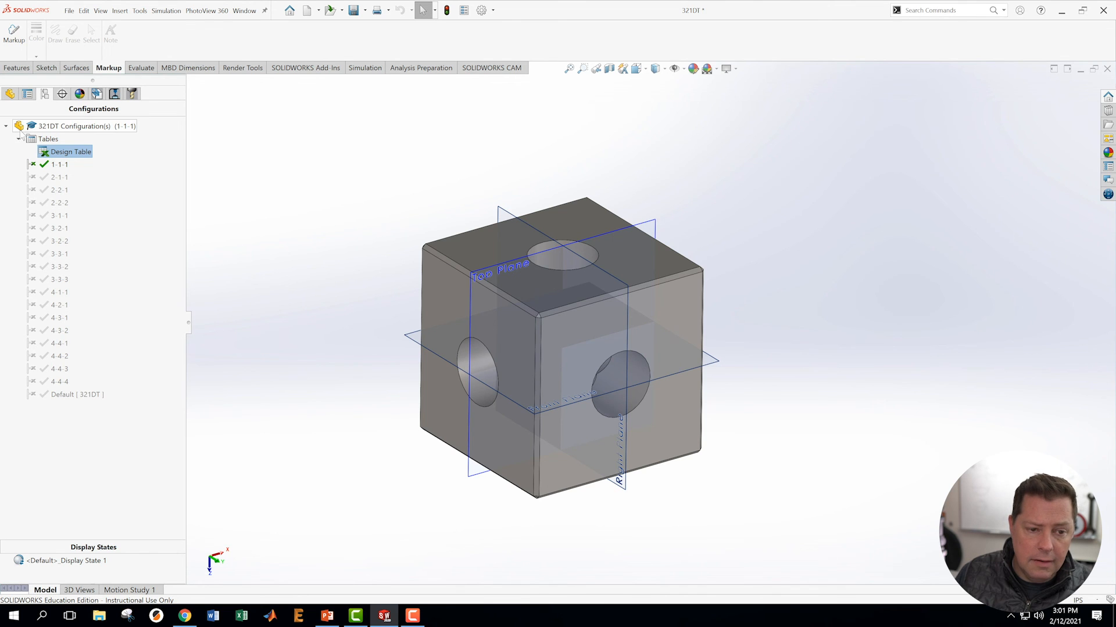
left_click(10, 93)
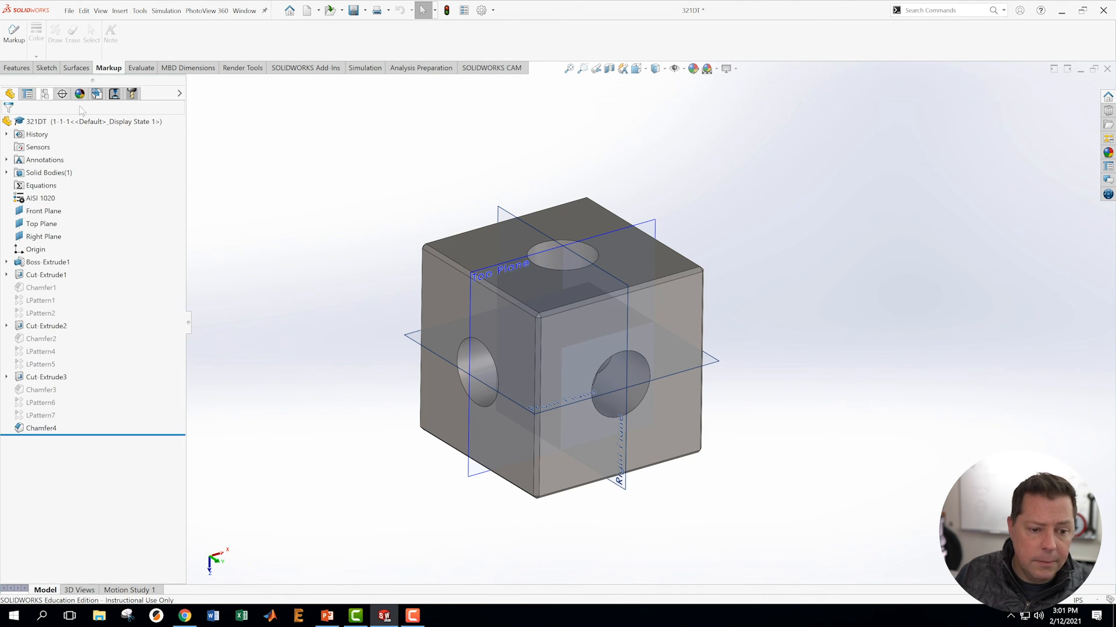
mouse_move(36, 294)
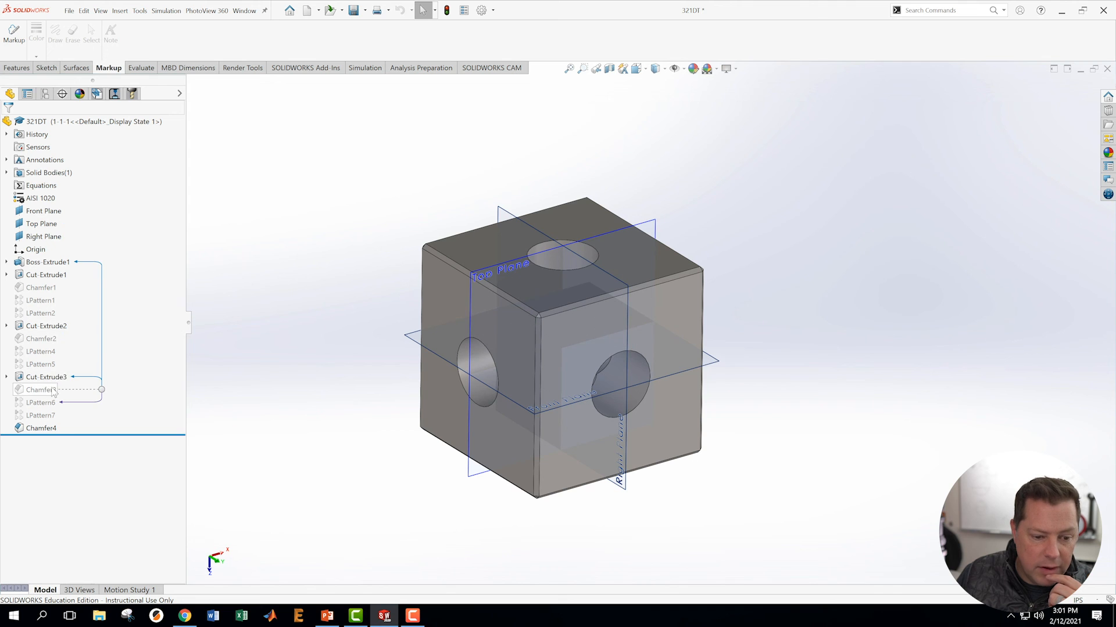
mouse_move(53, 431)
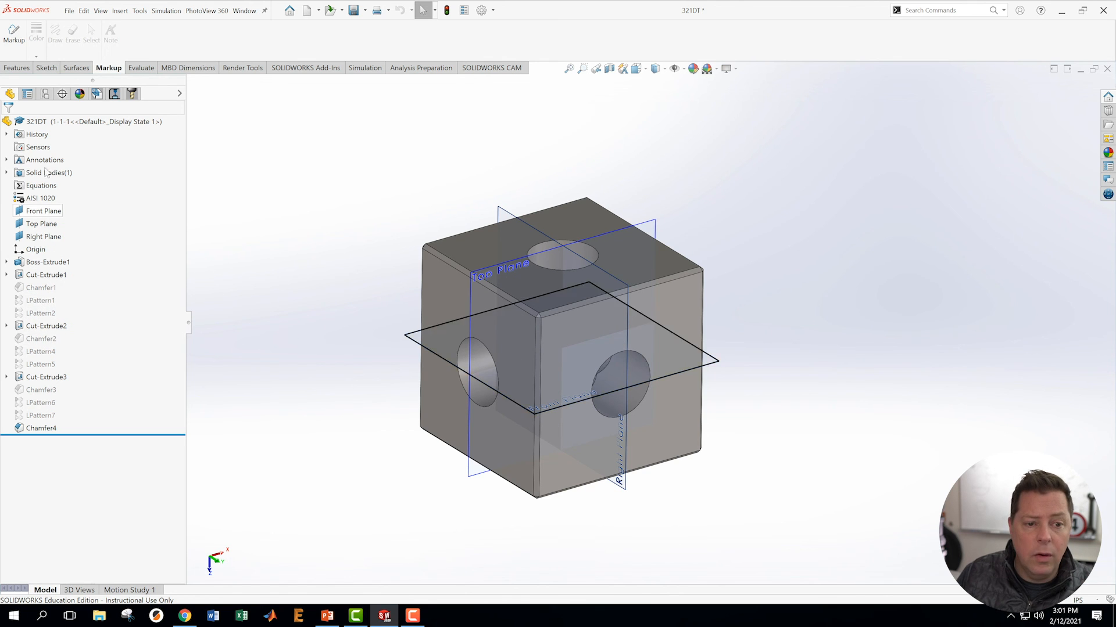
Reopen the design table in its own window and enter the header $state@chamfer1 in cell BH2.
left_click(45, 93)
right_click(78, 156)
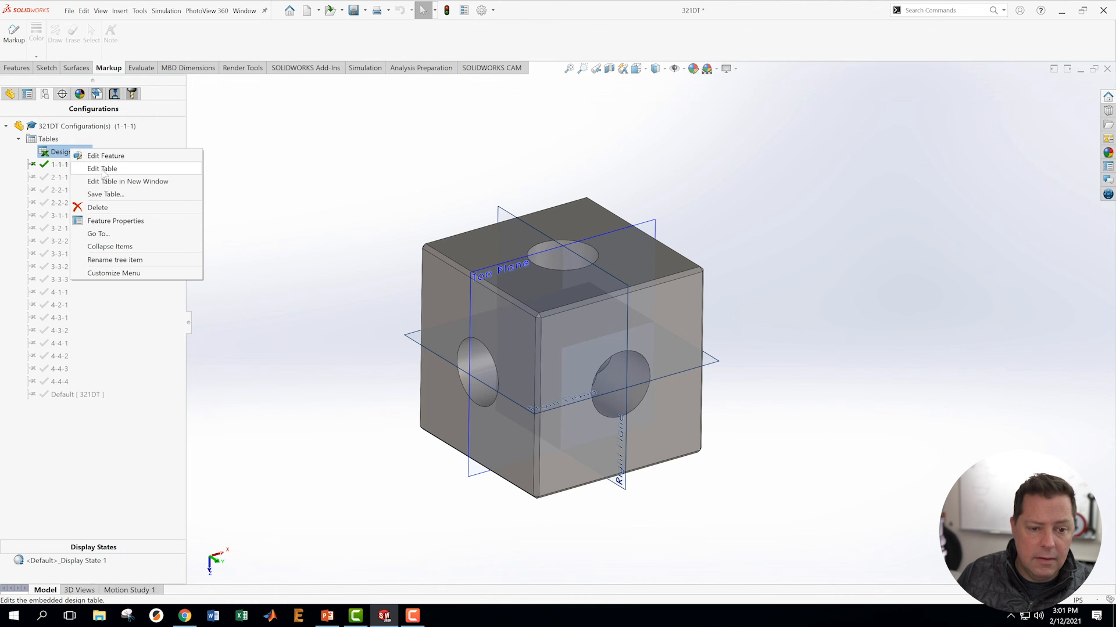
left_click(108, 182)
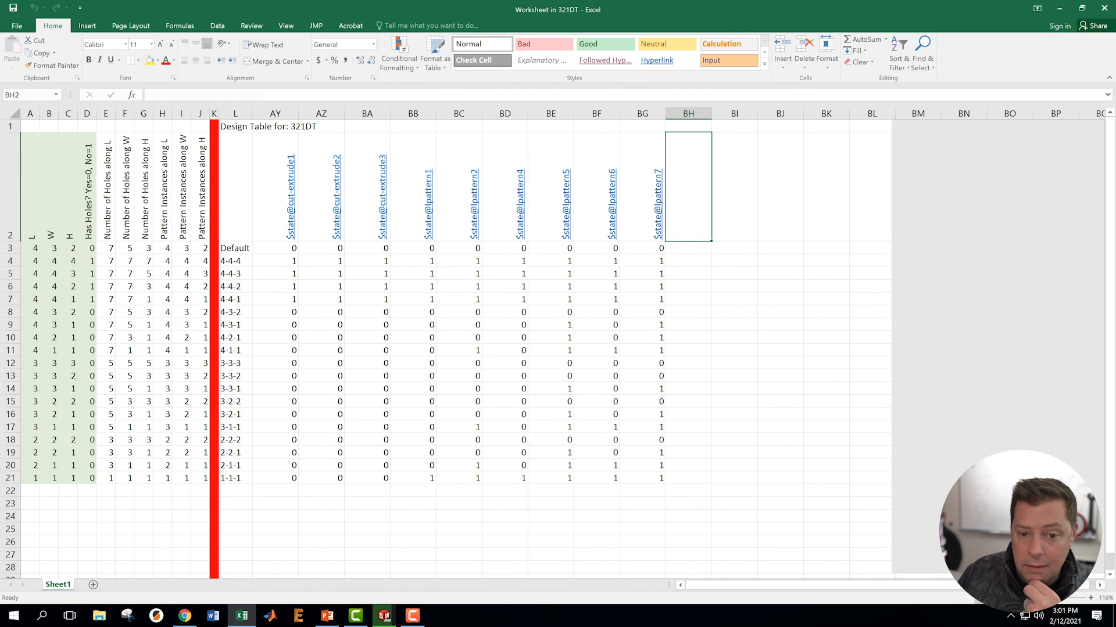
left_click(717, 274)
left_click(685, 222)
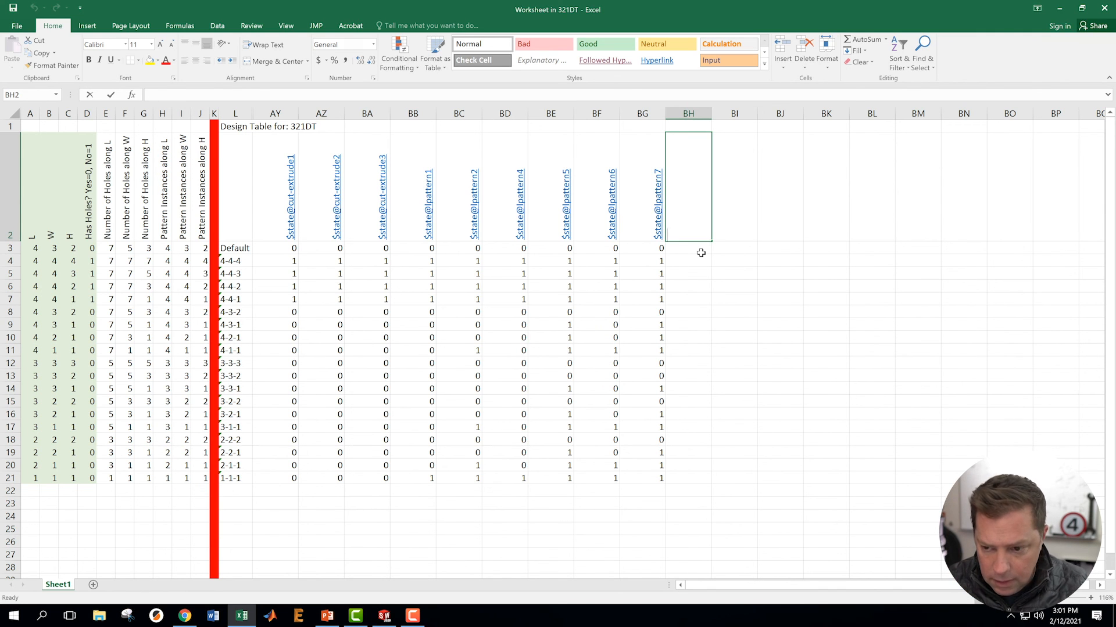
type("$state")
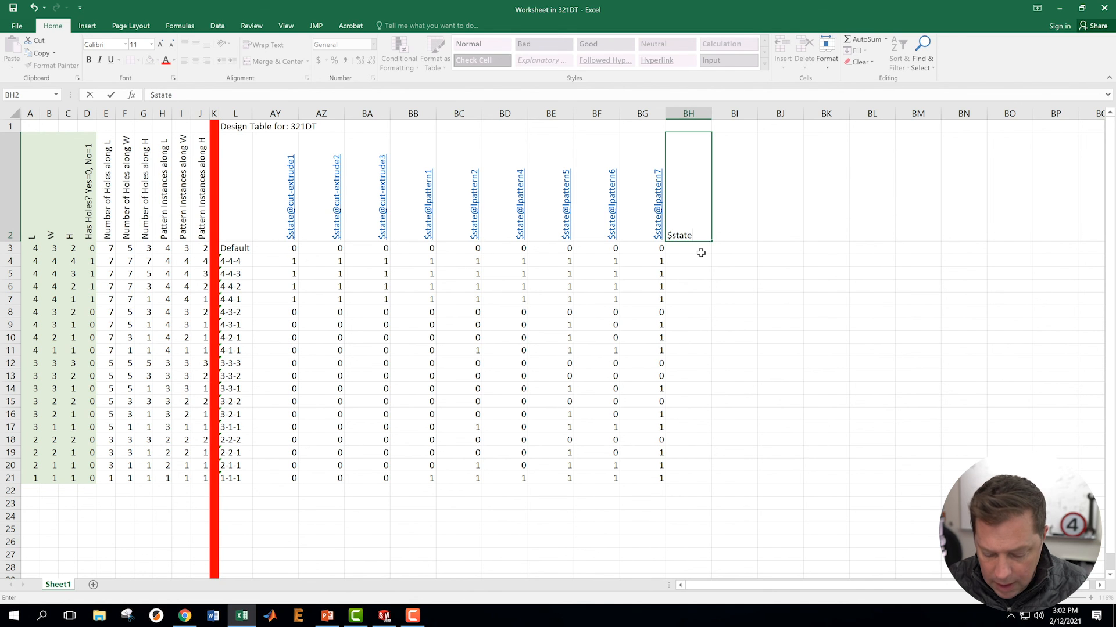
type("@champ")
key("BackSpace")
type("fer")
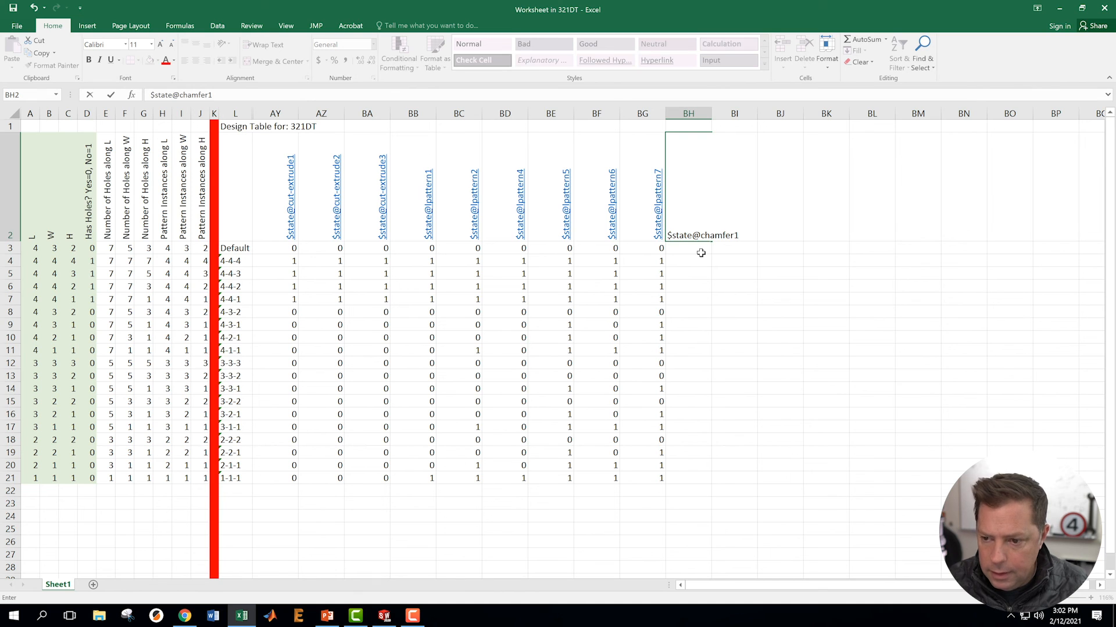
type("1")
key("Return")
Copy the chamfer1 header into BI2 and BJ2 and change the copies to $state@chamfer2 and $state@chamfer3.
left_click(740, 218)
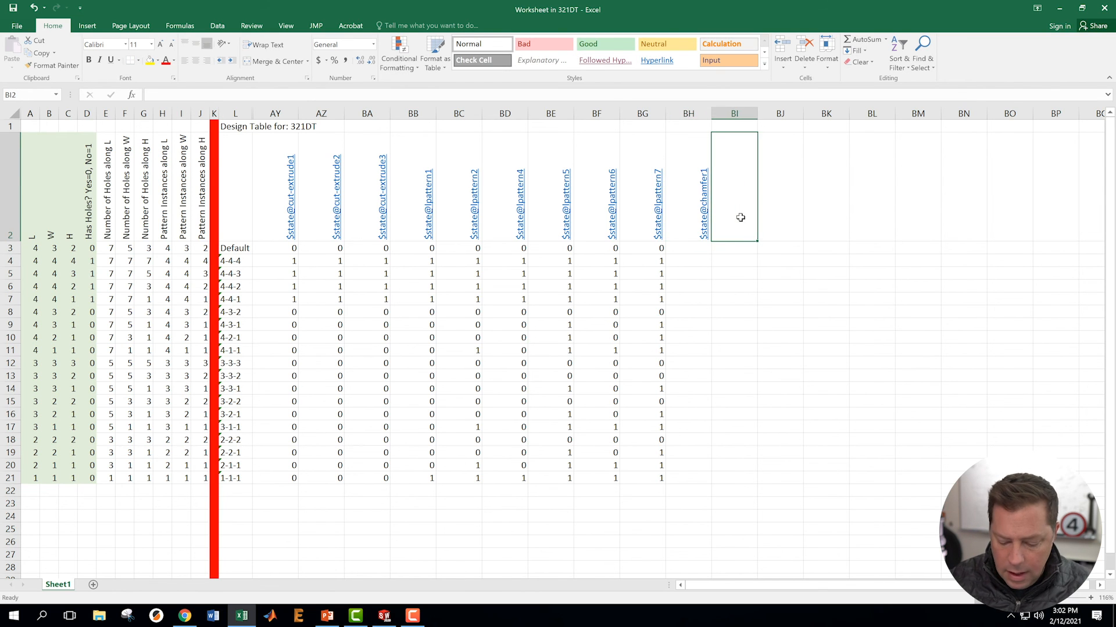
key("Left")
key("ctrl+c")
key("Right")
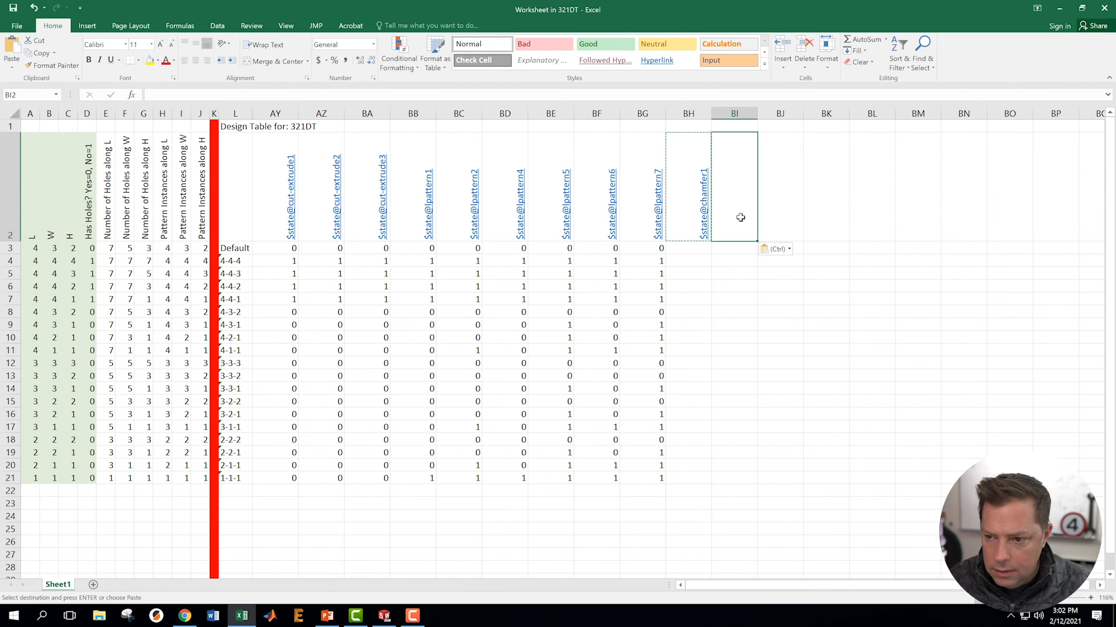
key("shift+Right")
key("ctrl+v")
key("shift+Left")
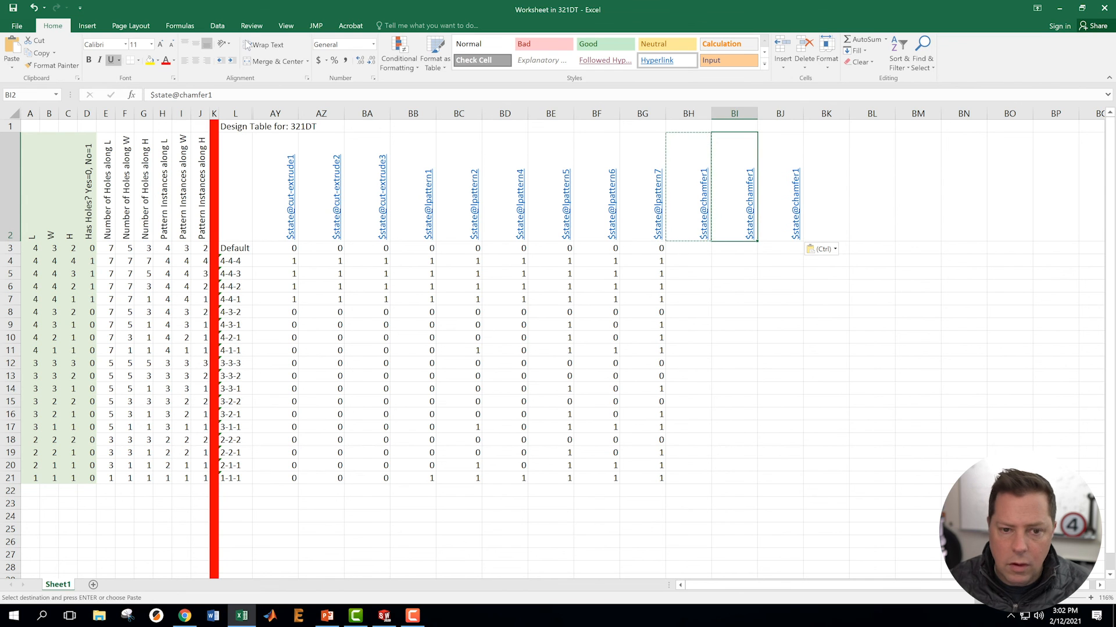
left_click(225, 94)
key("Tab")
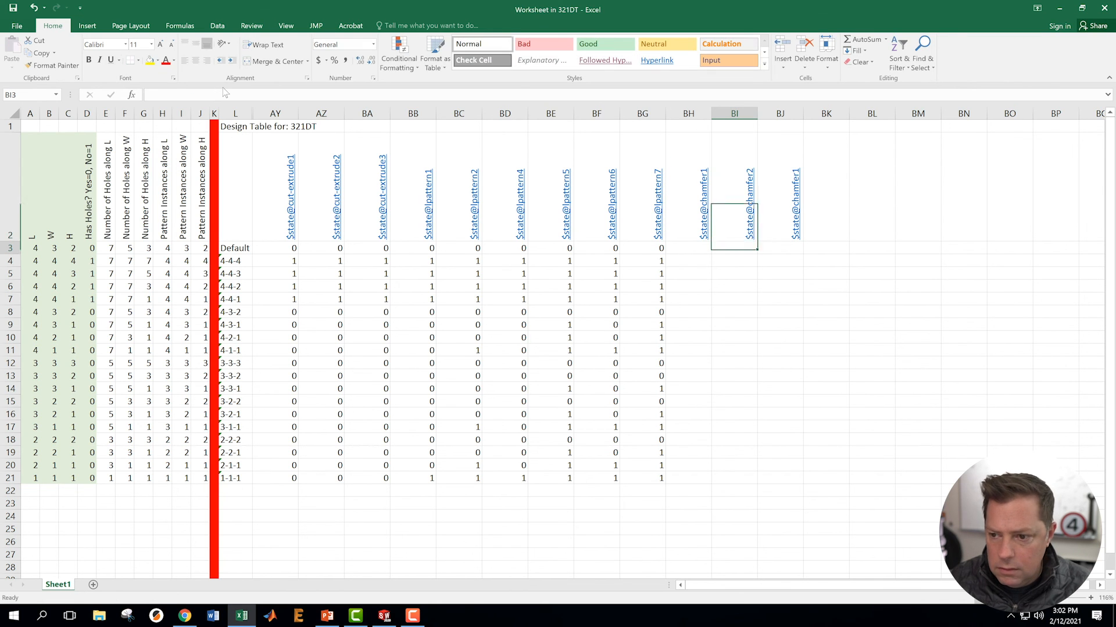
left_click(237, 97)
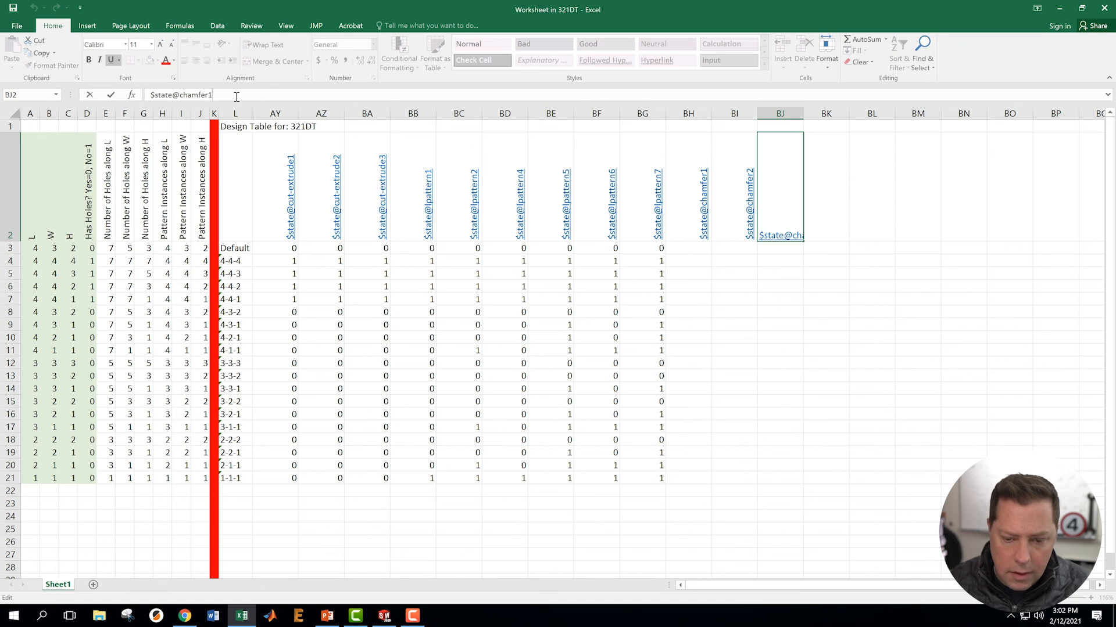
key("BackSpace")
type("3")
key("Return")
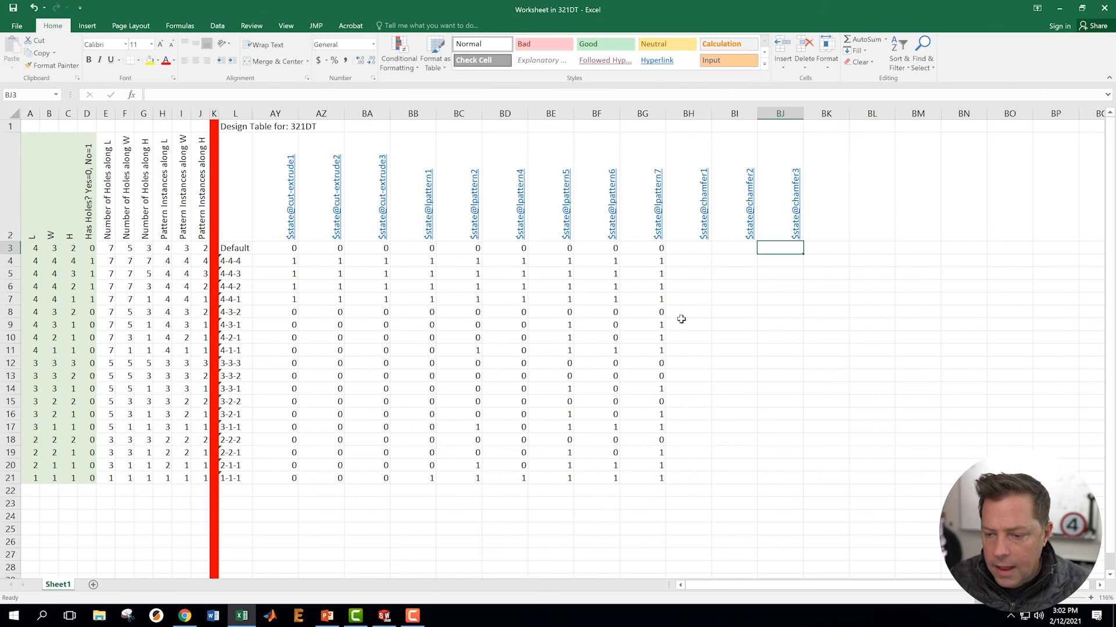
Enter the formula =IF(D3=0,0,1) in cell BH3 so the Has Holes value drives the first chamfer's state.
left_click(754, 325)
left_click(692, 247)
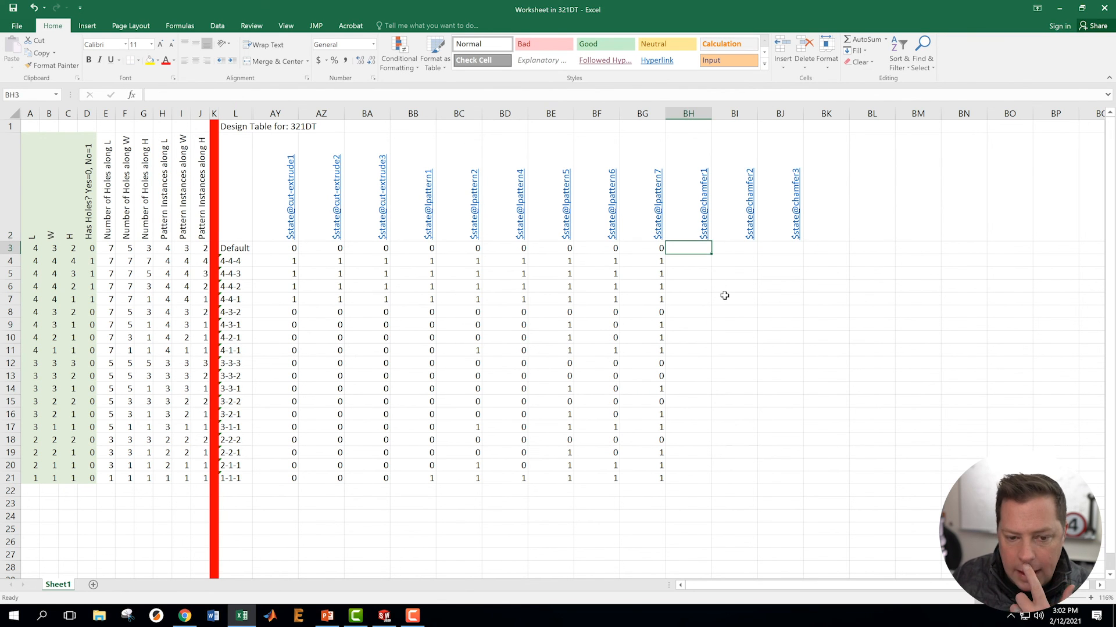
type("=")
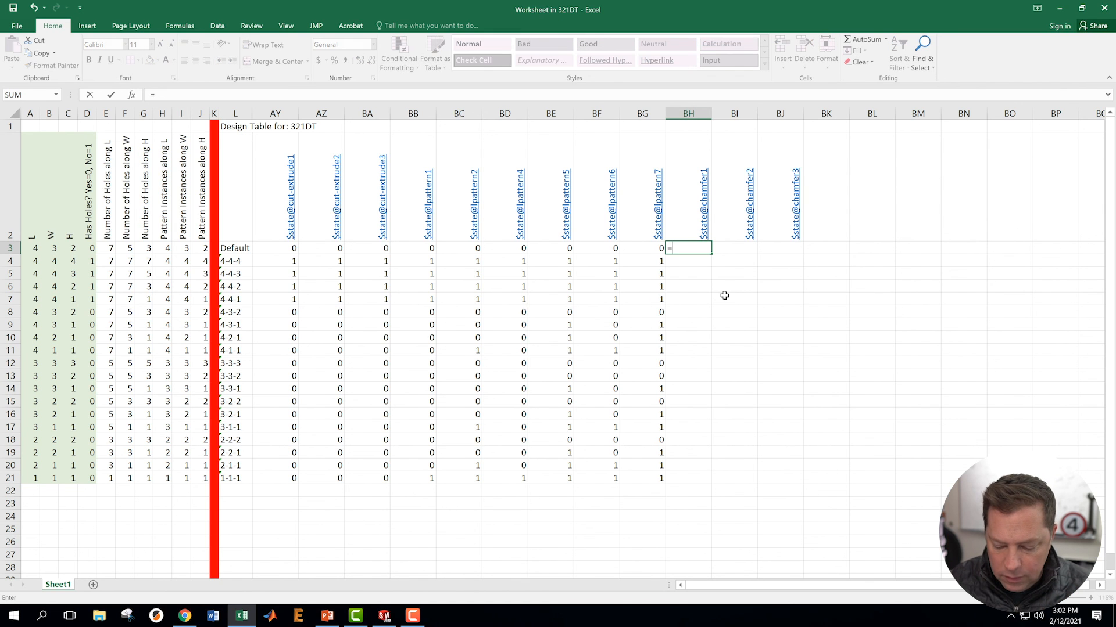
type("if(")
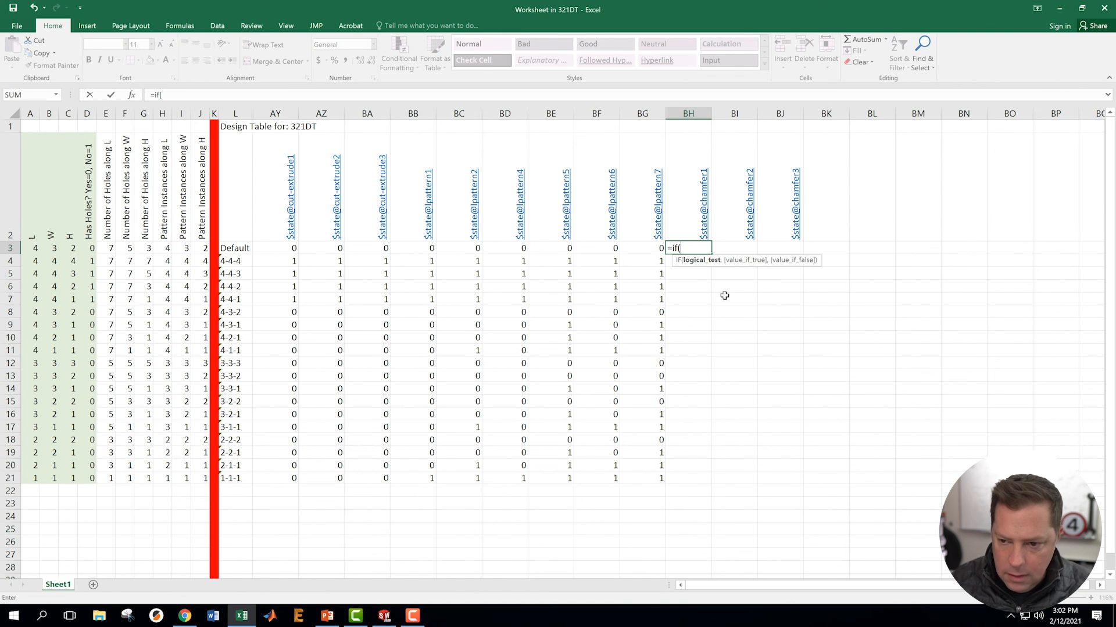
left_click(88, 249)
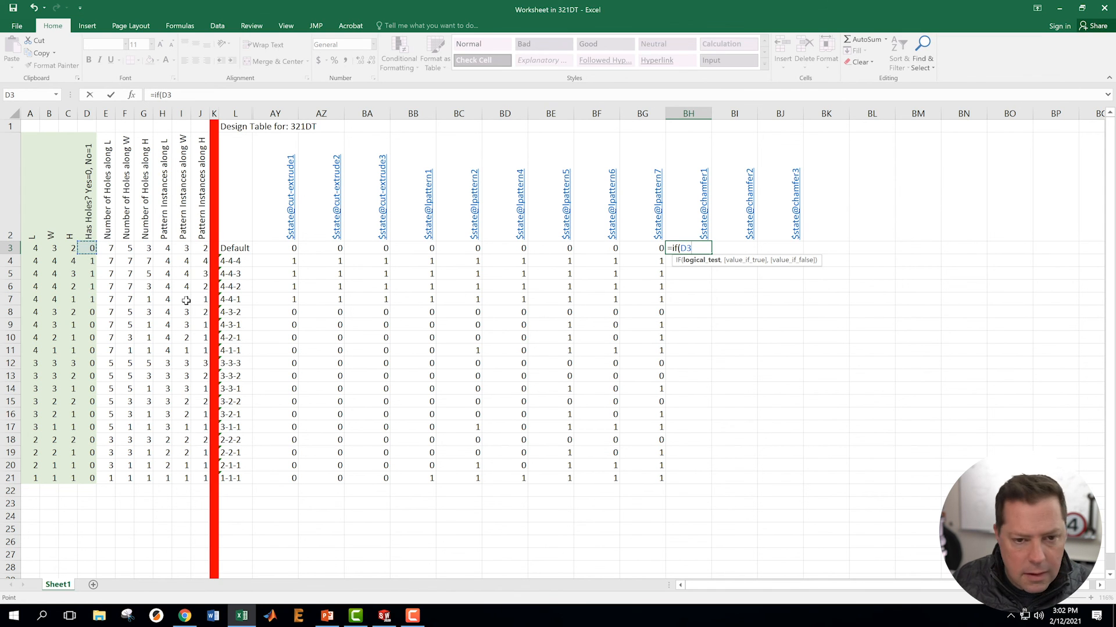
type("=")
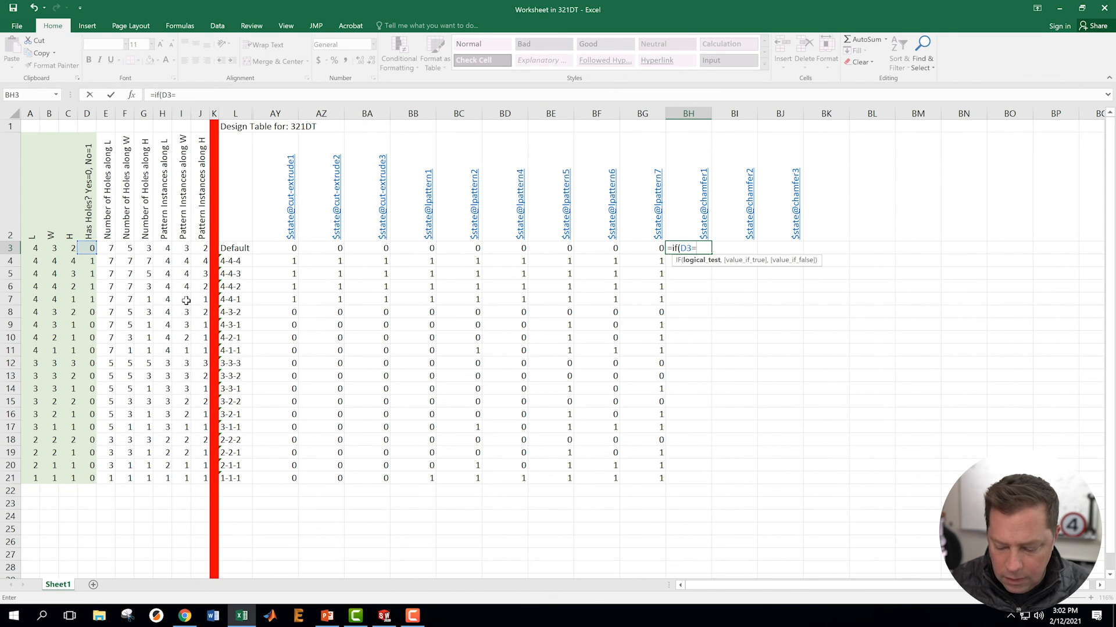
type("0,")
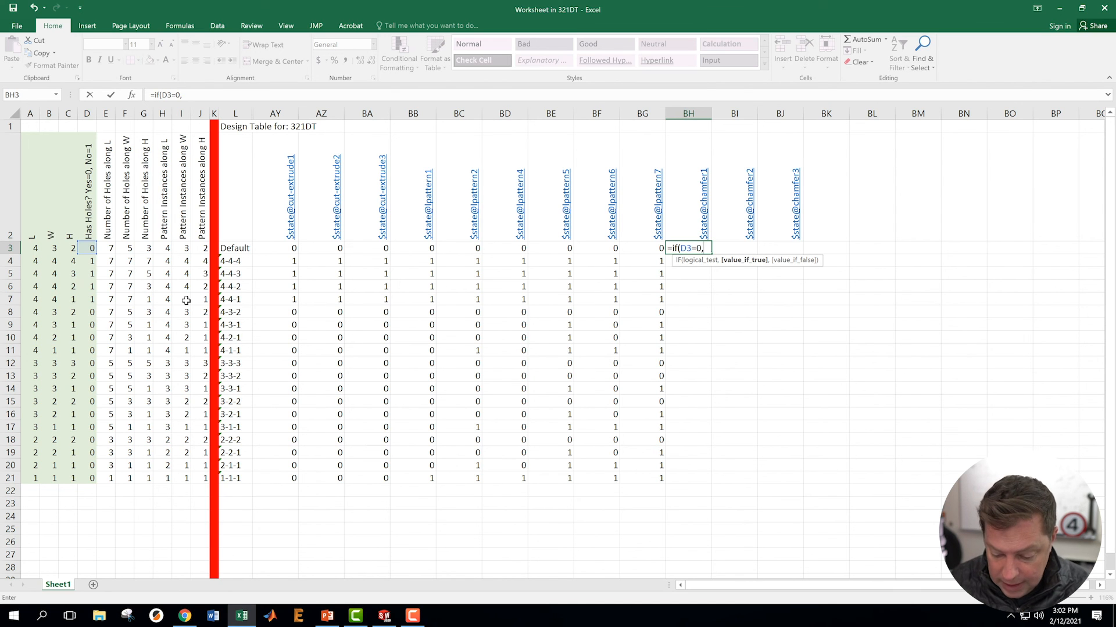
type("0")
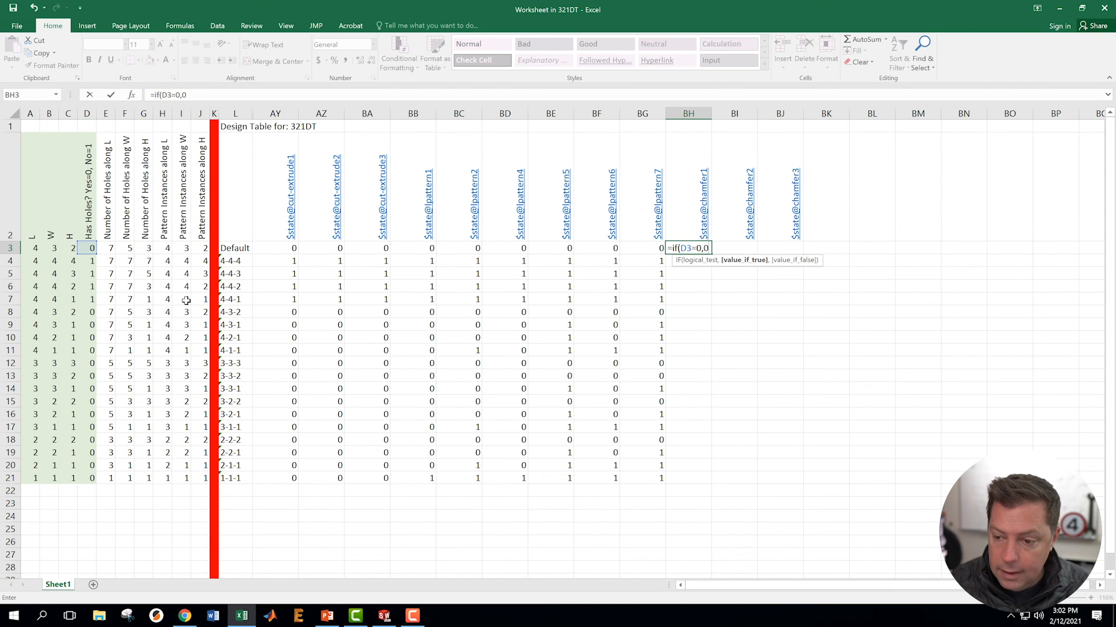
type(",1)")
key("Return")
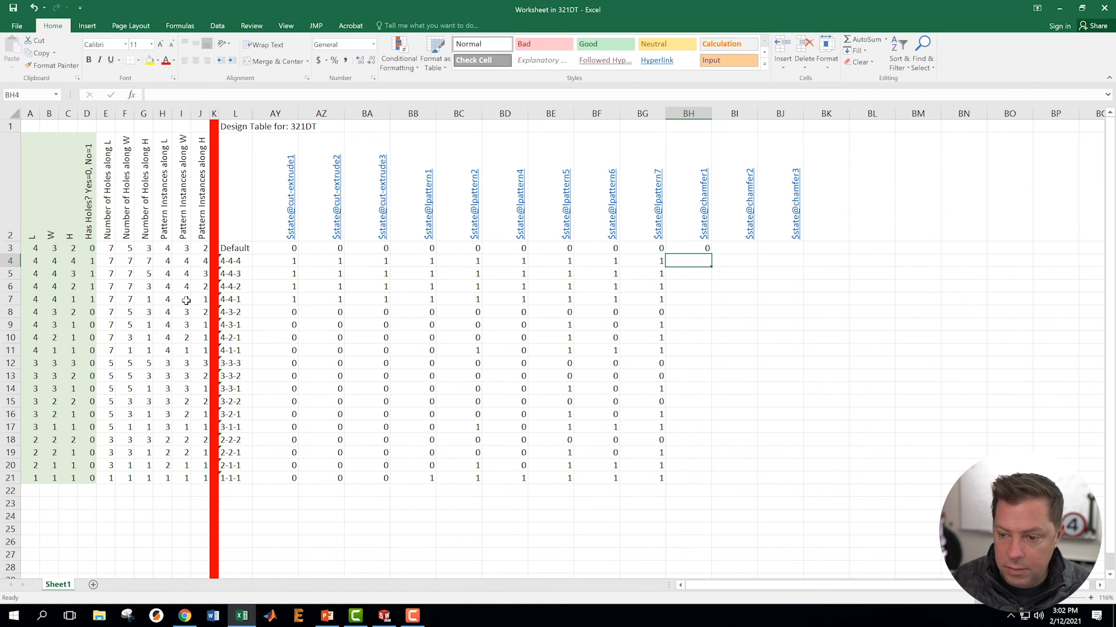
Make the column reference in BH3 absolute so the formula reads =IF($D3=0,0,1).
left_click(677, 249)
left_click(194, 96)
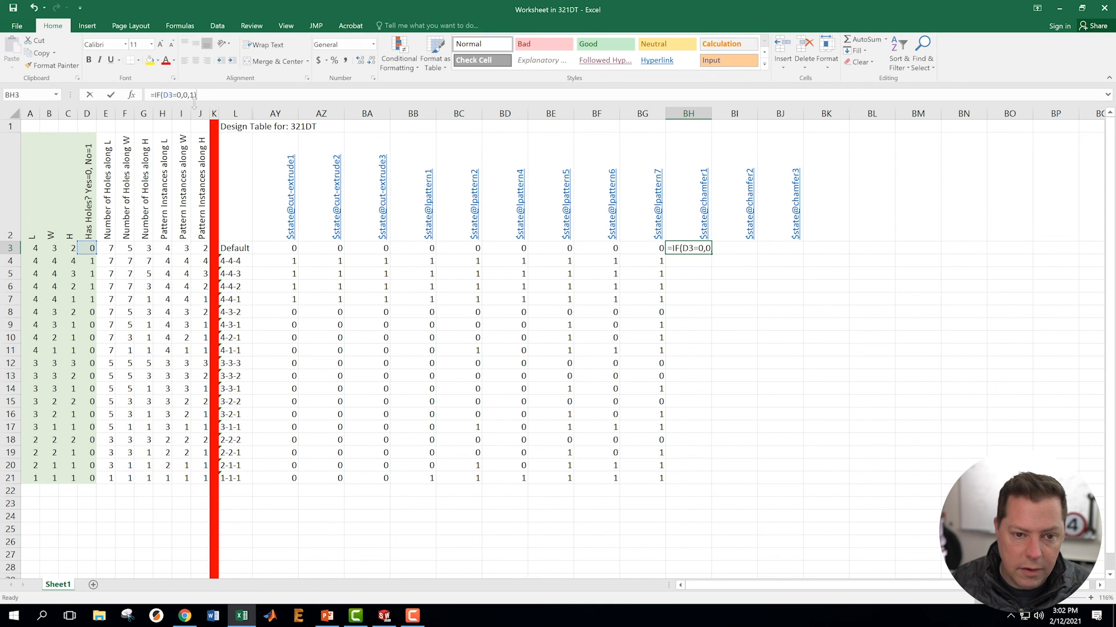
type("$")
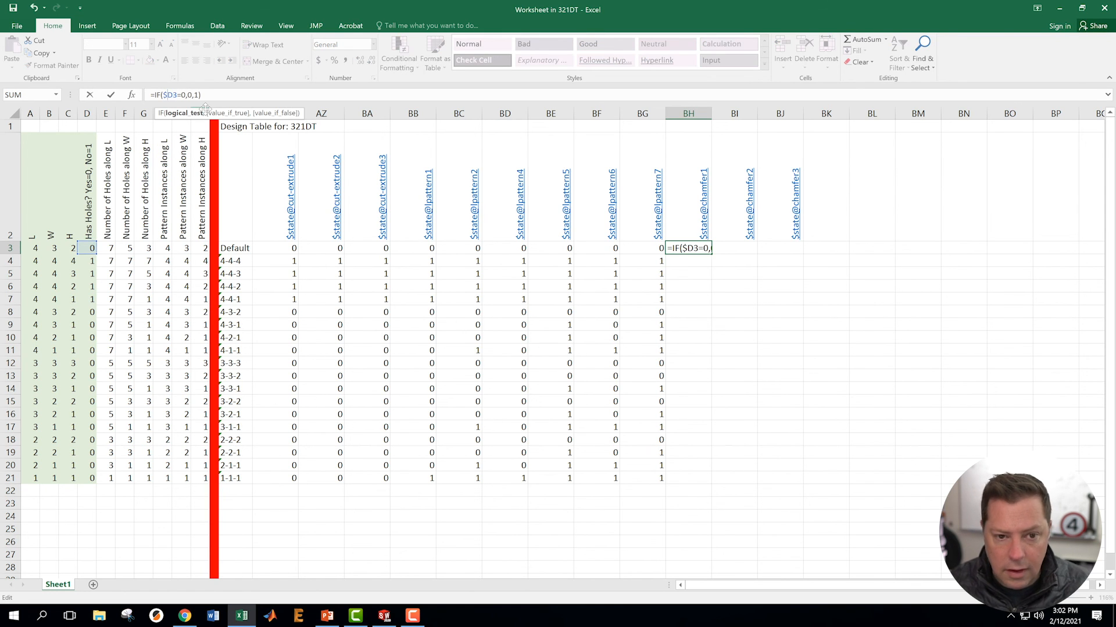
key("Return")
Fill the BH3 formula across to BJ3 and down through row 21 for all three chamfer columns.
left_click_drag(779, 325, 780, 312)
left_click(692, 249)
left_click_drag(711, 254, 801, 251)
left_click_drag(692, 249, 790, 249)
double_click(803, 254)
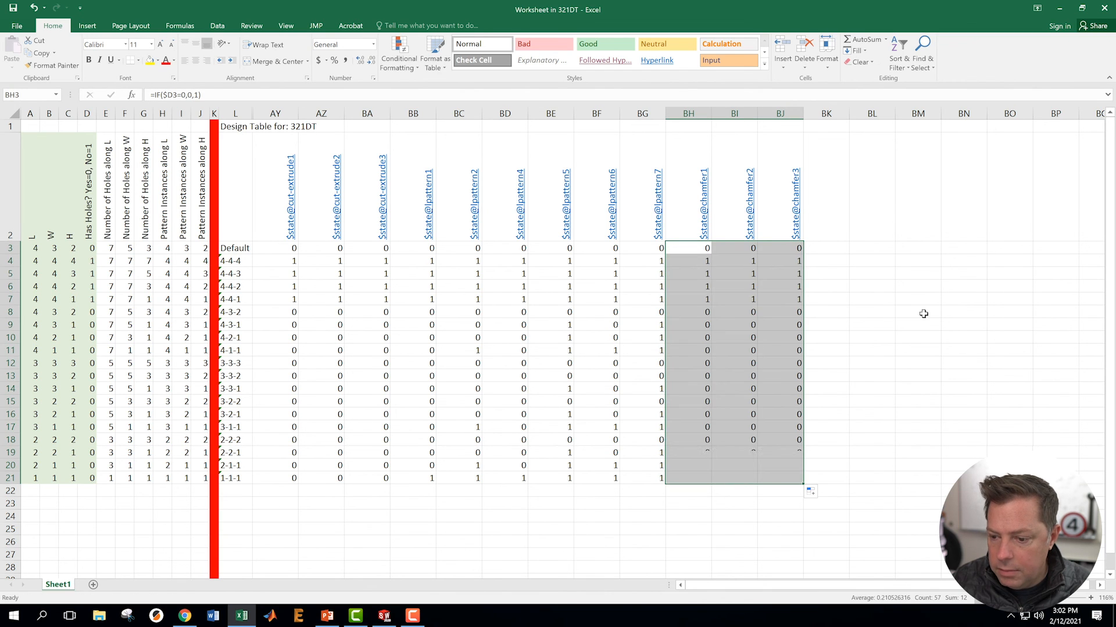
left_click(952, 327)
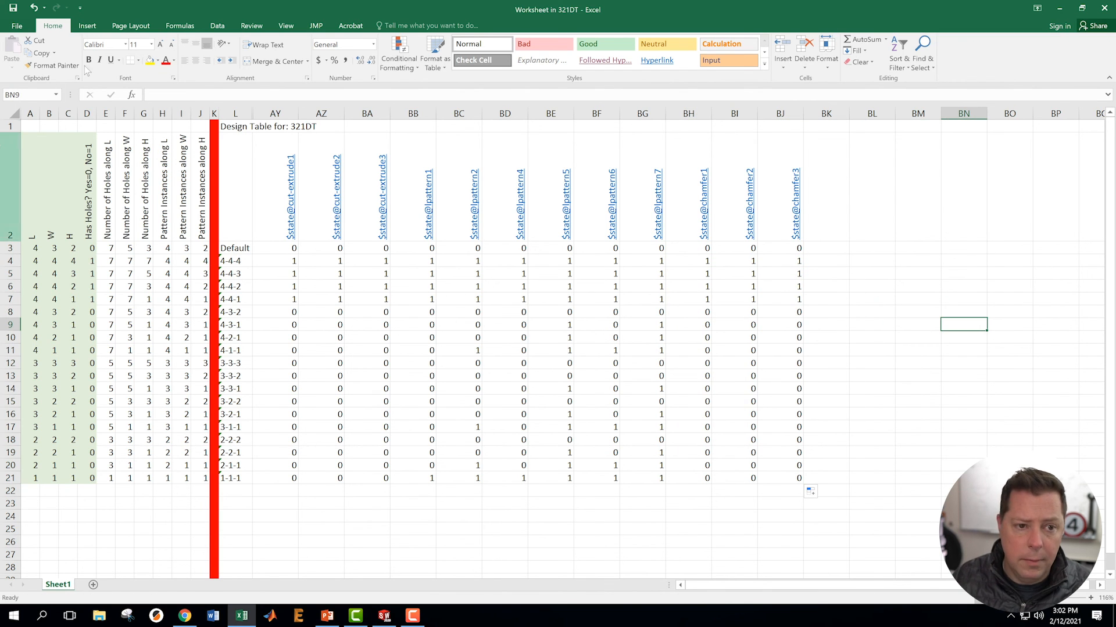
Close the design table worksheet and activate the 2-1-1 and 4-1-1 configurations in SOLIDWORKS to check their hole chamfers.
left_click(1104, 10)
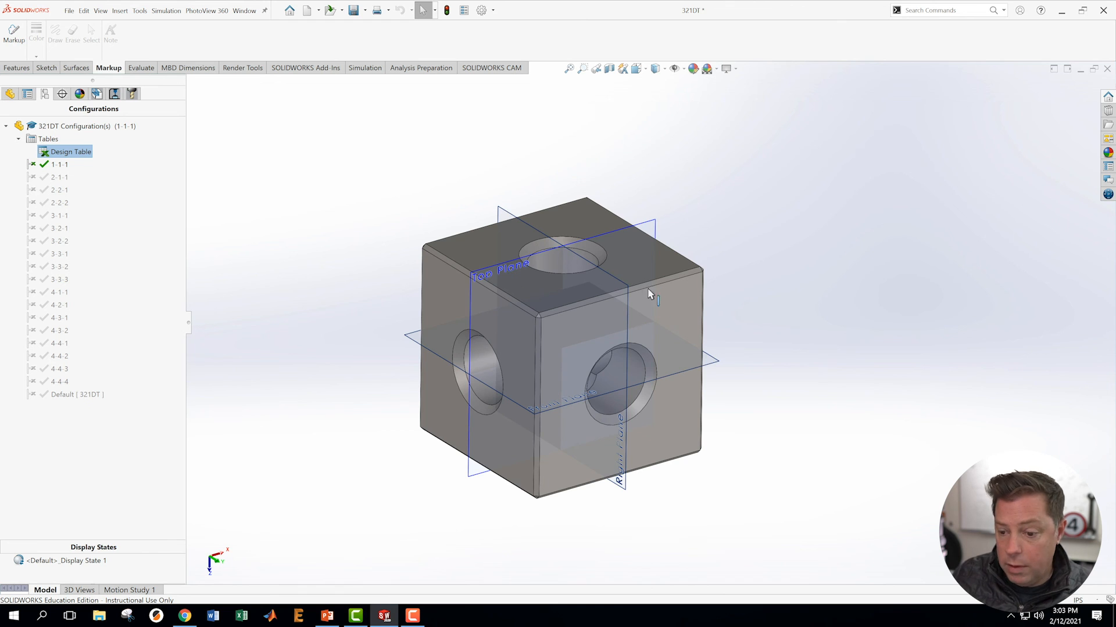
left_click(44, 178)
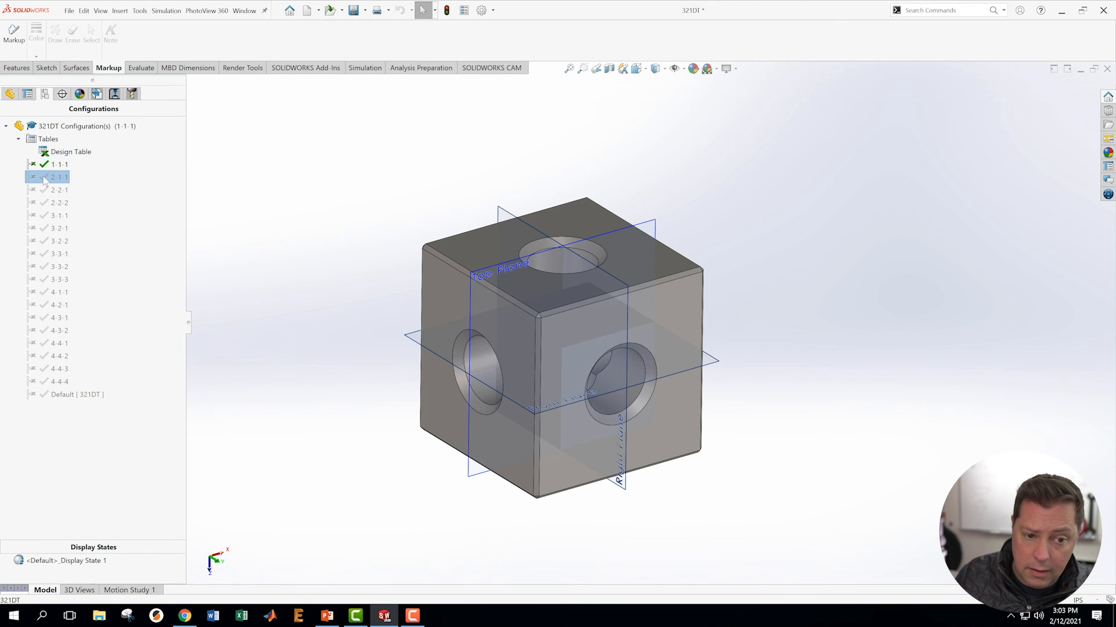
double_click(45, 177)
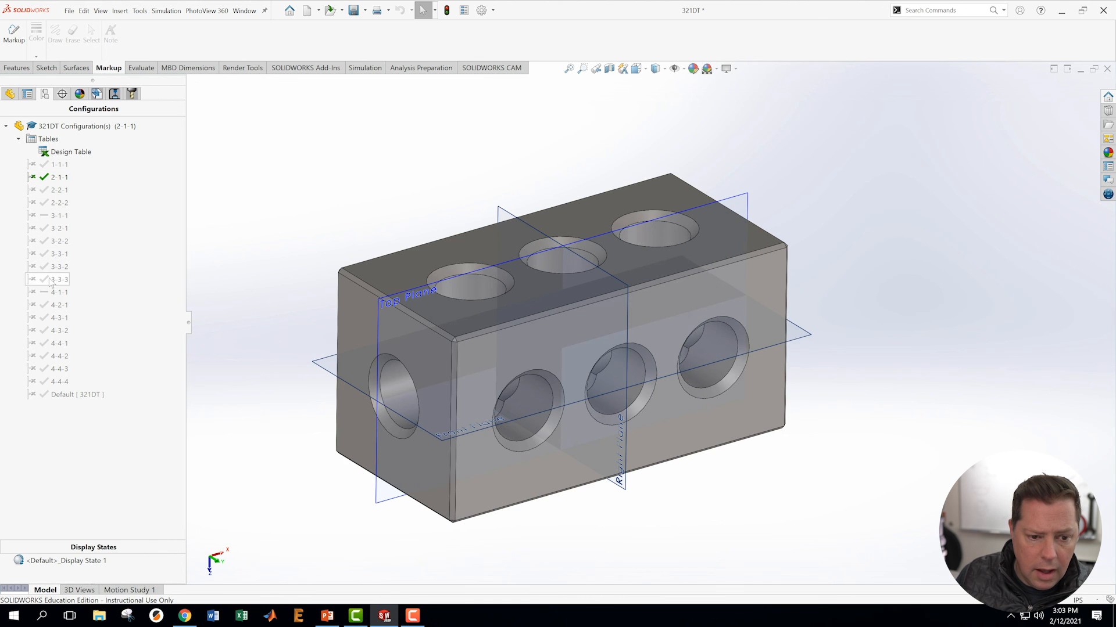
left_click(39, 293)
left_click(36, 295)
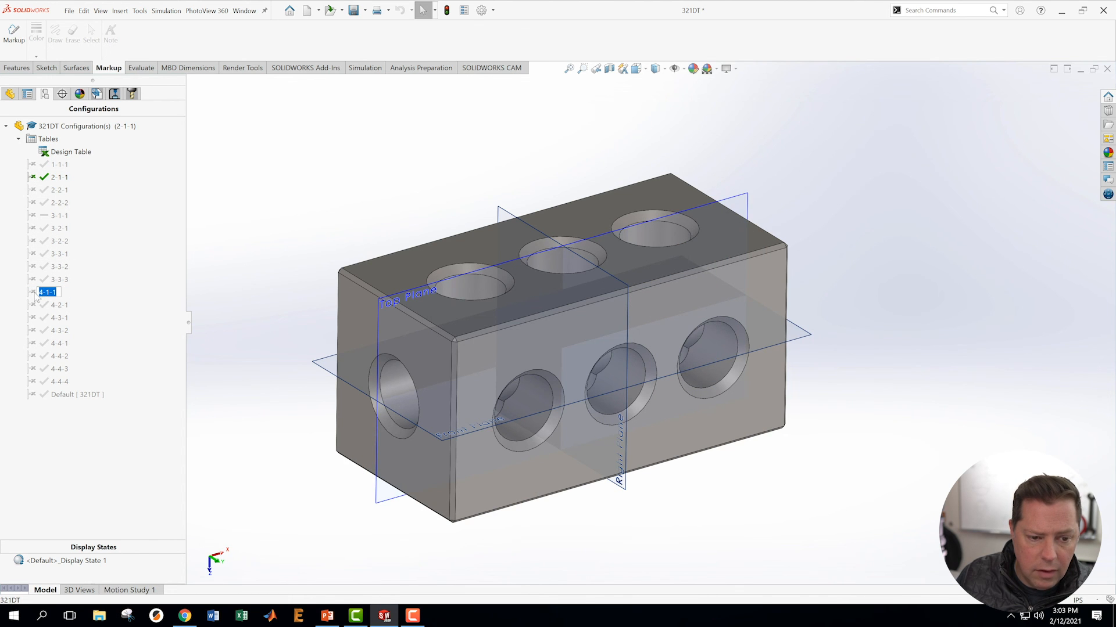
double_click(37, 294)
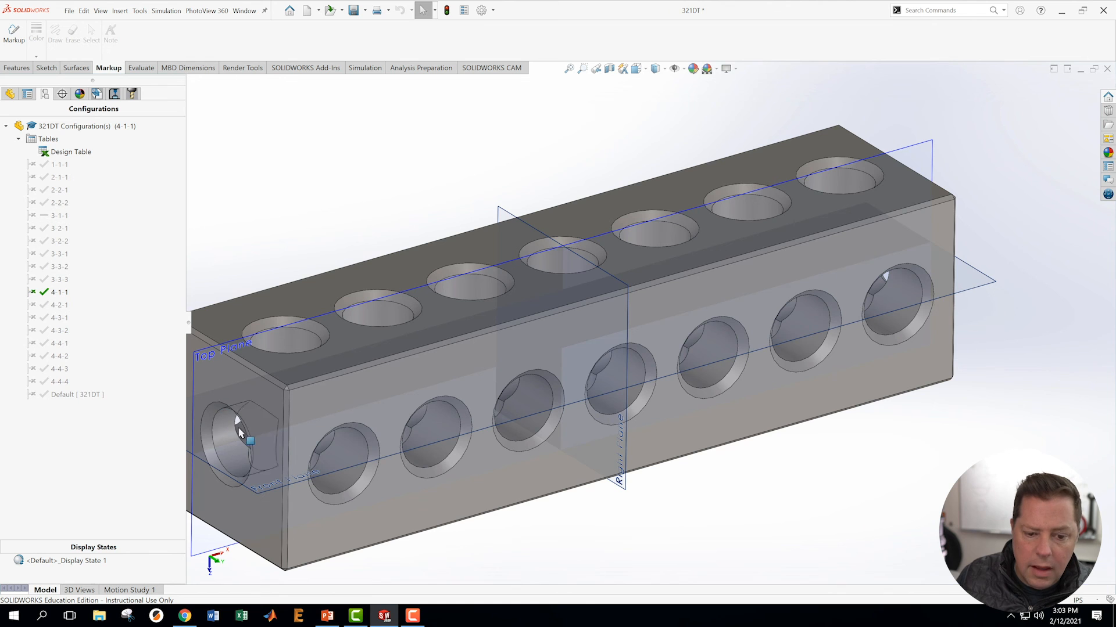
key("f")
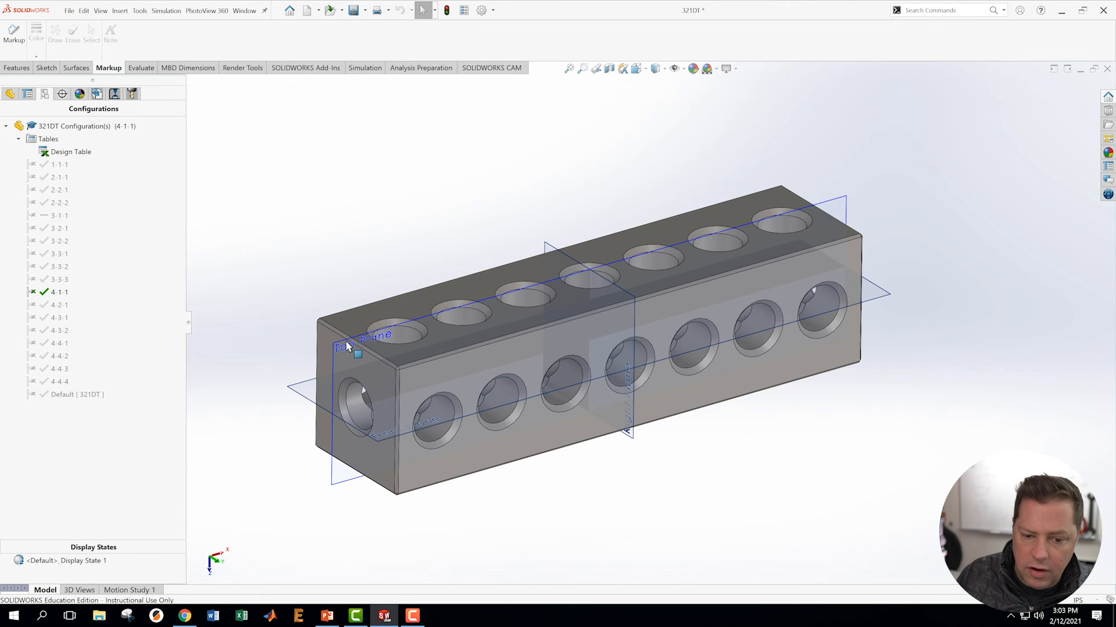
Activate the 3-1-1 and 4-2-1 configurations in turn and check which patterns and chamfers are suppressed in the feature tree.
double_click(54, 215)
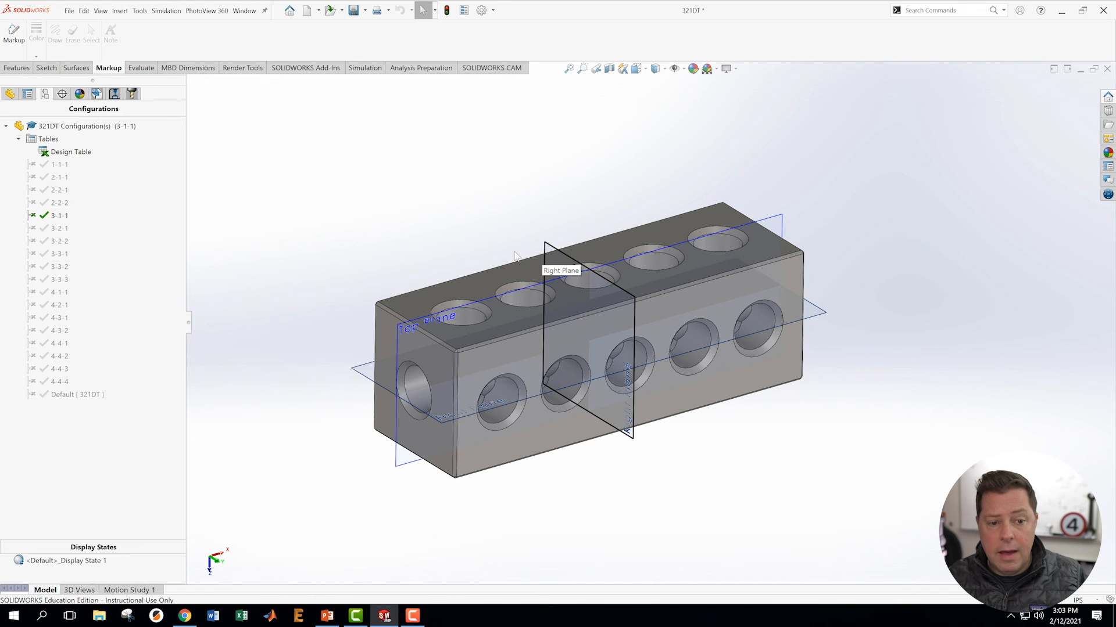
left_click(9, 94)
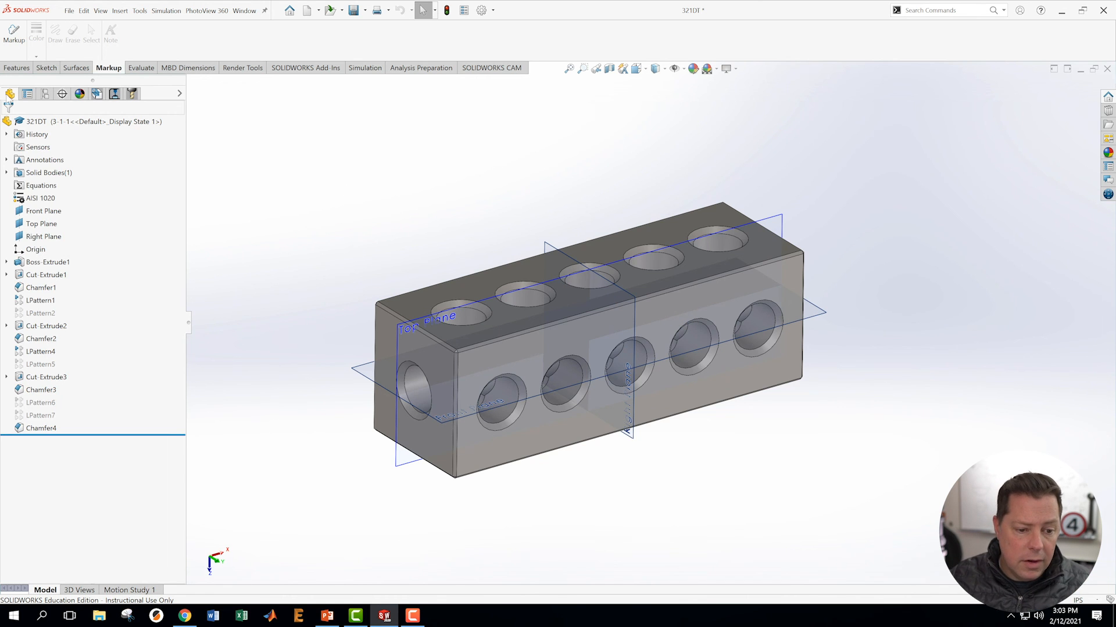
left_click(45, 93)
double_click(46, 304)
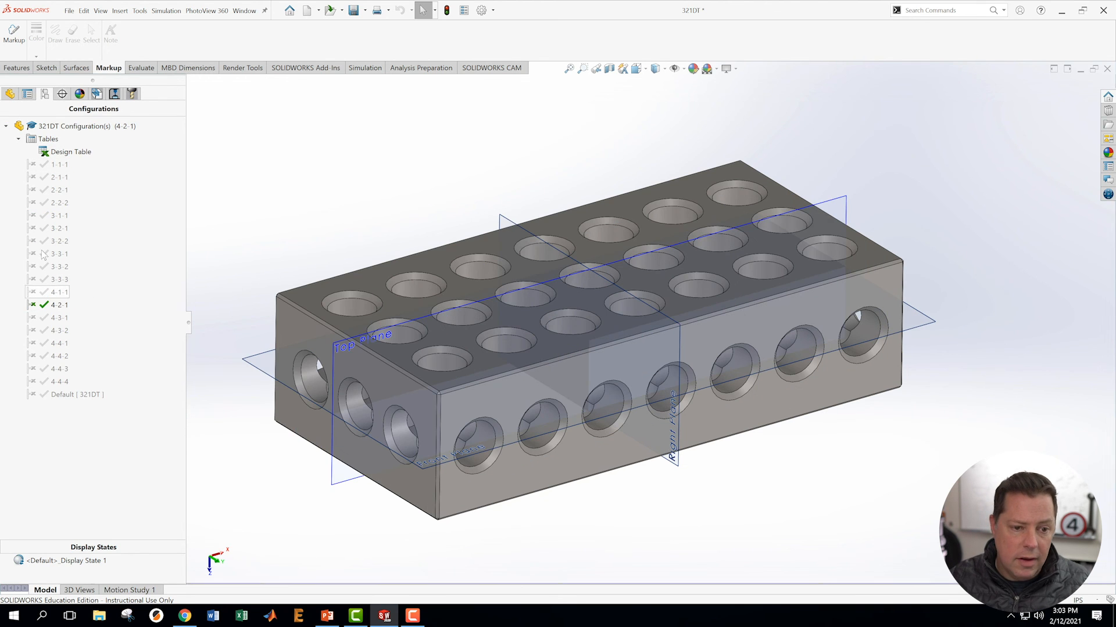
left_click(11, 94)
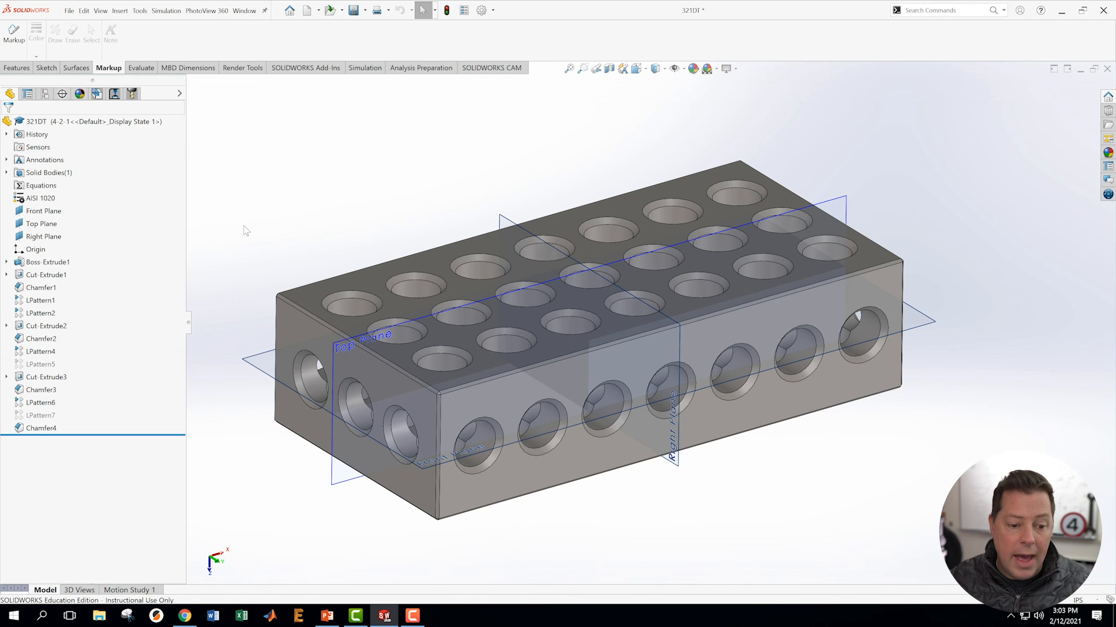